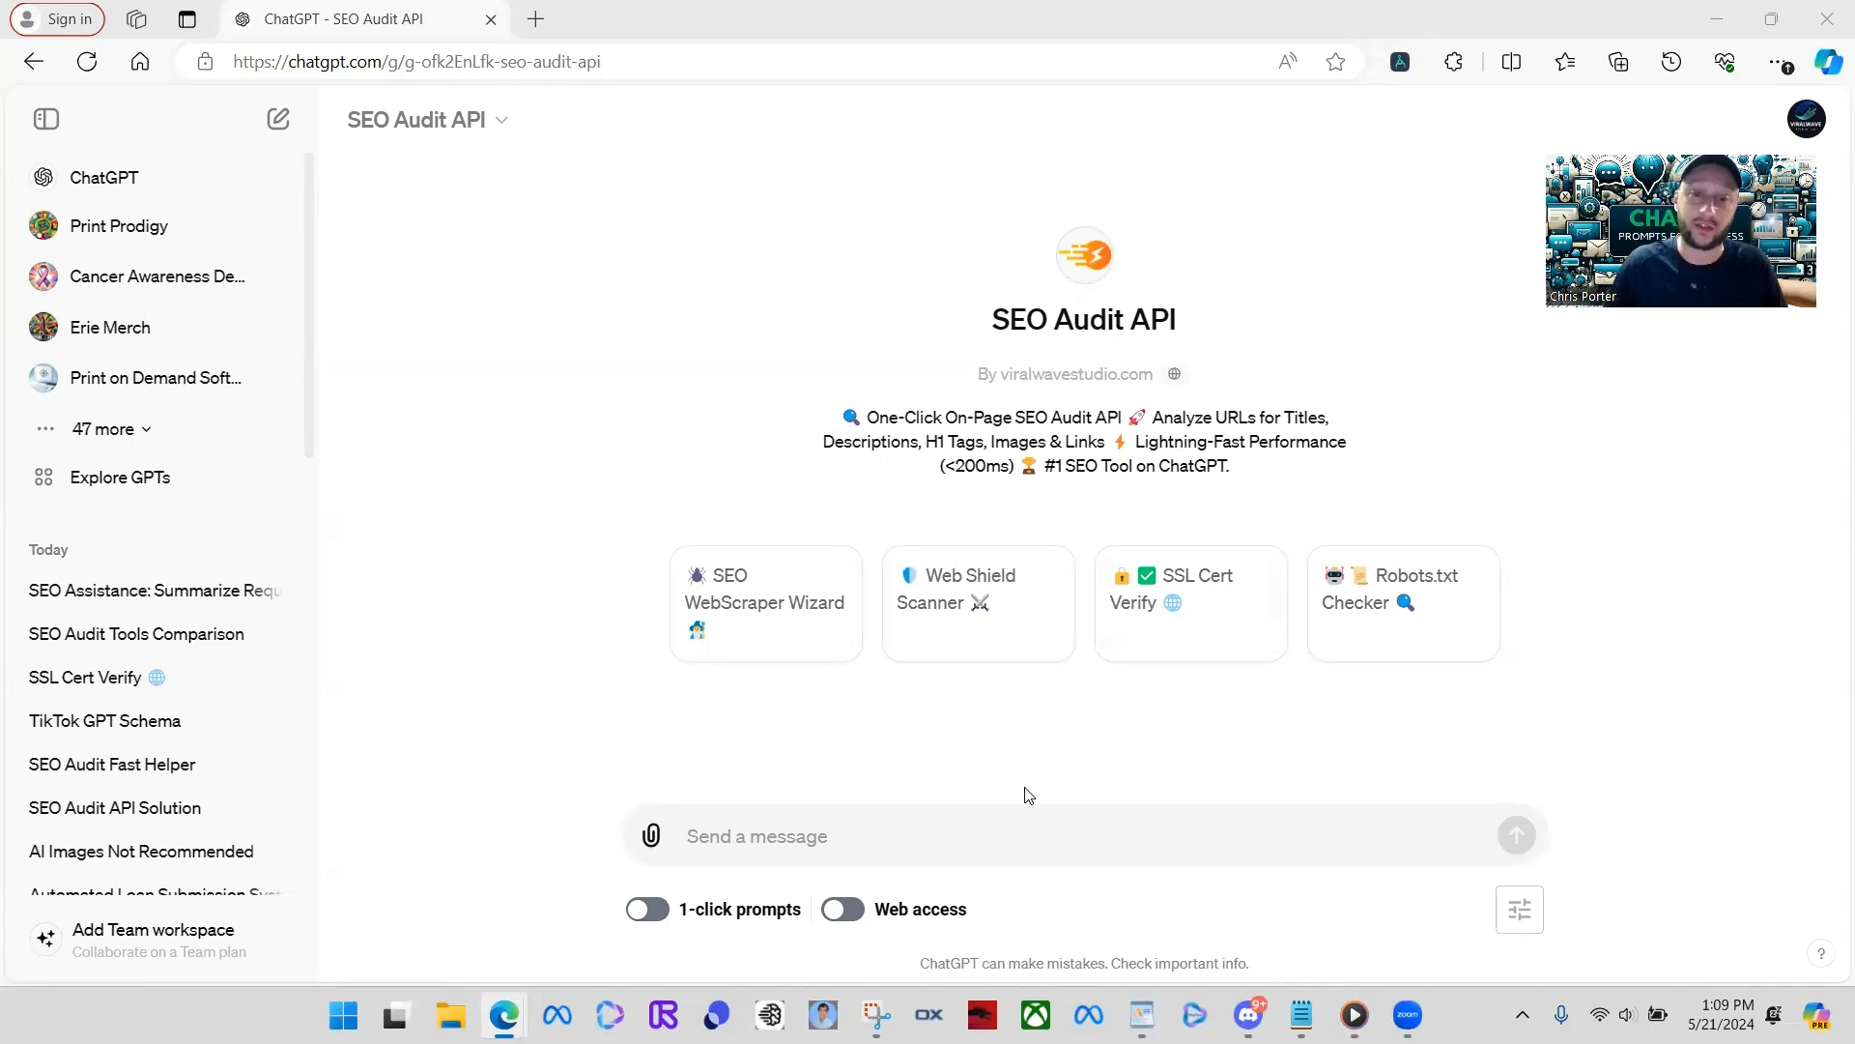
- Ask the SEO Audit API GPT 'hey what functions do you have?'
{"action": "left_click", "coordinate": [944, 829]}
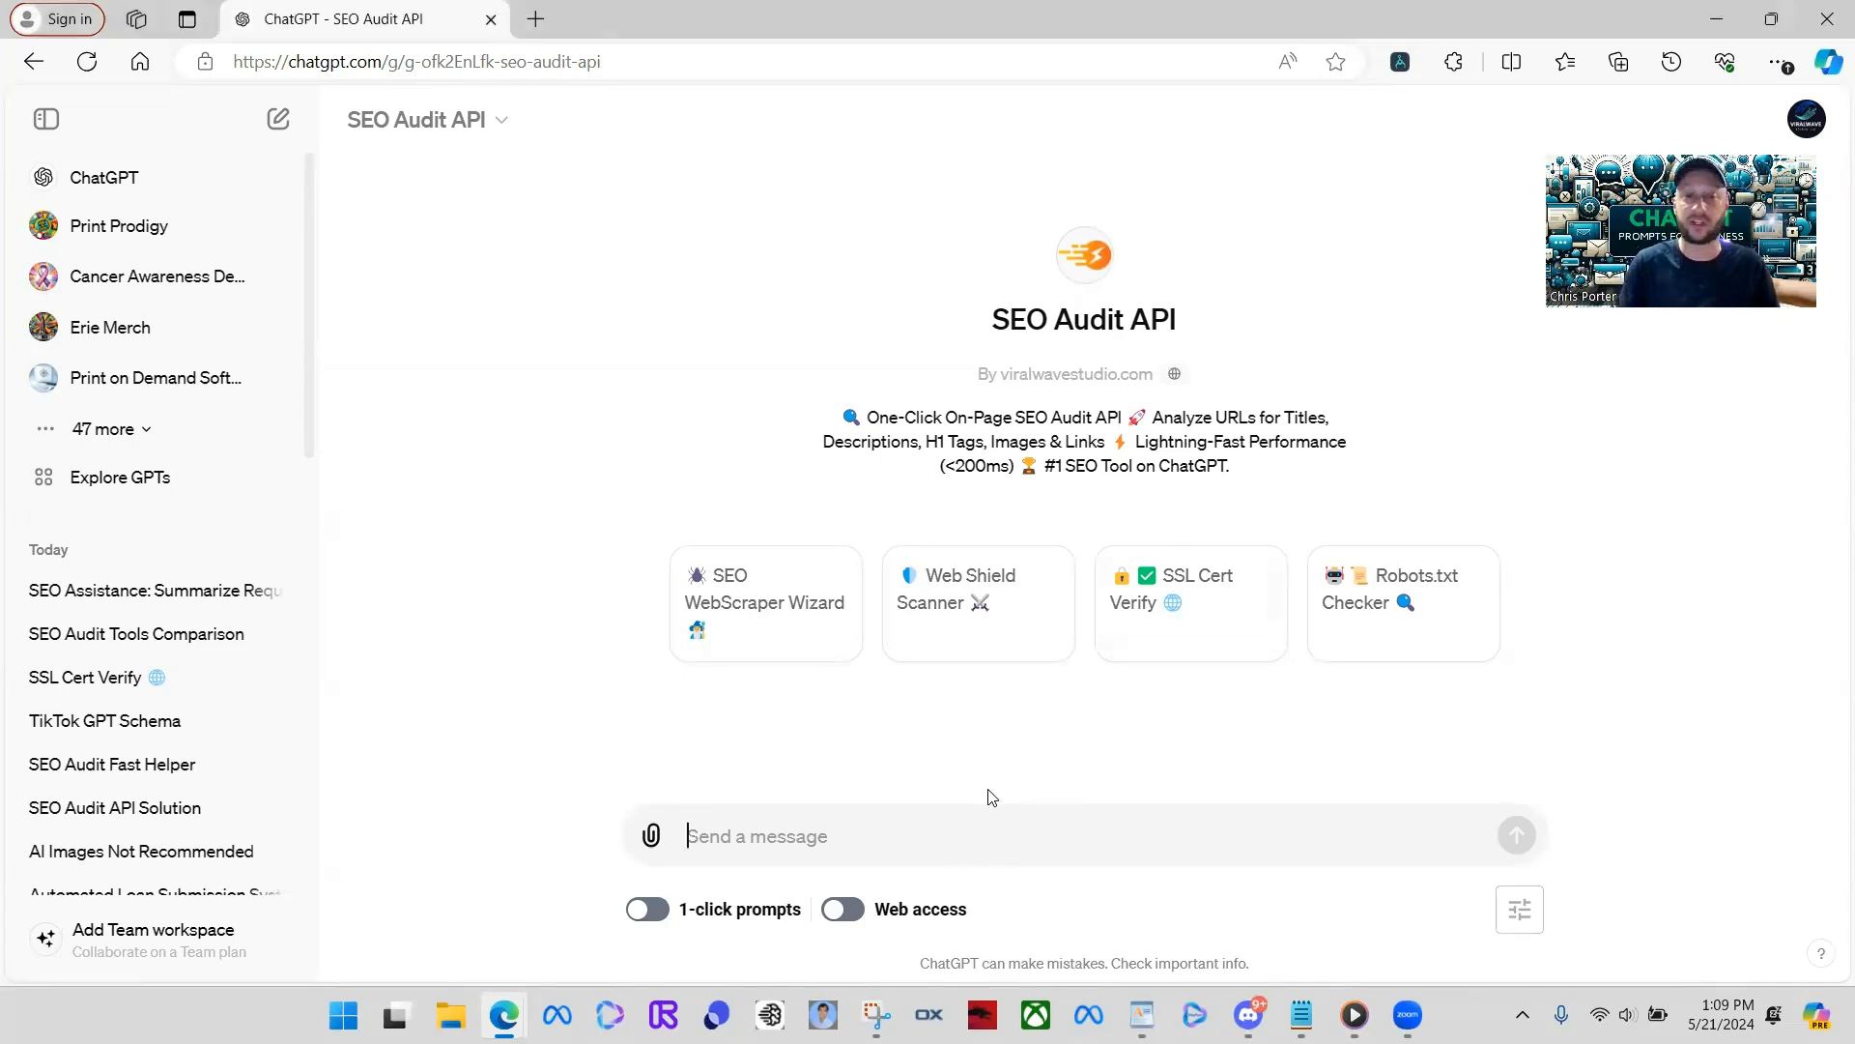
{"action": "type", "text": "HEY WHA"}
{"action": "key", "text": "BackSpace"}
{"action": "key", "text": "BackSpace"}
{"action": "key", "text": "BackSpace"}
{"action": "key", "text": "BackSpace"}
{"action": "key", "text": "BackSpace"}
{"action": "key", "text": "BackSpace"}
{"action": "key", "text": "BackSpace"}
{"action": "type", "text": "hey what functions do you have?"}
{"action": "key", "text": "Return"}
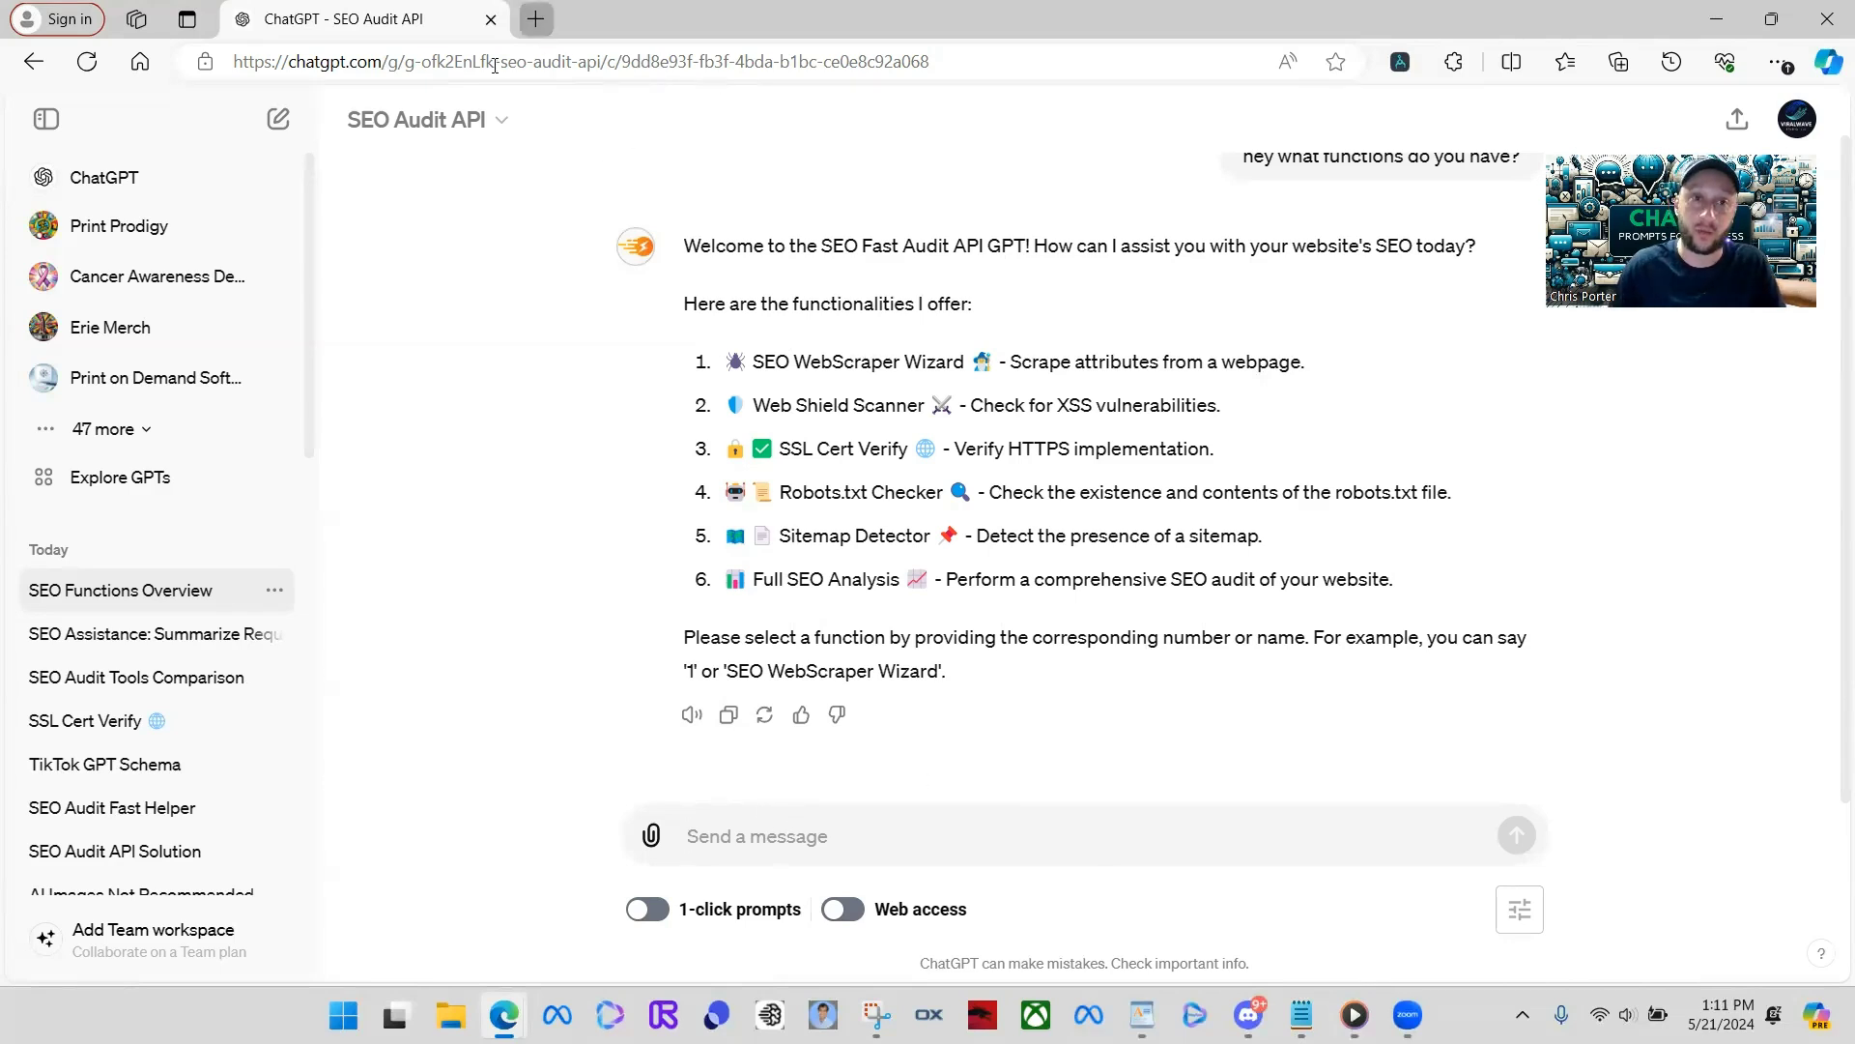
- In a new tab on google.com, search for 'local landscaping companies'
{"action": "left_click", "coordinate": [536, 19]}
{"action": "type", "text": "go"}
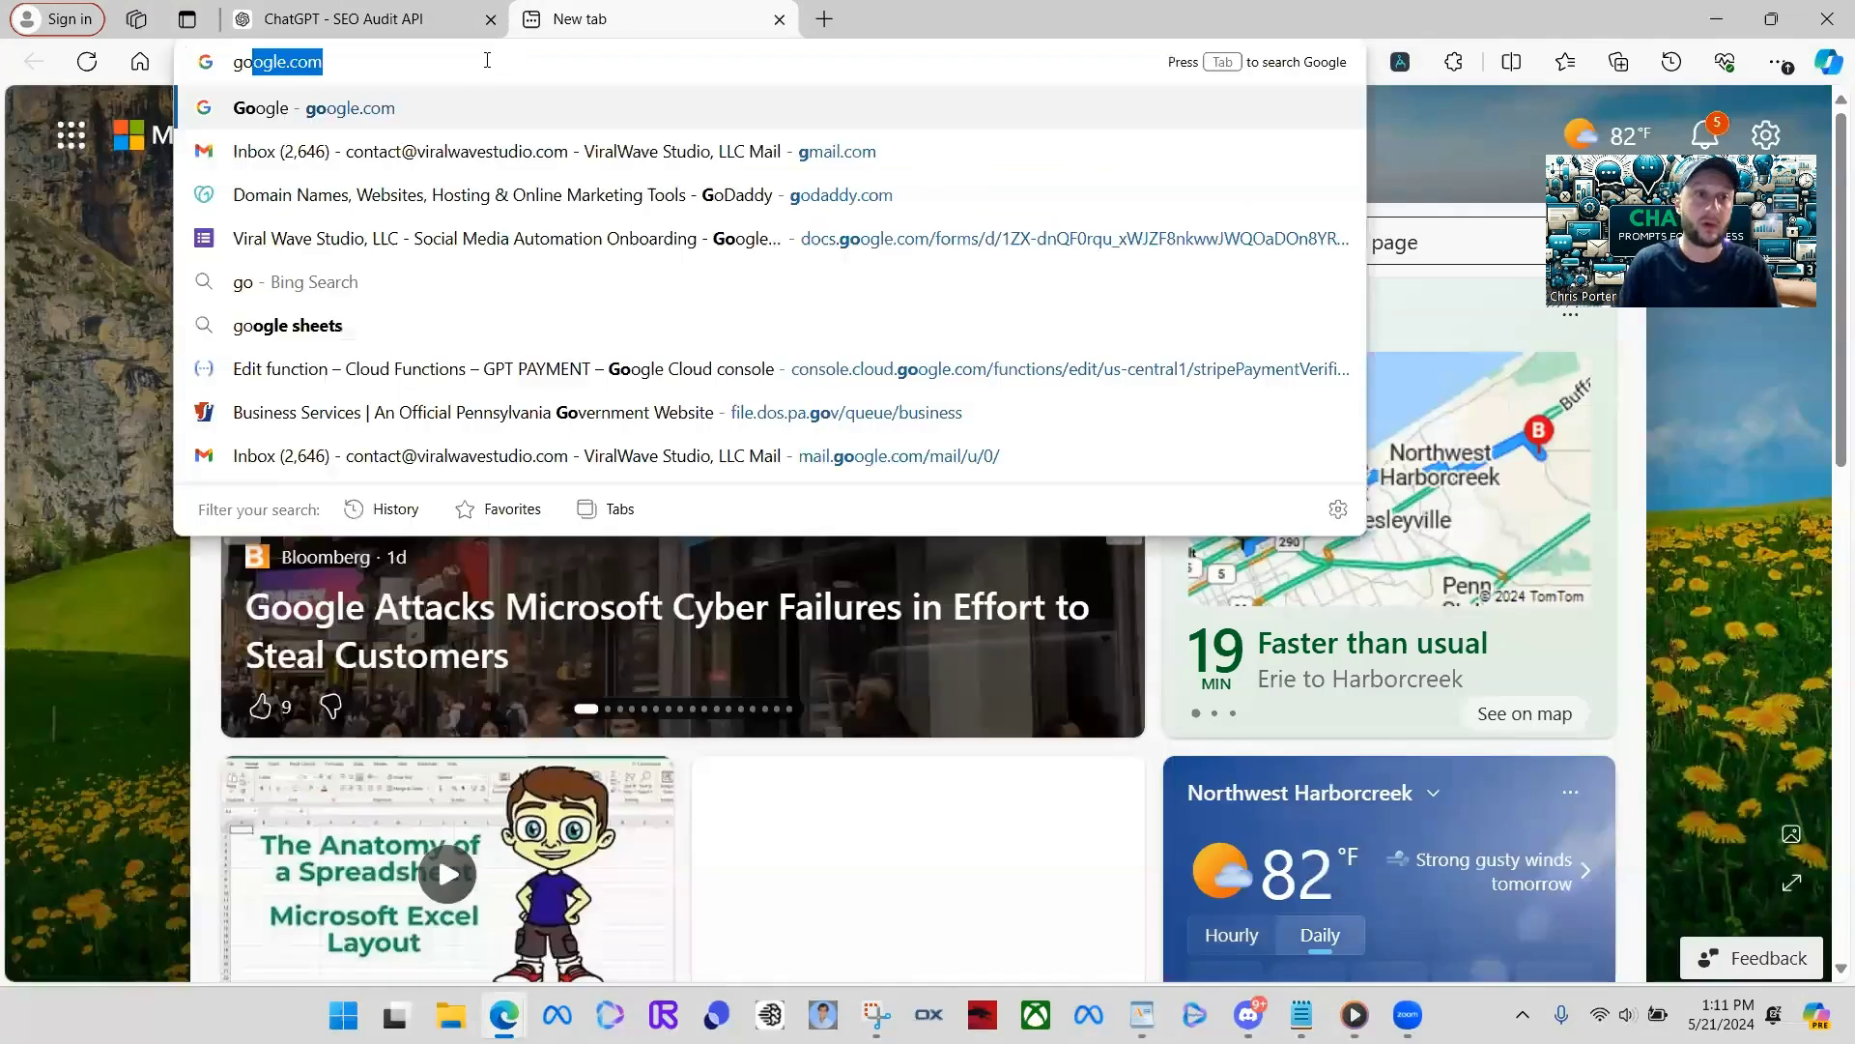
{"action": "key", "text": "Return"}
{"action": "left_click", "coordinate": [807, 444]}
{"action": "type", "text": "local landsca"}
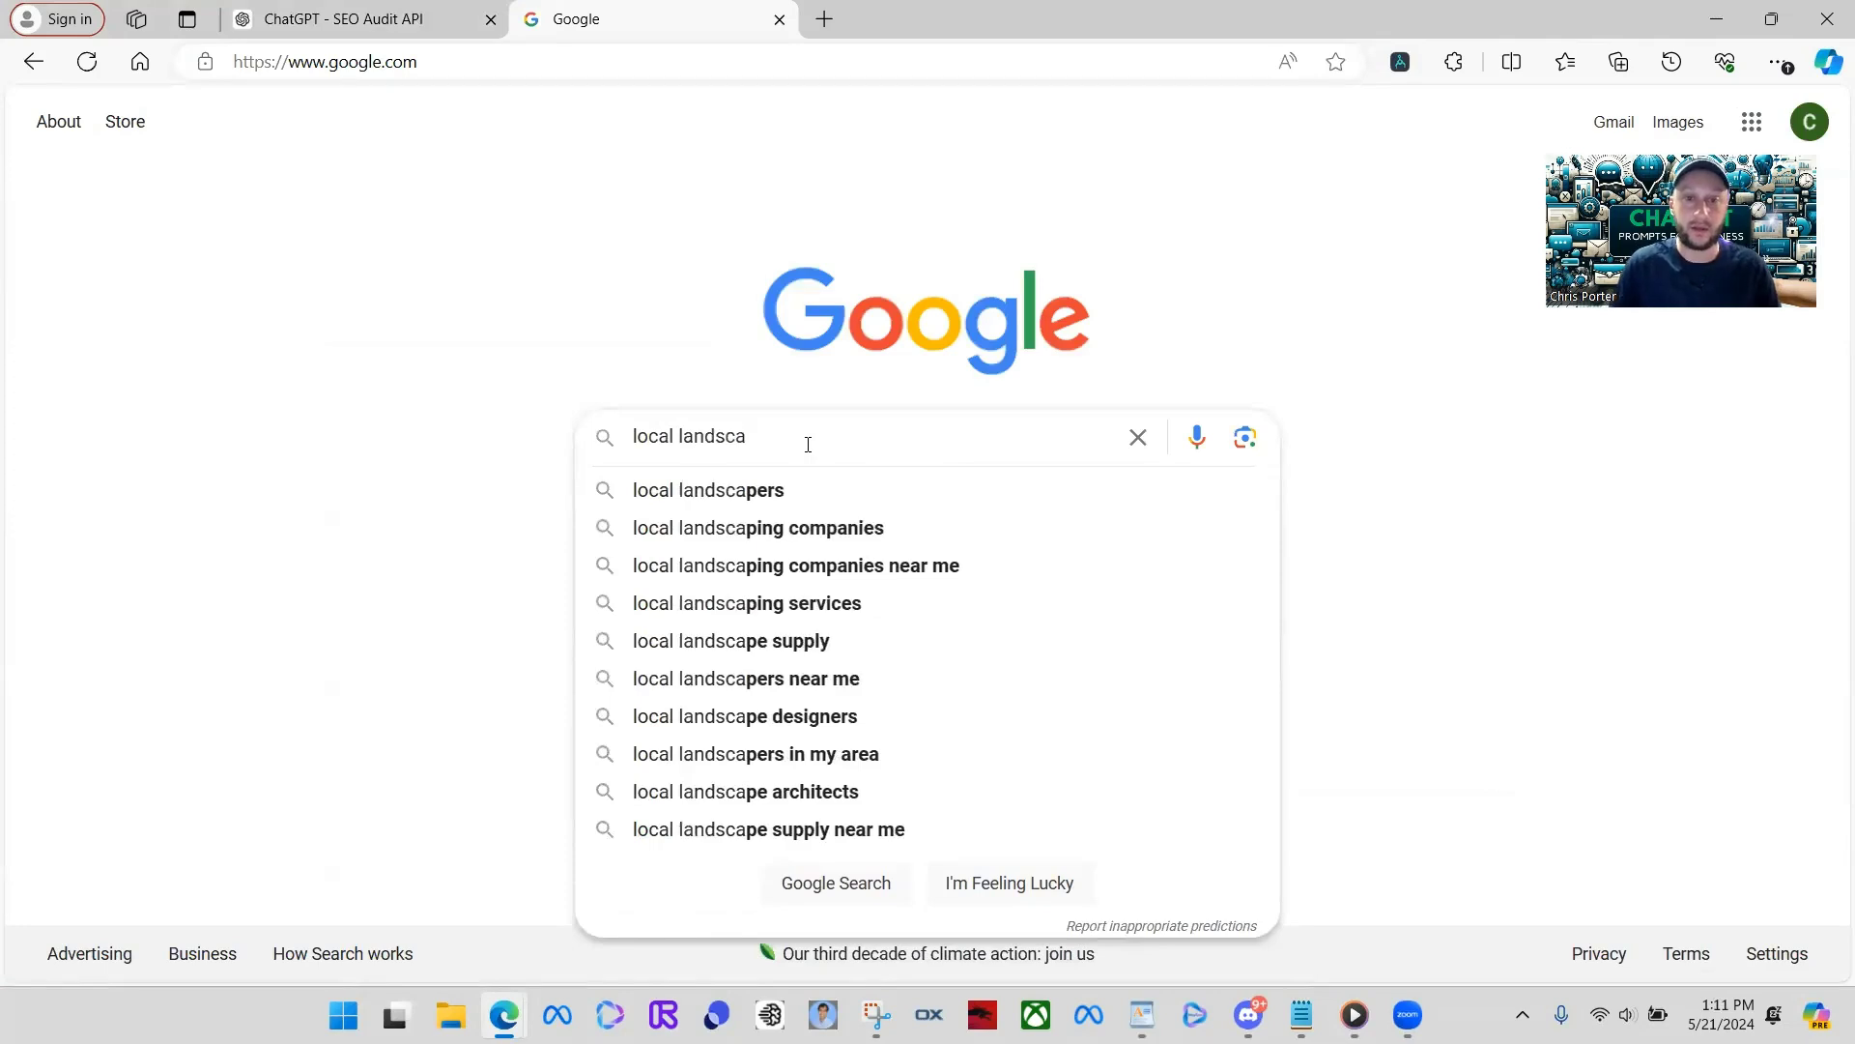
{"action": "left_click", "coordinate": [831, 531]}
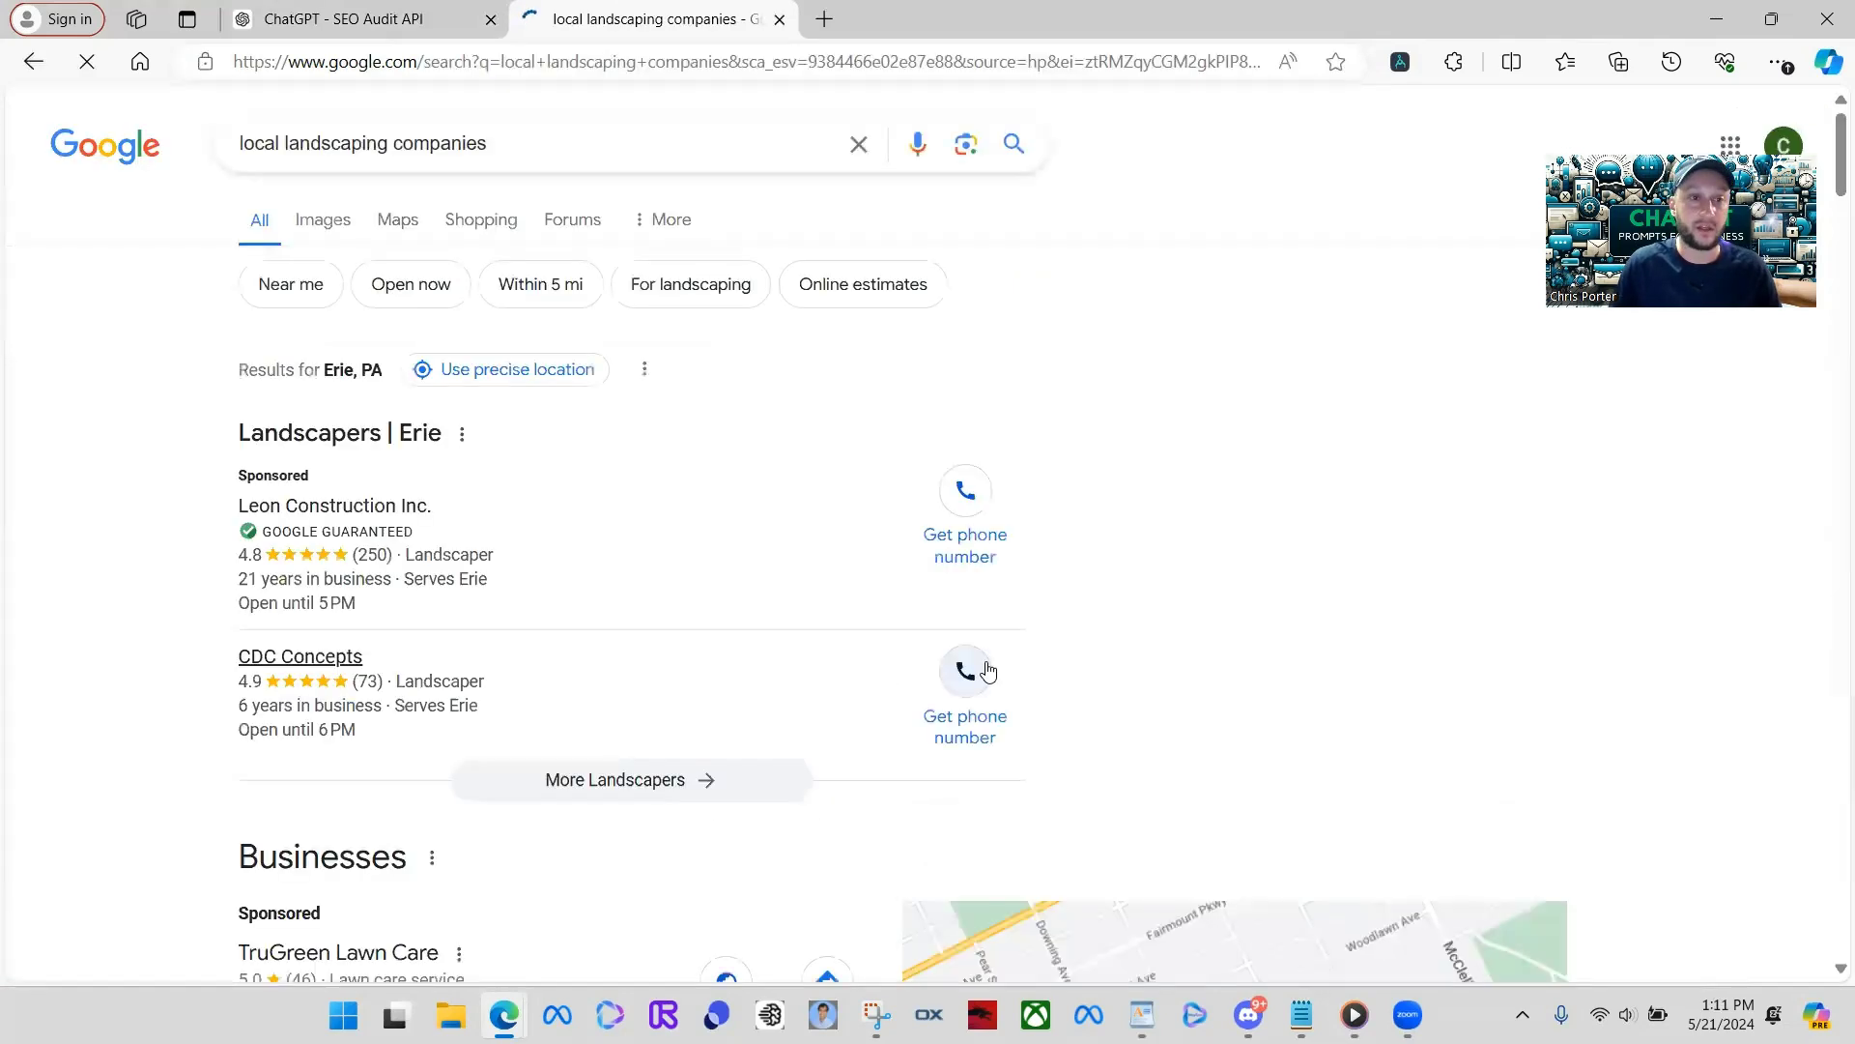
- Browse the local landscaping results down to the Dirt Cheap Landscaping profile (5.0, 11 reviews)
{"action": "scroll", "coordinate": [526, 608], "scroll_direction": "down", "scroll_amount": 10}
{"action": "scroll", "coordinate": [750, 758], "scroll_direction": "down", "scroll_amount": 3}
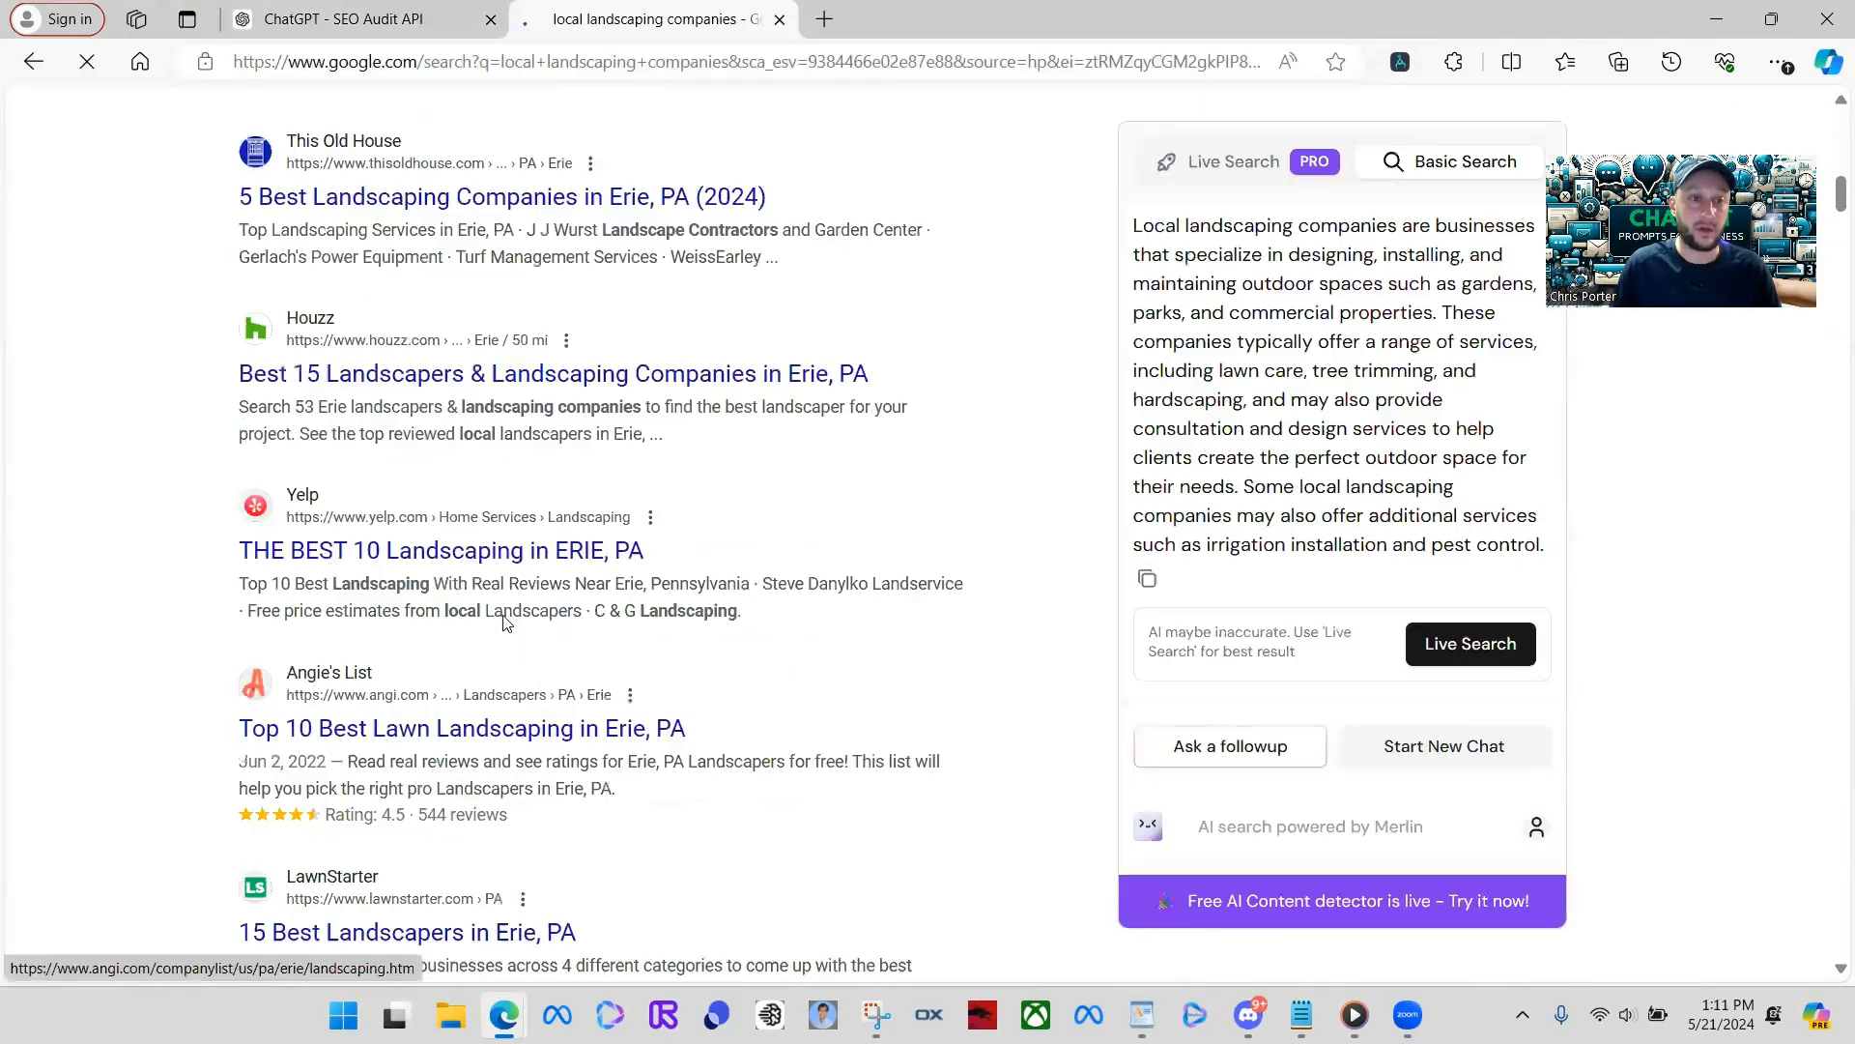
{"action": "scroll", "coordinate": [638, 604], "scroll_direction": "down", "scroll_amount": 7}
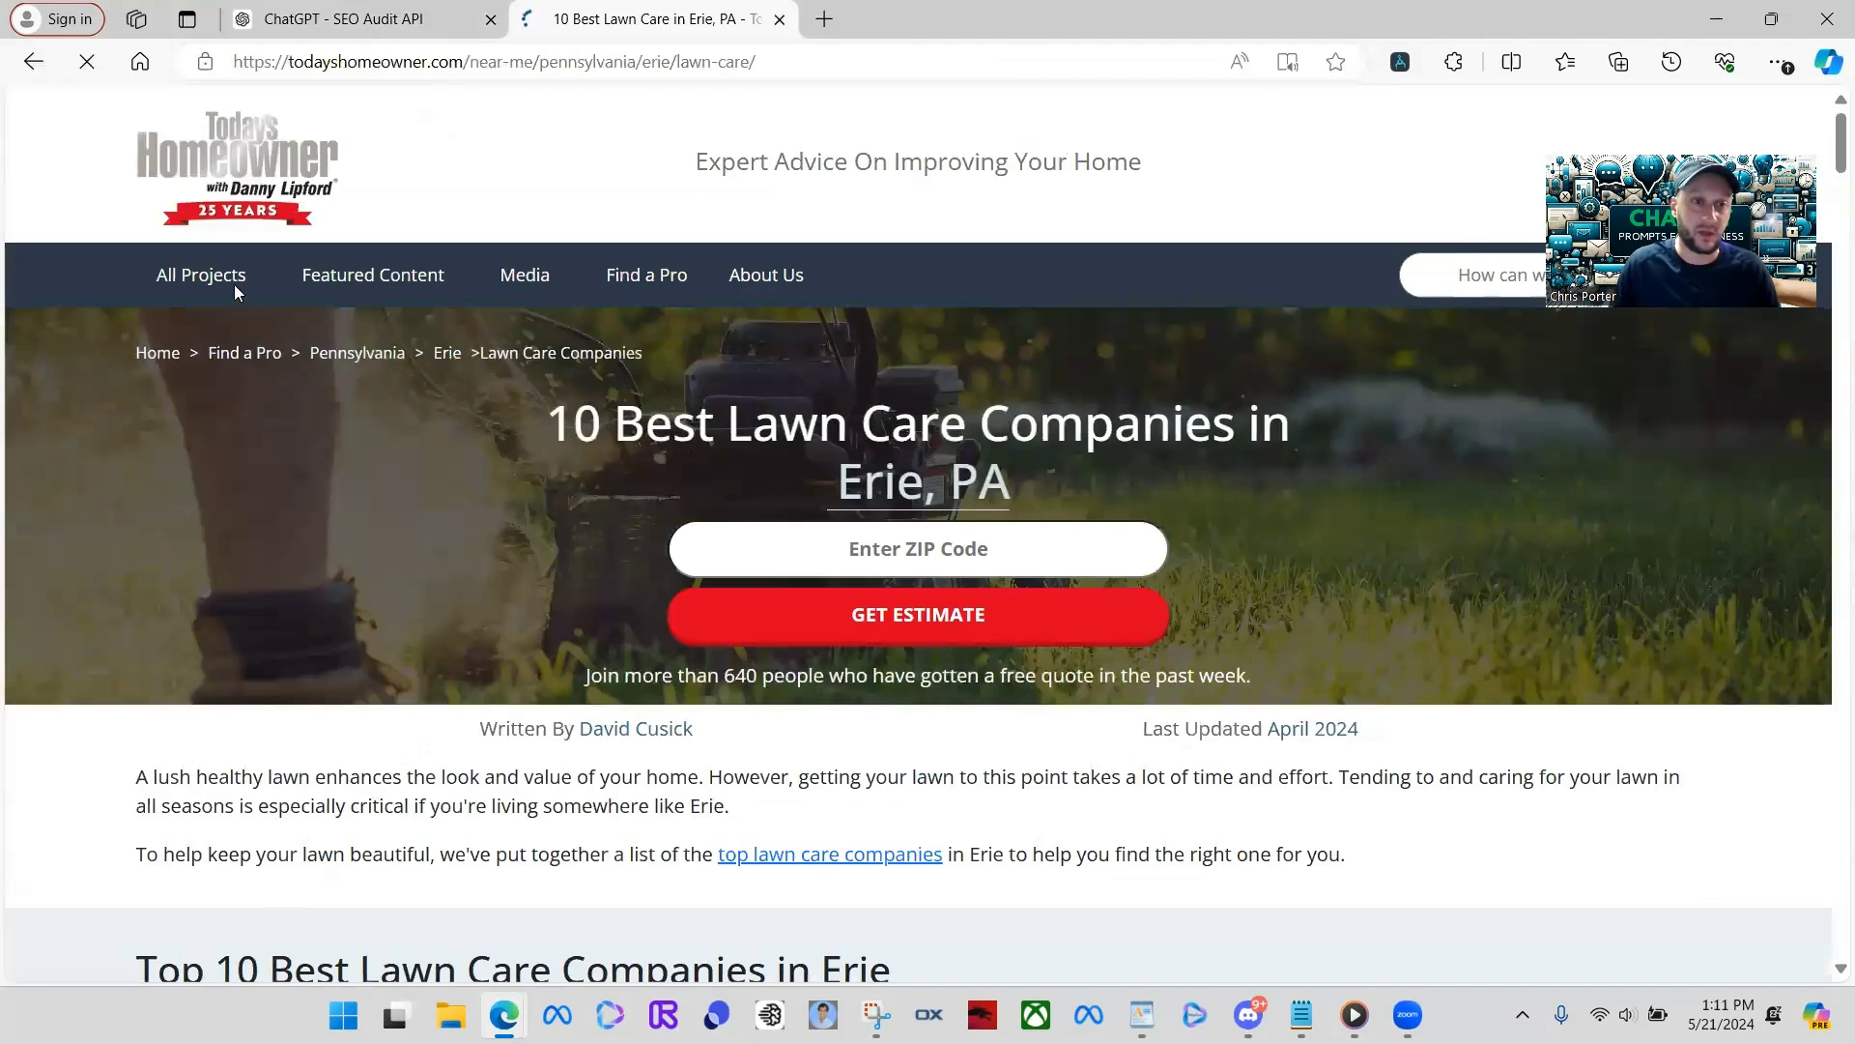
{"action": "mouse_move", "coordinate": [242, 280]}
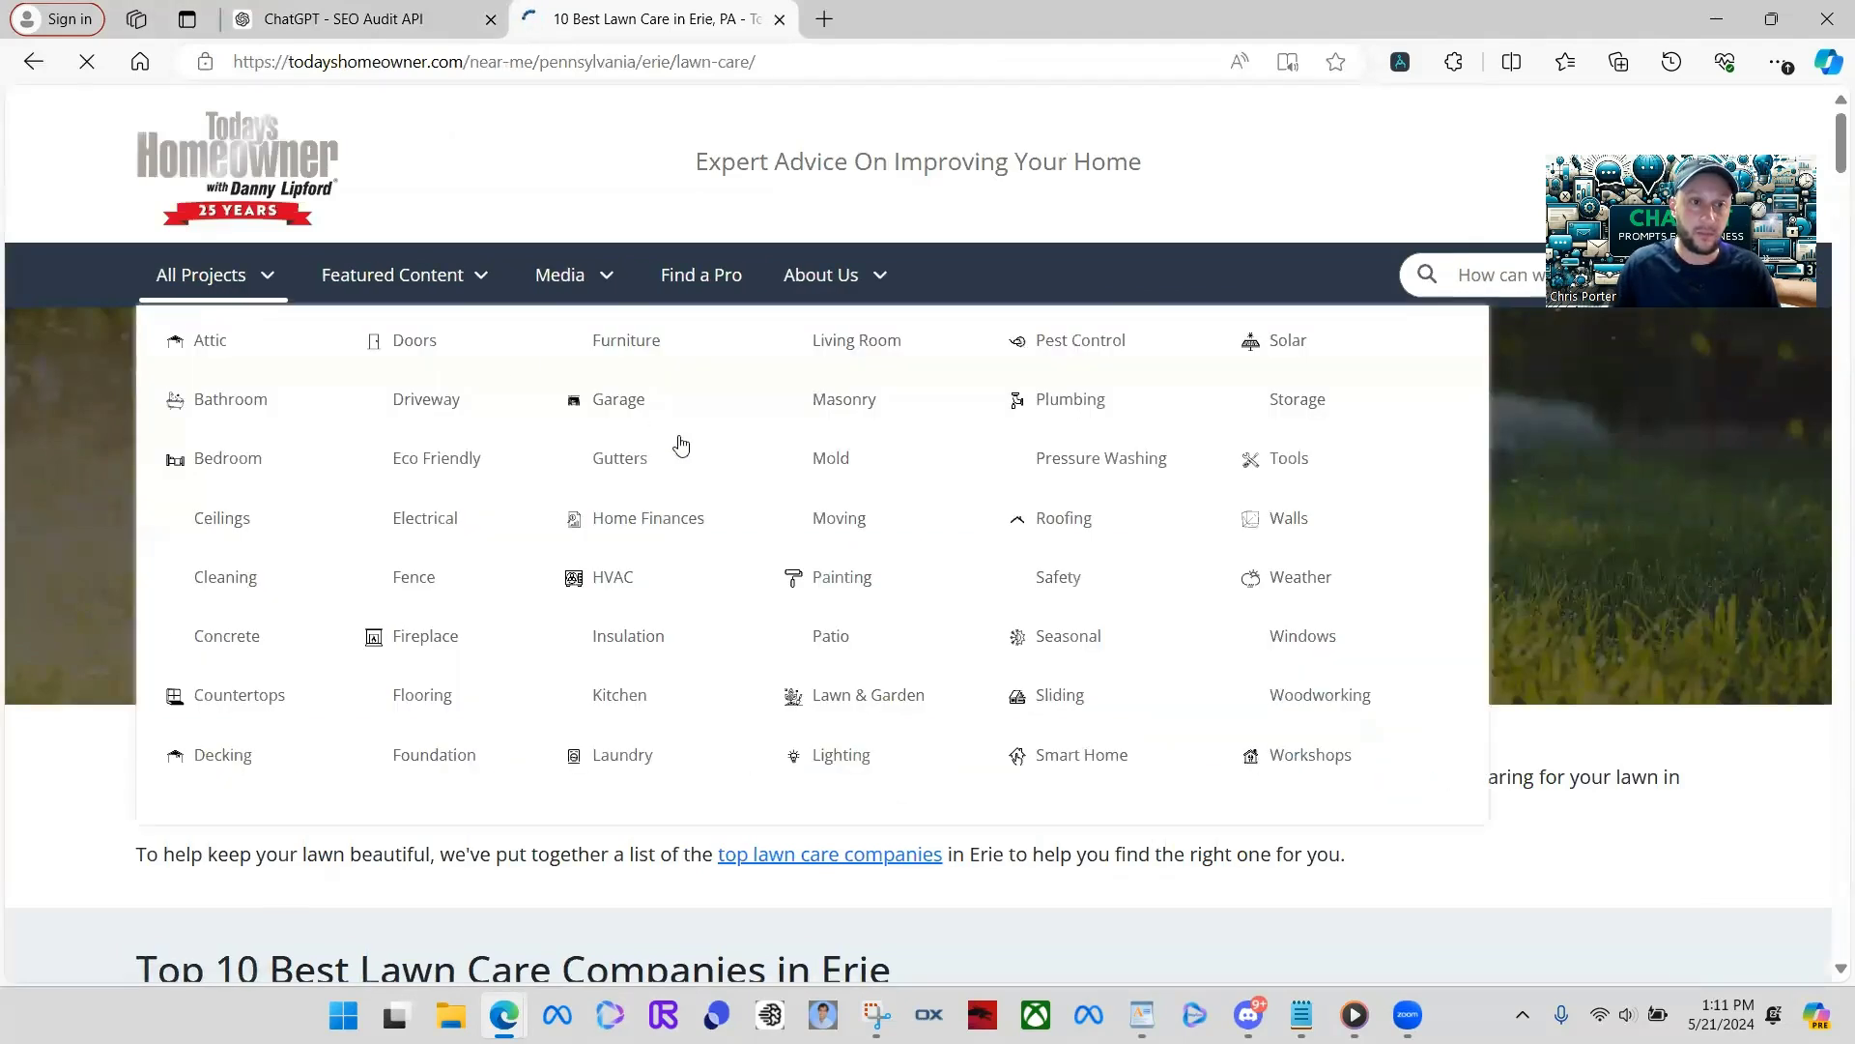
{"action": "key", "text": "alt+Left"}
{"action": "scroll", "coordinate": [757, 739], "scroll_direction": "down", "scroll_amount": 15}
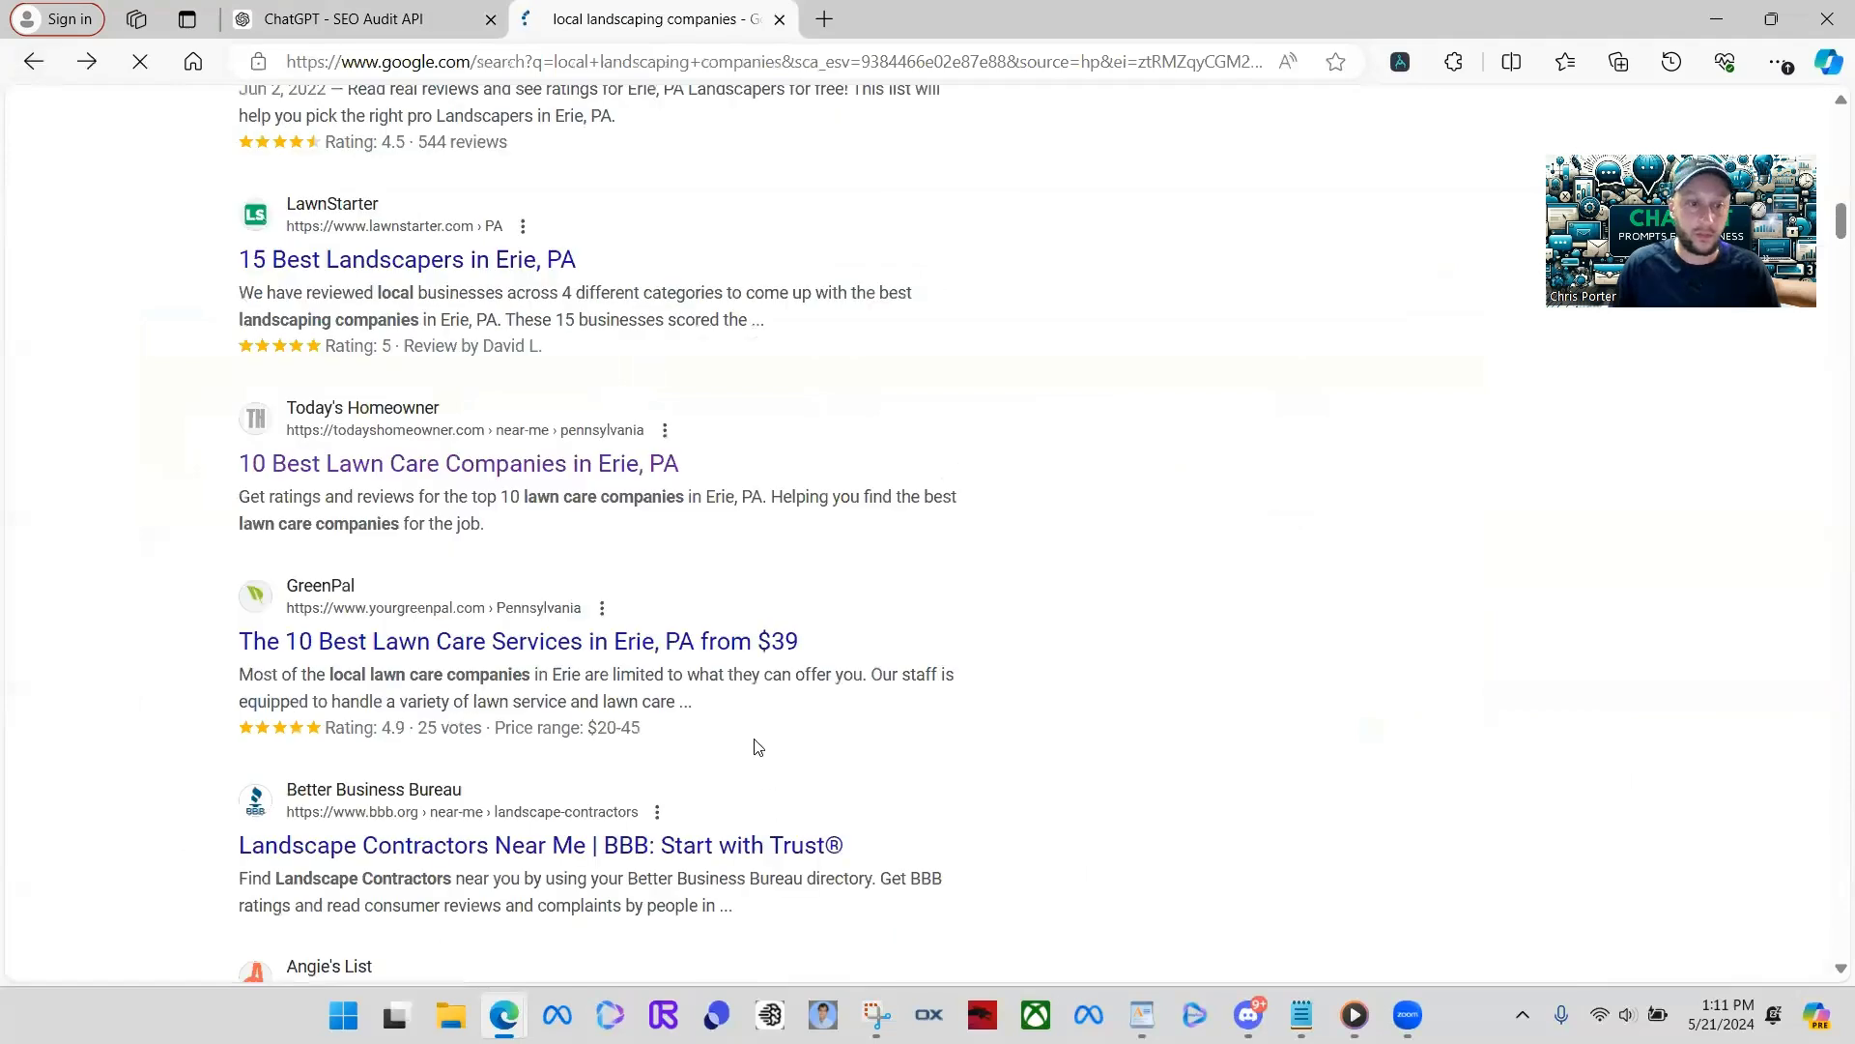
{"action": "scroll", "coordinate": [757, 734], "scroll_direction": "down", "scroll_amount": 4}
{"action": "scroll", "coordinate": [759, 739], "scroll_direction": "up", "scroll_amount": 10}
{"action": "scroll", "coordinate": [759, 740], "scroll_direction": "up", "scroll_amount": 8}
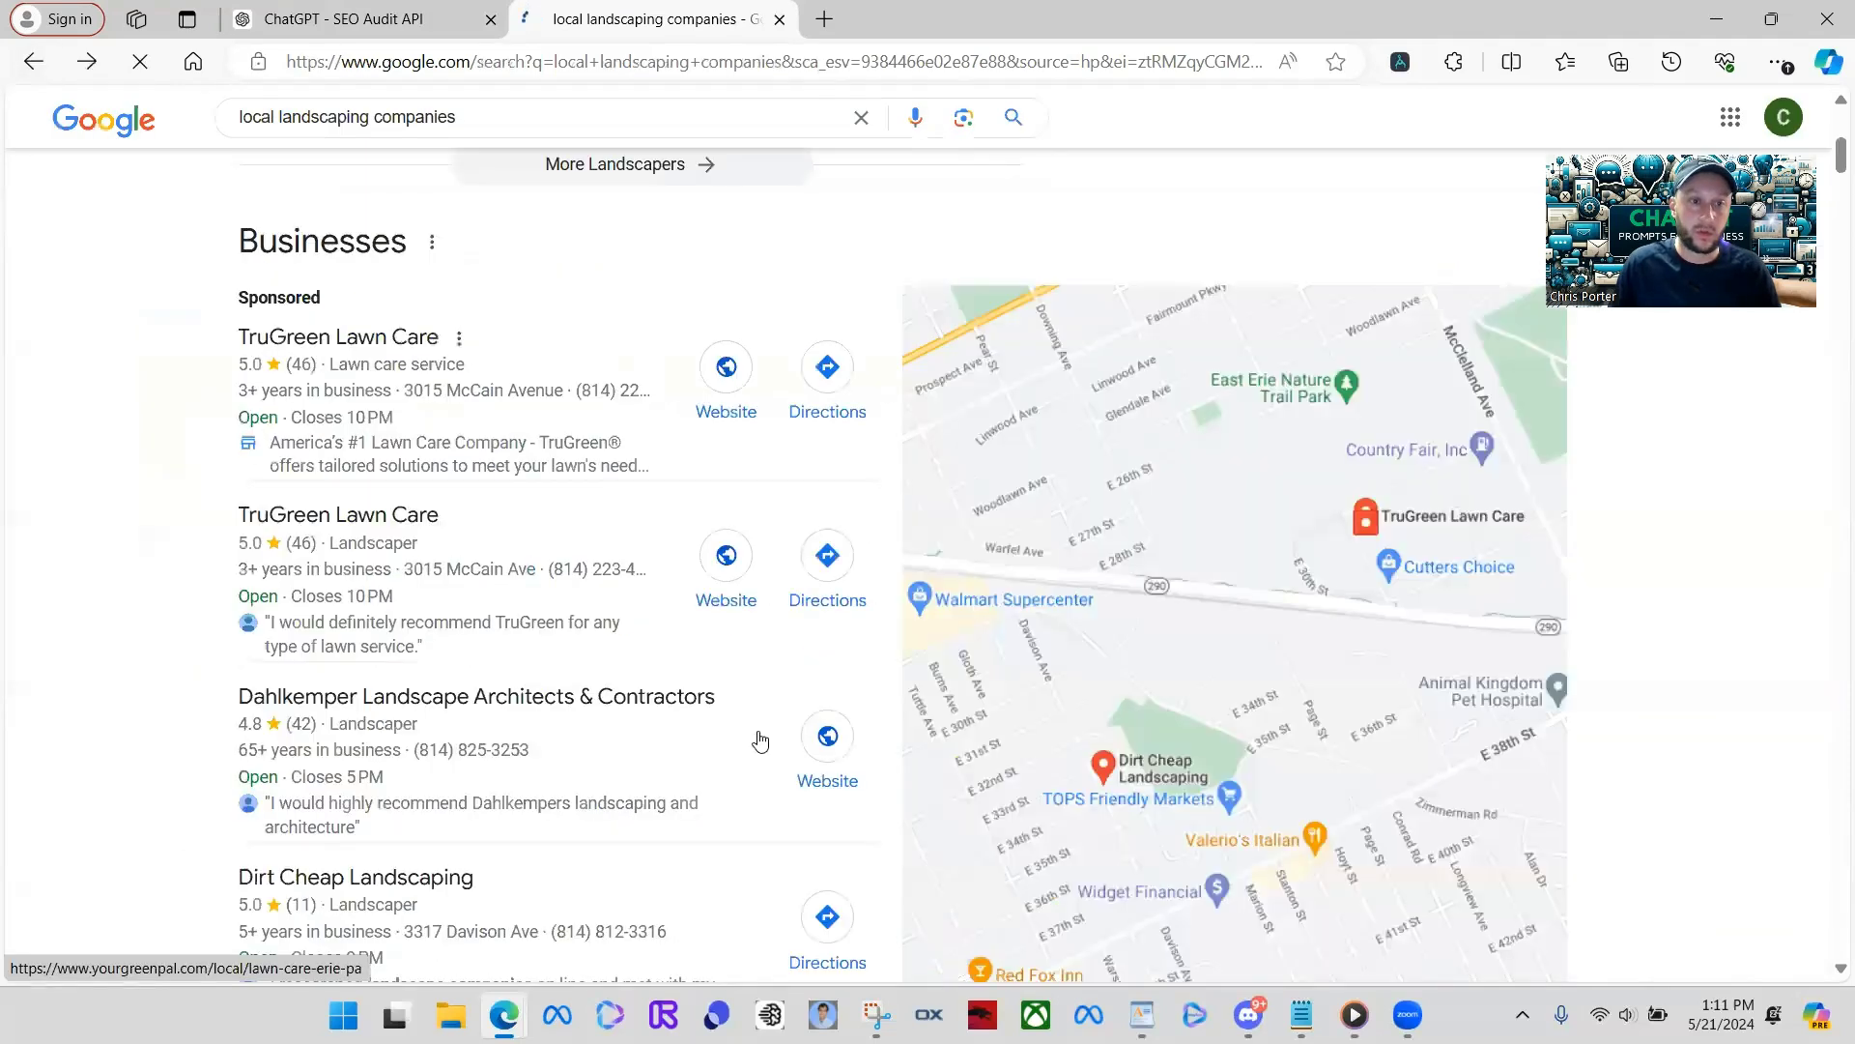
{"action": "scroll", "coordinate": [759, 738], "scroll_direction": "up", "scroll_amount": 1}
{"action": "scroll", "coordinate": [518, 712], "scroll_direction": "down", "scroll_amount": 5}
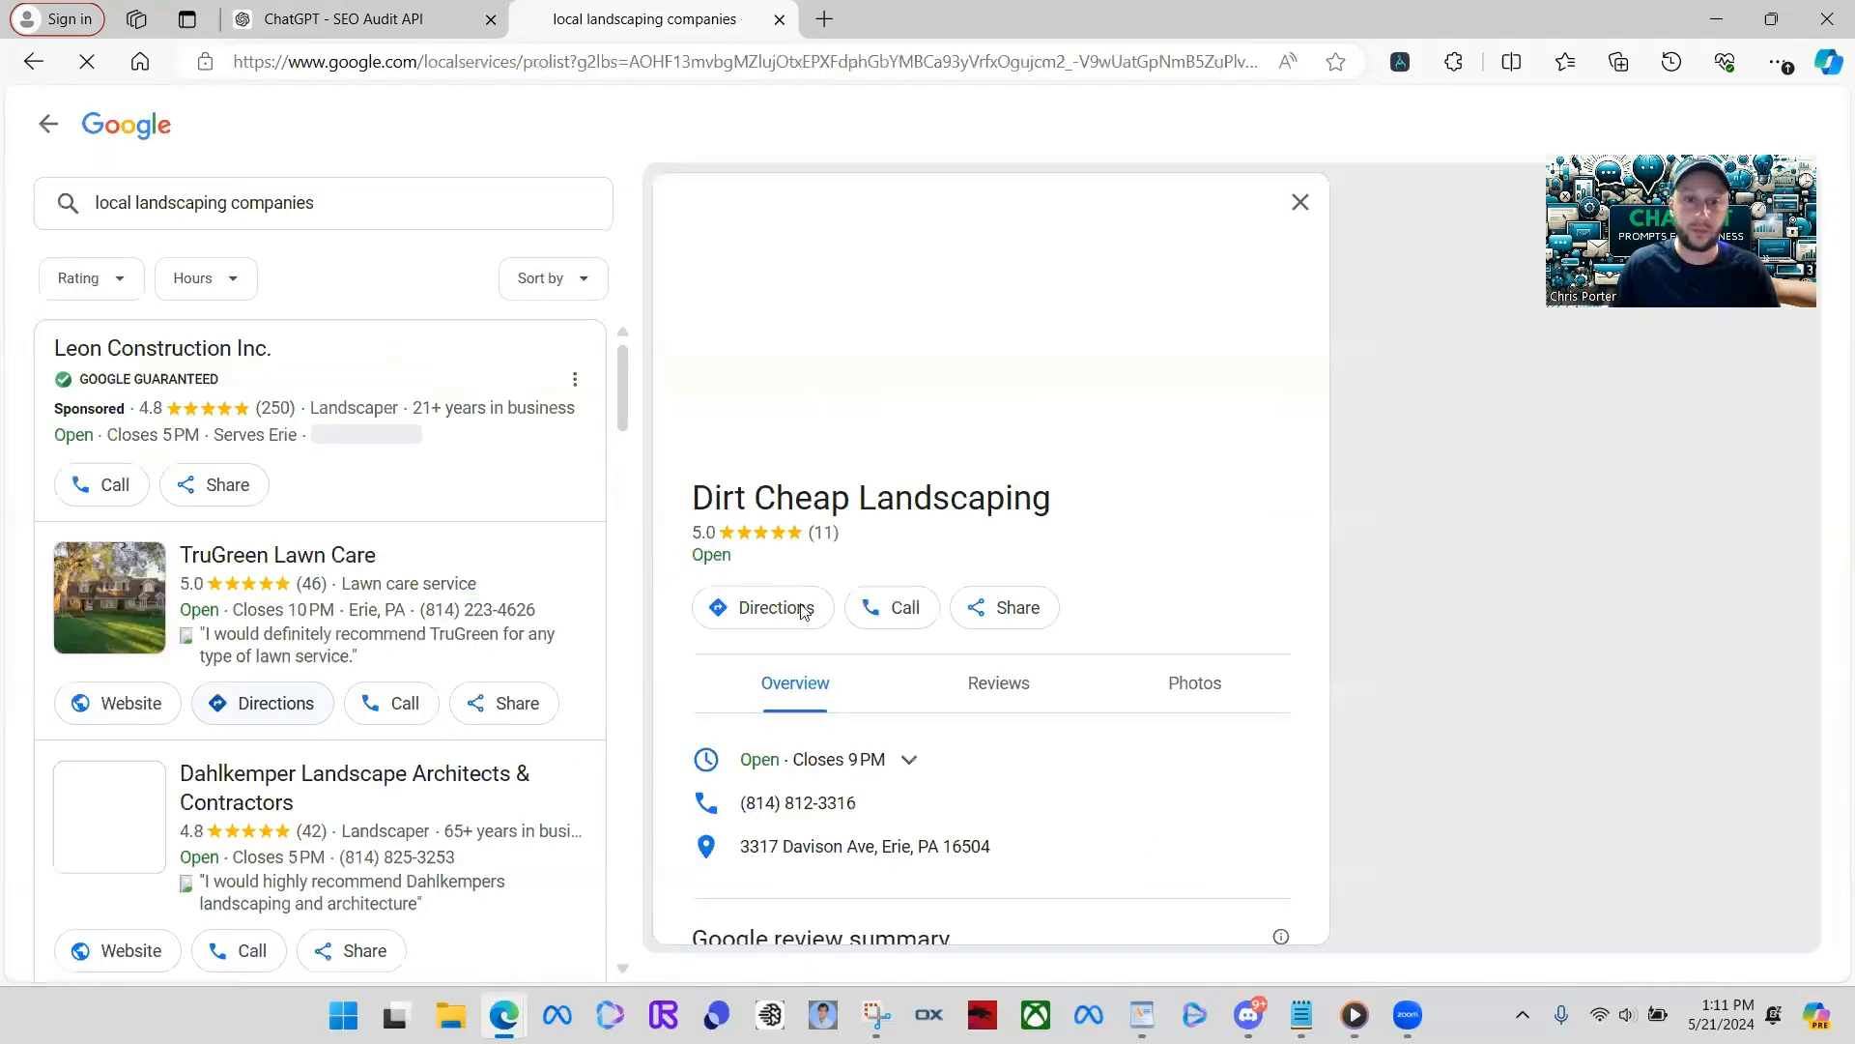
- Open the Boss D Landscape listing, follow it to bosslandscaping.com and select the address
{"action": "scroll", "coordinate": [949, 729], "scroll_direction": "down", "scroll_amount": 2}
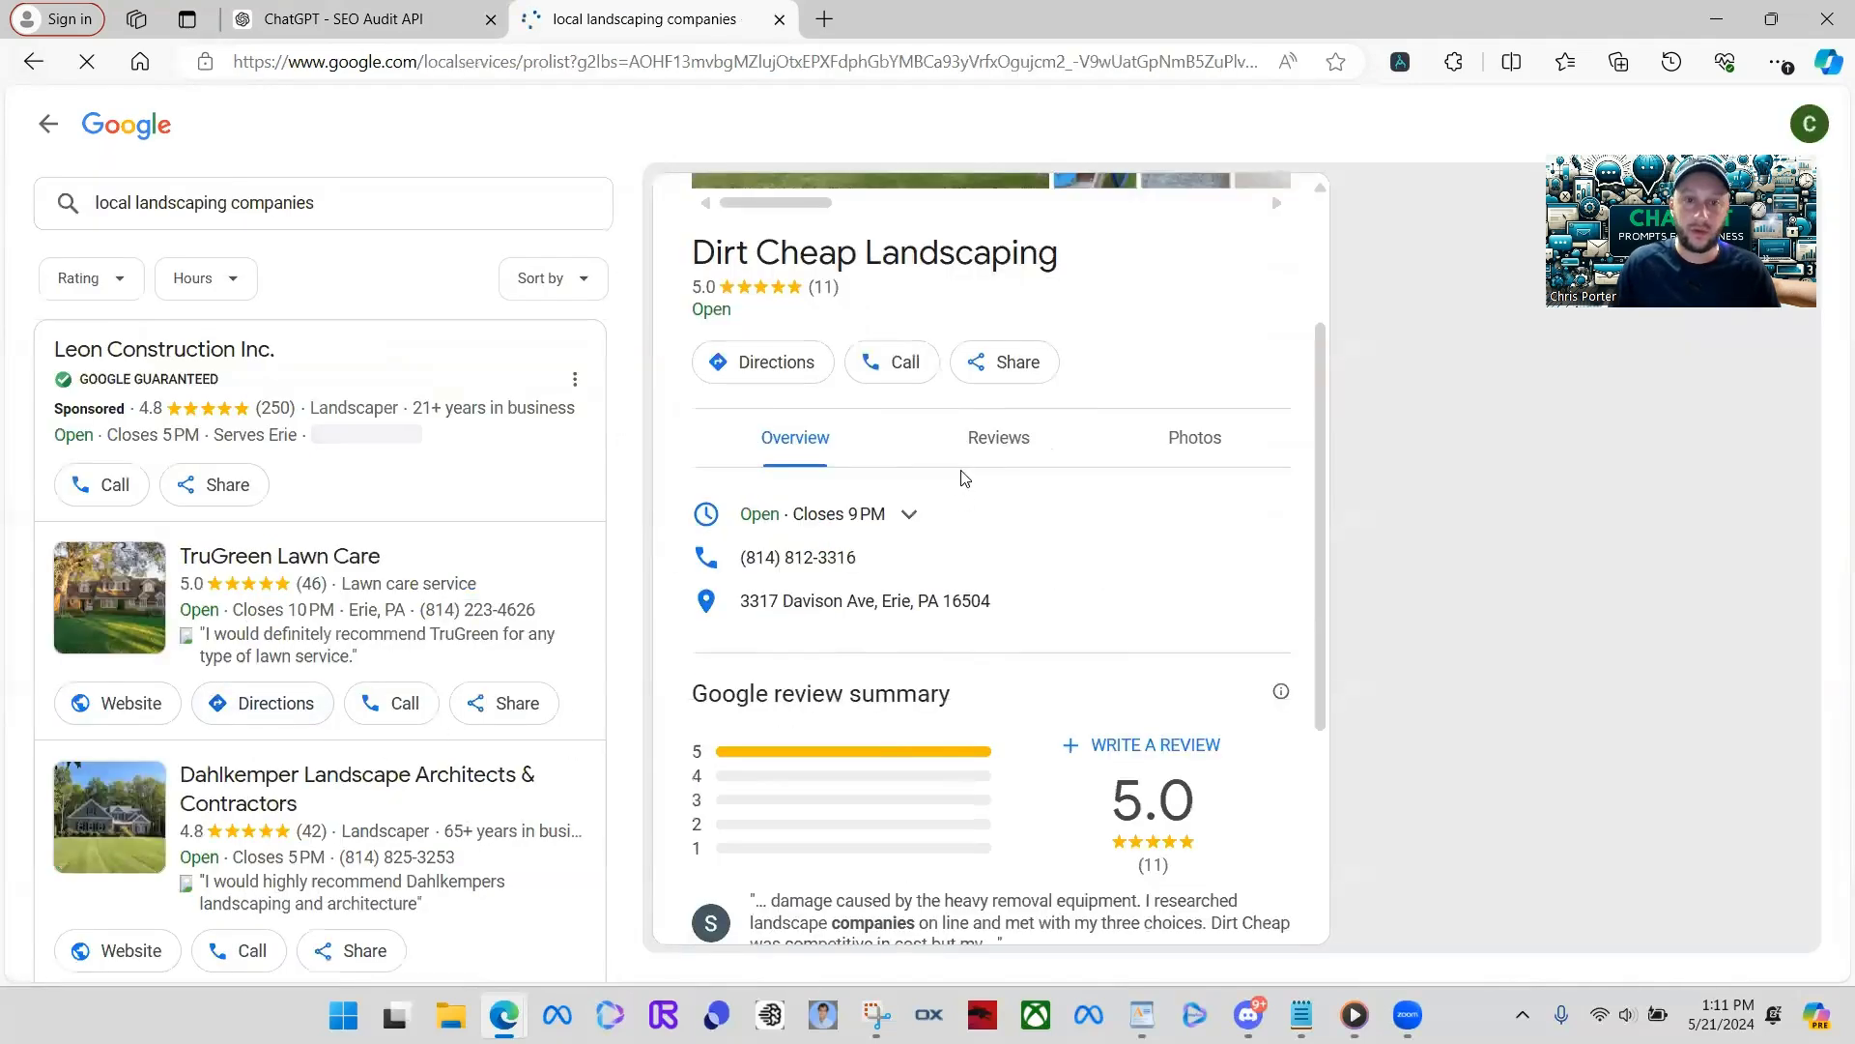
{"action": "scroll", "coordinate": [969, 483], "scroll_direction": "up", "scroll_amount": 2}
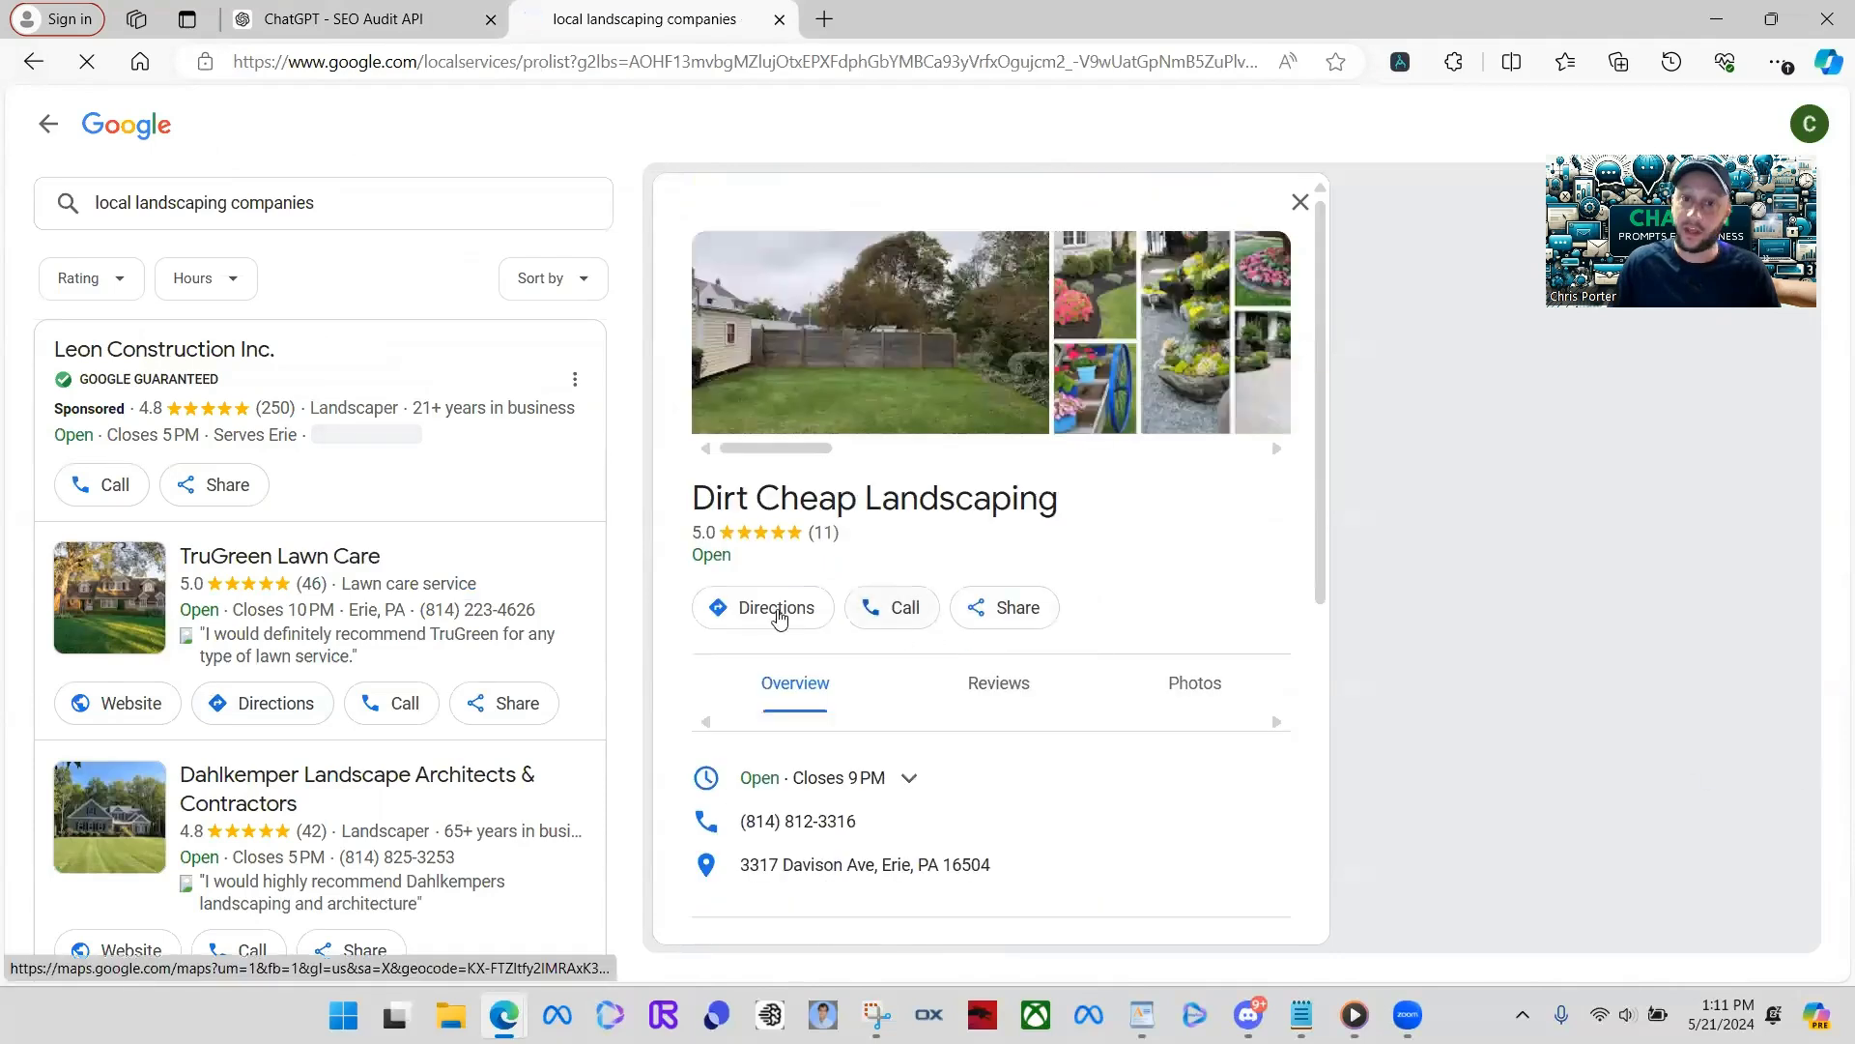
{"action": "scroll", "coordinate": [1062, 571], "scroll_direction": "down", "scroll_amount": 4}
{"action": "scroll", "coordinate": [425, 711], "scroll_direction": "down", "scroll_amount": 4}
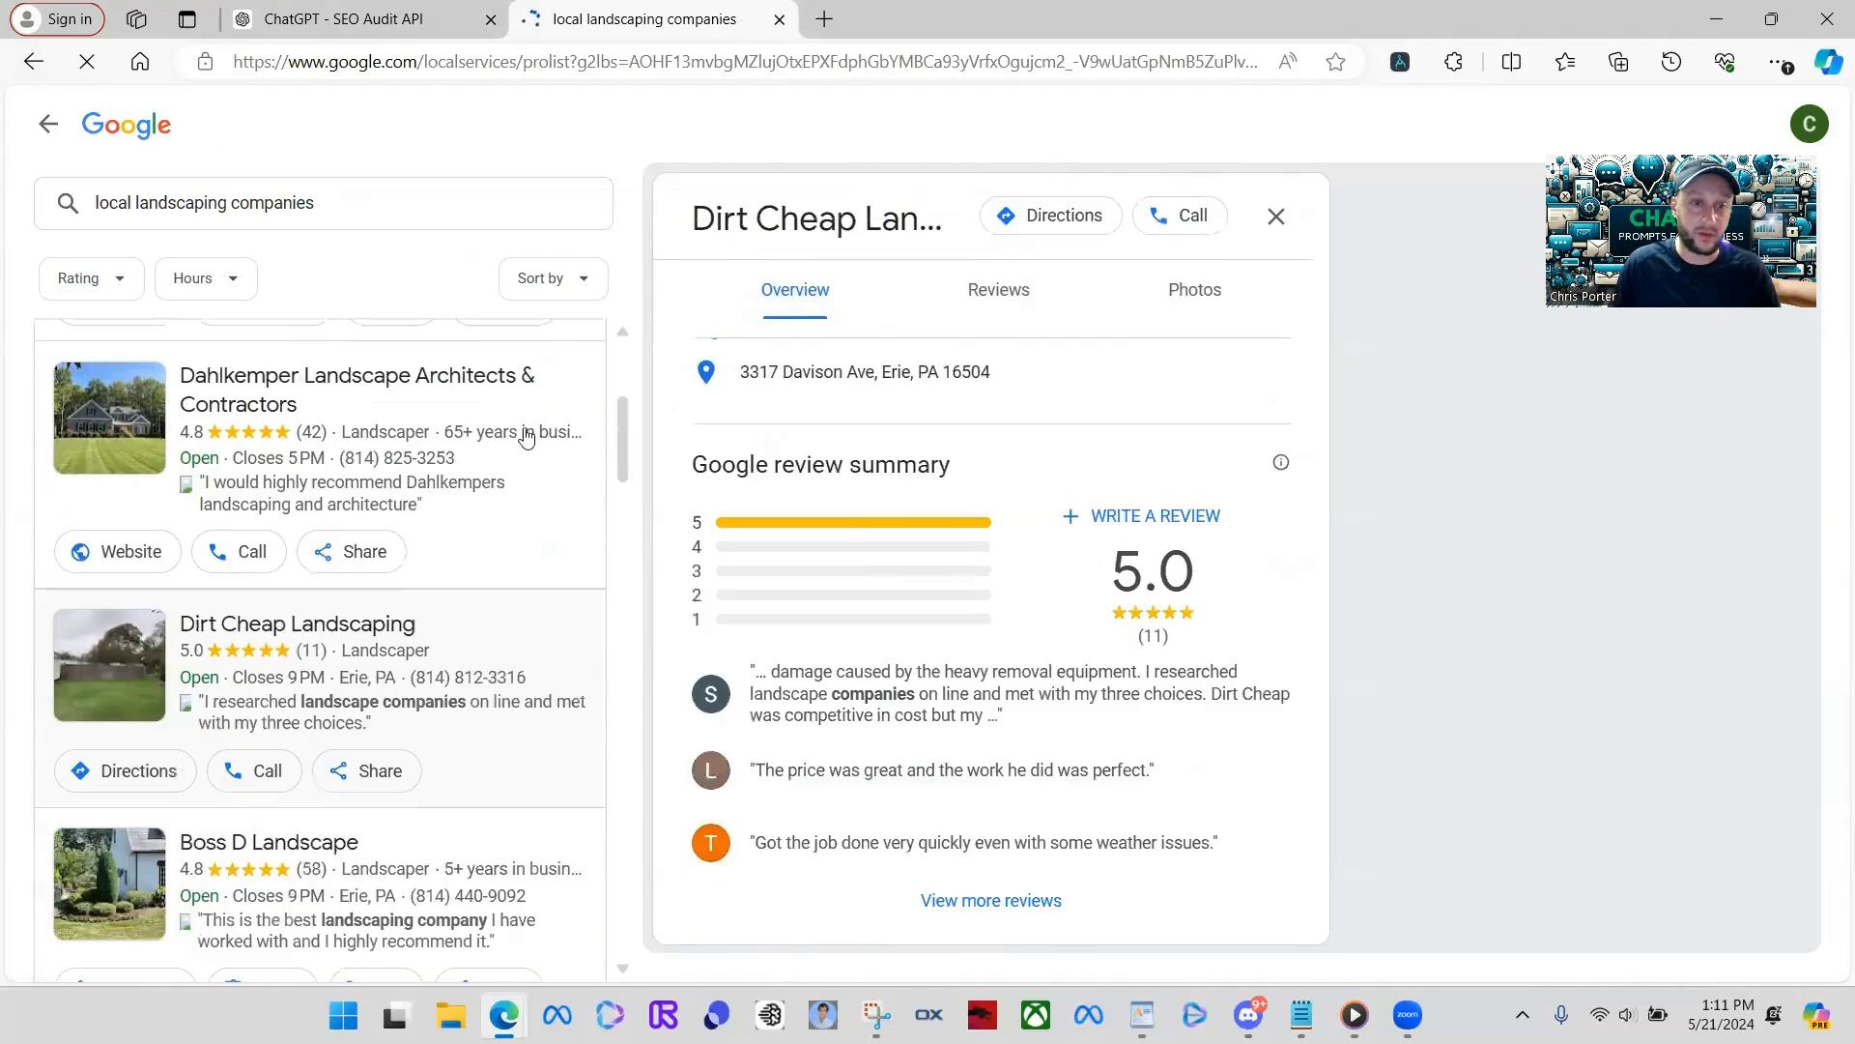
{"action": "scroll", "coordinate": [425, 711], "scroll_direction": "down", "scroll_amount": 3}
{"action": "left_click", "coordinate": [426, 710]}
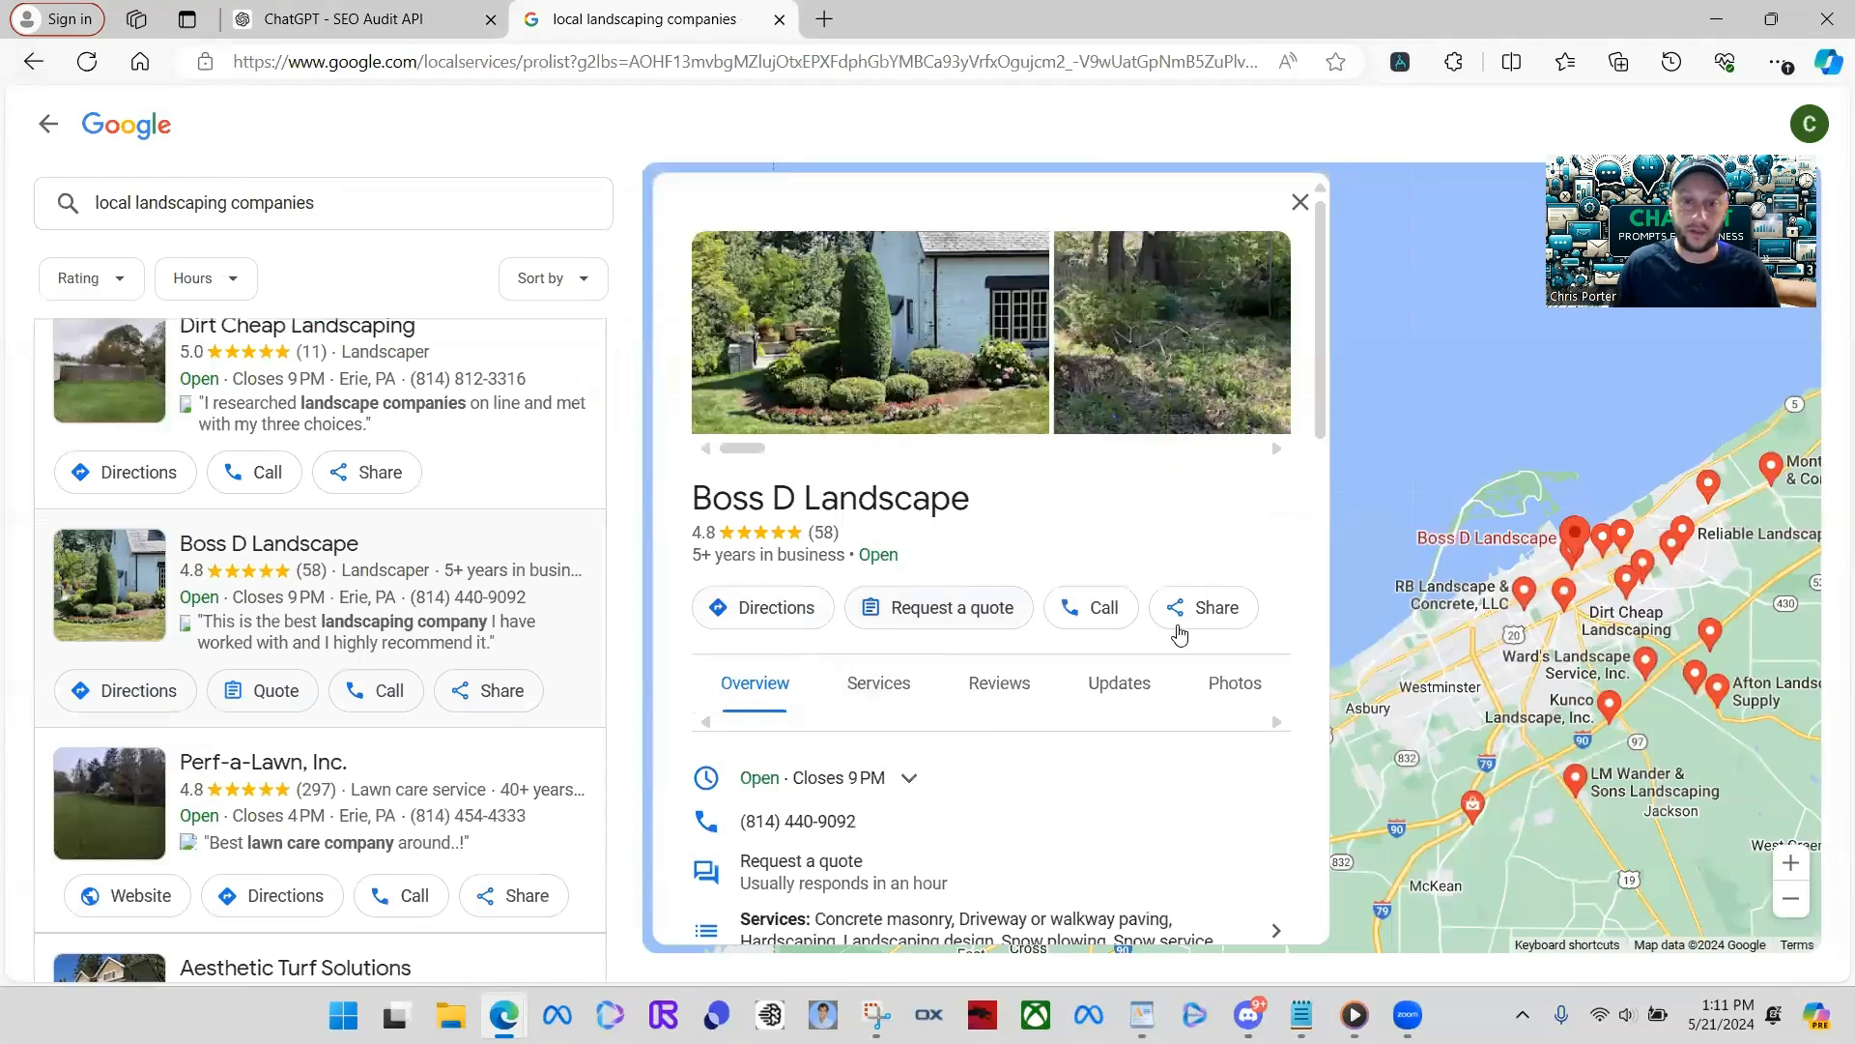
{"action": "scroll", "coordinate": [1138, 751], "scroll_direction": "down", "scroll_amount": 8}
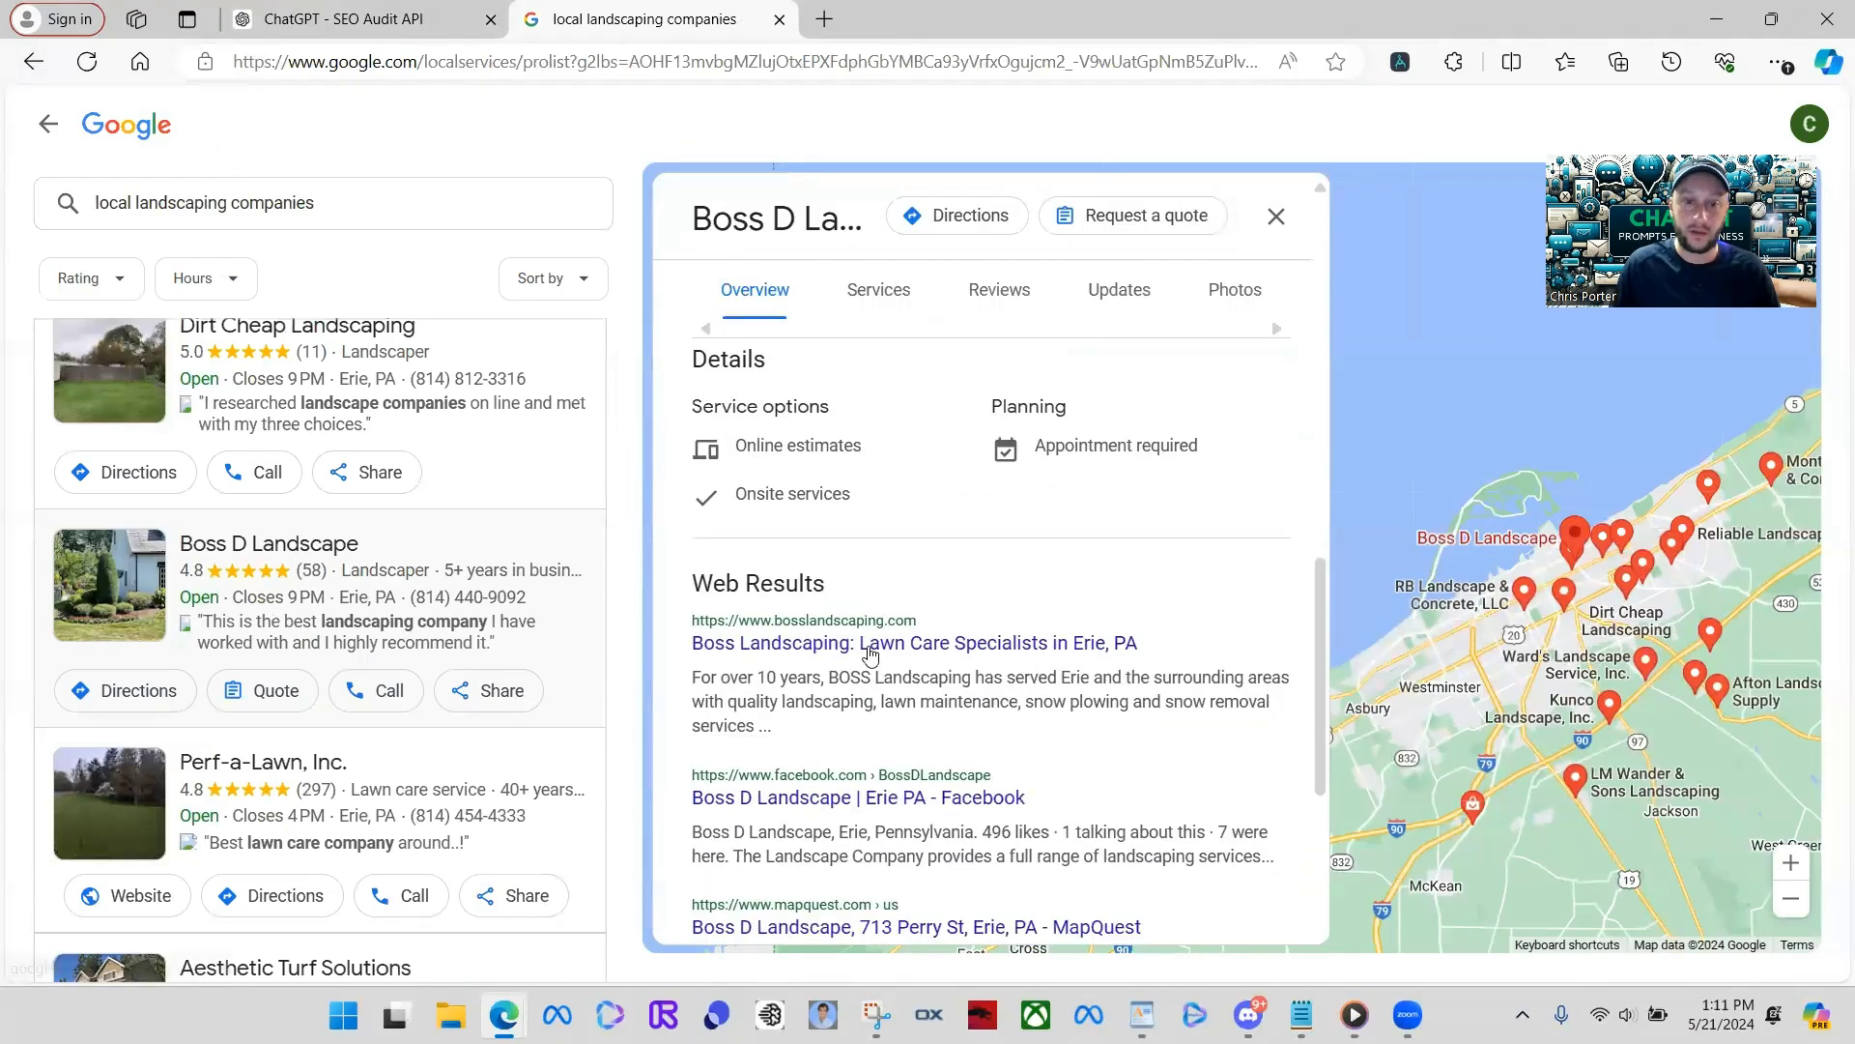
{"action": "left_click", "coordinate": [1112, 643]}
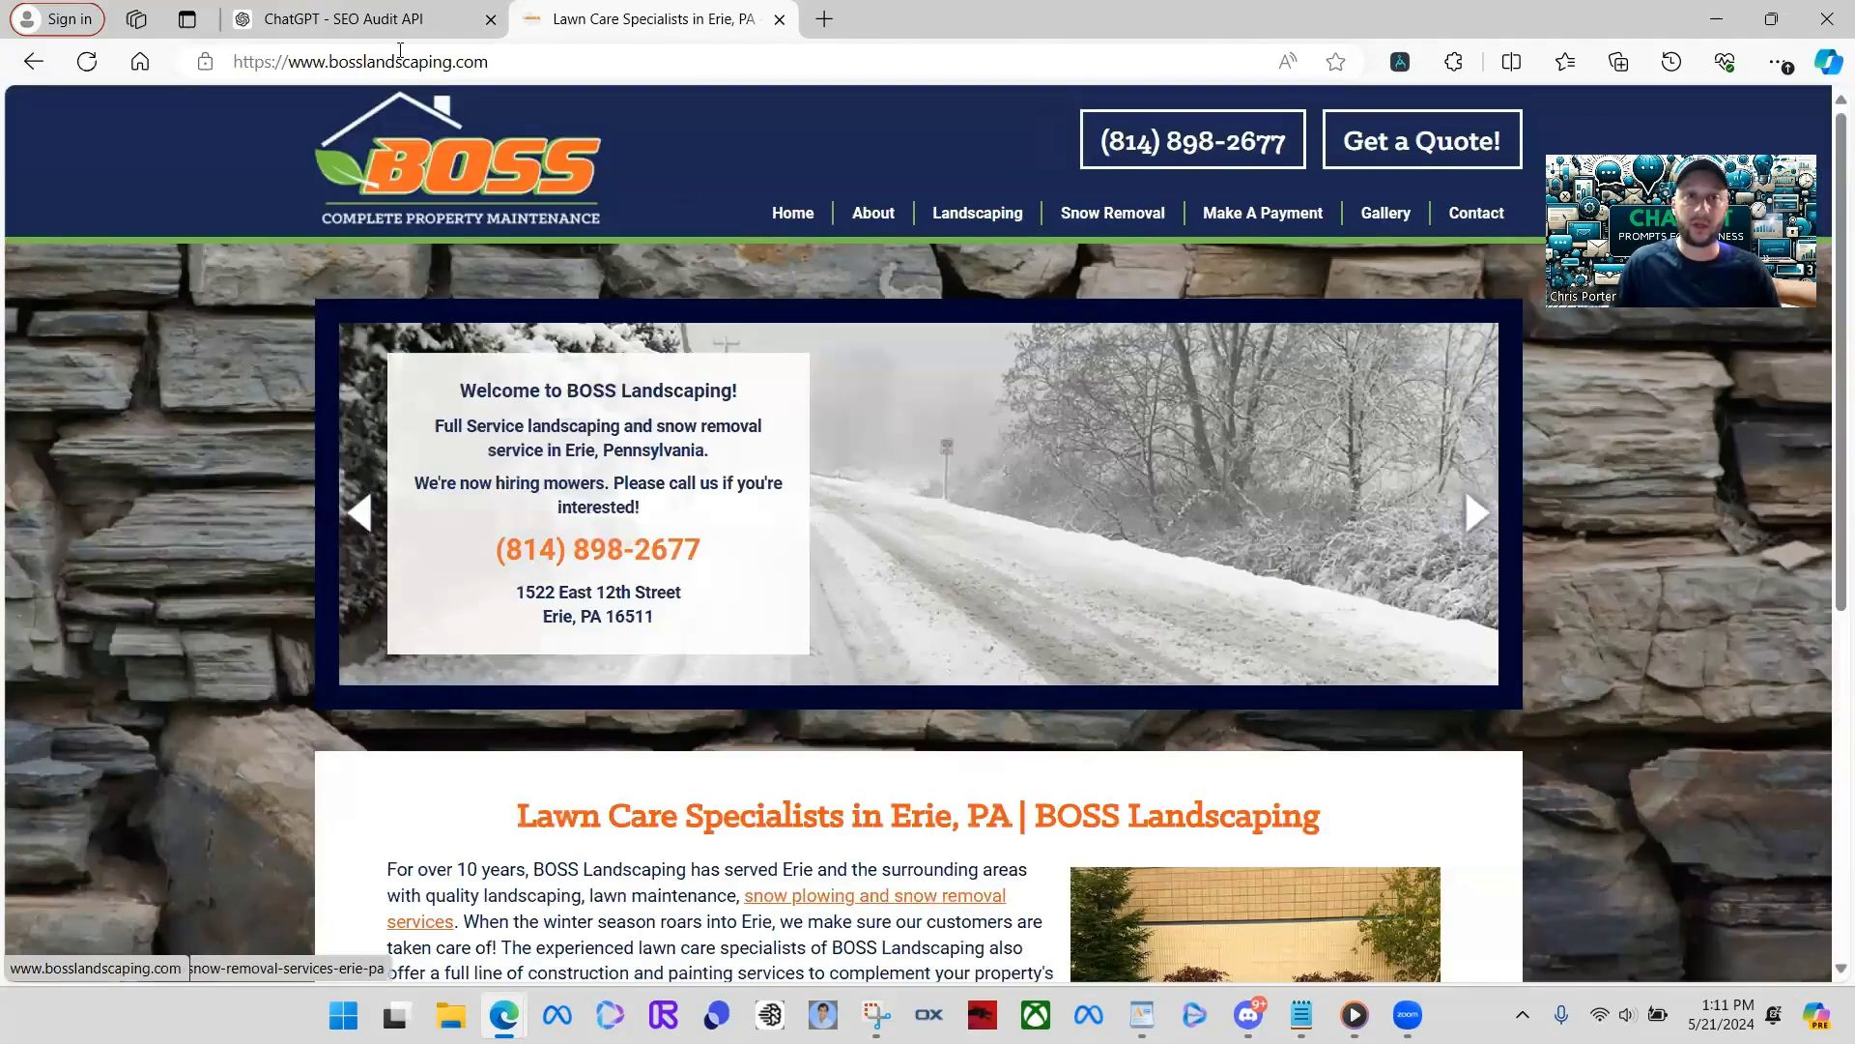
{"action": "left_click", "coordinate": [404, 63]}
{"action": "key", "text": "ctrl+c"}
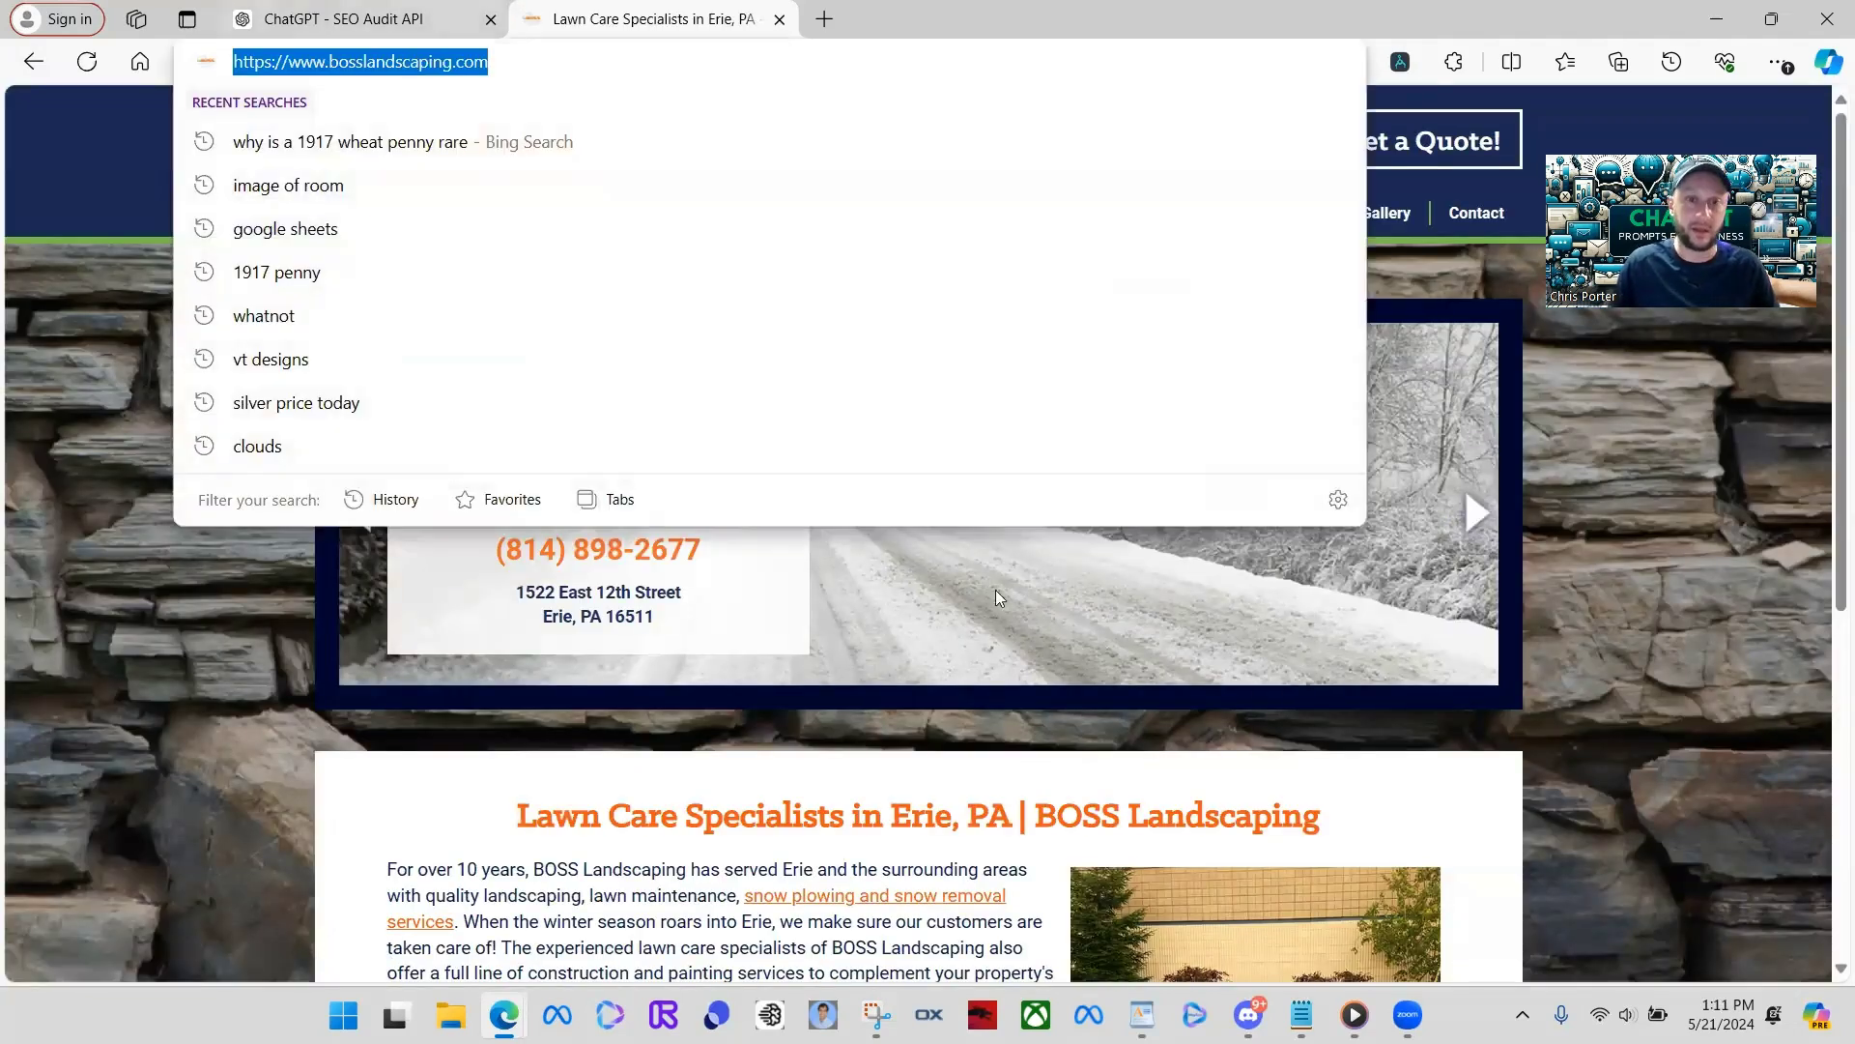
- Back in the chat, request function number 6 on the pasted bosslandscaping.com address
{"action": "key", "text": "ctrl+shift+Tab"}
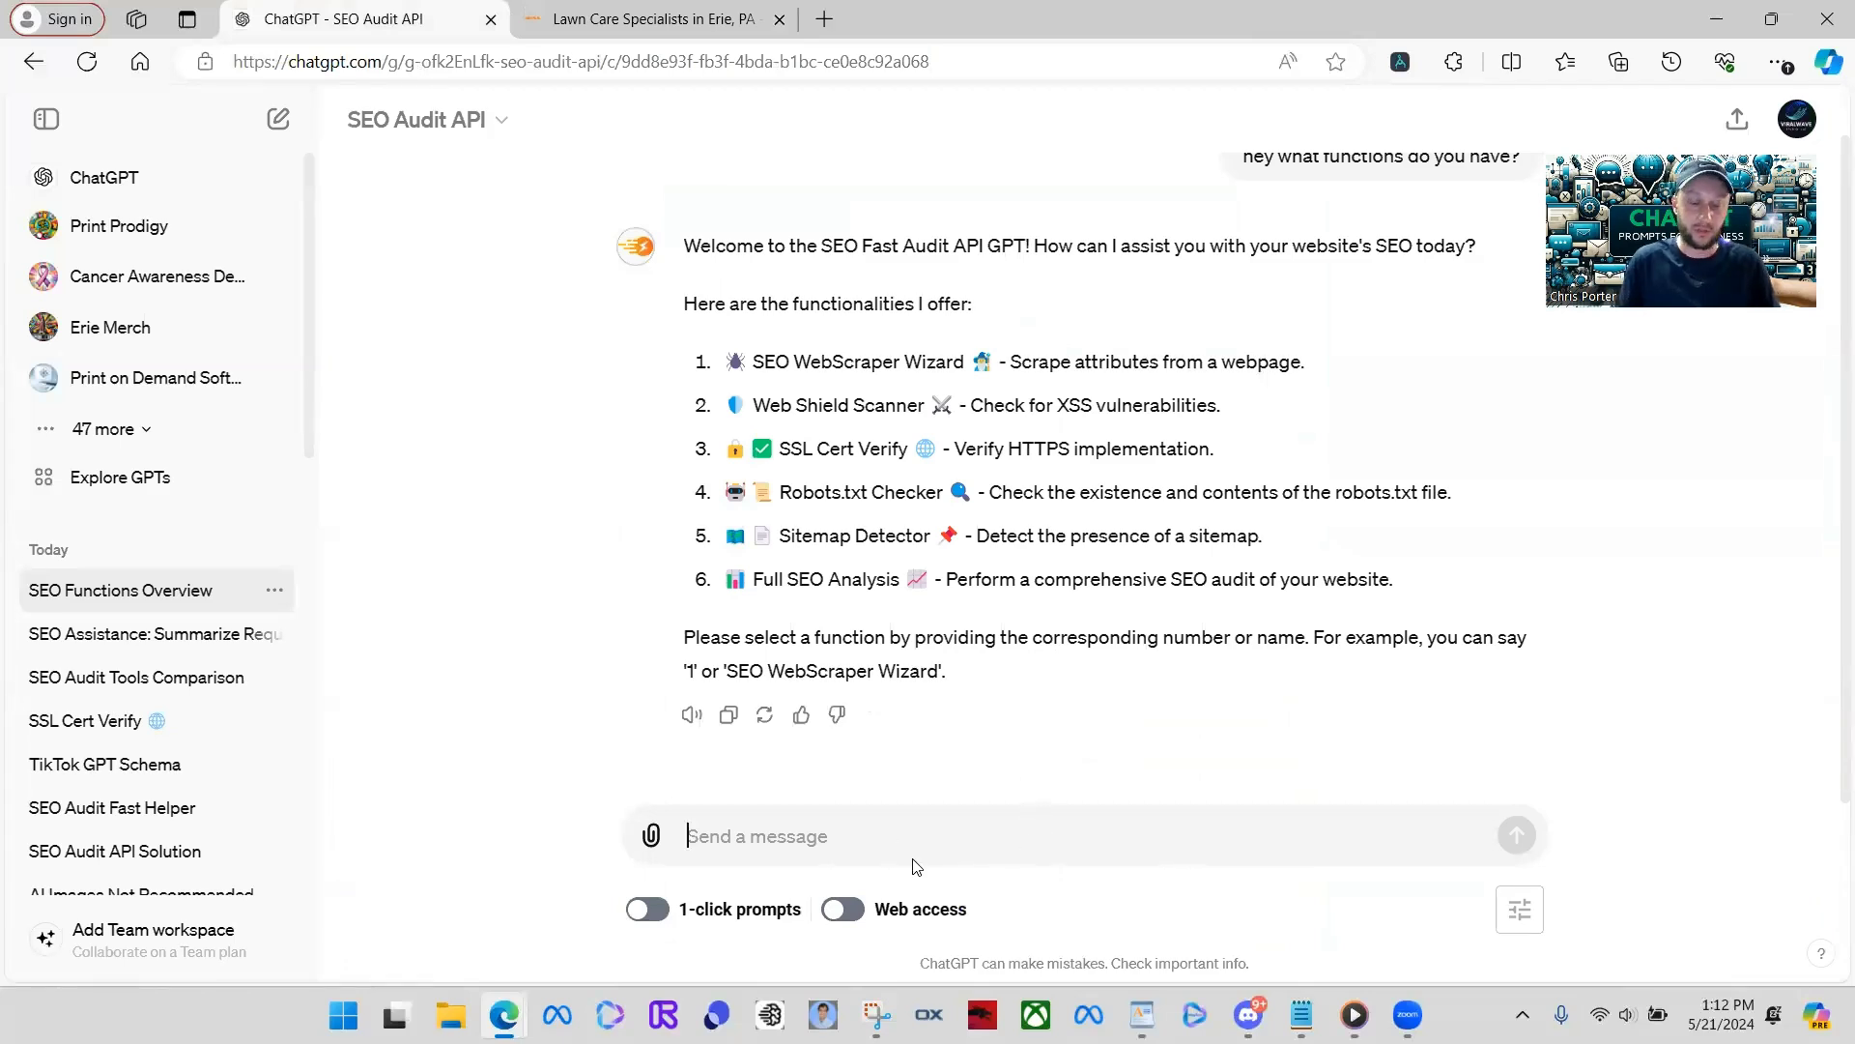
{"action": "type", "text": "number 6"}
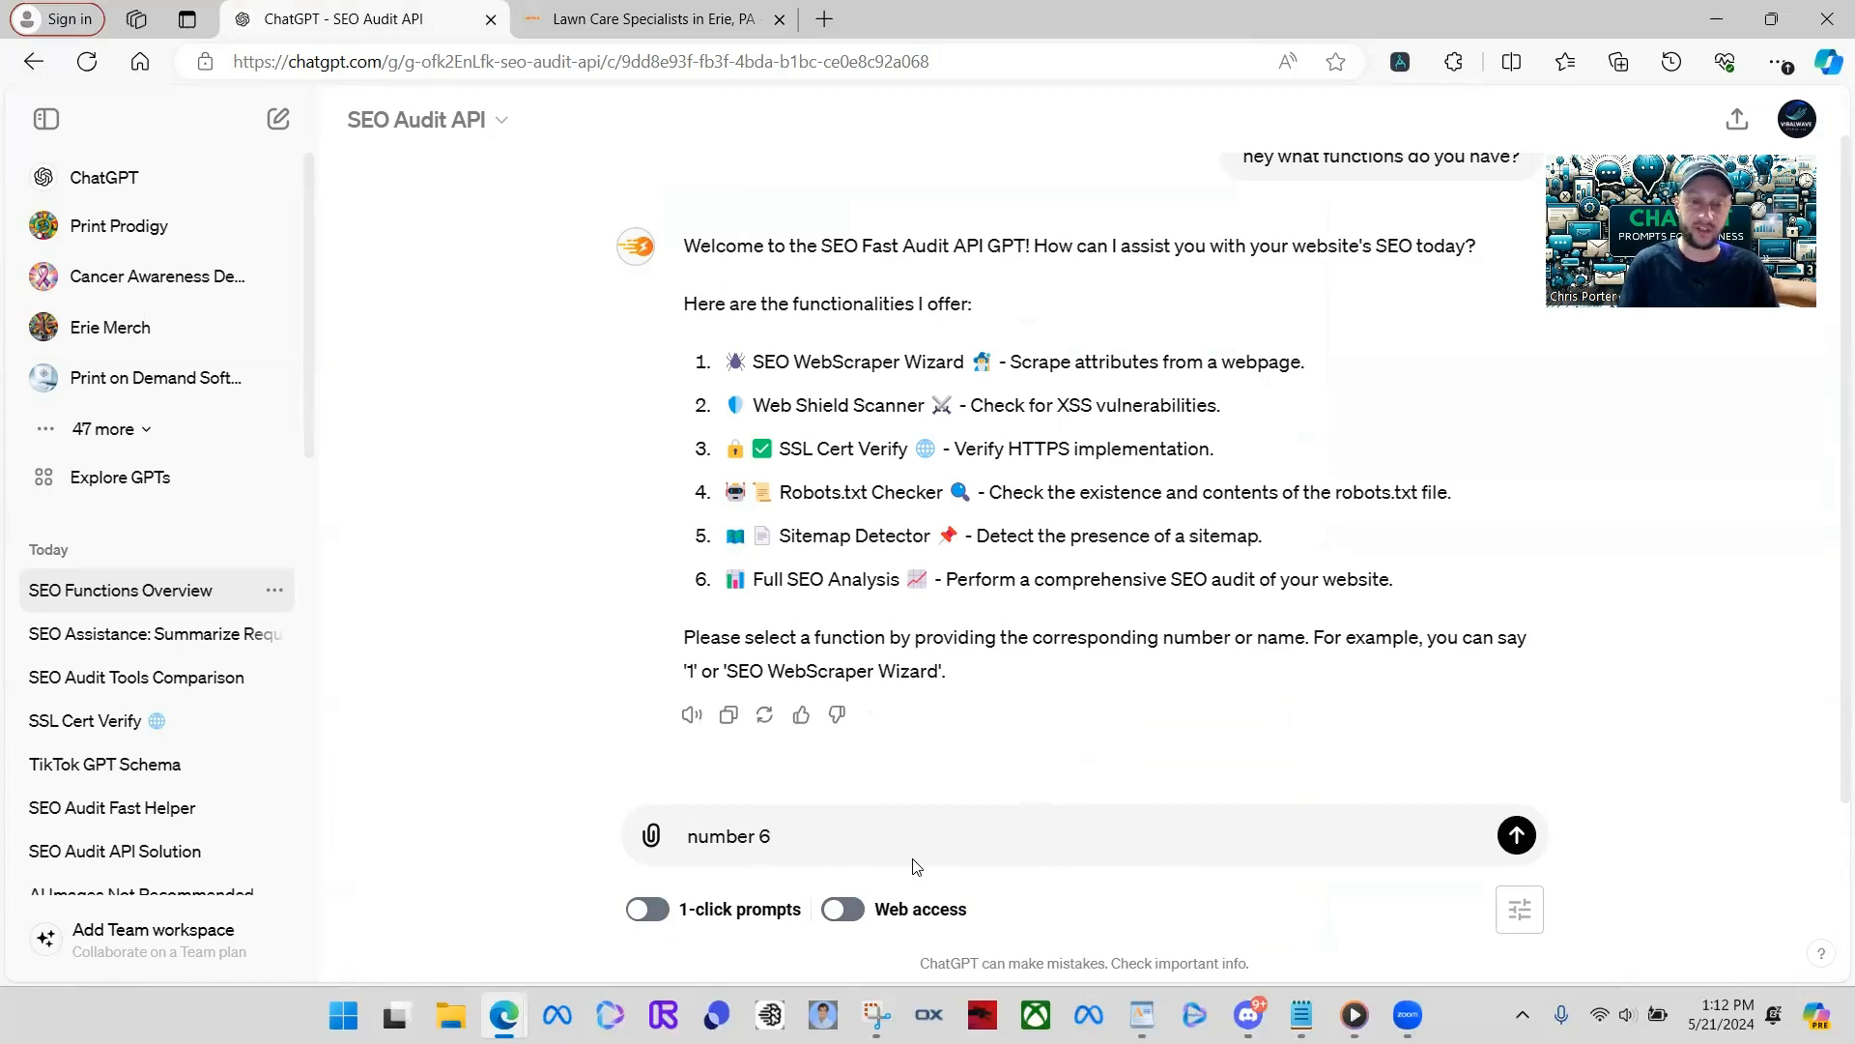
{"action": "key", "text": "ctrl+v"}
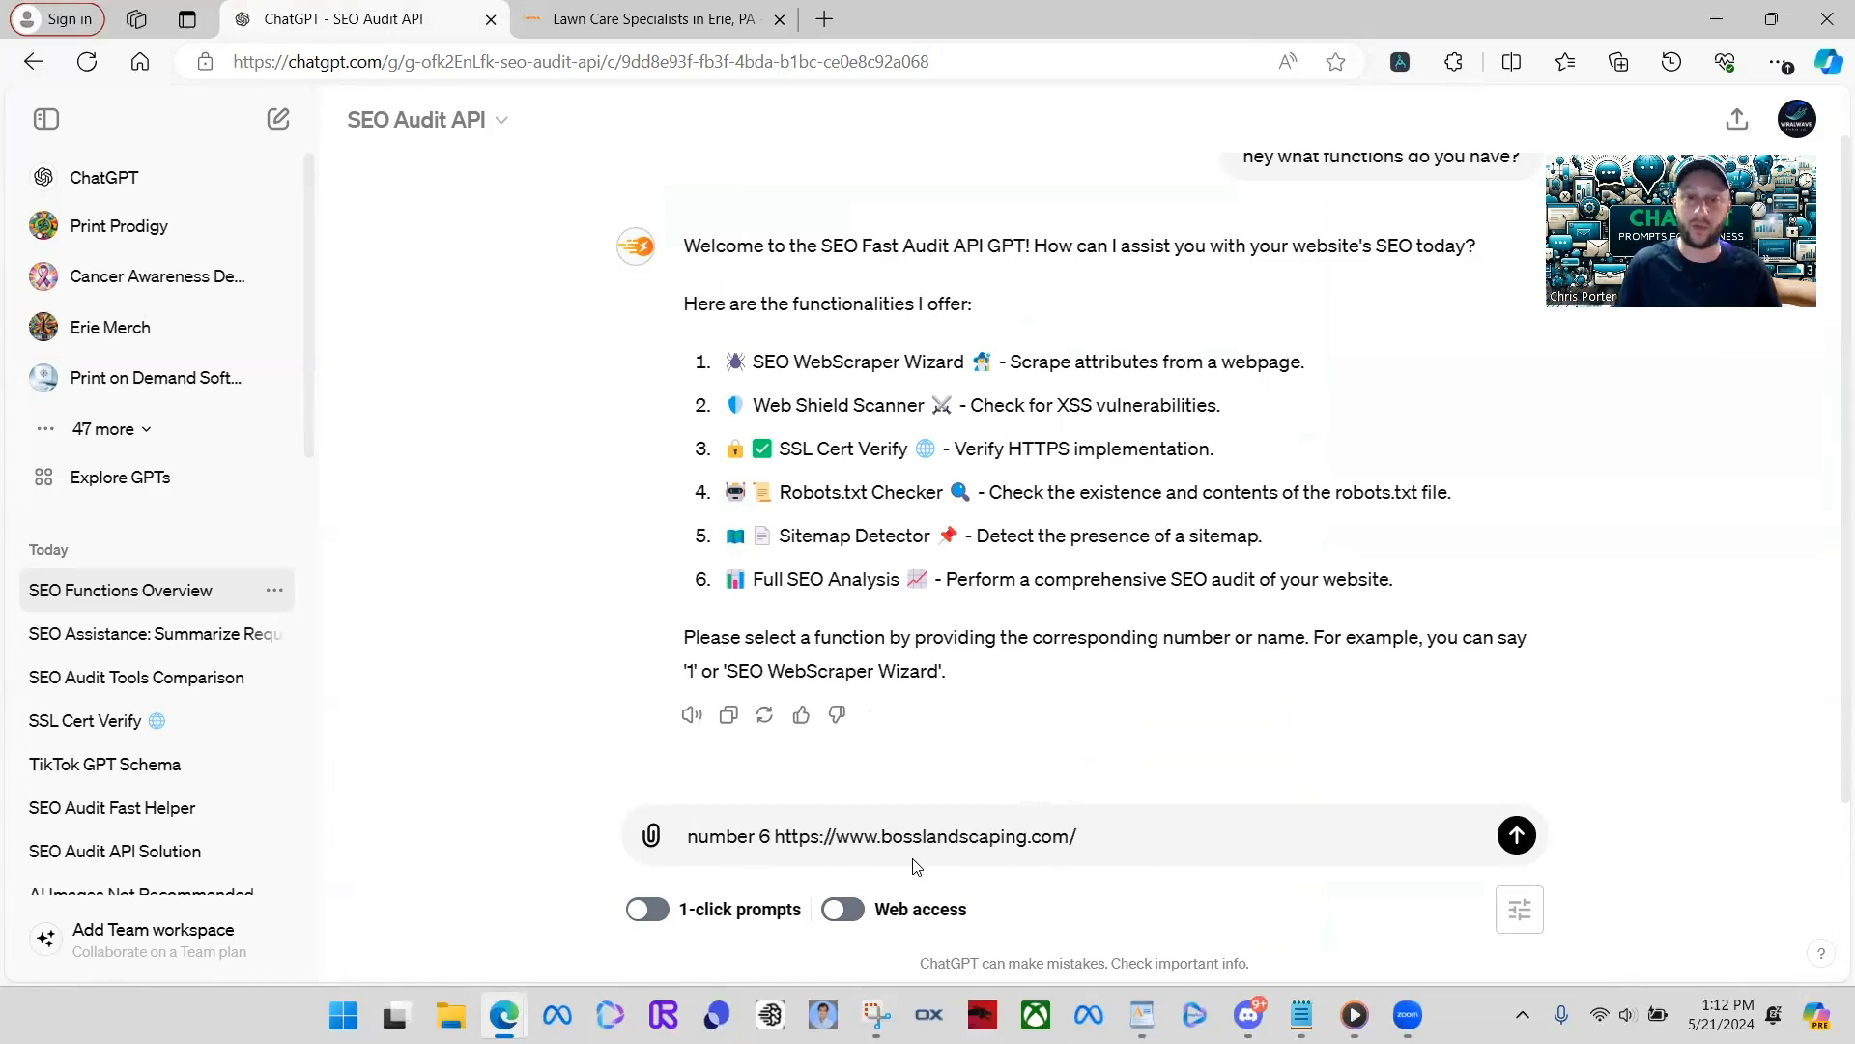
{"action": "key", "text": "Return"}
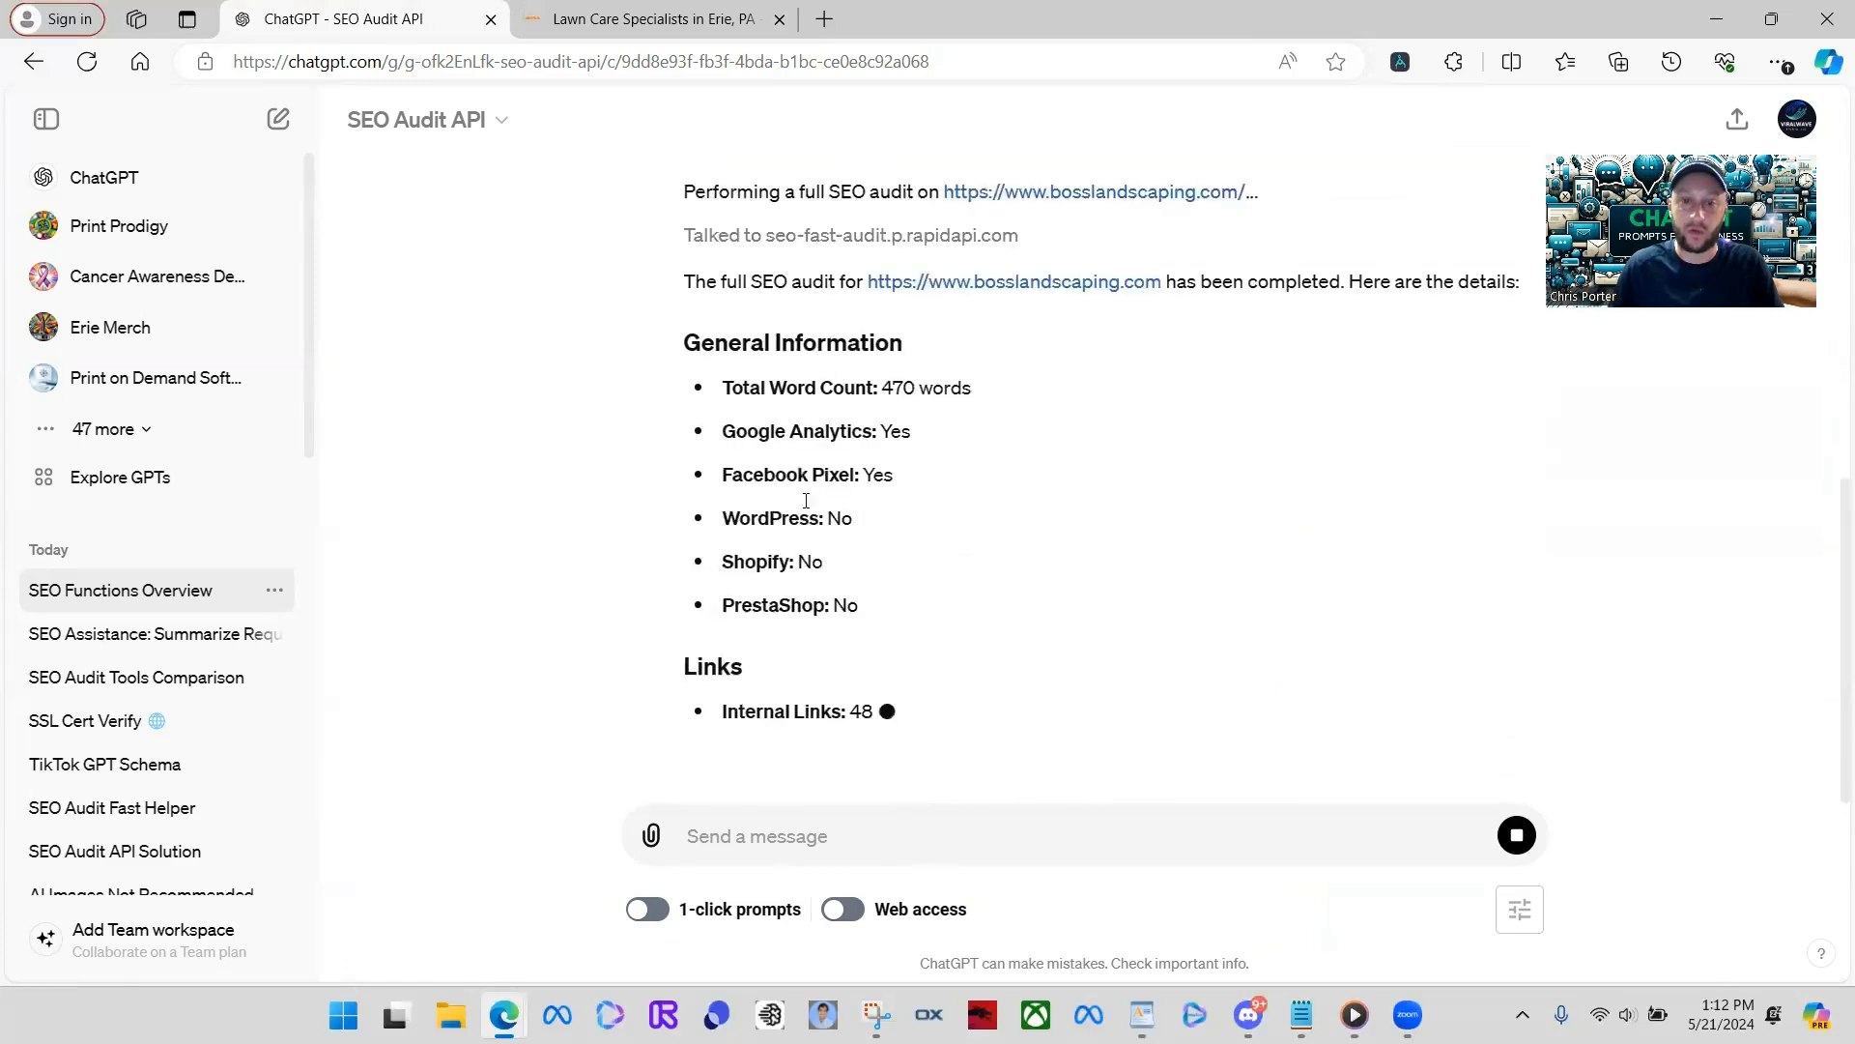
- Highlight the report's 'WordPress: No' and 'Shopify: No' platform results
{"action": "scroll", "coordinate": [1053, 533], "scroll_direction": "up", "scroll_amount": 1}
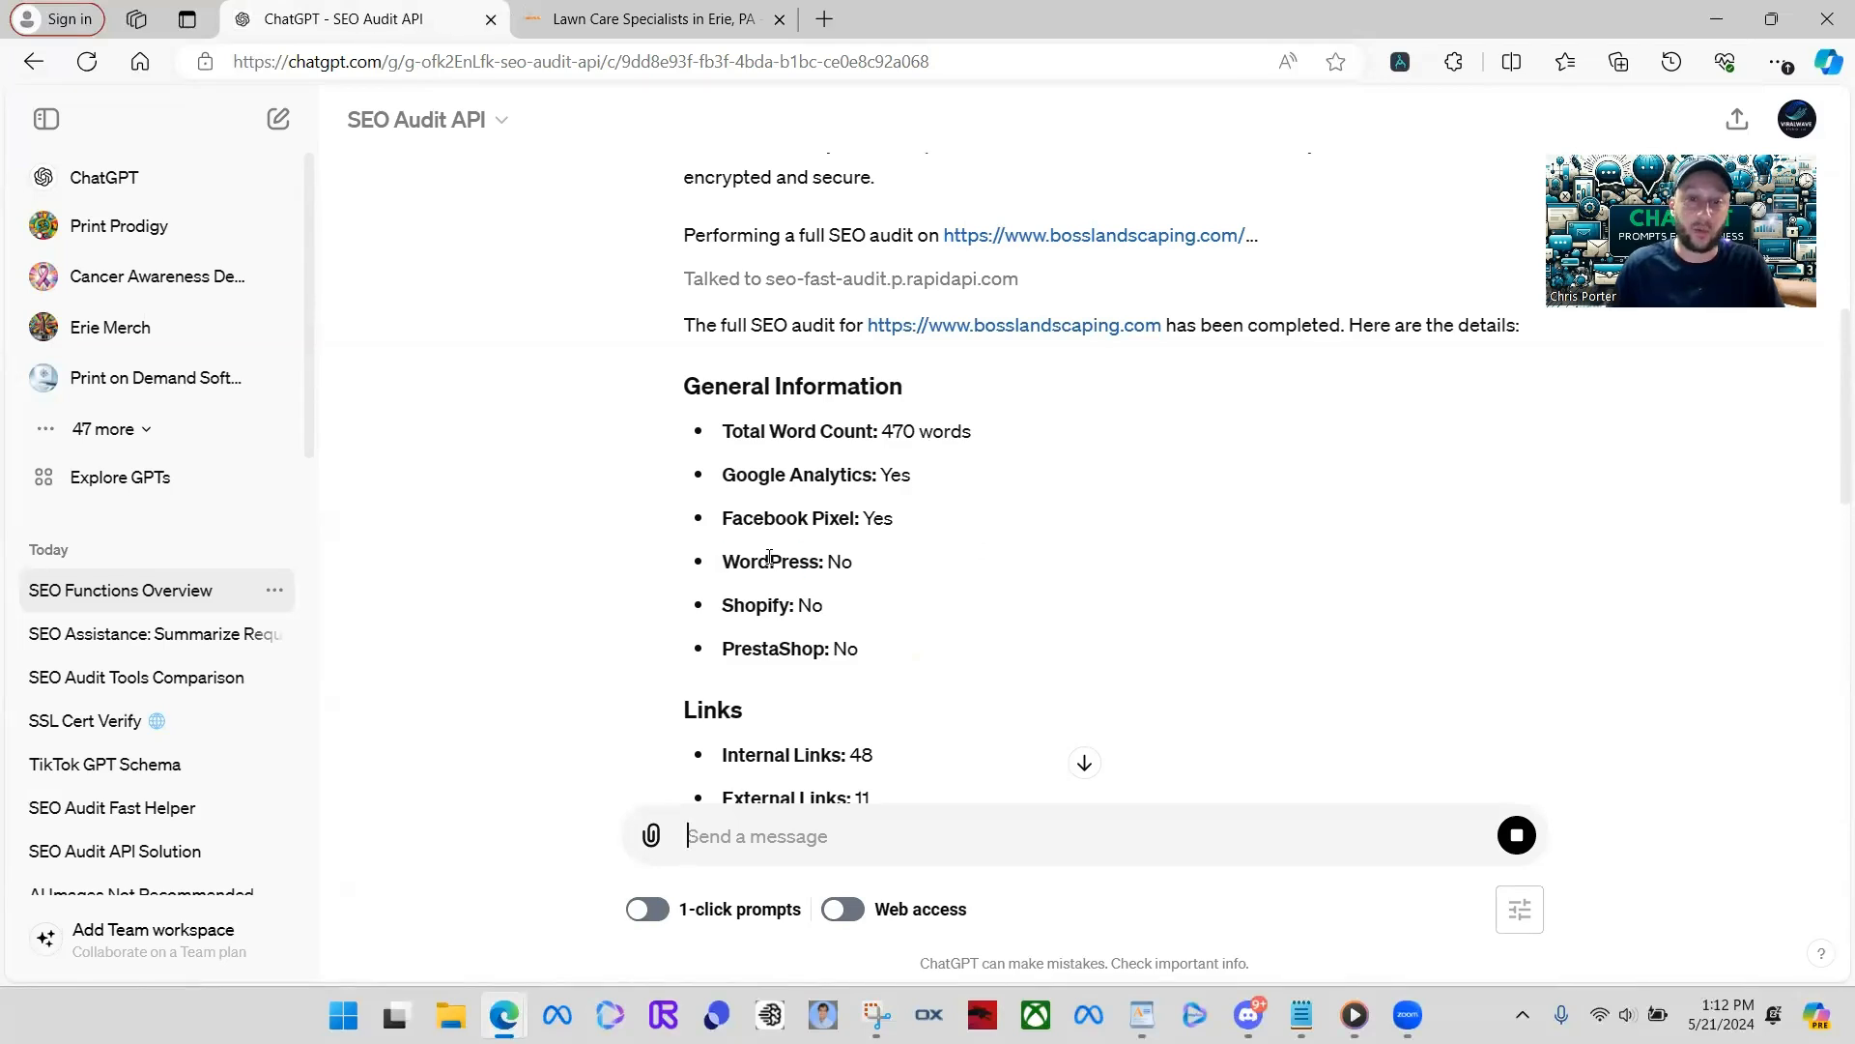
{"action": "triple_click", "coordinate": [806, 559]}
{"action": "left_click_drag", "start_coordinate": [724, 605], "coordinate": [839, 624]}
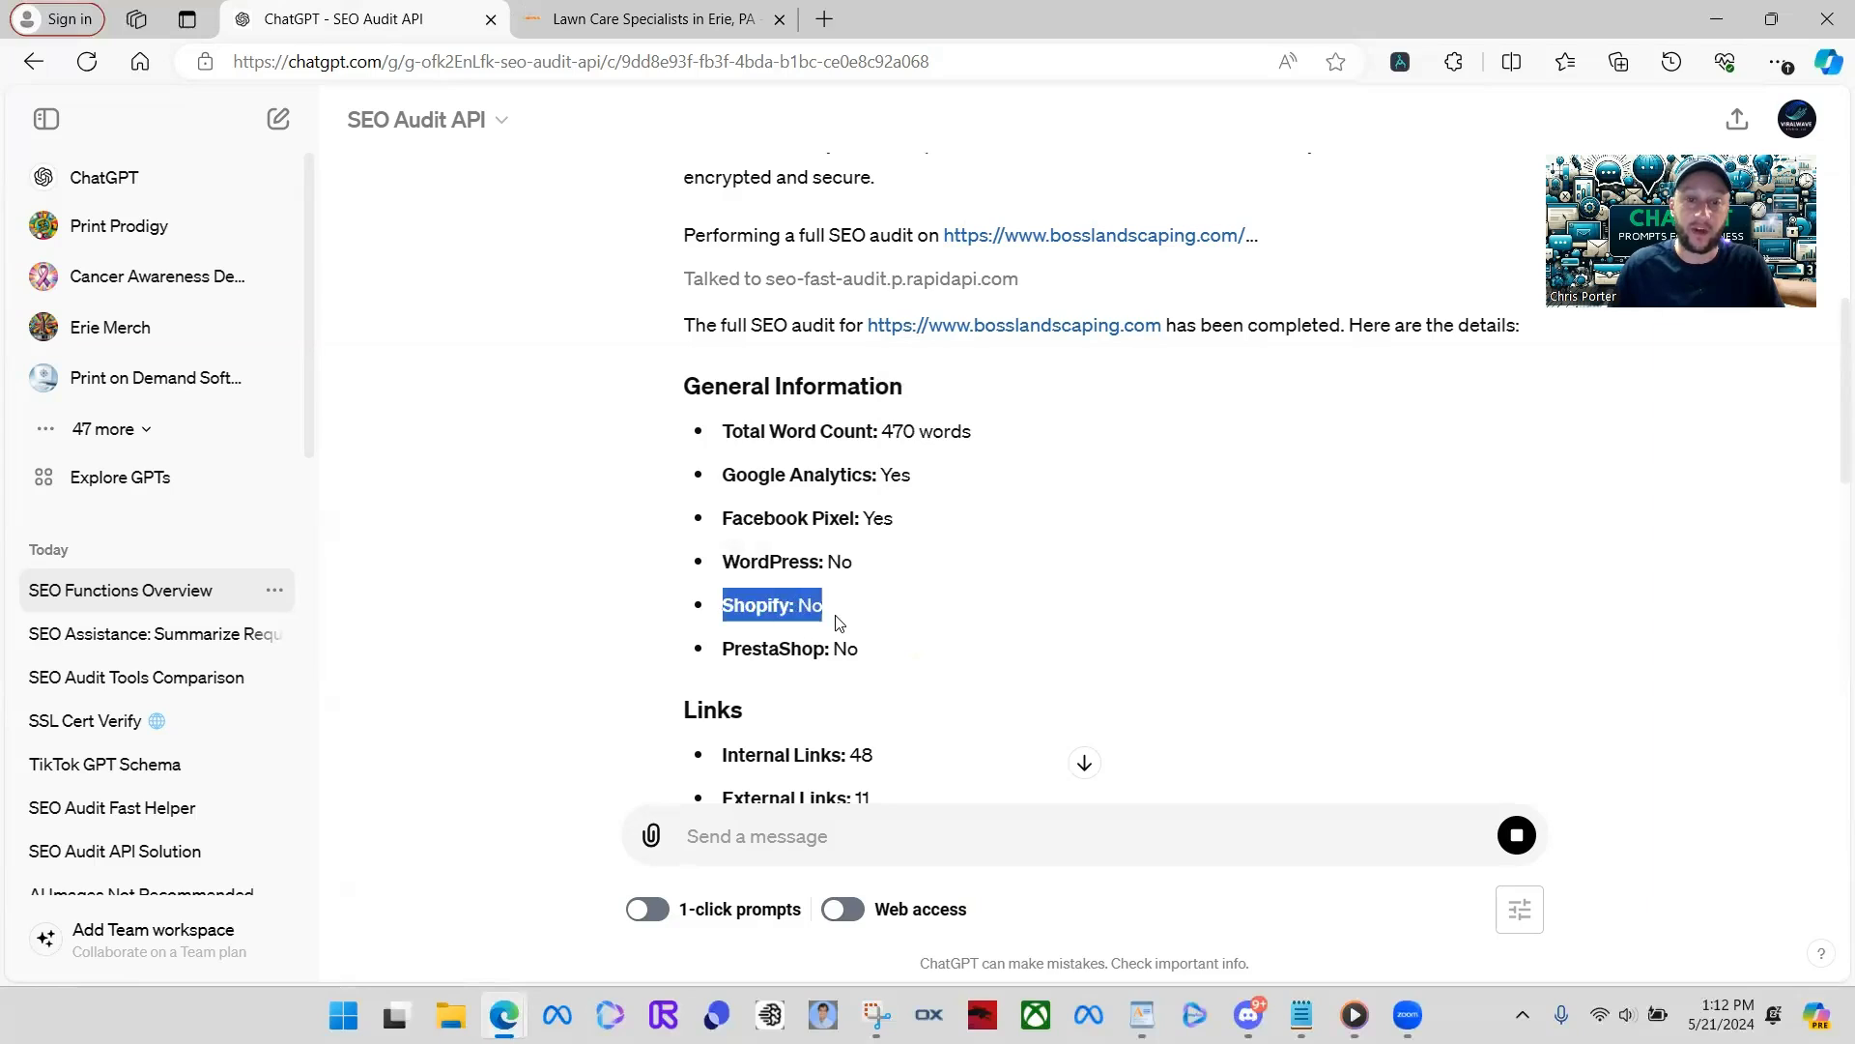
{"action": "left_click", "coordinate": [1111, 641]}
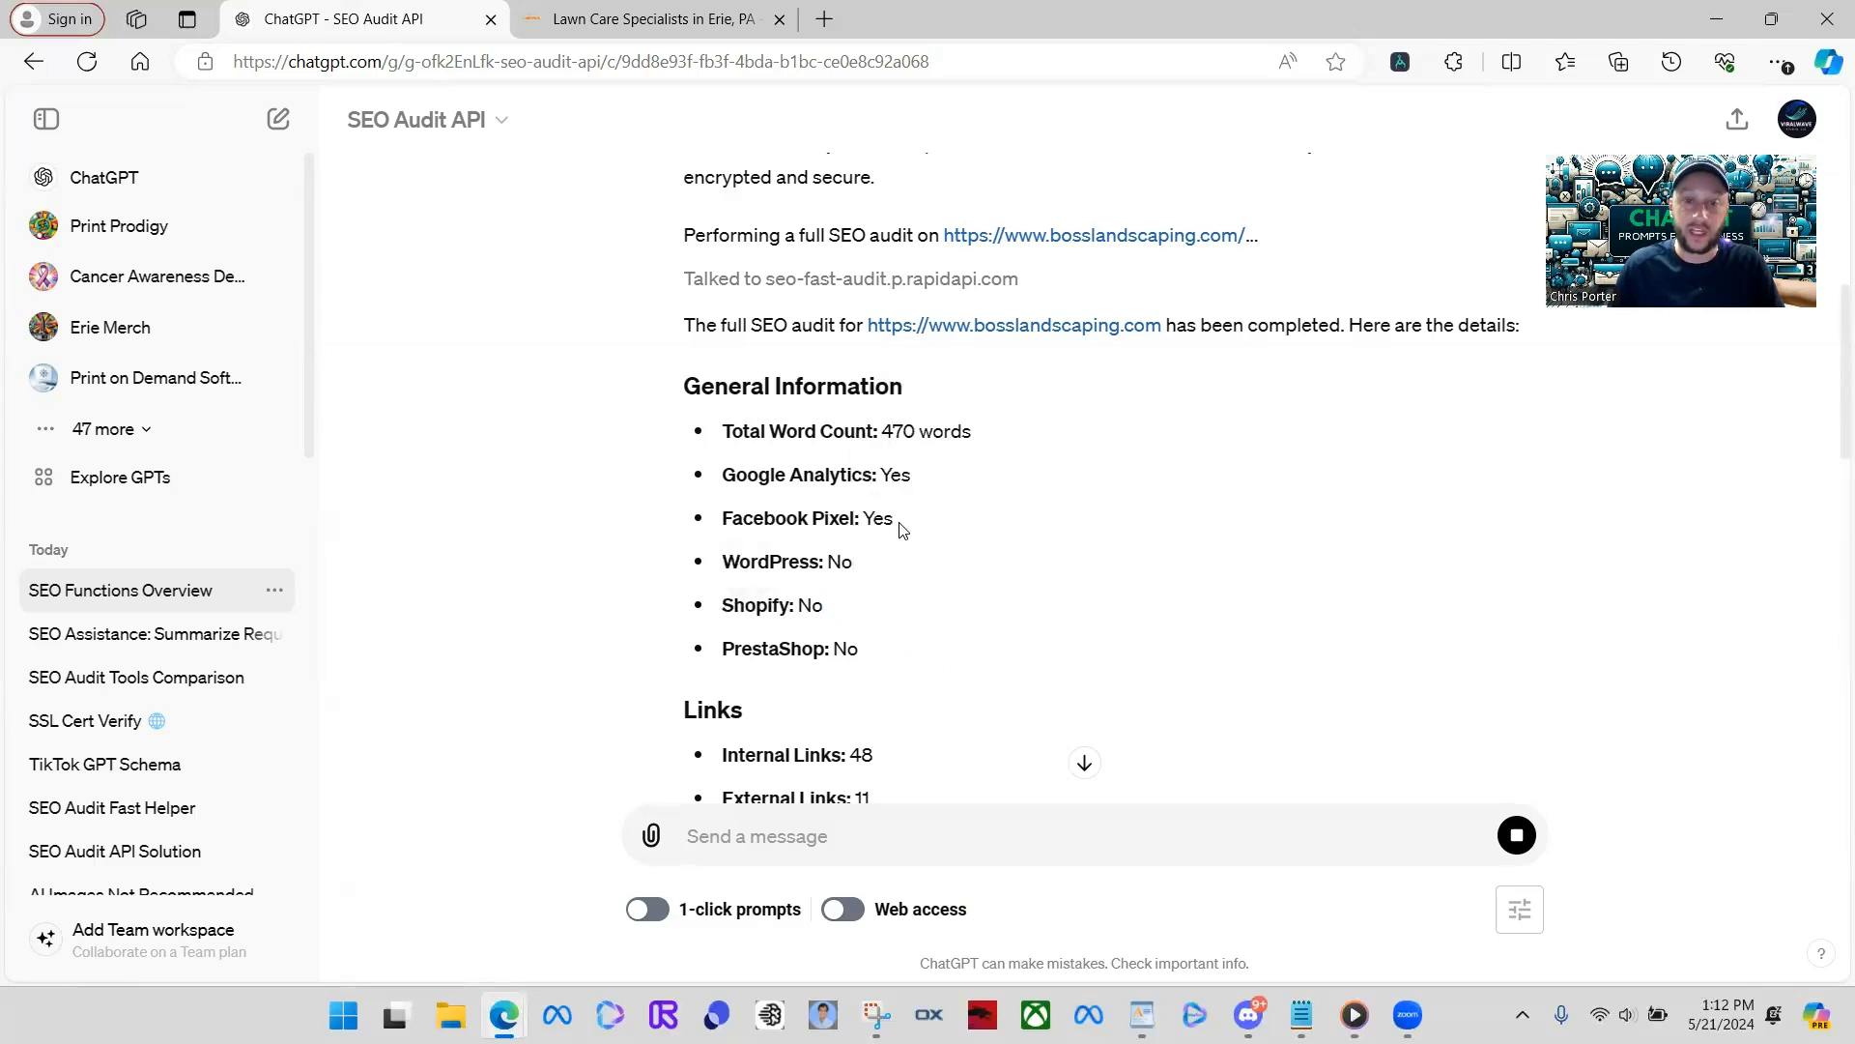
- Scroll through the Full SEO Analysis report down to its three recommendations
{"action": "scroll", "coordinate": [902, 530], "scroll_direction": "down", "scroll_amount": 3}
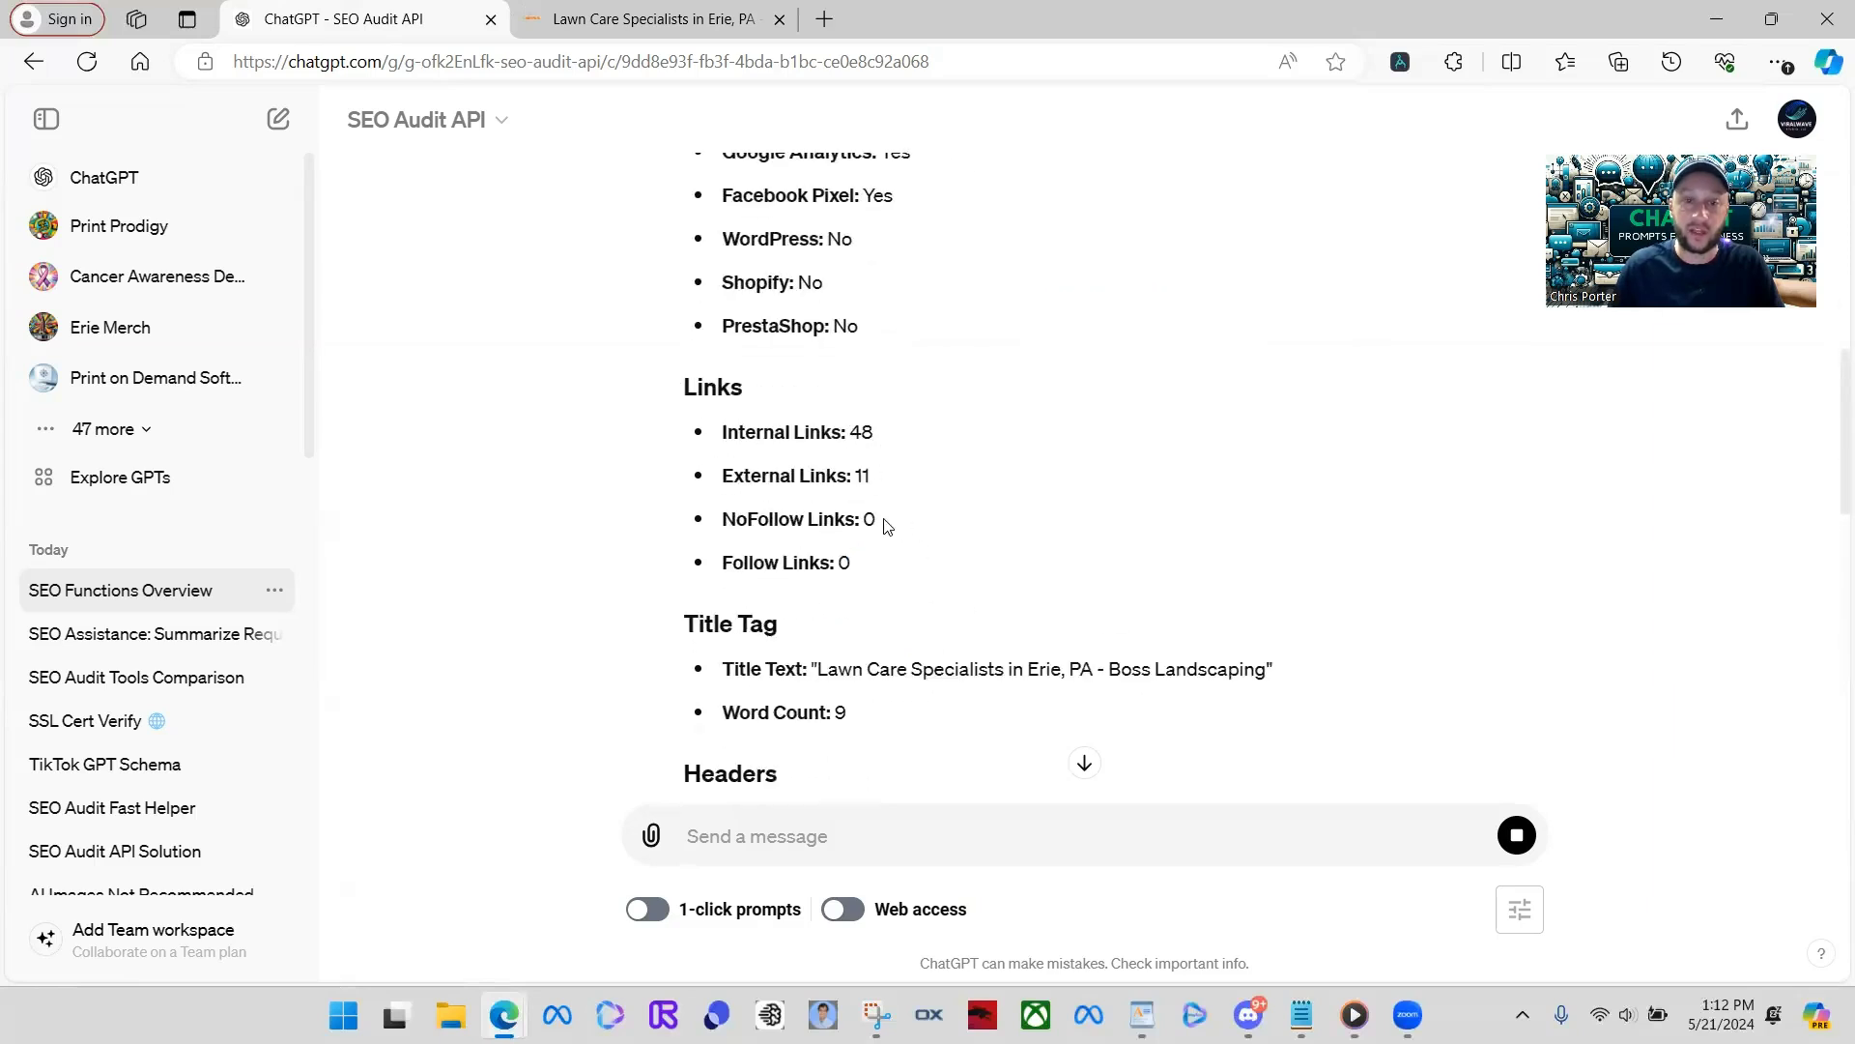
{"action": "scroll", "coordinate": [995, 638], "scroll_direction": "down", "scroll_amount": 1}
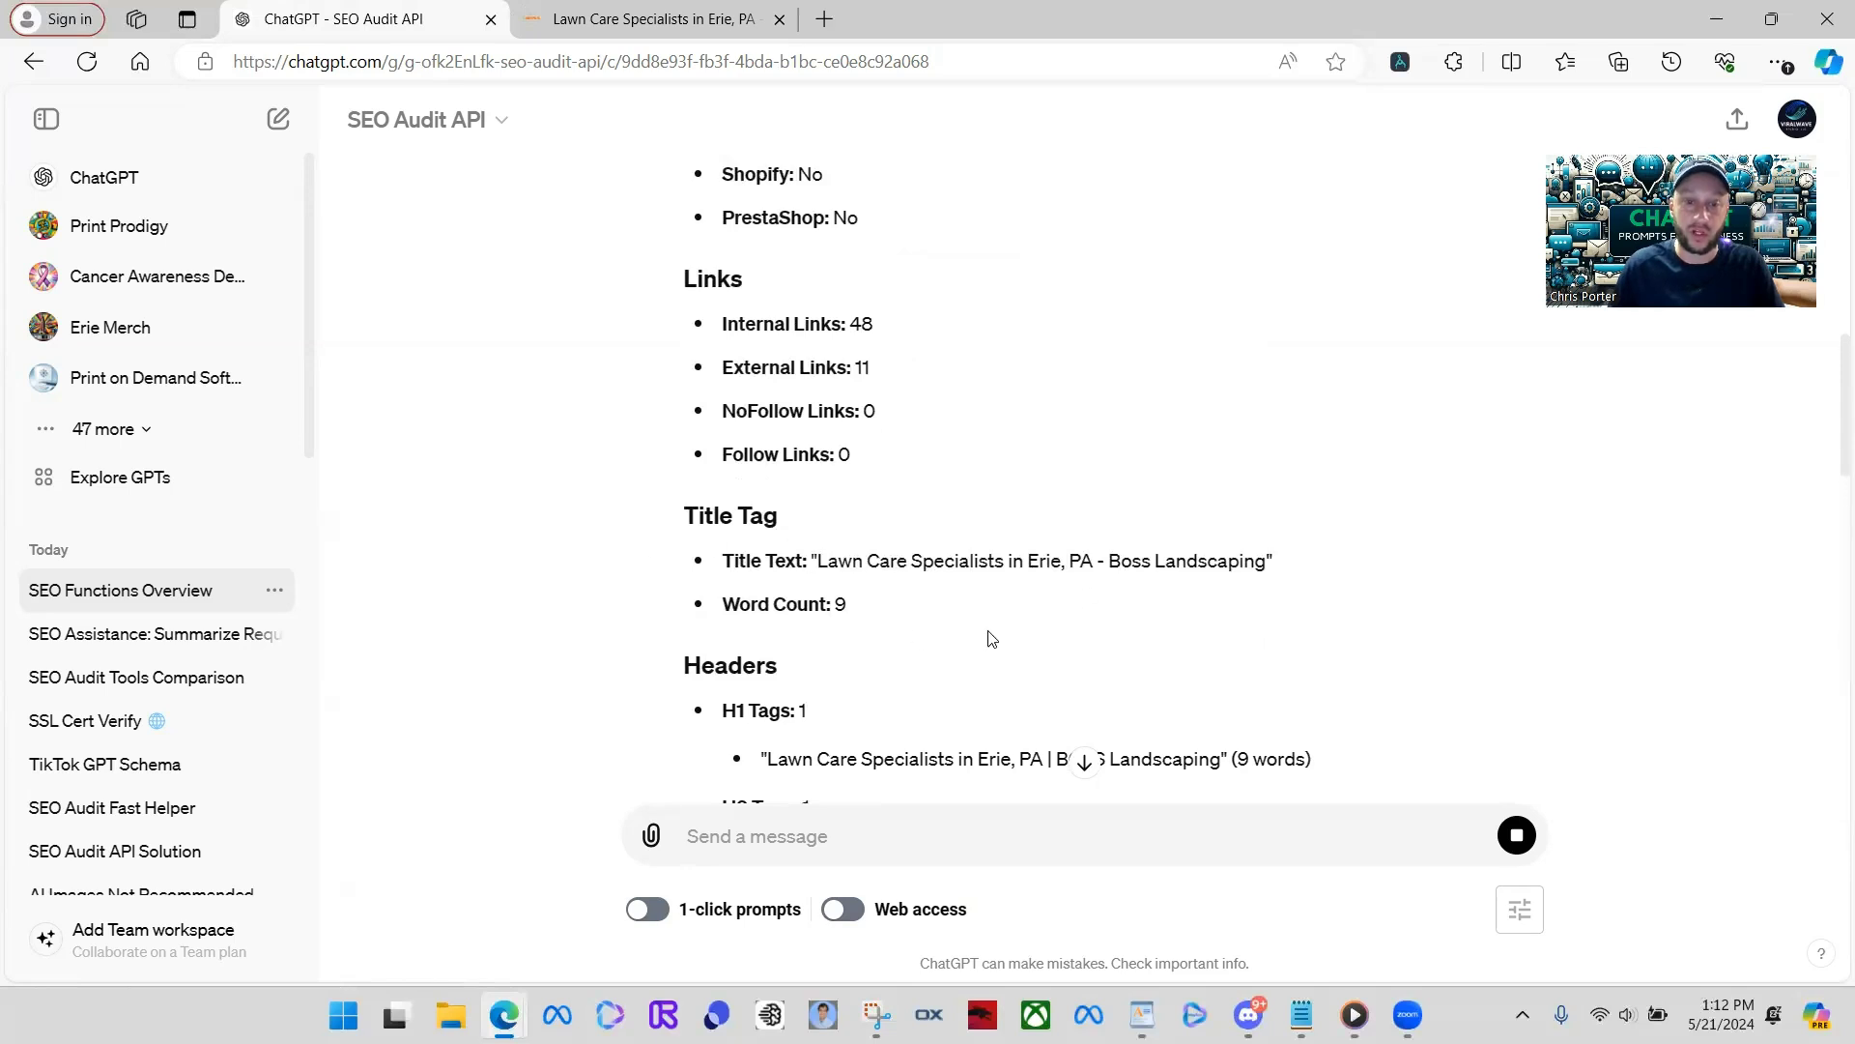
{"action": "scroll", "coordinate": [989, 638], "scroll_direction": "down", "scroll_amount": 3}
{"action": "scroll", "coordinate": [827, 654], "scroll_direction": "down", "scroll_amount": 1}
{"action": "scroll", "coordinate": [947, 657], "scroll_direction": "down", "scroll_amount": 1}
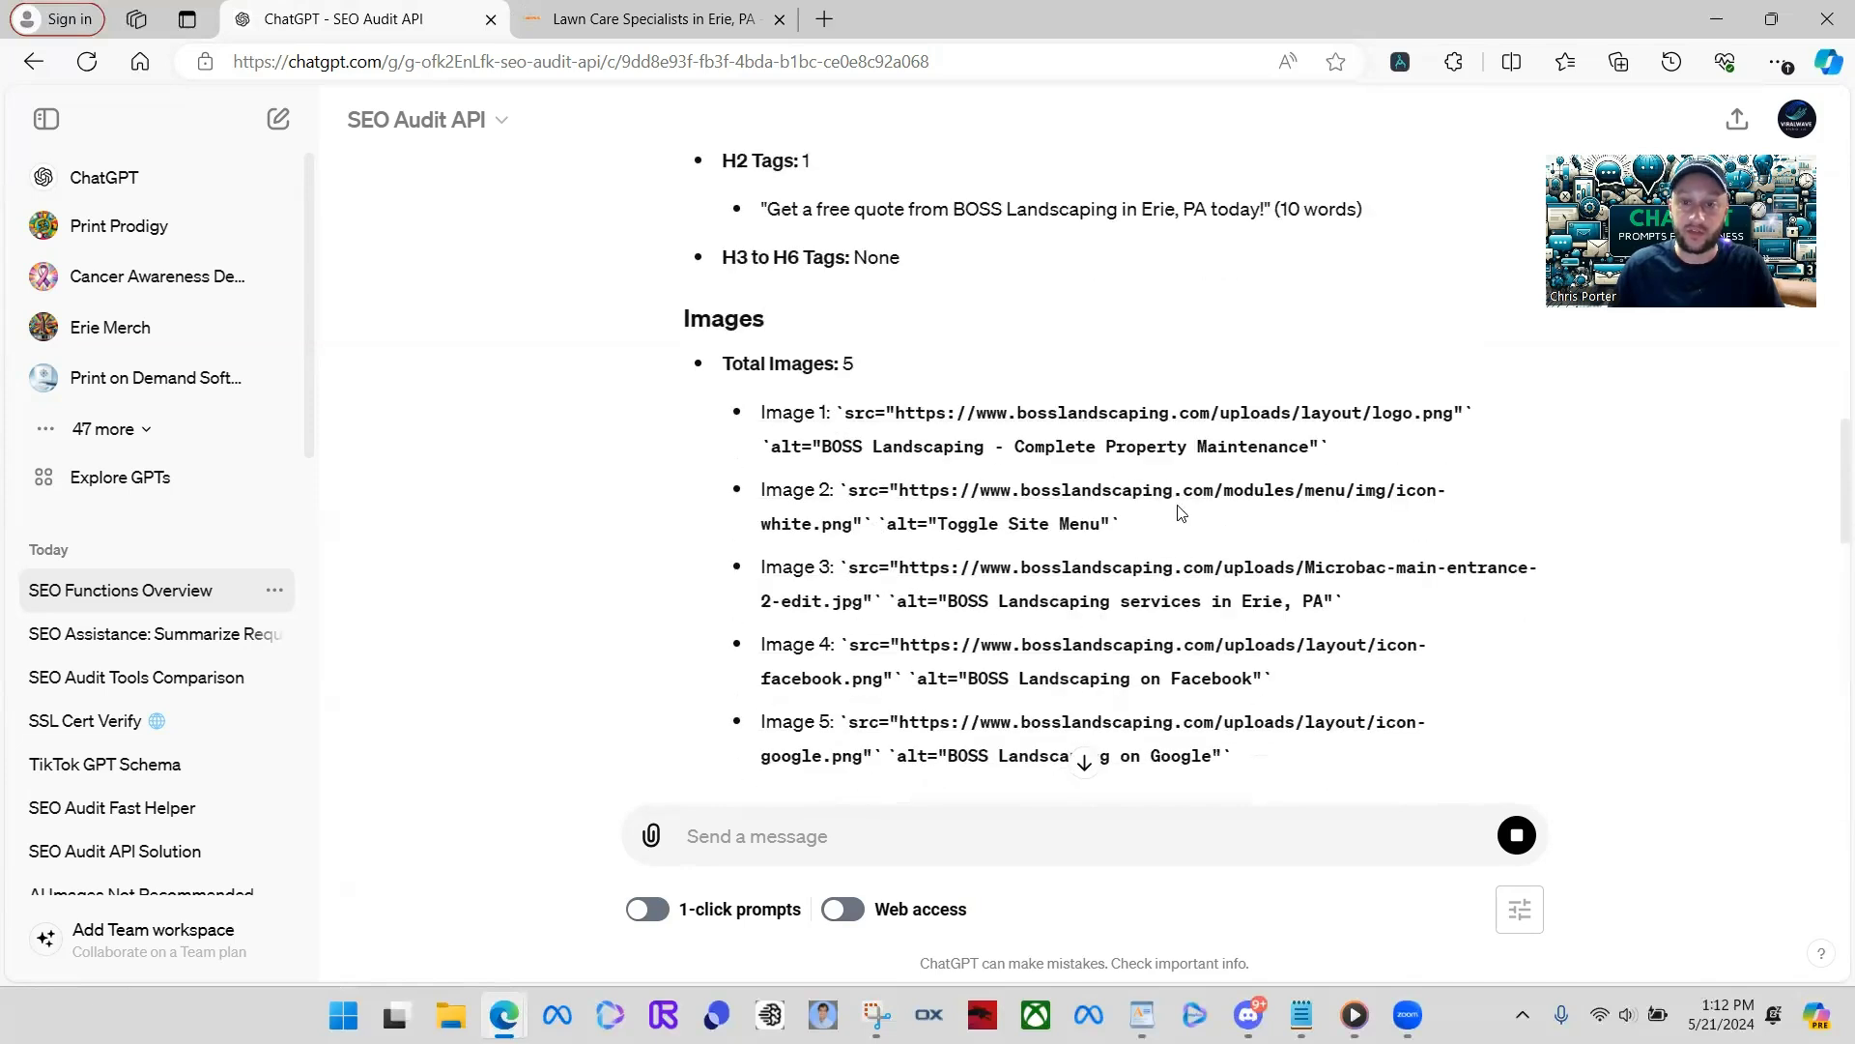
{"action": "scroll", "coordinate": [1111, 493], "scroll_direction": "down", "scroll_amount": 5}
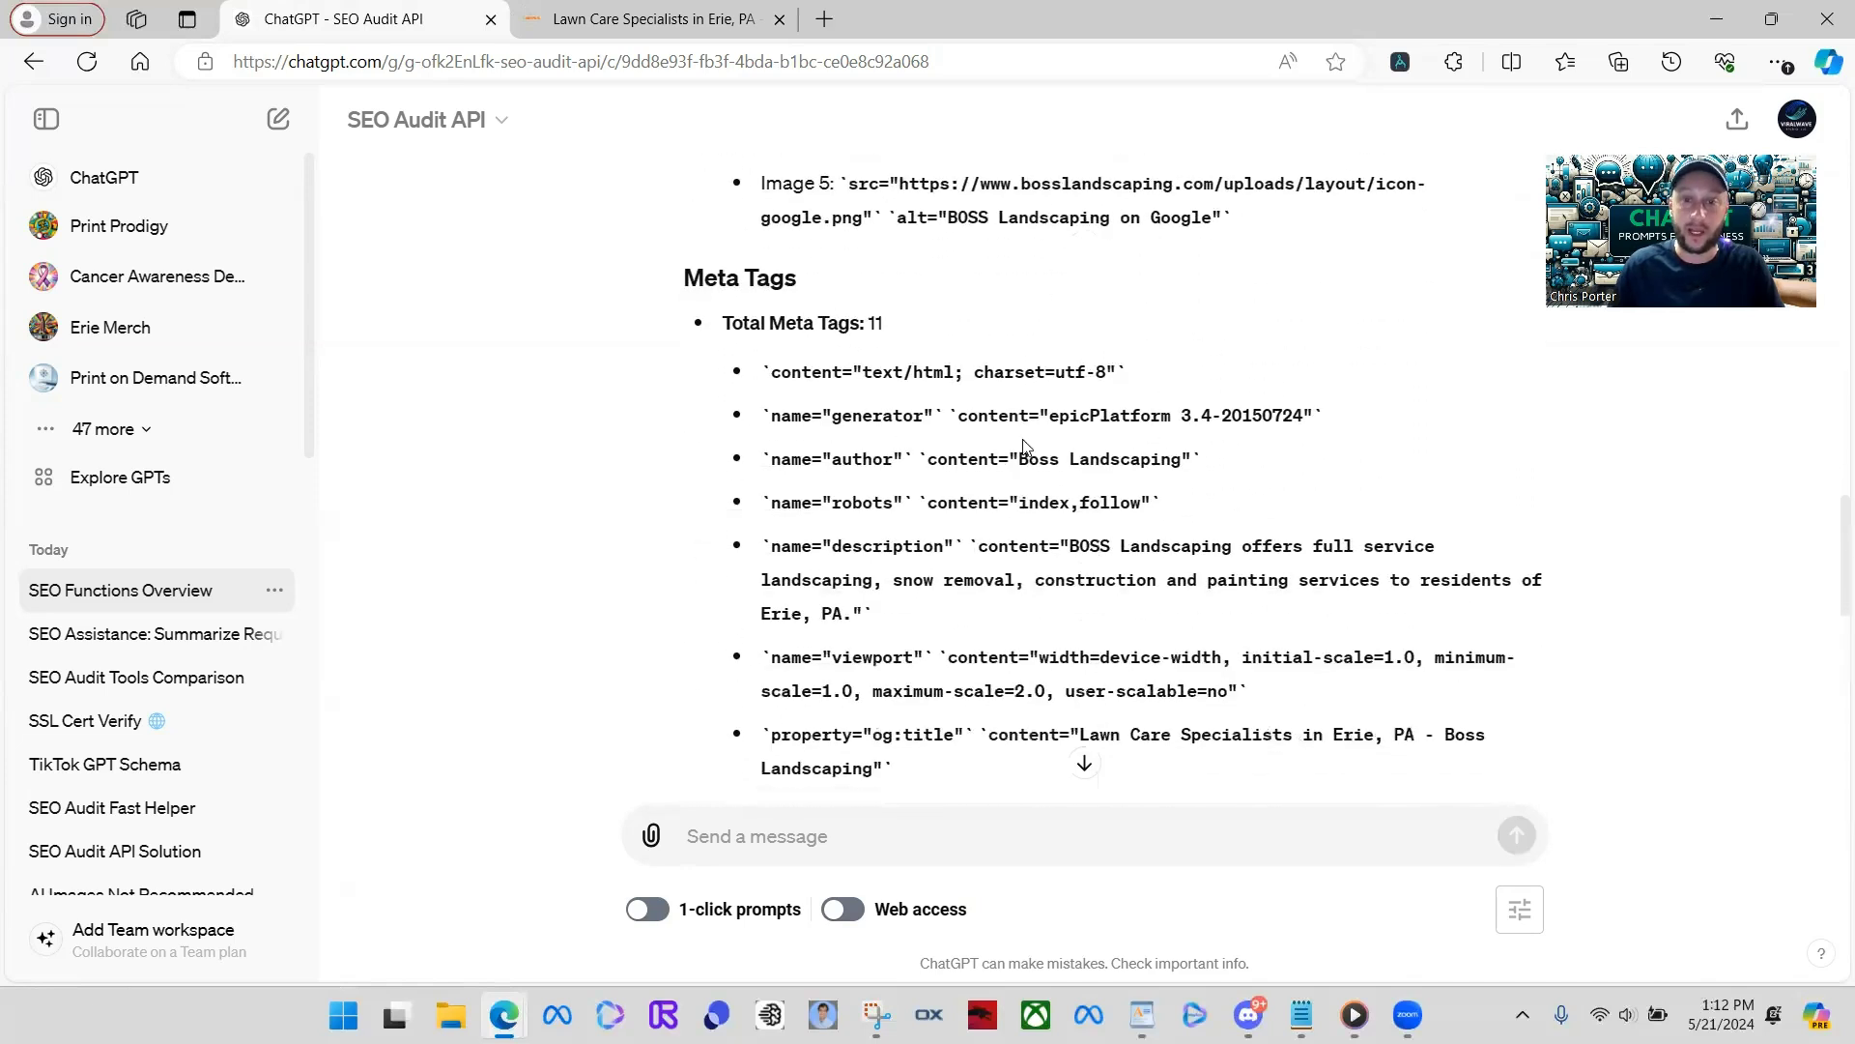
{"action": "scroll", "coordinate": [1053, 484], "scroll_direction": "down", "scroll_amount": 5}
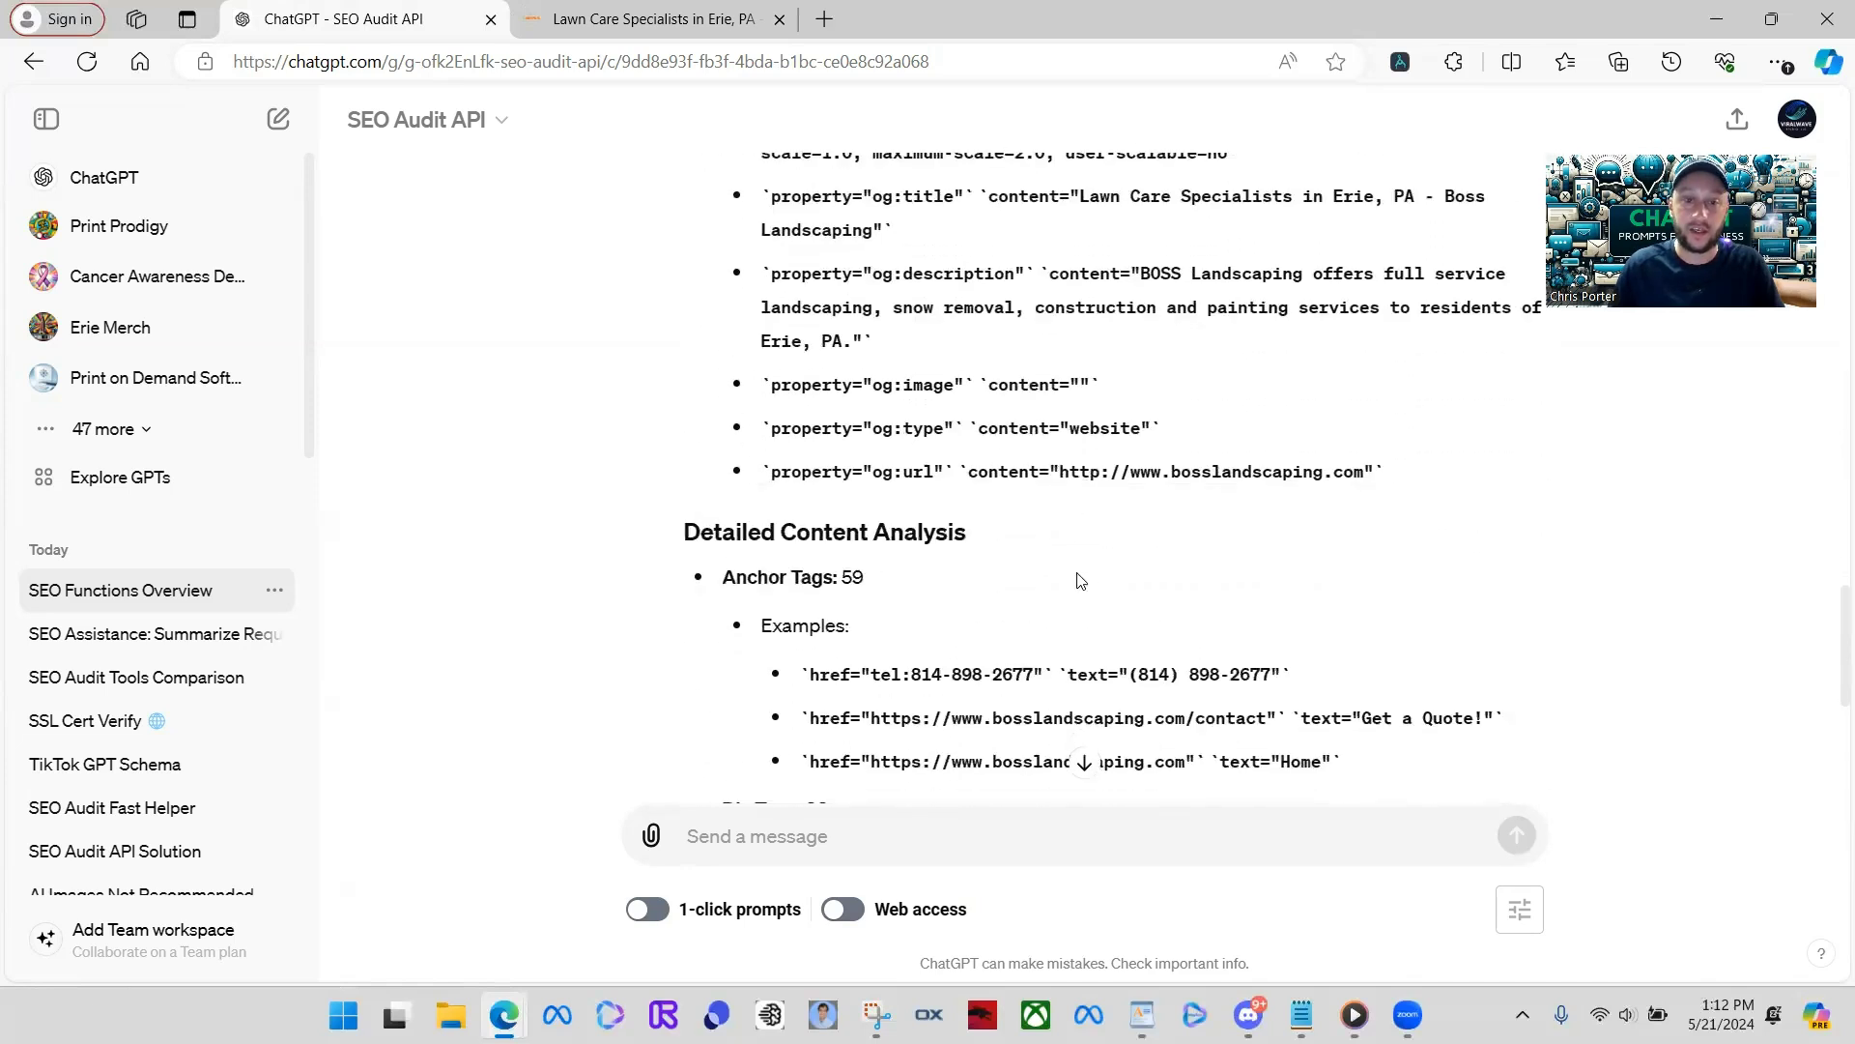
{"action": "scroll", "coordinate": [1056, 607], "scroll_direction": "down", "scroll_amount": 2}
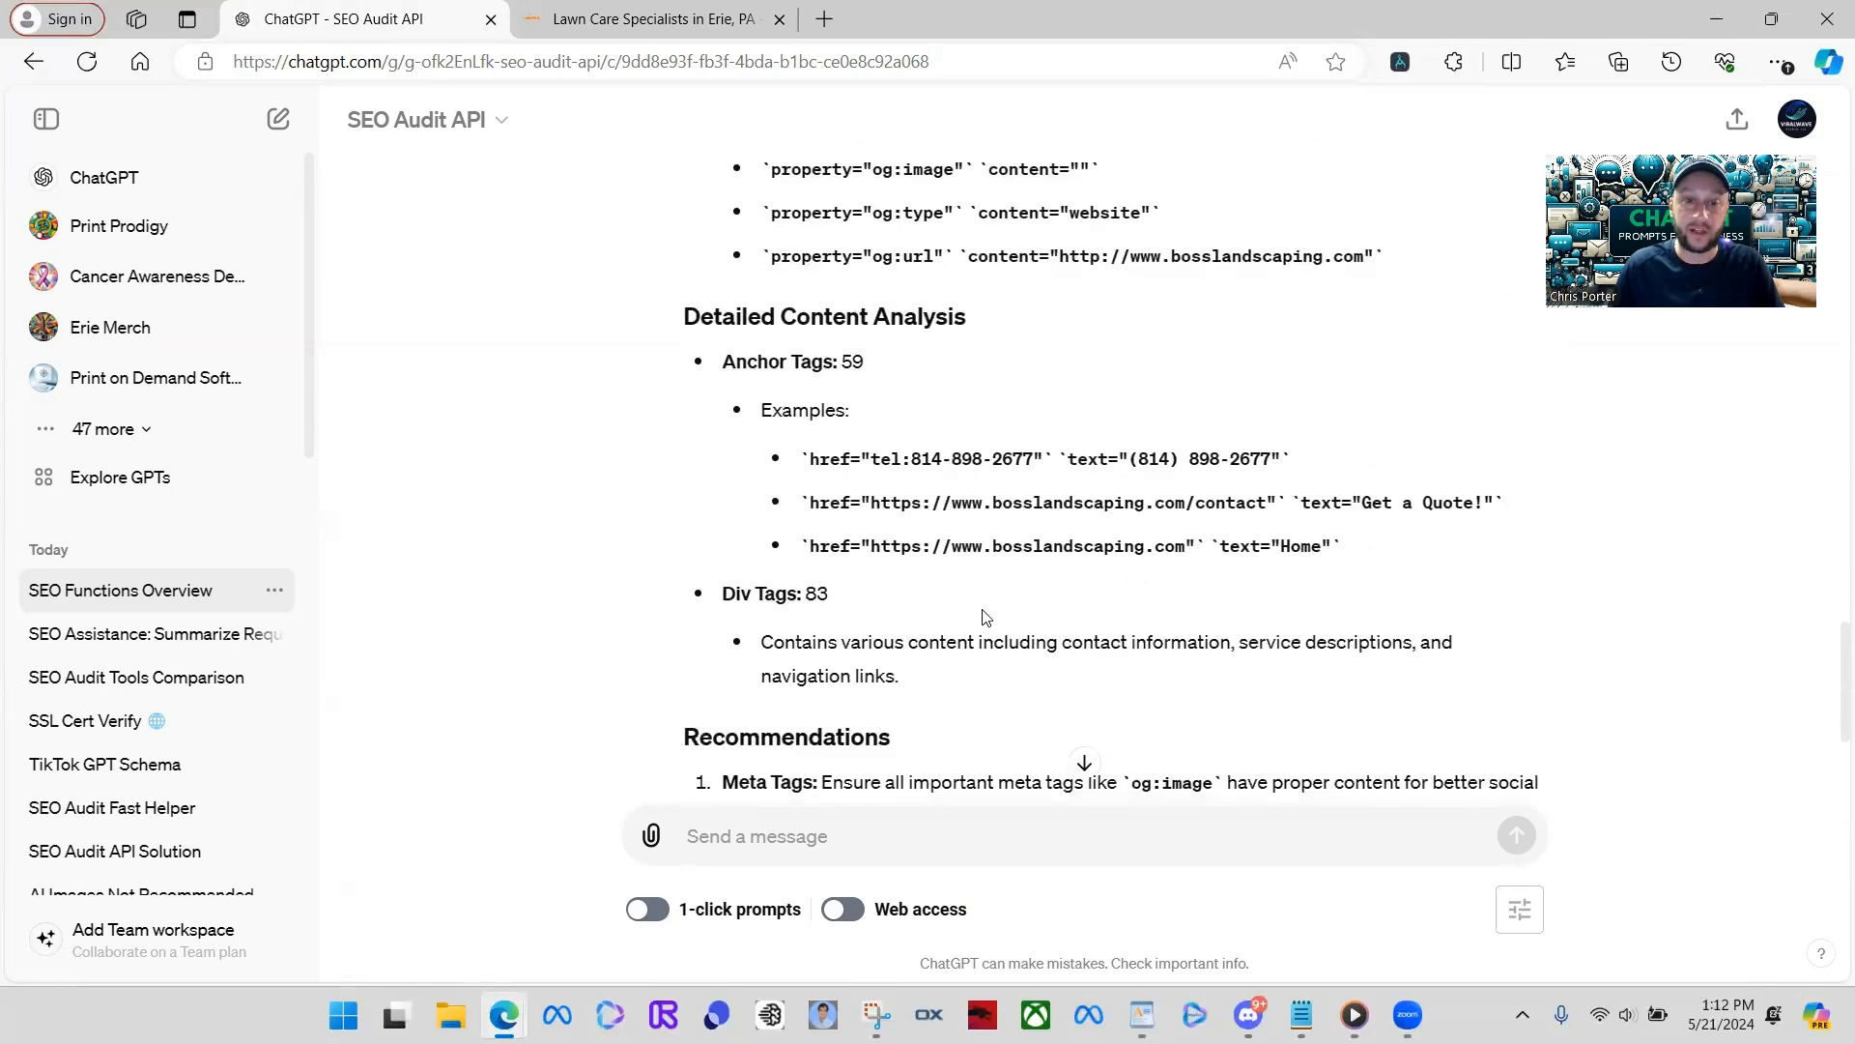
{"action": "scroll", "coordinate": [986, 616], "scroll_direction": "down", "scroll_amount": 3}
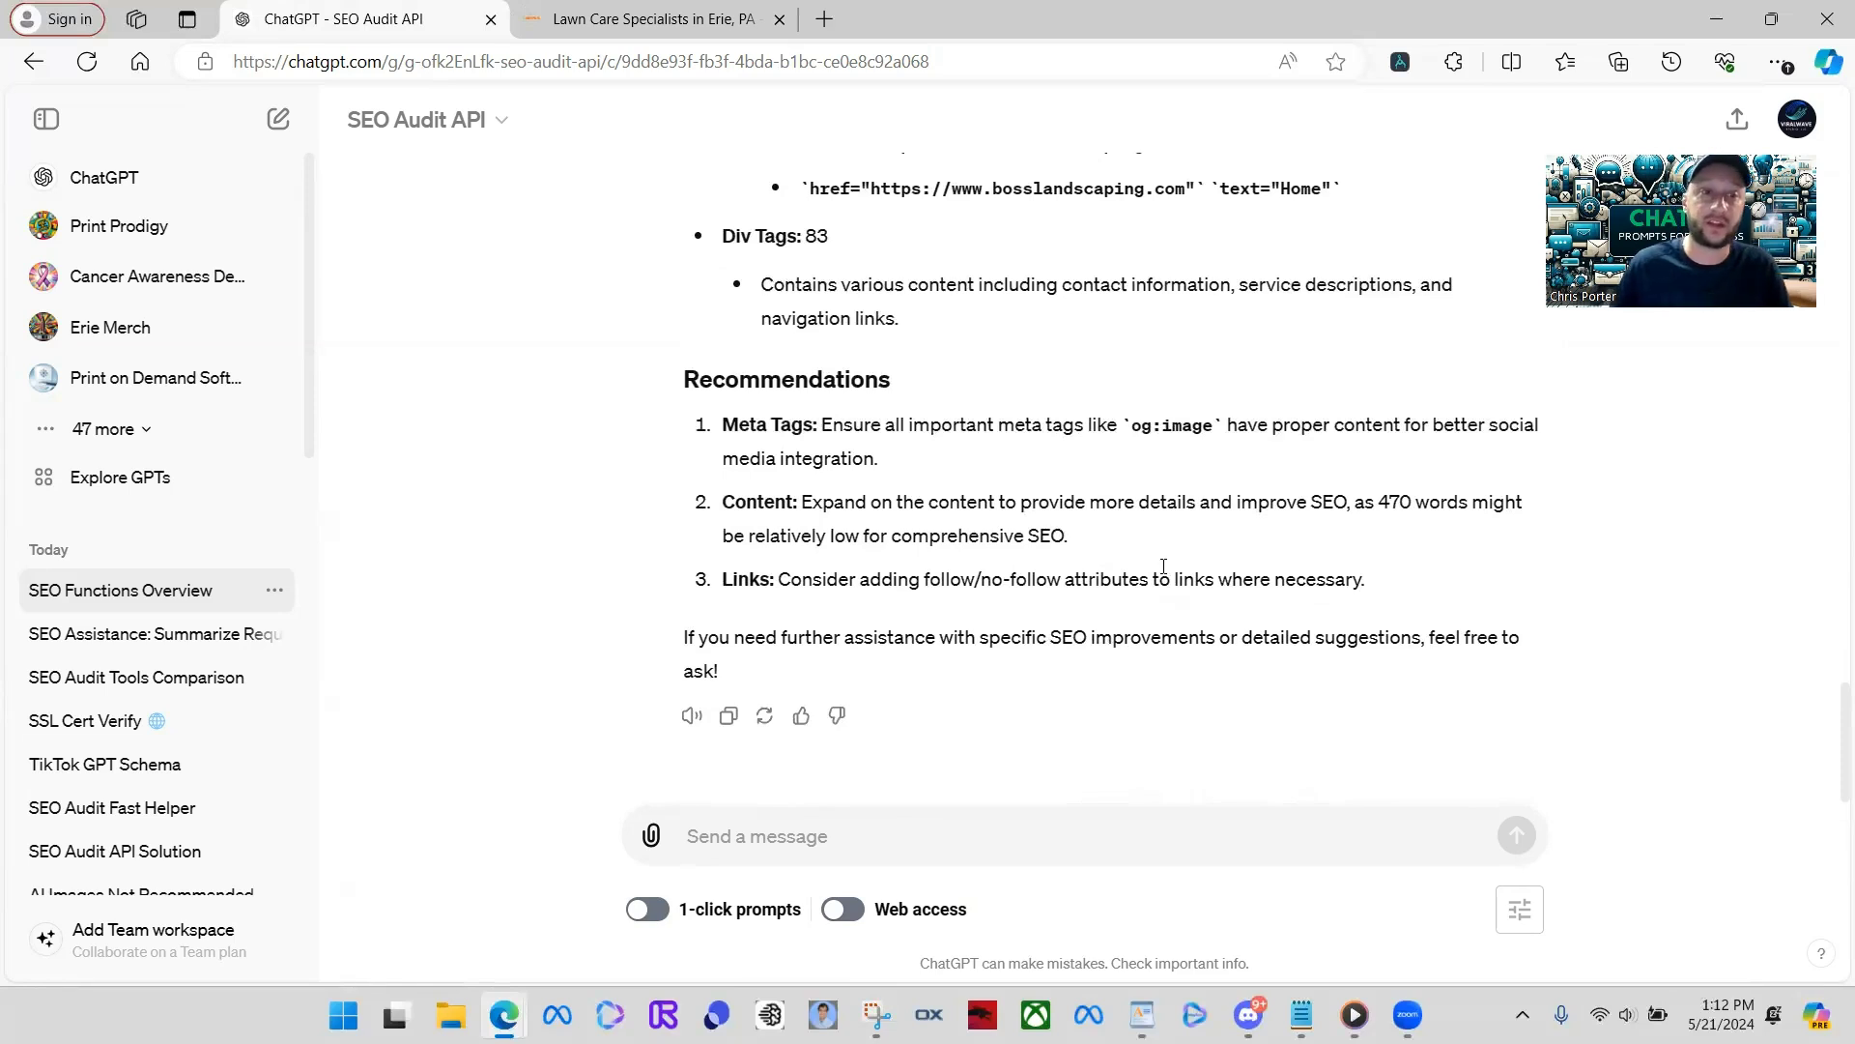
{"action": "scroll", "coordinate": [1060, 356], "scroll_direction": "up", "scroll_amount": 15}
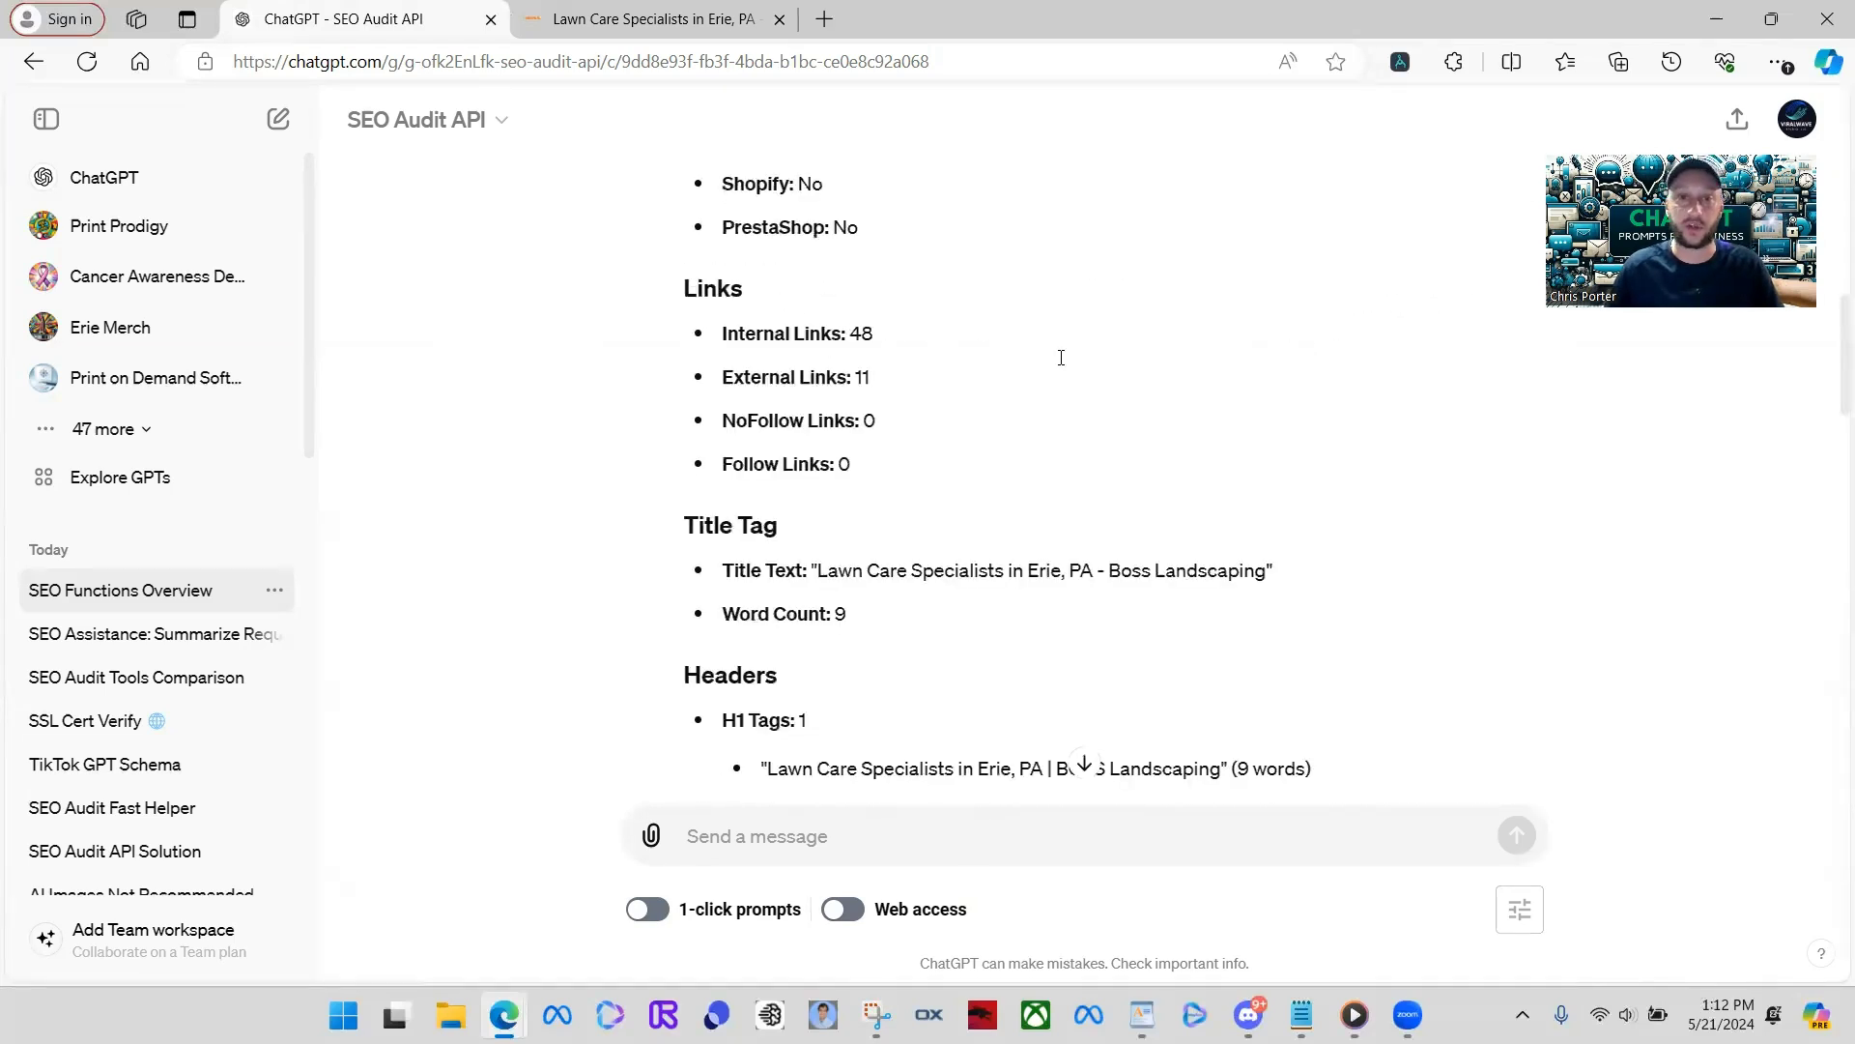
{"action": "scroll", "coordinate": [1060, 357], "scroll_direction": "down", "scroll_amount": 1}
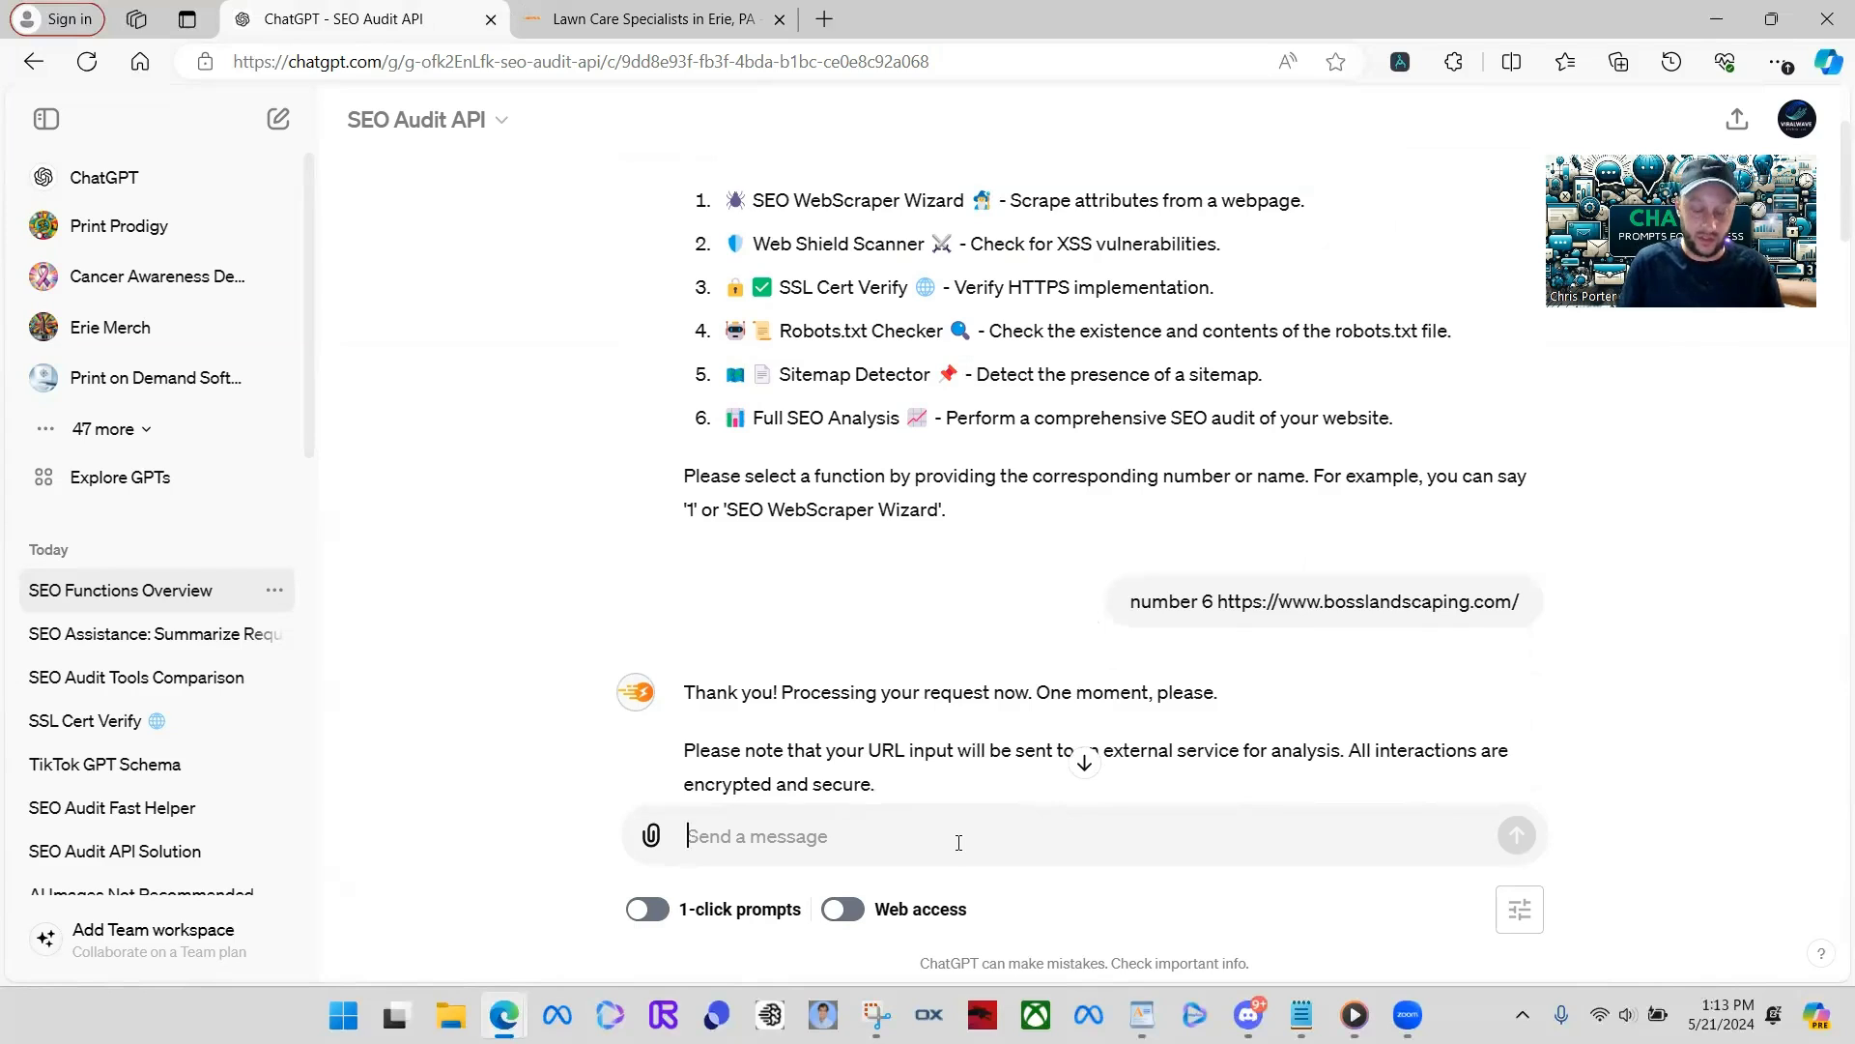
- Request function number 3 and reply 'same url' to reuse bosslandscaping.com
{"action": "type", "text": "okay do number 3"}
{"action": "key", "text": "Return"}
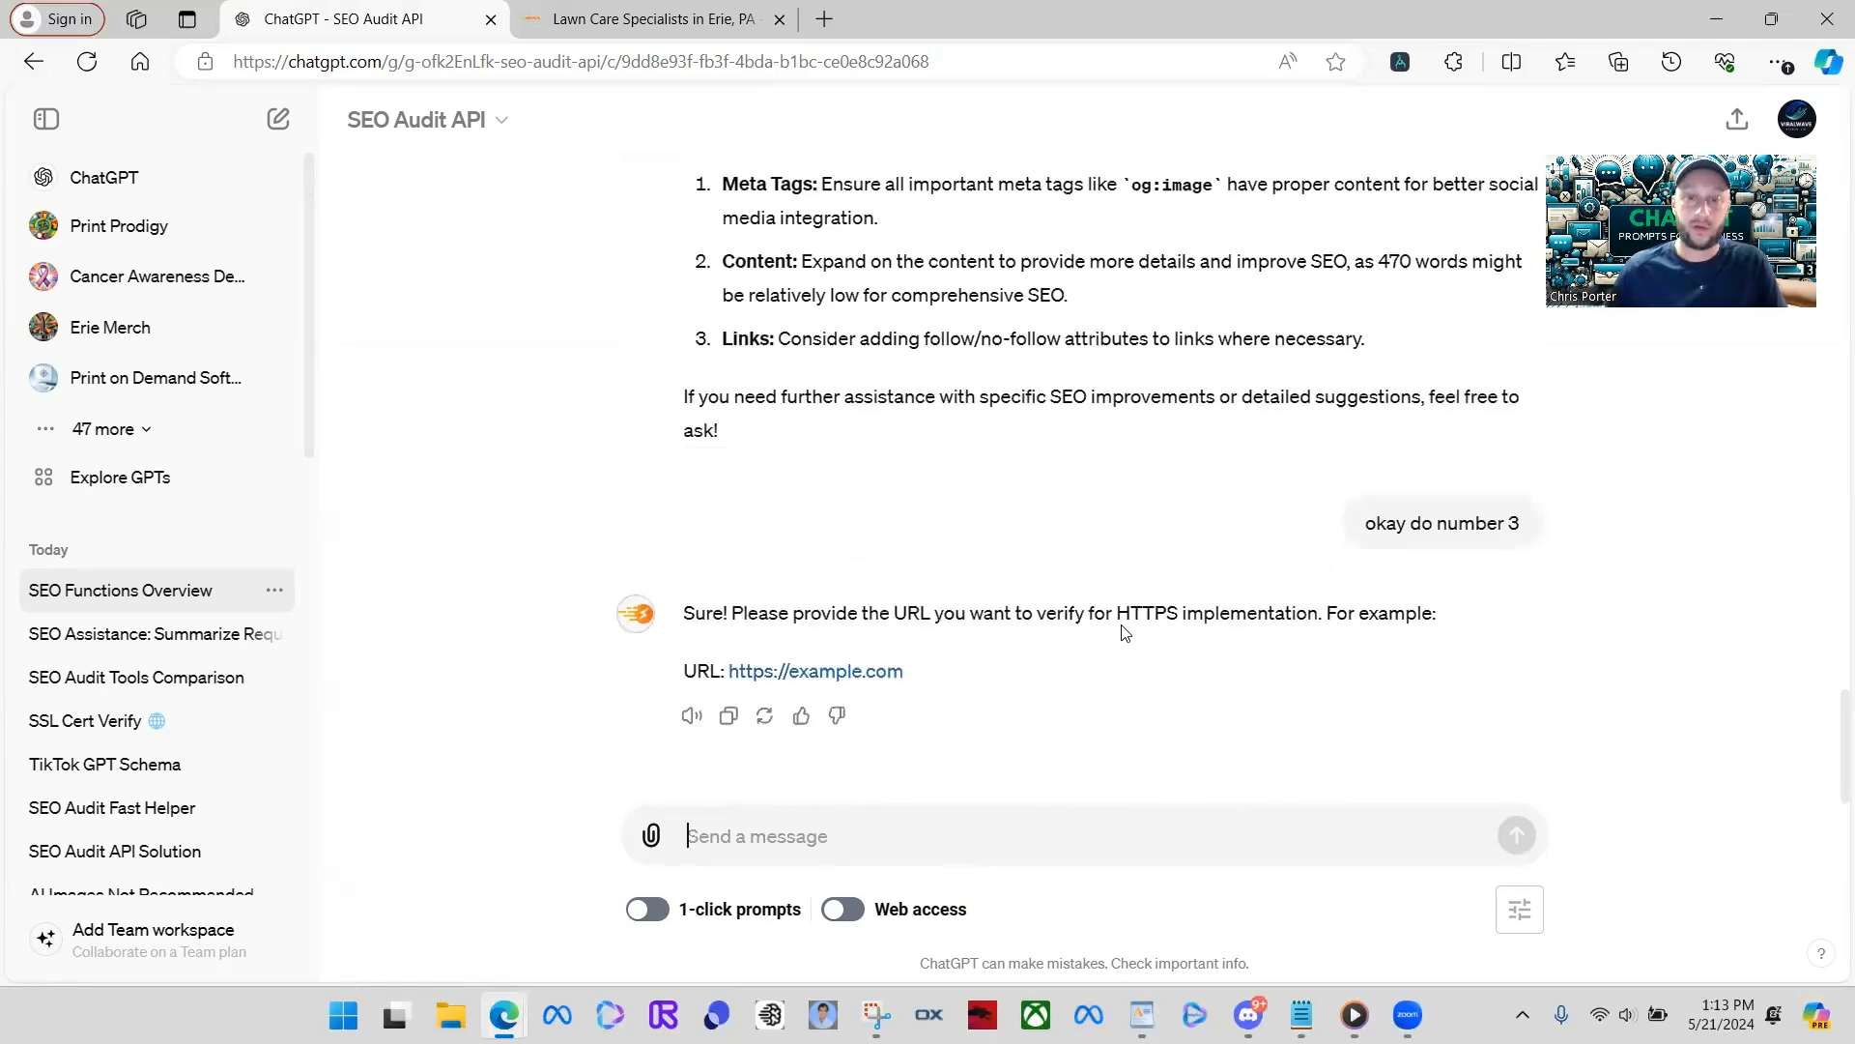
{"action": "scroll", "coordinate": [1044, 599], "scroll_direction": "up", "scroll_amount": 20}
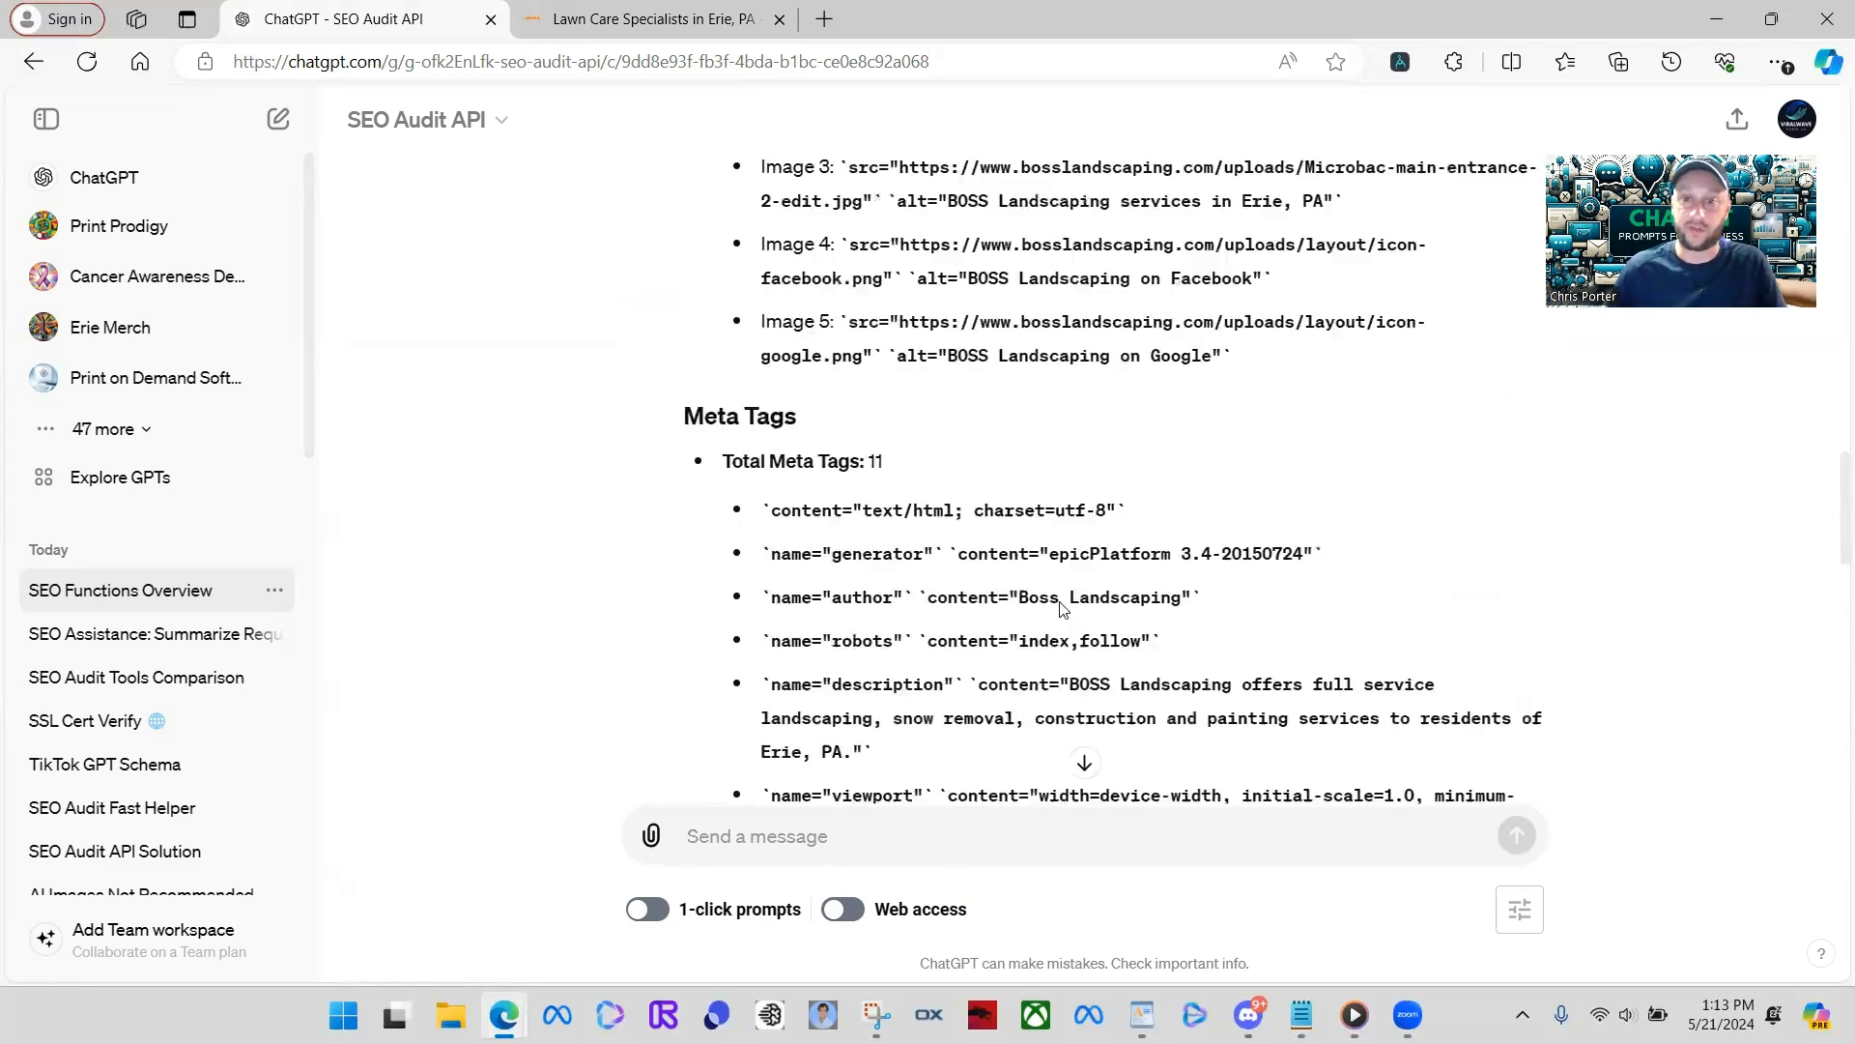
{"action": "scroll", "coordinate": [1072, 614], "scroll_direction": "up", "scroll_amount": 5}
{"action": "scroll", "coordinate": [1073, 614], "scroll_direction": "down", "scroll_amount": 20}
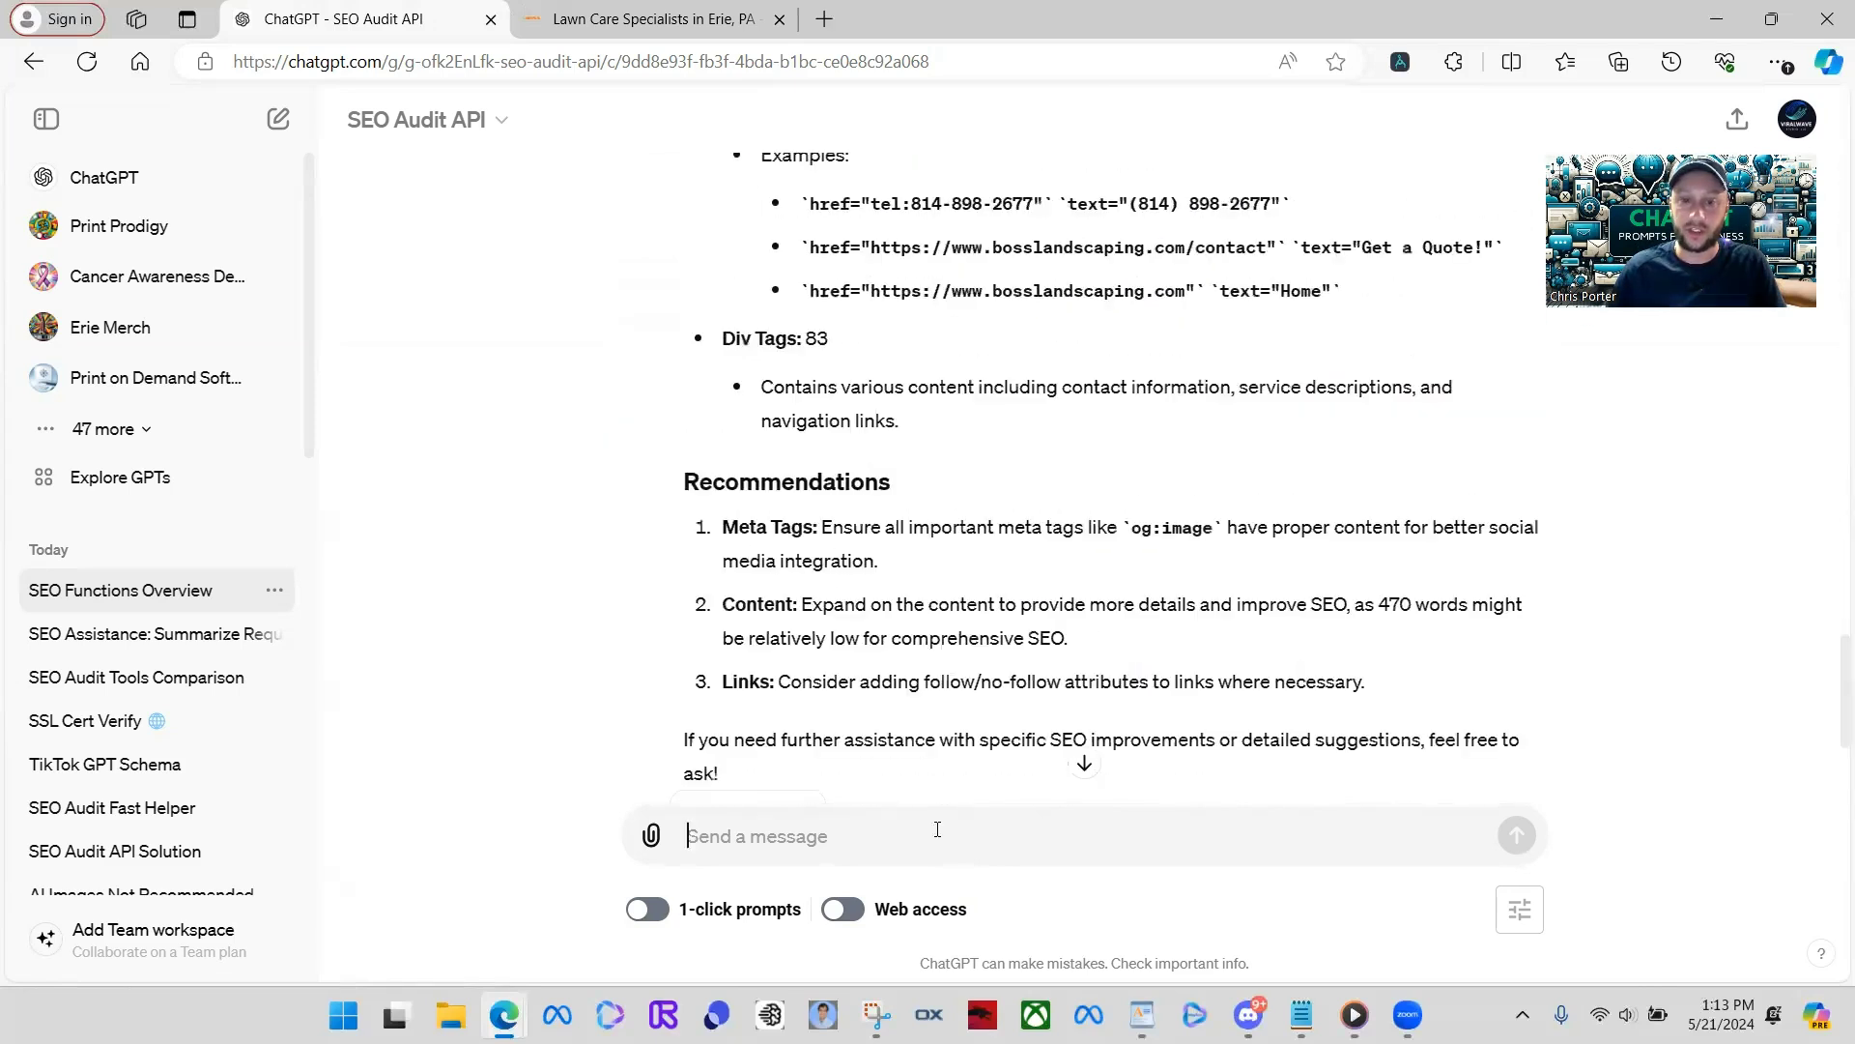
{"action": "type", "text": "same url"}
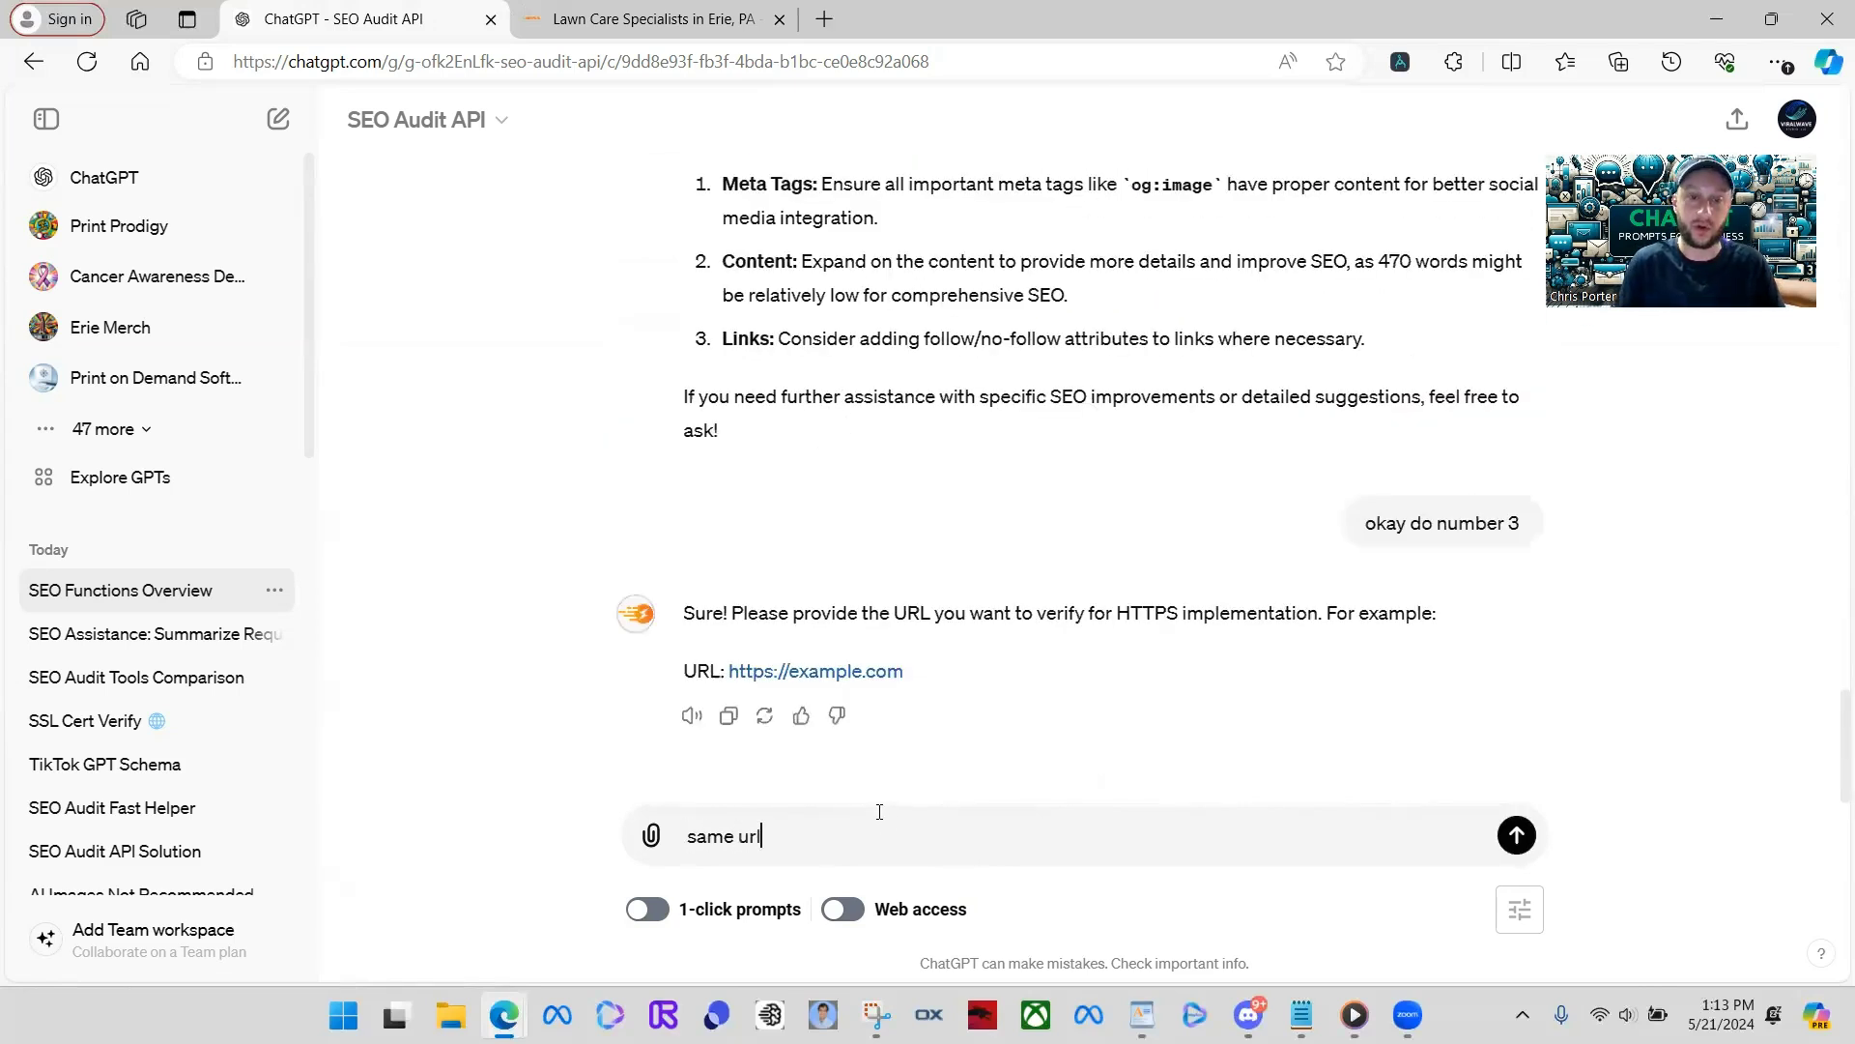
{"action": "key", "text": "Return"}
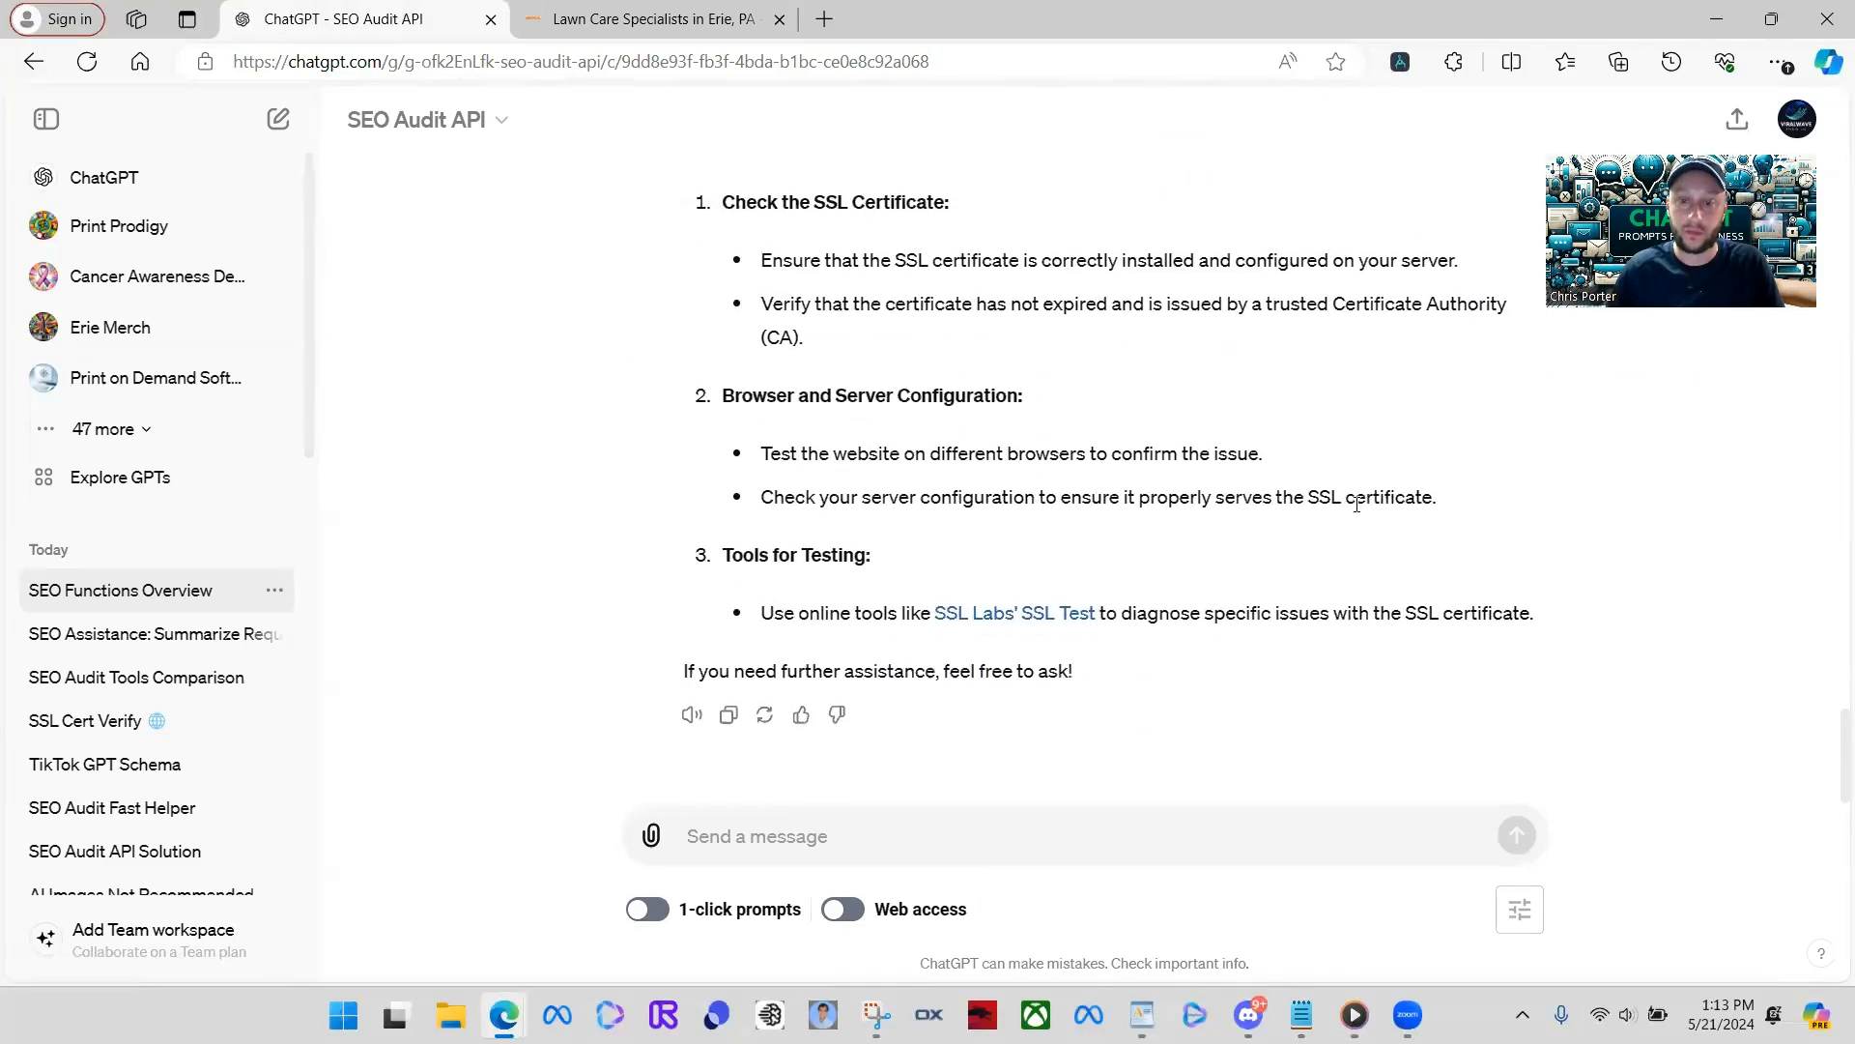
- Highlight the SSL certificate error reported for bosslandscaping.com
{"action": "scroll", "coordinate": [1363, 517], "scroll_direction": "up", "scroll_amount": 3}
{"action": "scroll", "coordinate": [1358, 512], "scroll_direction": "up", "scroll_amount": 1}
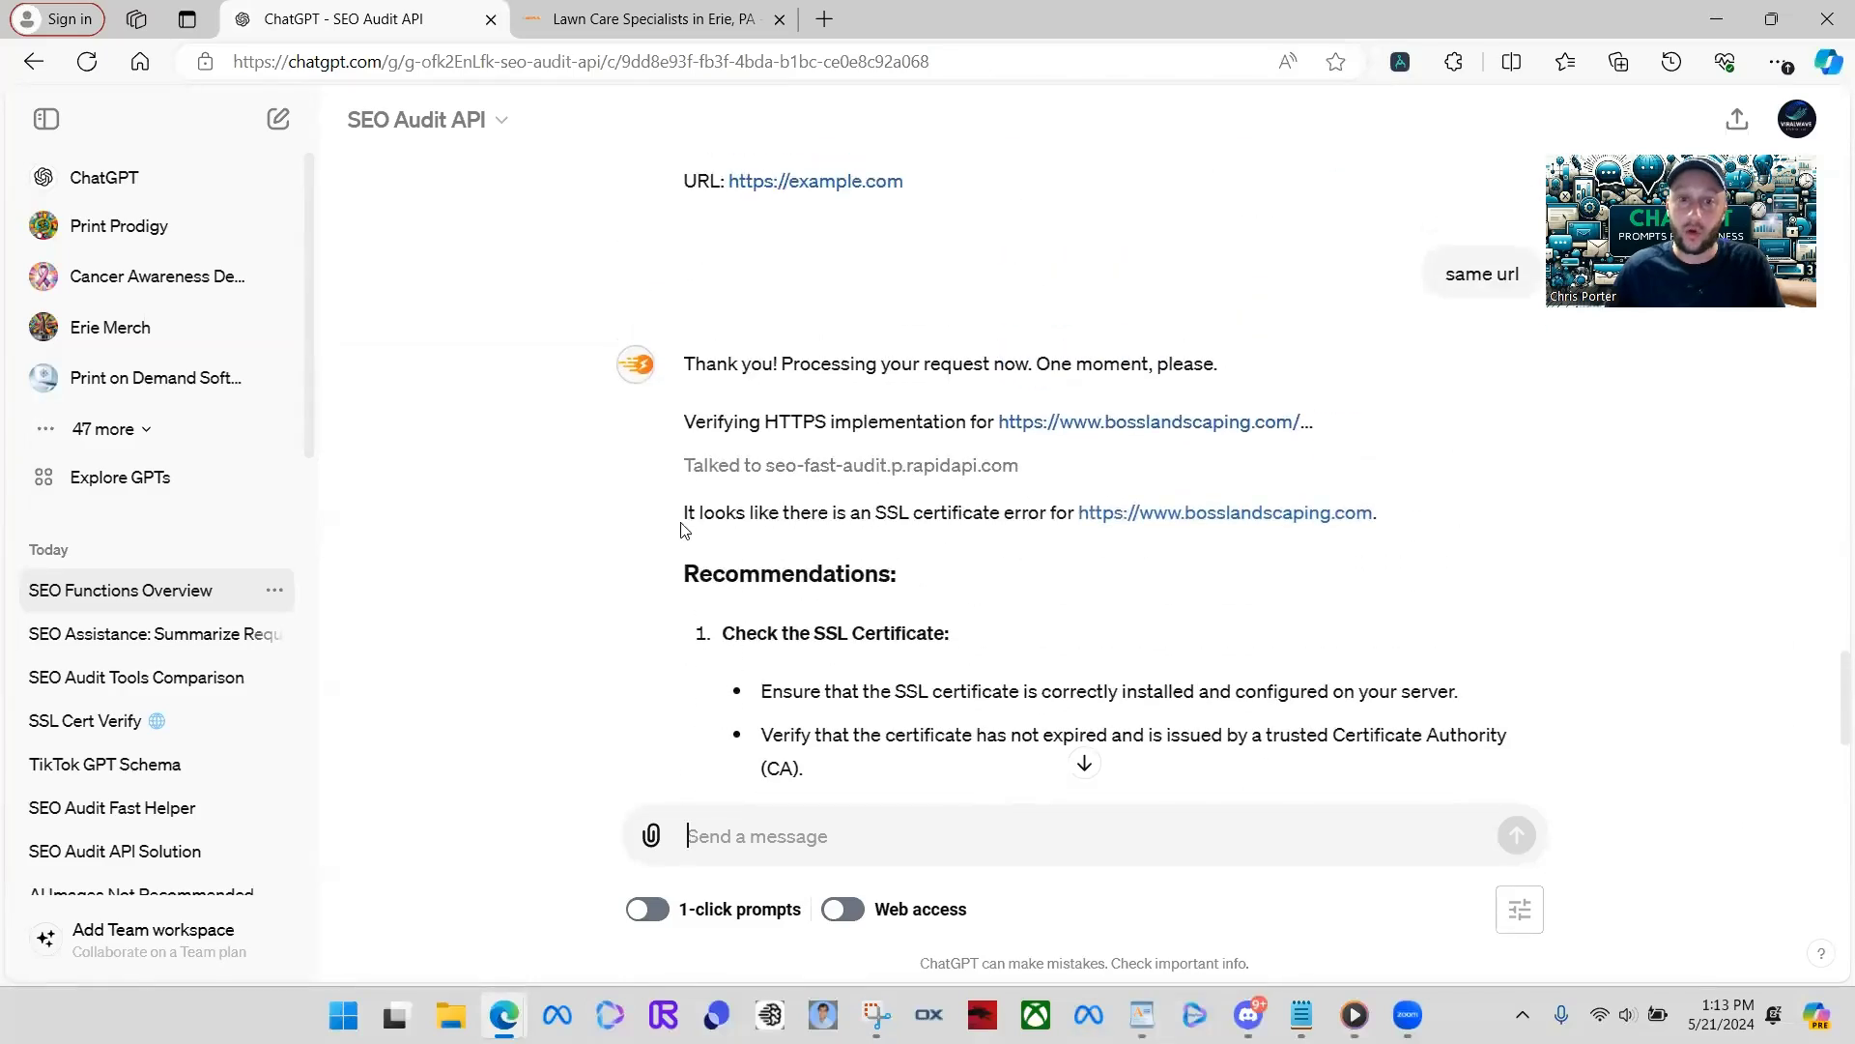
{"action": "left_click_drag", "start_coordinate": [677, 515], "coordinate": [1391, 512]}
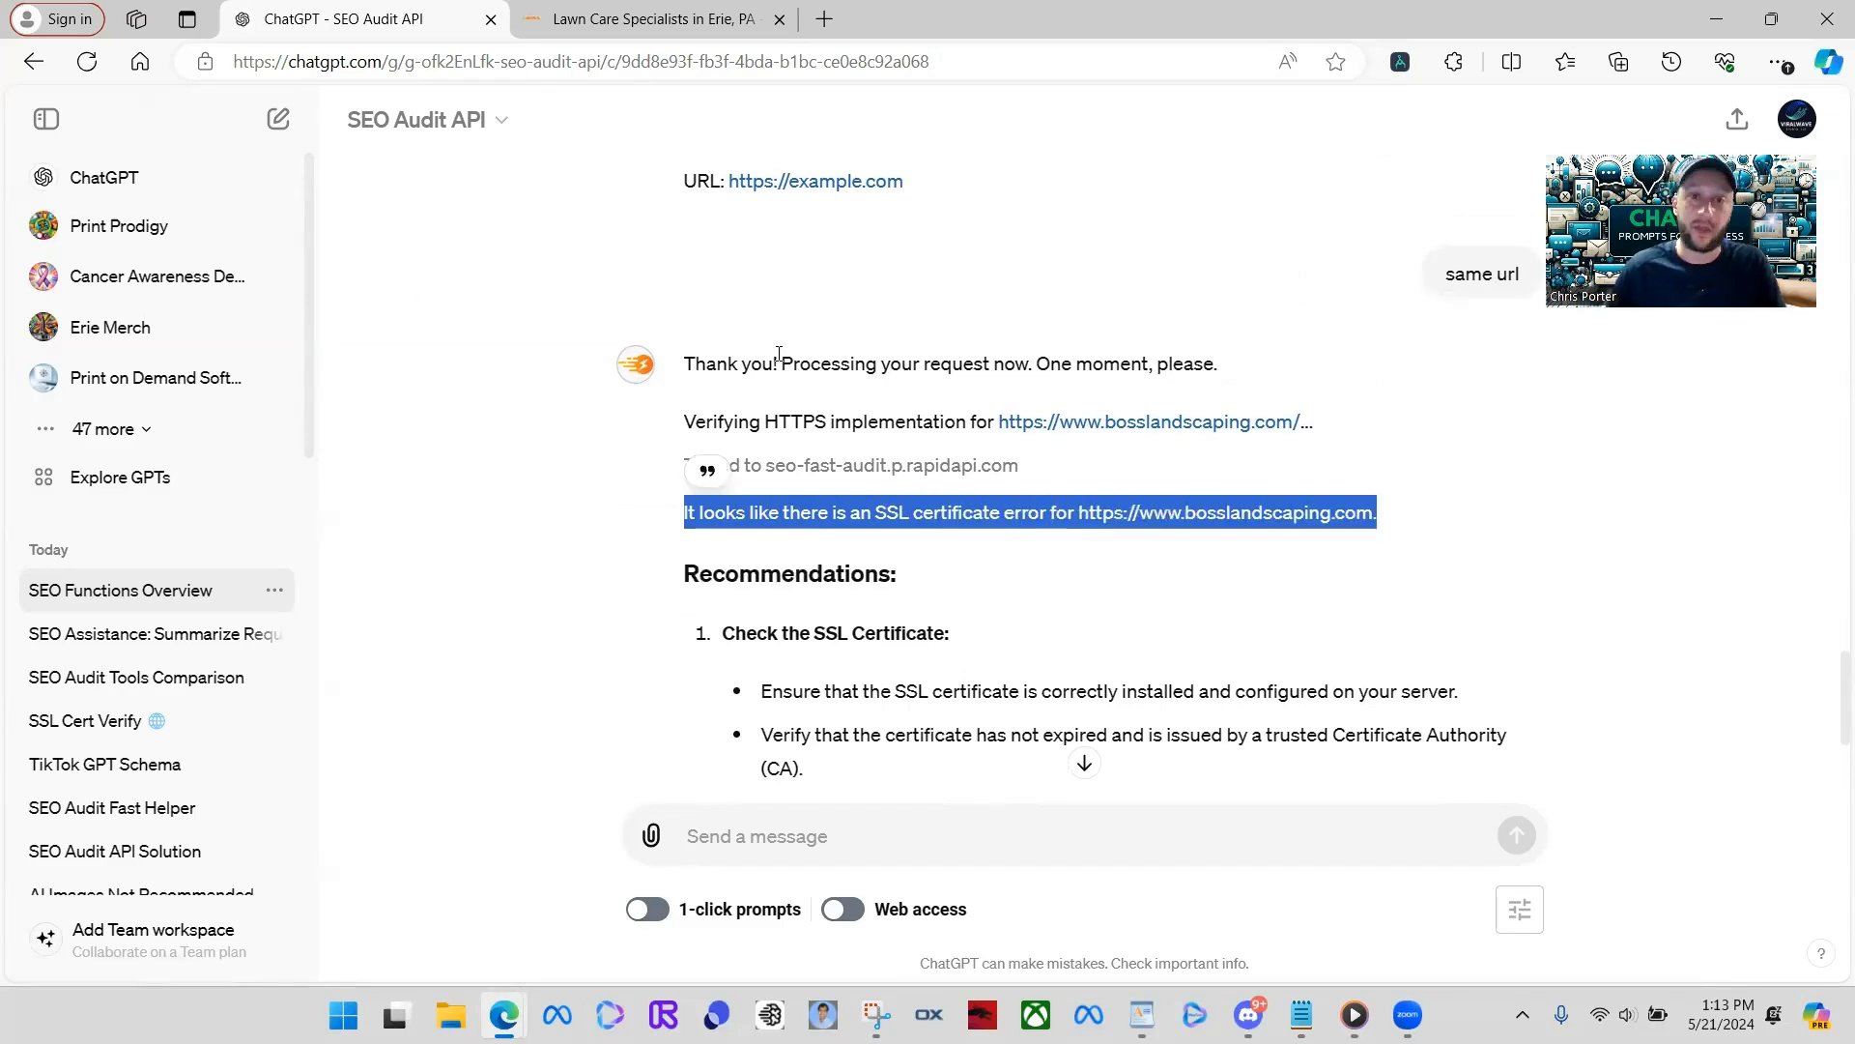
{"action": "scroll", "coordinate": [798, 349], "scroll_direction": "up", "scroll_amount": 1}
{"action": "scroll", "coordinate": [797, 344], "scroll_direction": "down", "scroll_amount": 15}
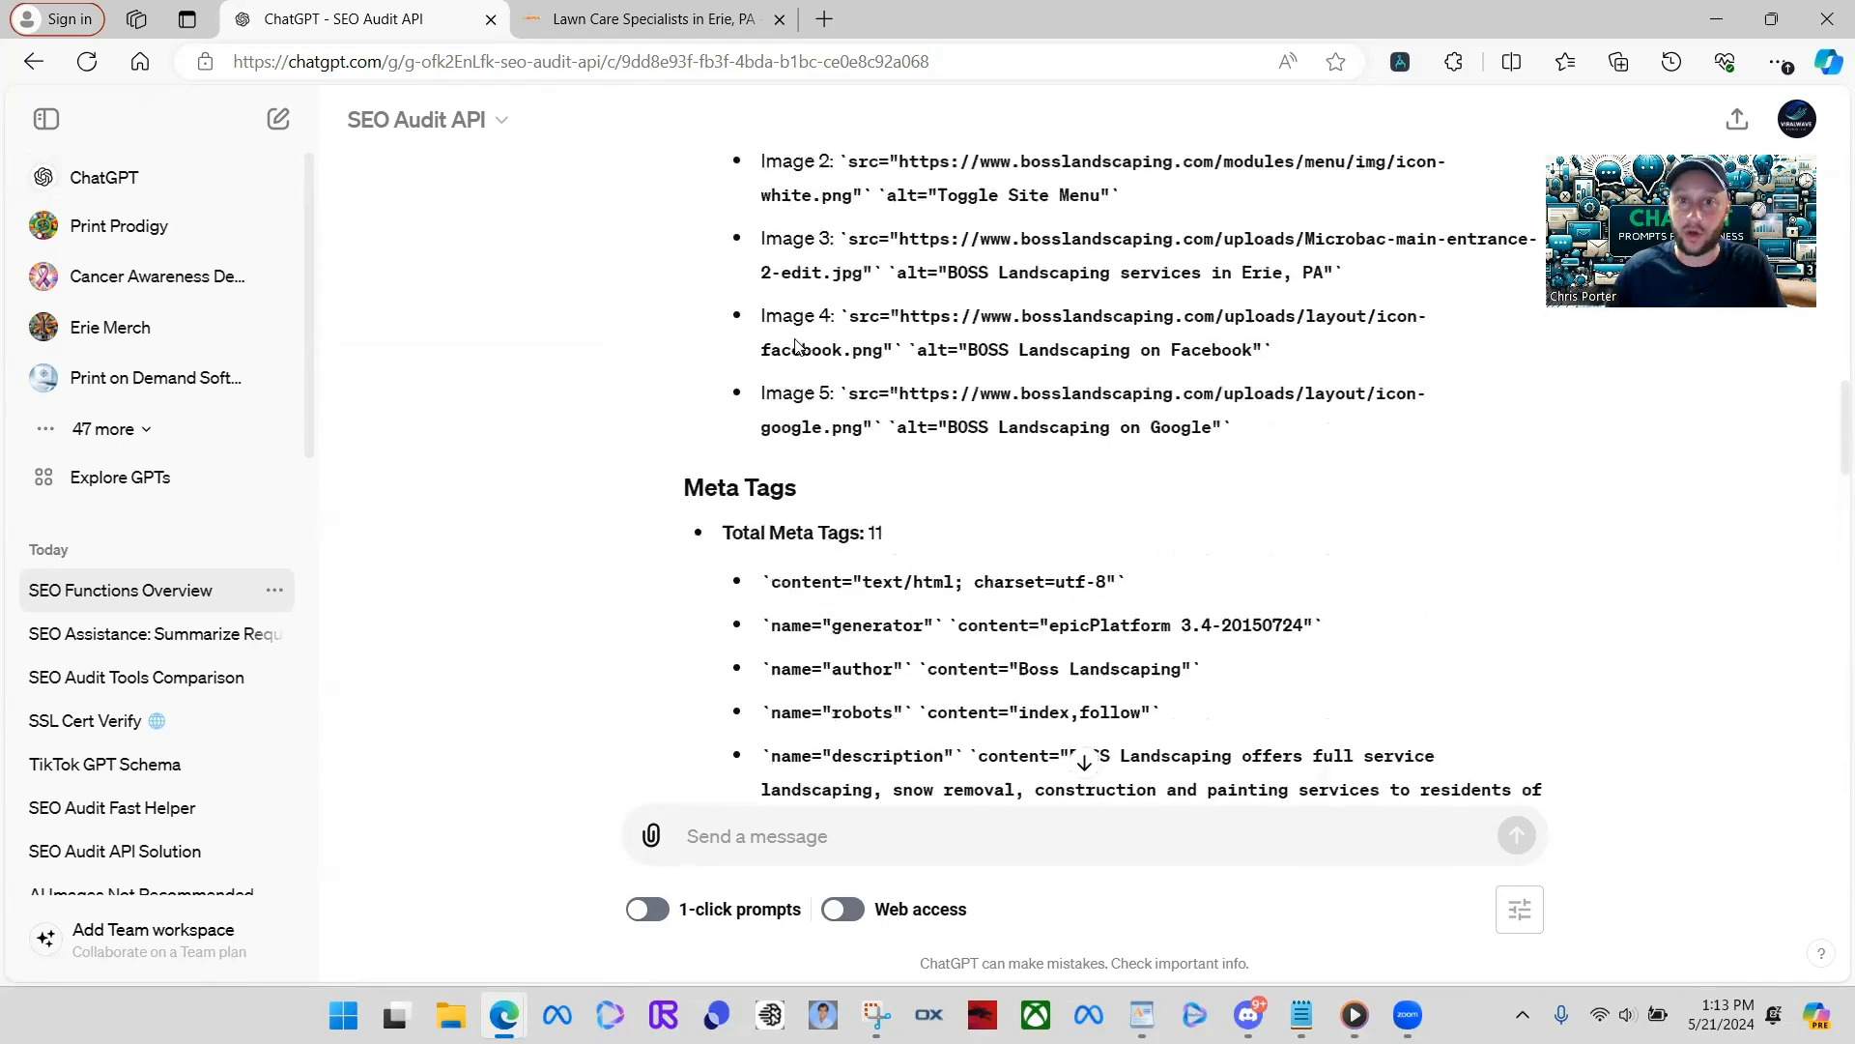
{"action": "scroll", "coordinate": [797, 338], "scroll_direction": "down", "scroll_amount": 8}
{"action": "scroll", "coordinate": [790, 336], "scroll_direction": "up", "scroll_amount": 20}
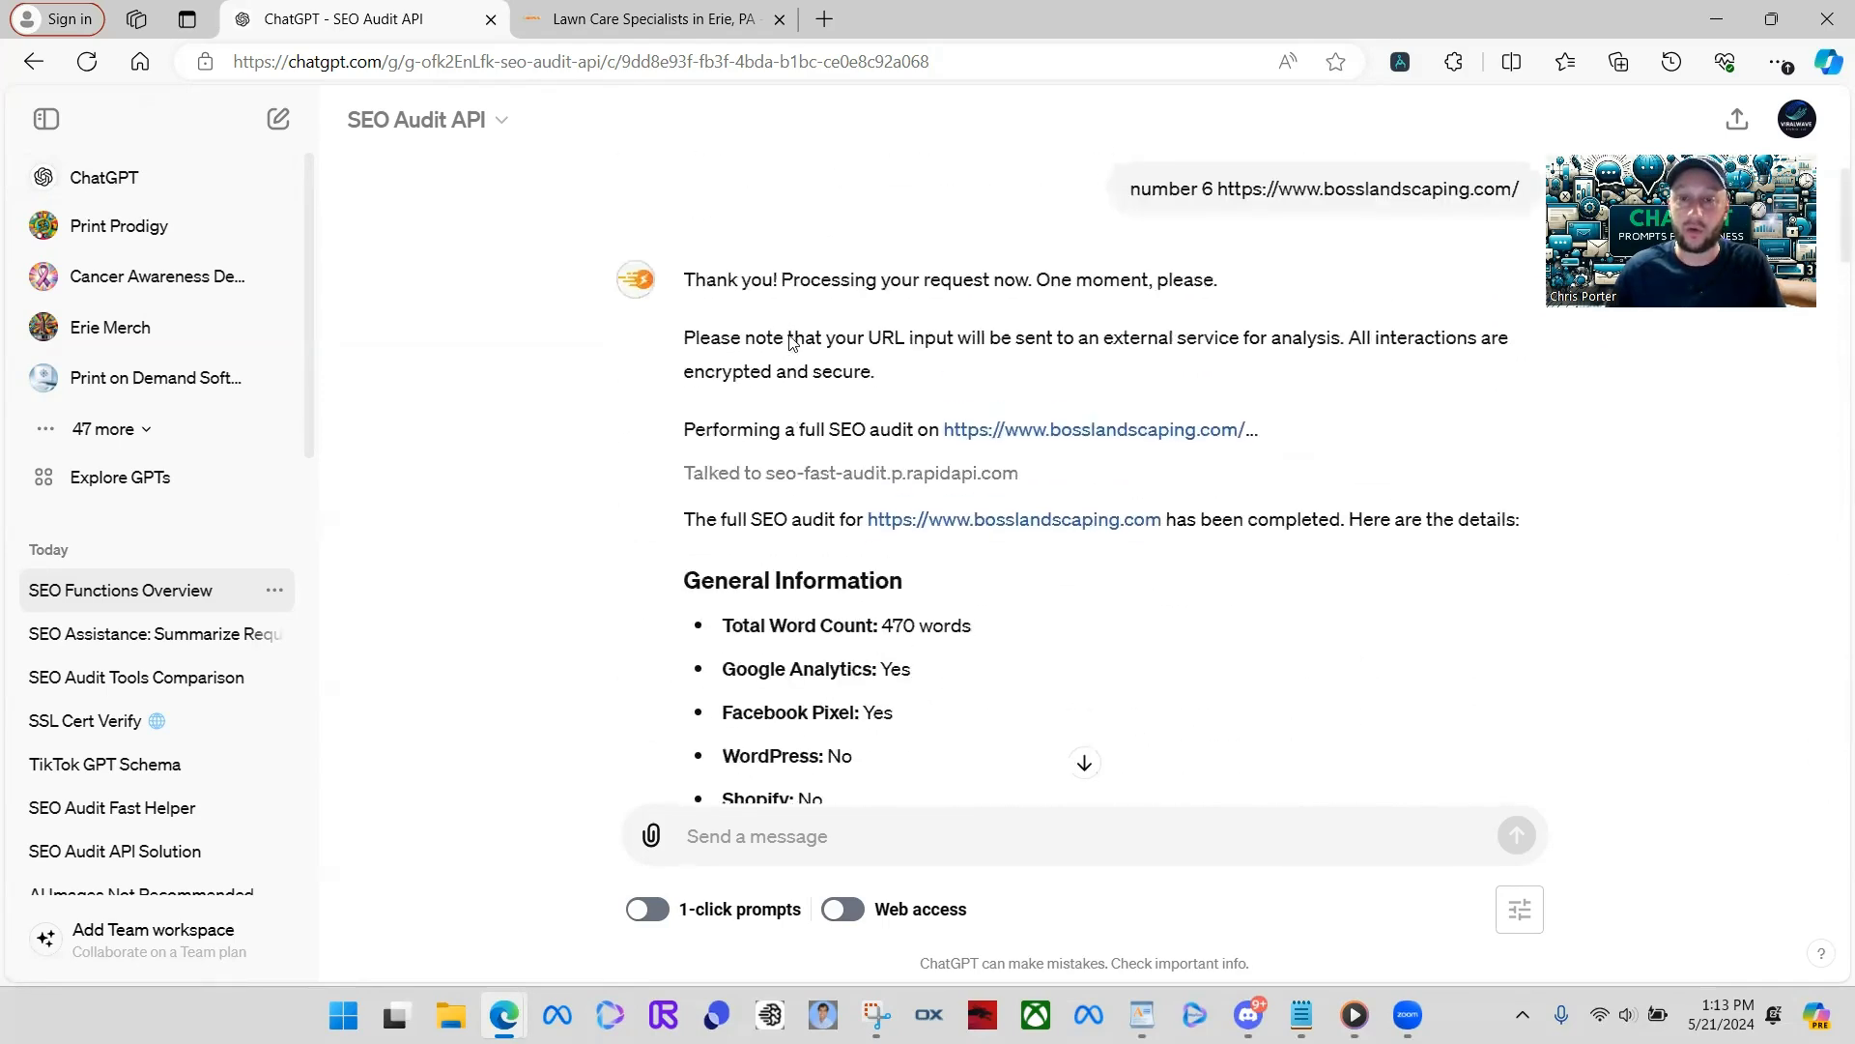
{"action": "scroll", "coordinate": [789, 334], "scroll_direction": "up", "scroll_amount": 4}
- Request function number 5 and paste bosslandscaping.com as the site url
{"action": "left_click", "coordinate": [838, 821]}
{"action": "type", "text": "okay now do it for number 5"}
{"action": "key", "text": "Return"}
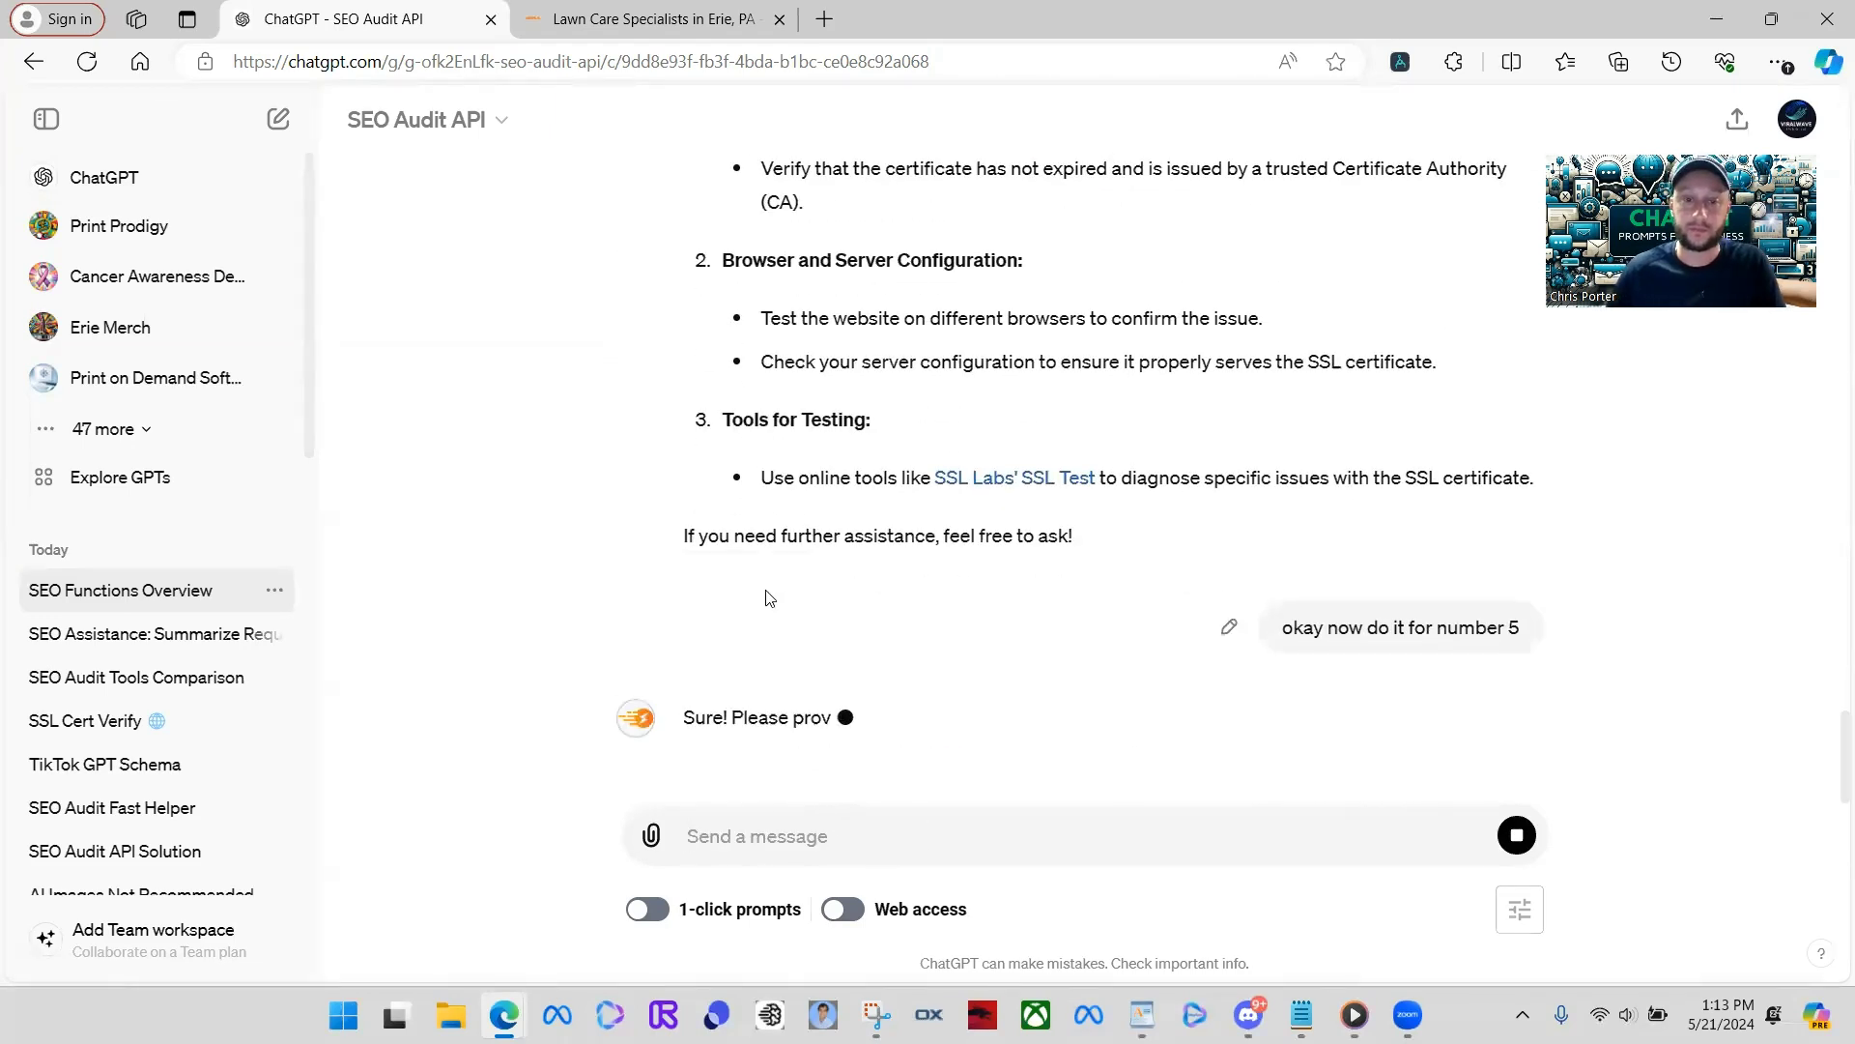
{"action": "right_click", "coordinate": [895, 831]}
{"action": "left_click", "coordinate": [1063, 546]}
{"action": "key", "text": "Return"}
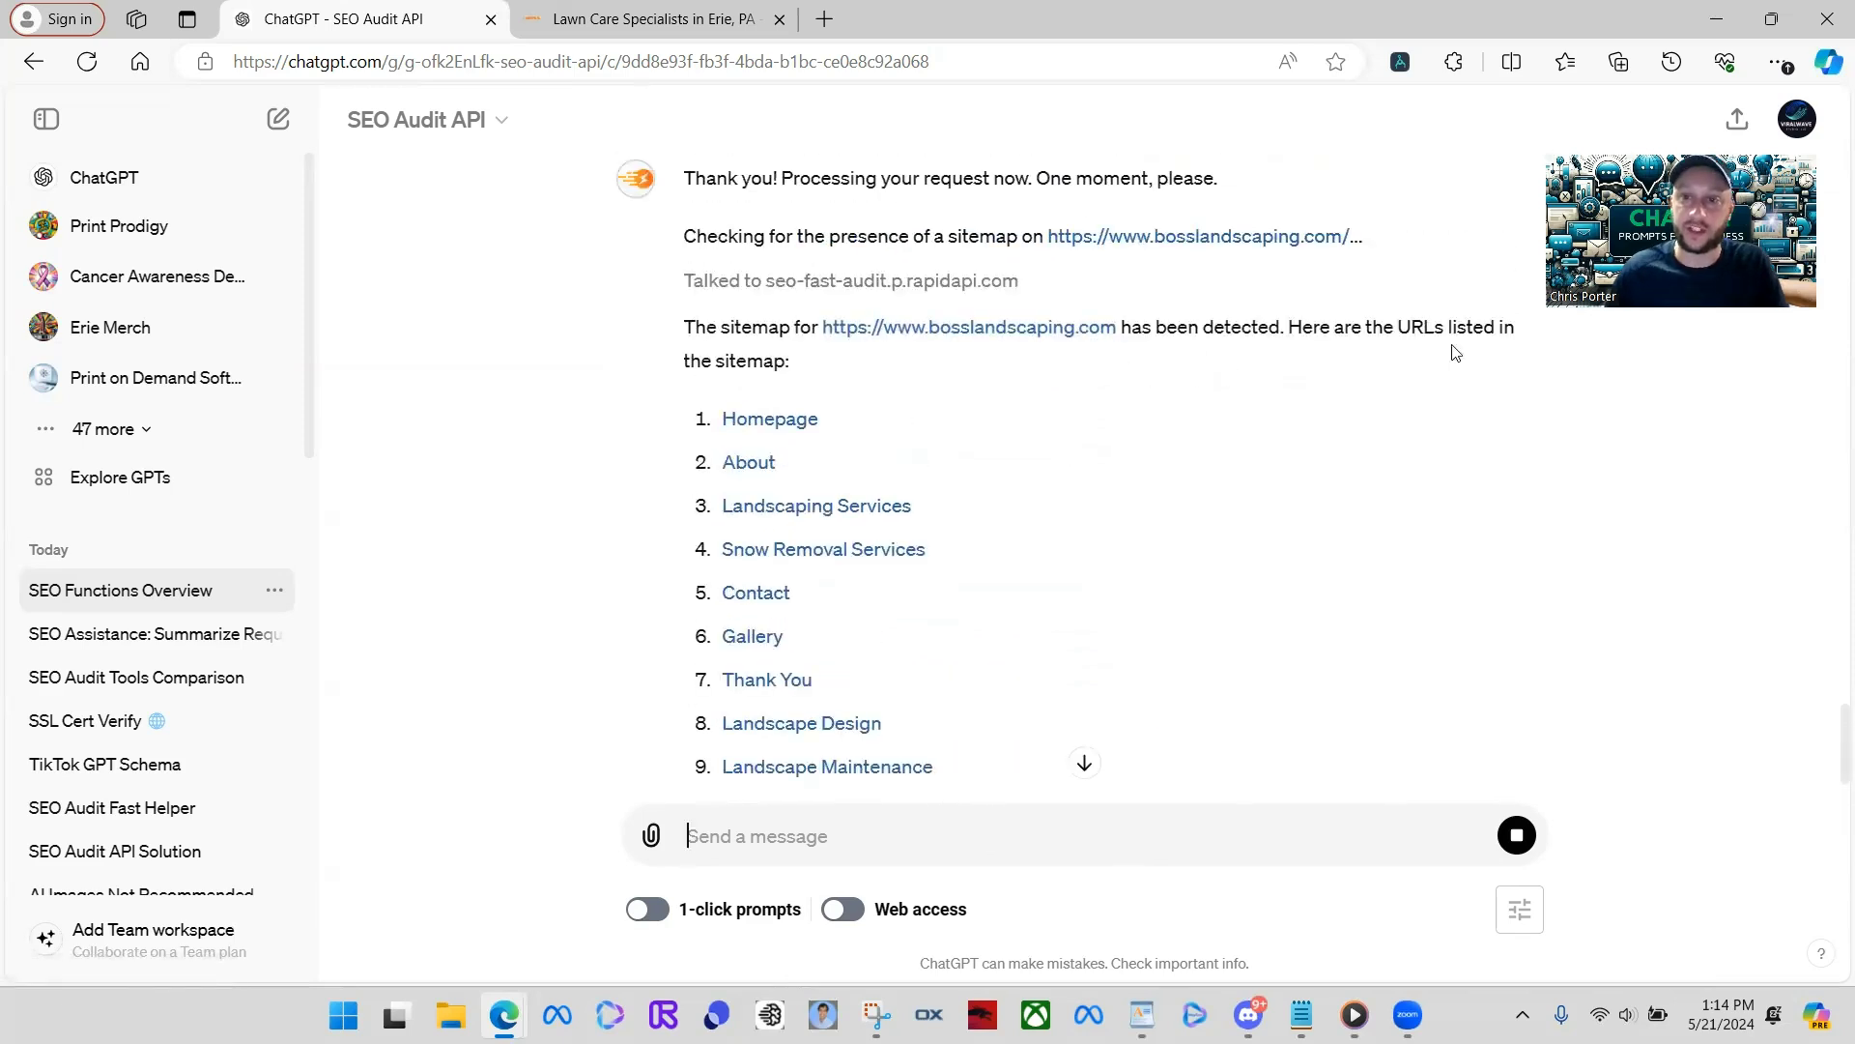
- Open the Thank You and Landscape Maintenance pages from the 14-page sitemap list in new tabs
{"action": "scroll", "coordinate": [831, 425], "scroll_direction": "down", "scroll_amount": 1}
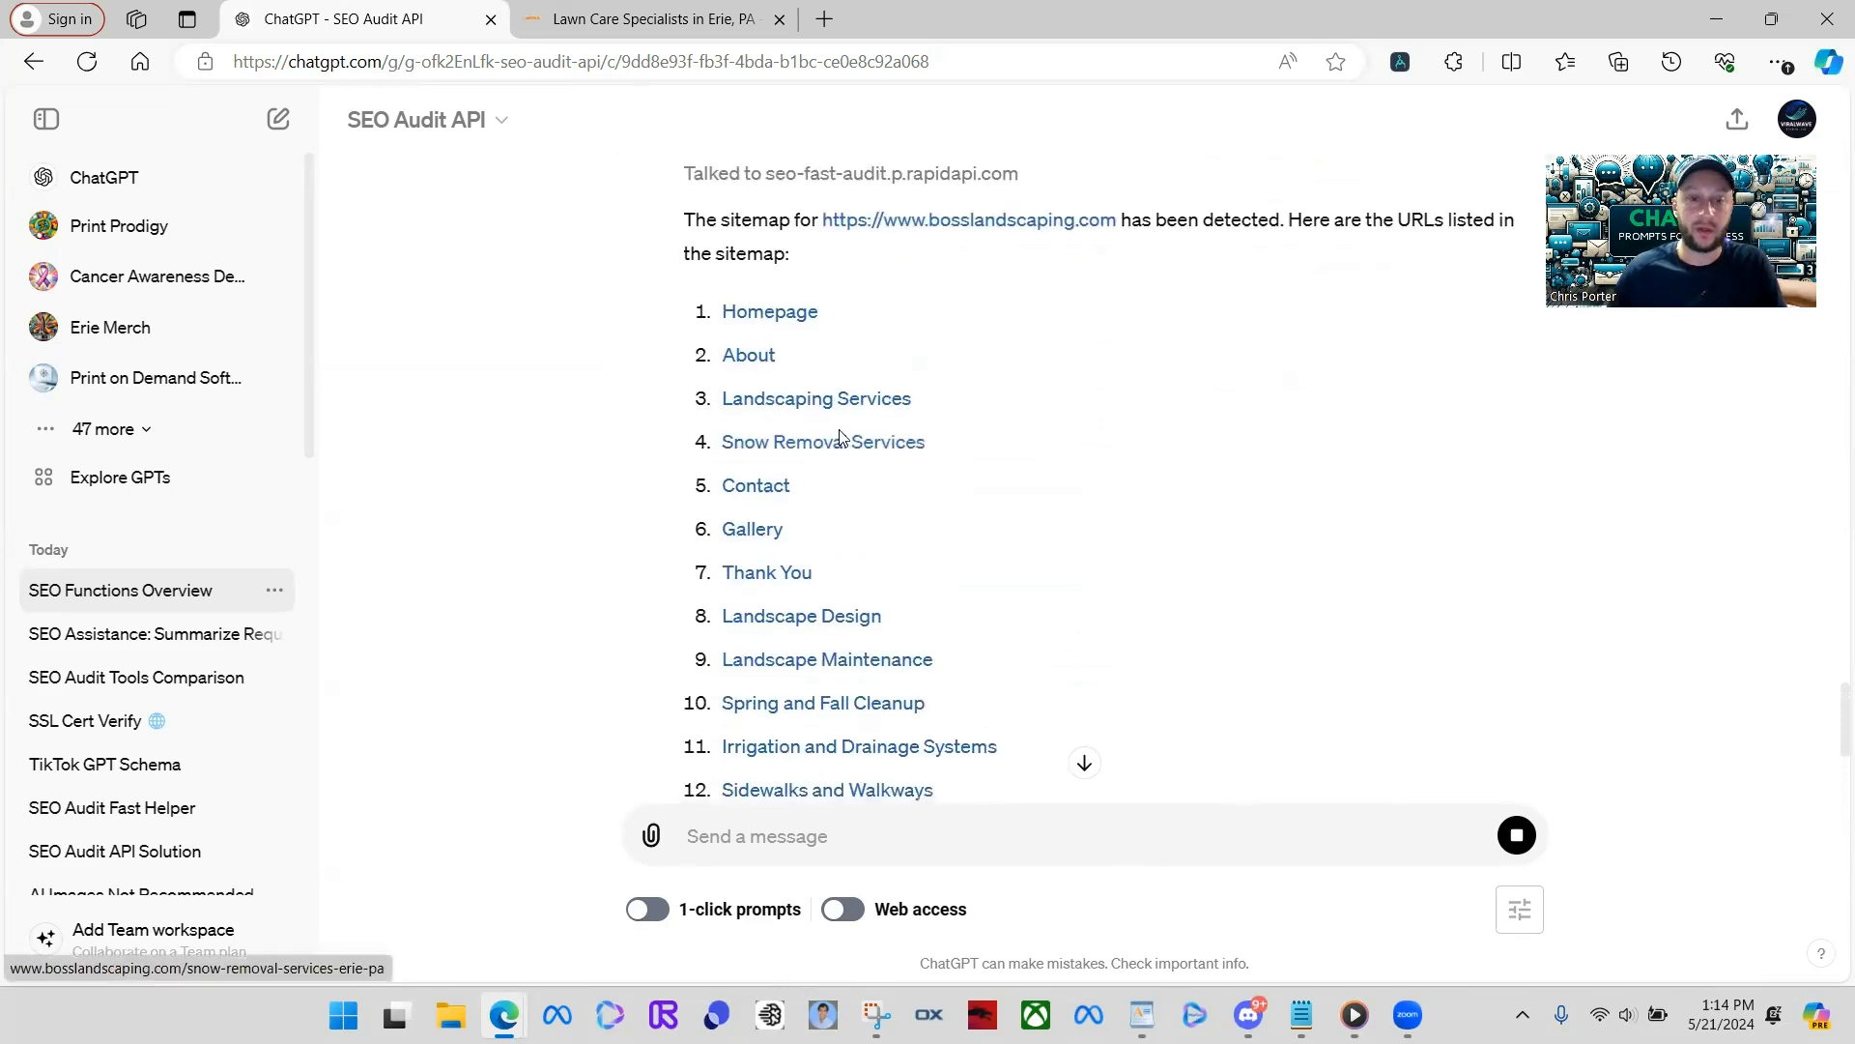
{"action": "scroll", "coordinate": [841, 396], "scroll_direction": "down", "scroll_amount": 2}
{"action": "scroll", "coordinate": [858, 560], "scroll_direction": "up", "scroll_amount": 3}
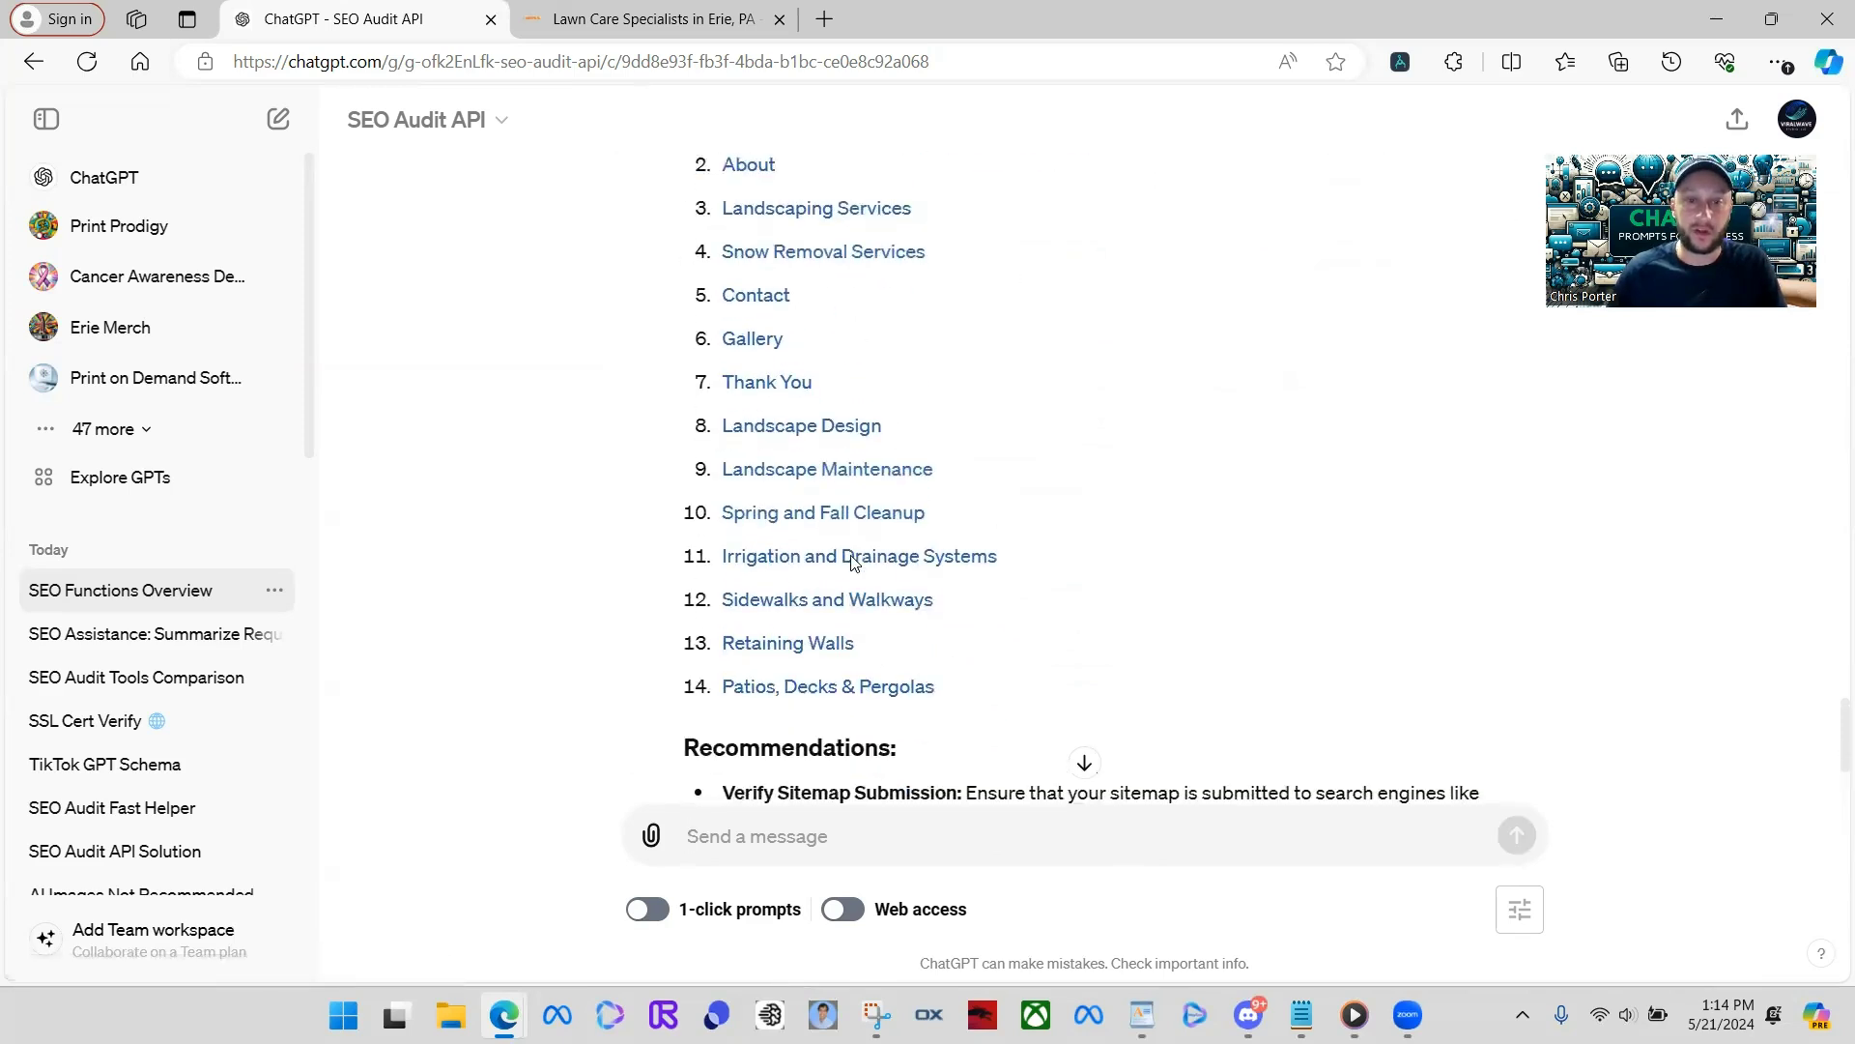
{"action": "scroll", "coordinate": [841, 517], "scroll_direction": "down", "scroll_amount": 2}
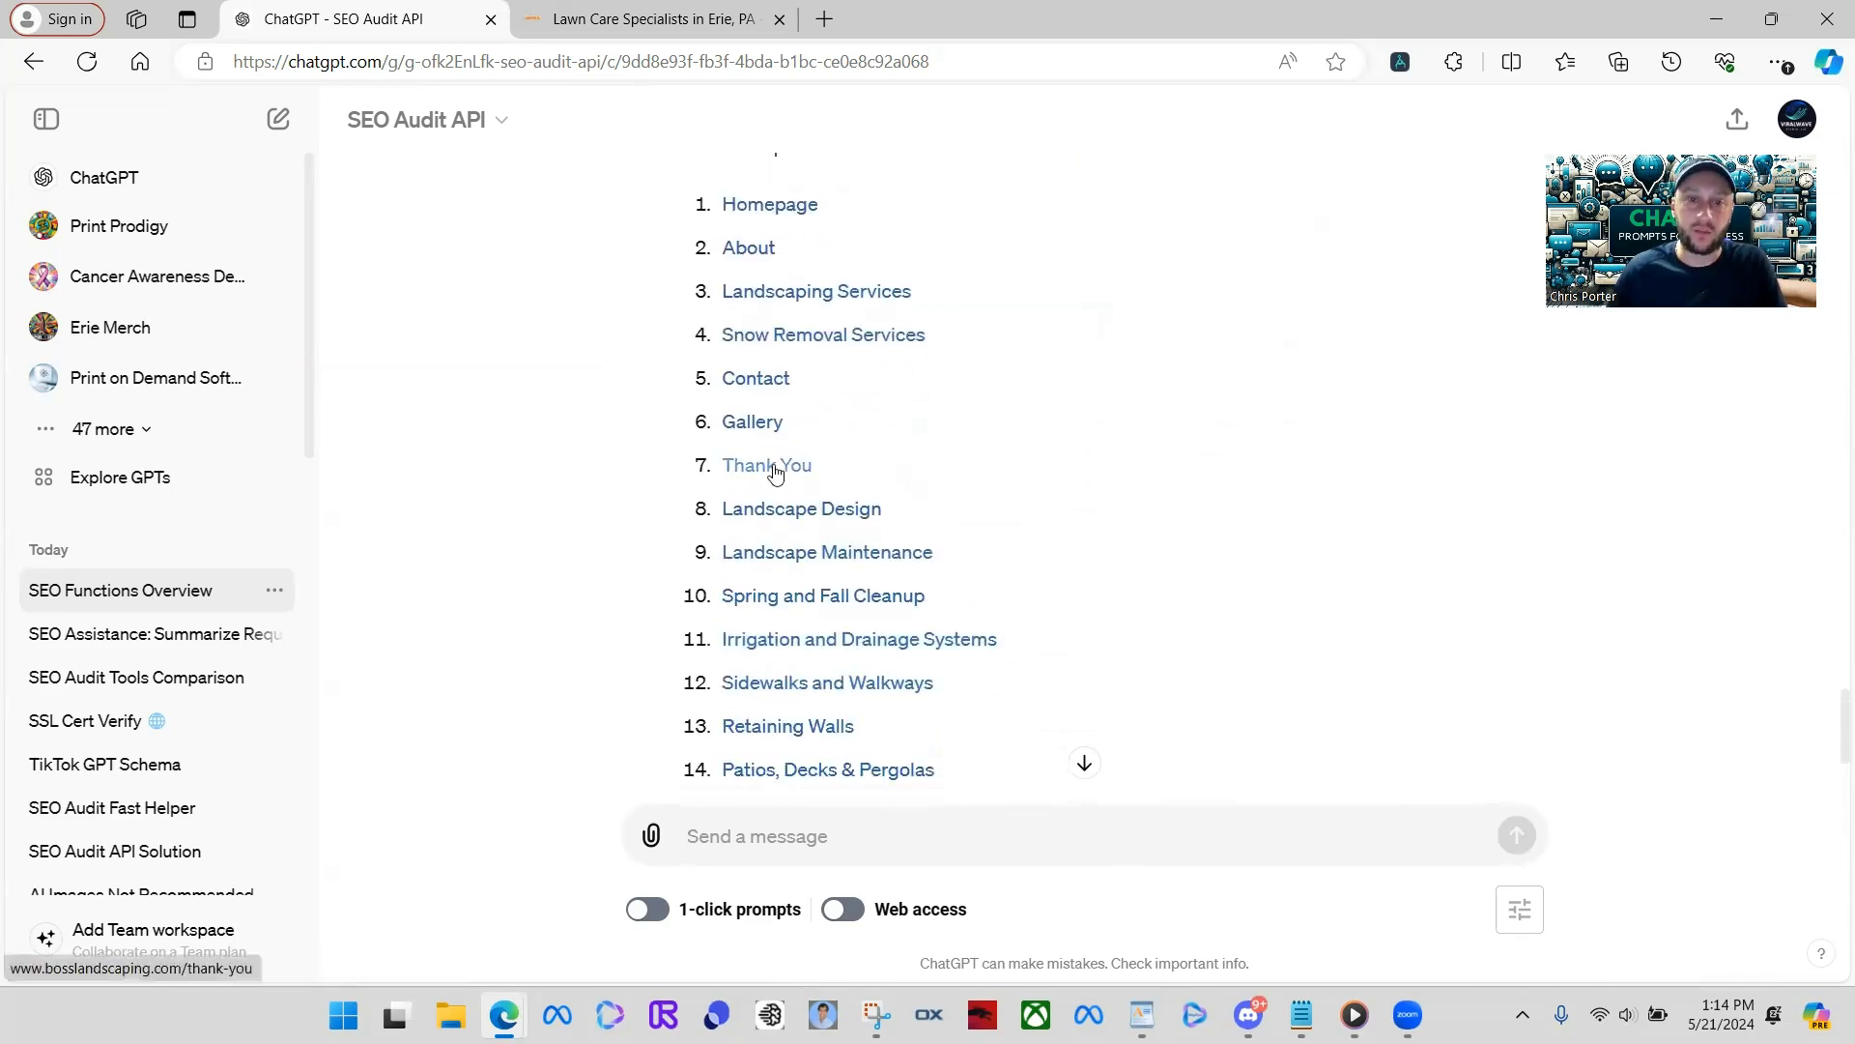
{"action": "left_click", "coordinate": [776, 469]}
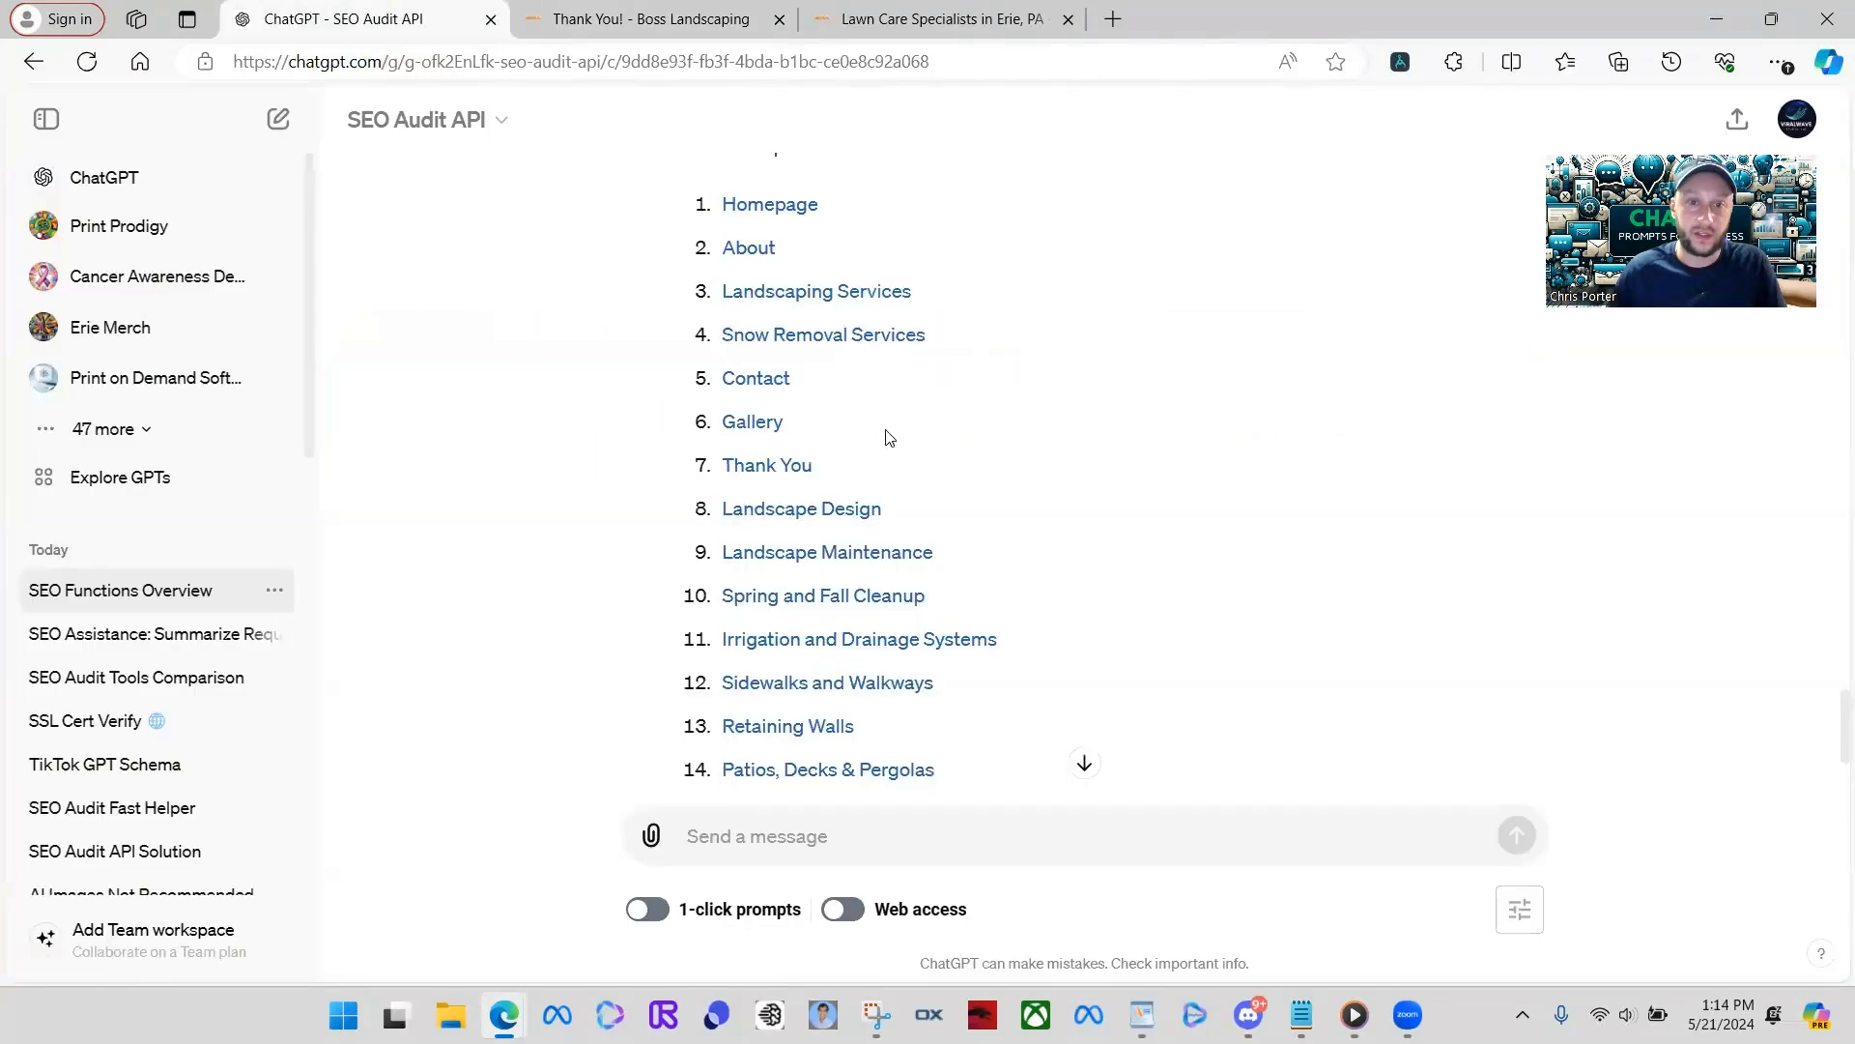
{"action": "left_click", "coordinate": [358, 20]}
{"action": "left_click", "coordinate": [771, 552]}
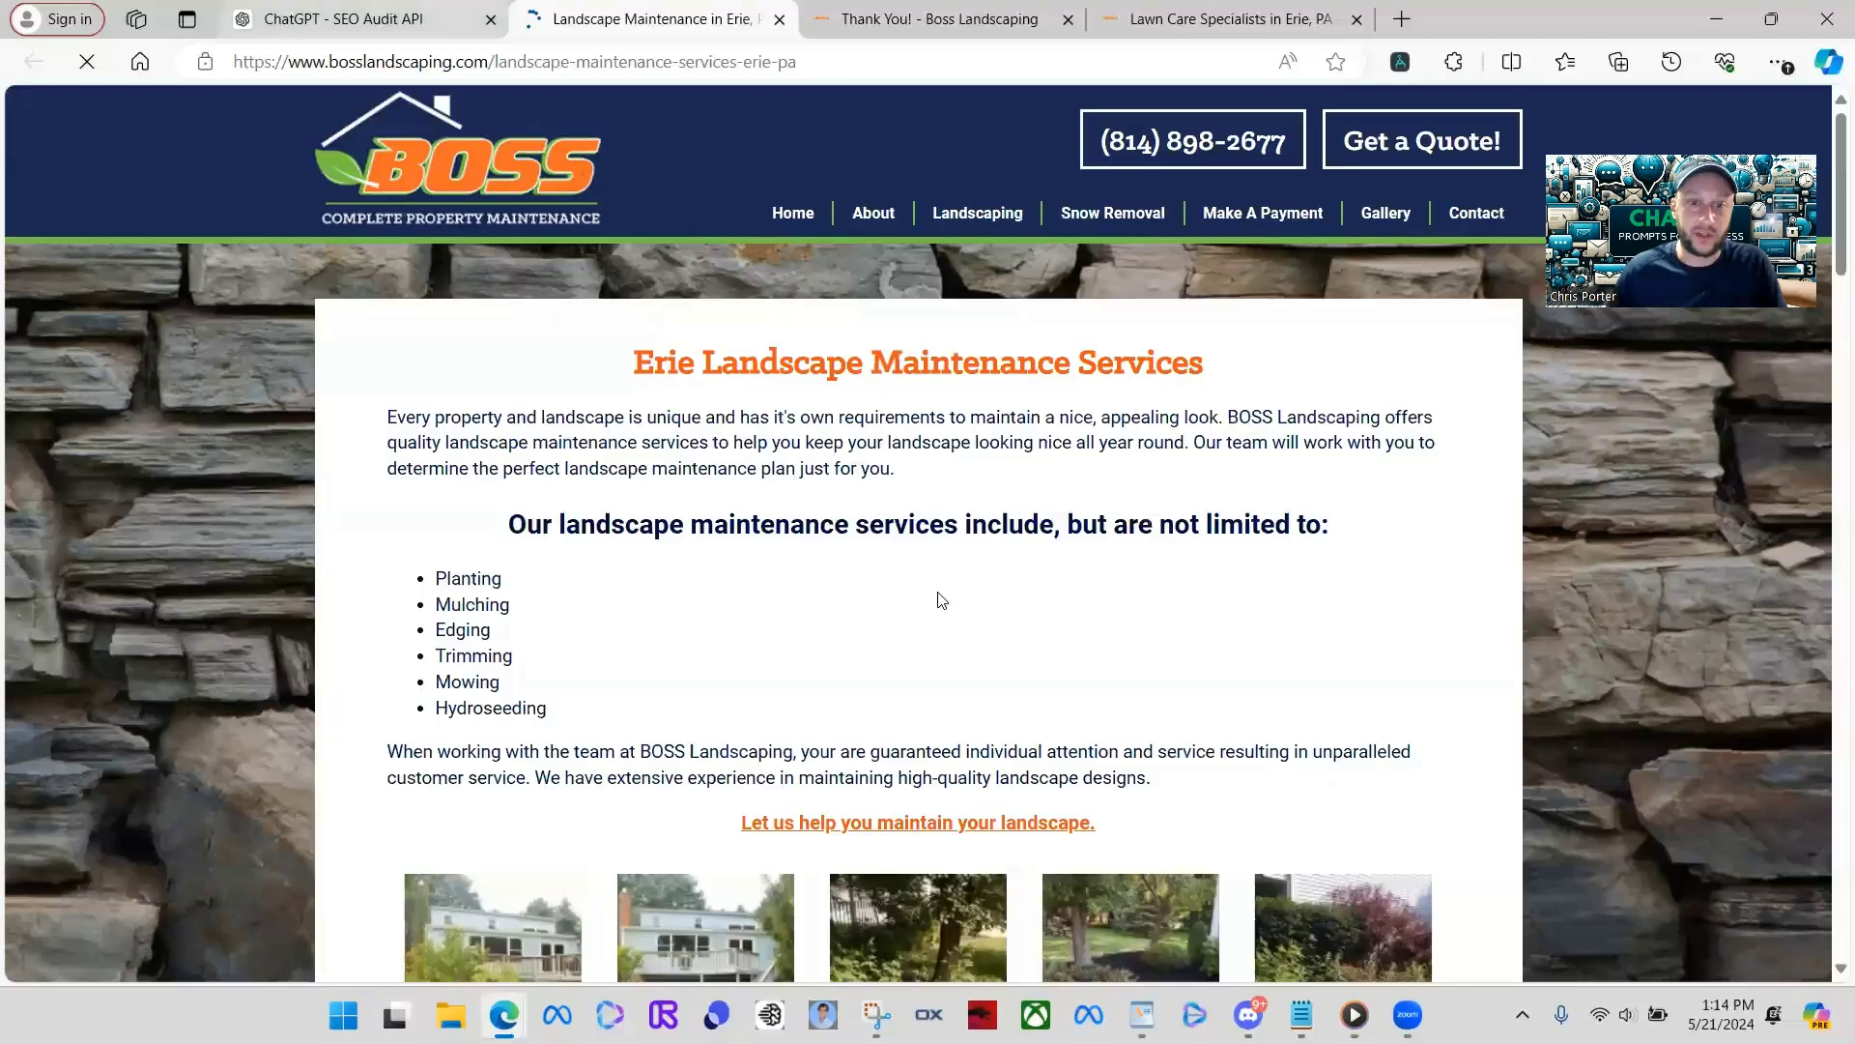
{"action": "key", "text": "ctrl+shift+Tab"}
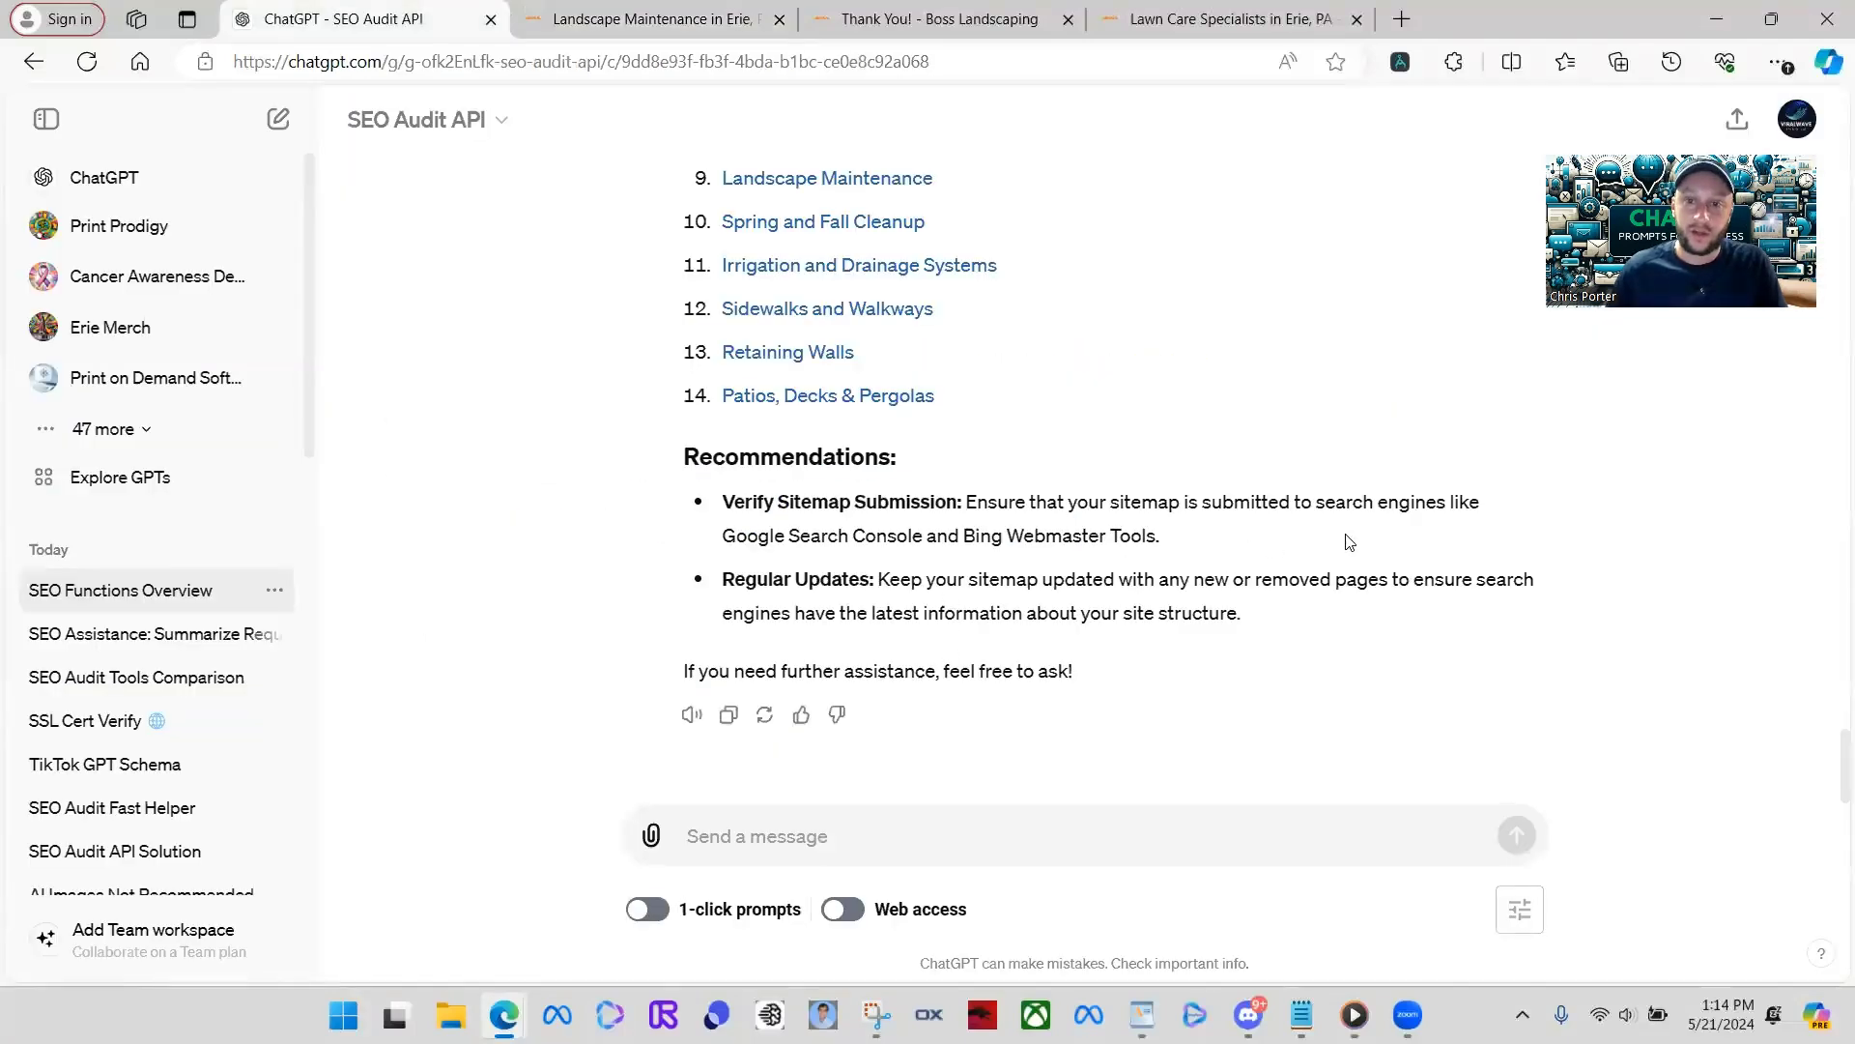
- Request function number 2, the XSS check, on the pasted bosslandscaping.com address
{"action": "left_click_drag", "start_coordinate": [692, 468], "coordinate": [1075, 671]}
{"action": "scroll", "coordinate": [1156, 549], "scroll_direction": "up", "scroll_amount": 10}
{"action": "scroll", "coordinate": [1156, 549], "scroll_direction": "up", "scroll_amount": 15}
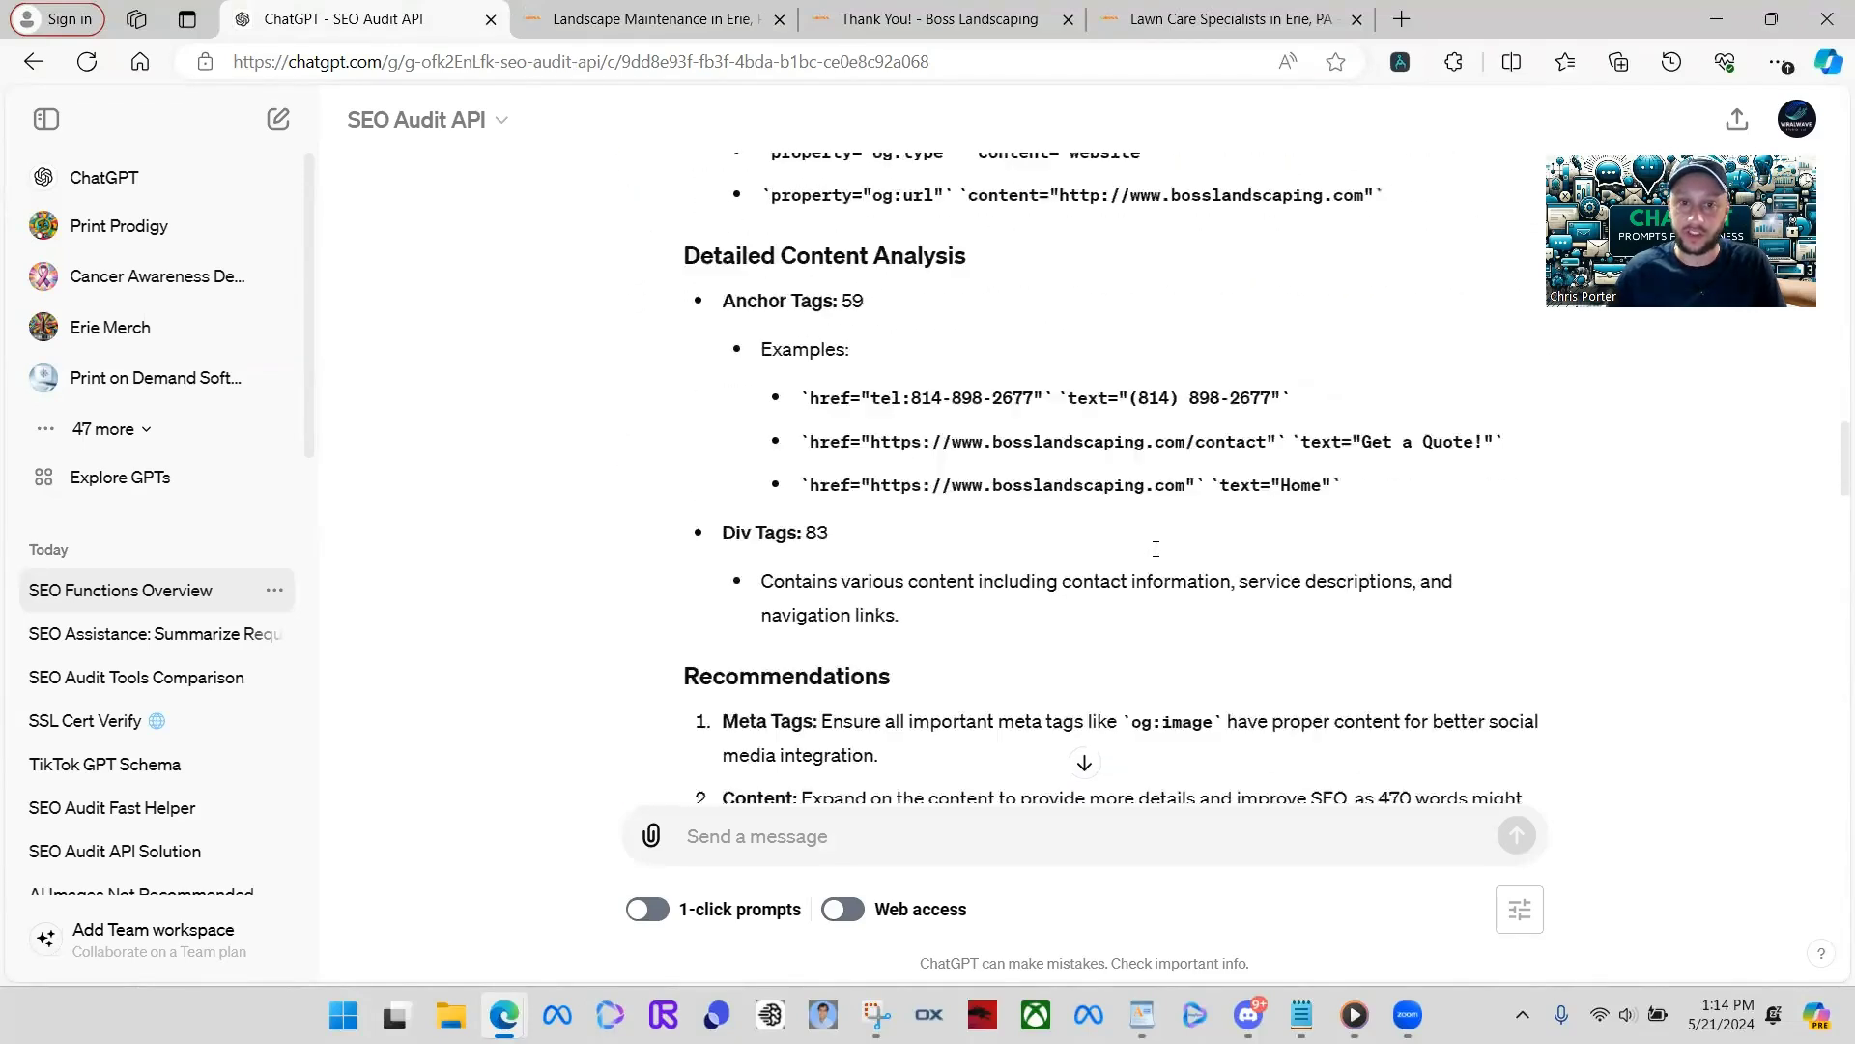
{"action": "scroll", "coordinate": [1158, 557], "scroll_direction": "up", "scroll_amount": 15}
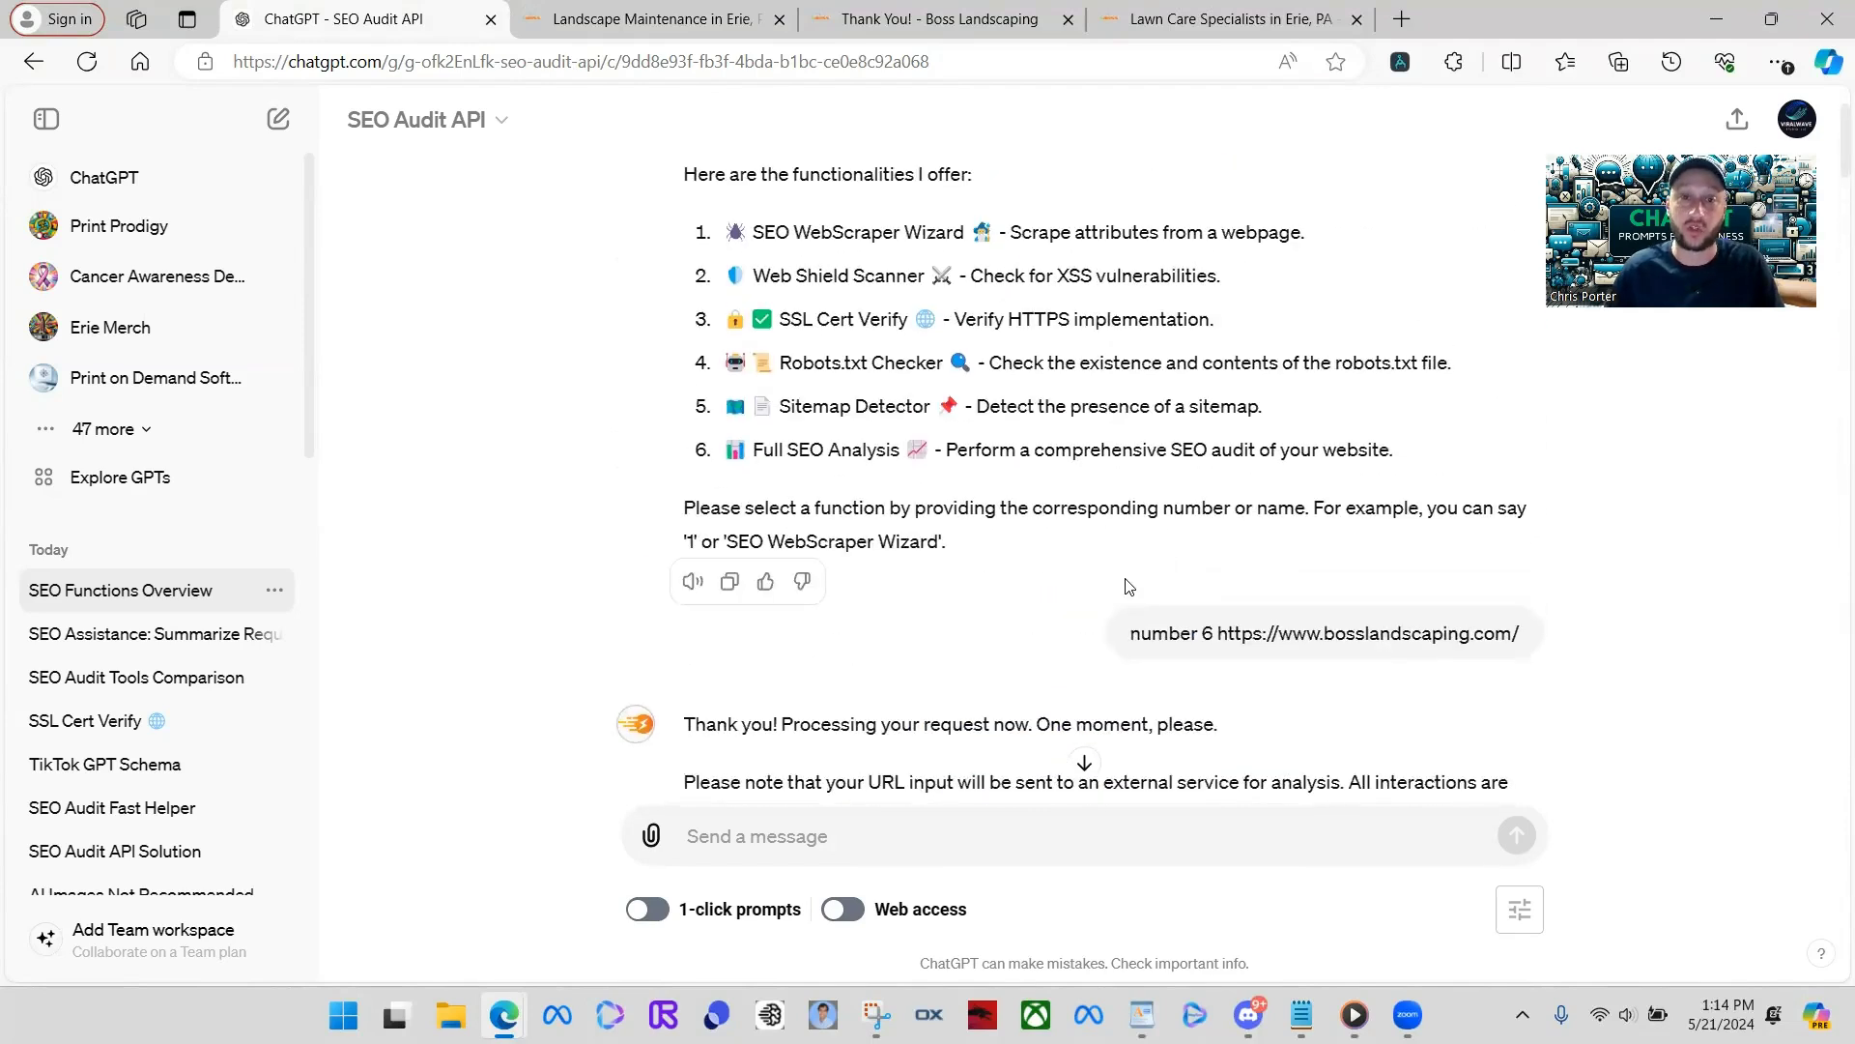
{"action": "type", "text": "okay run"}
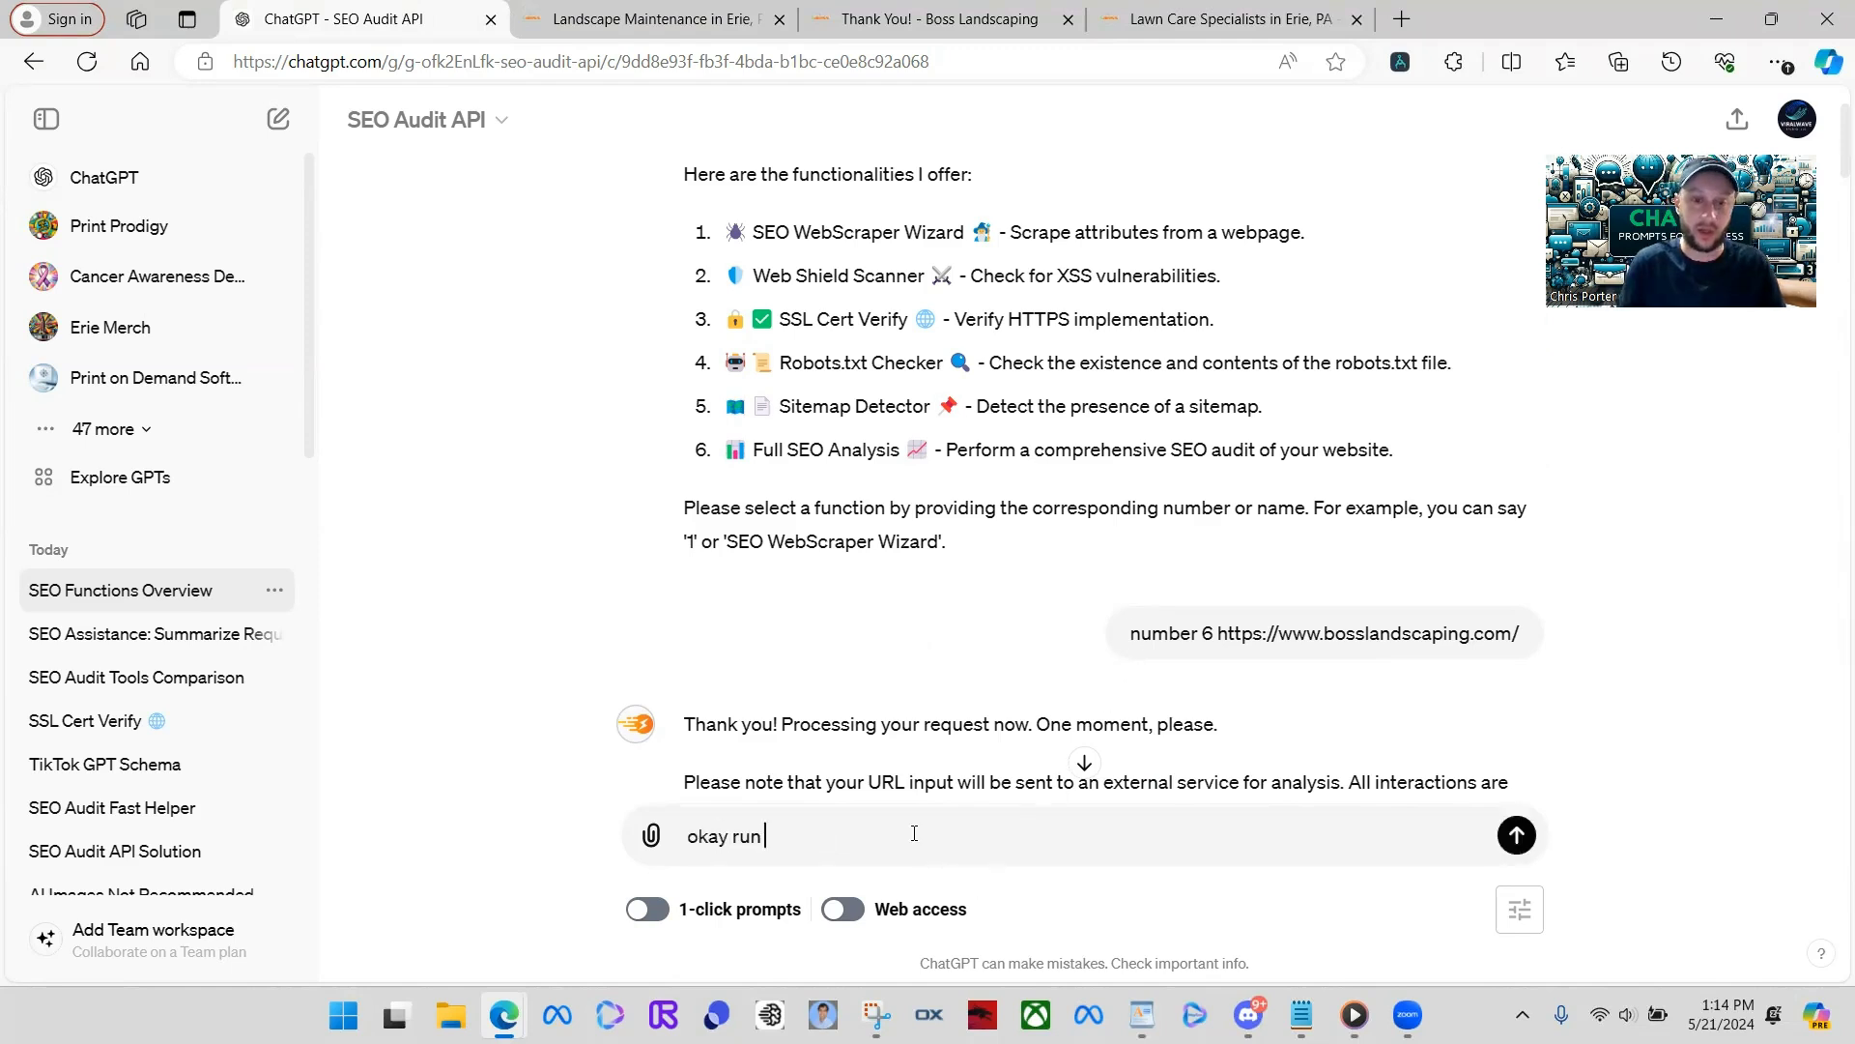
{"action": "type", "text": " number 2"}
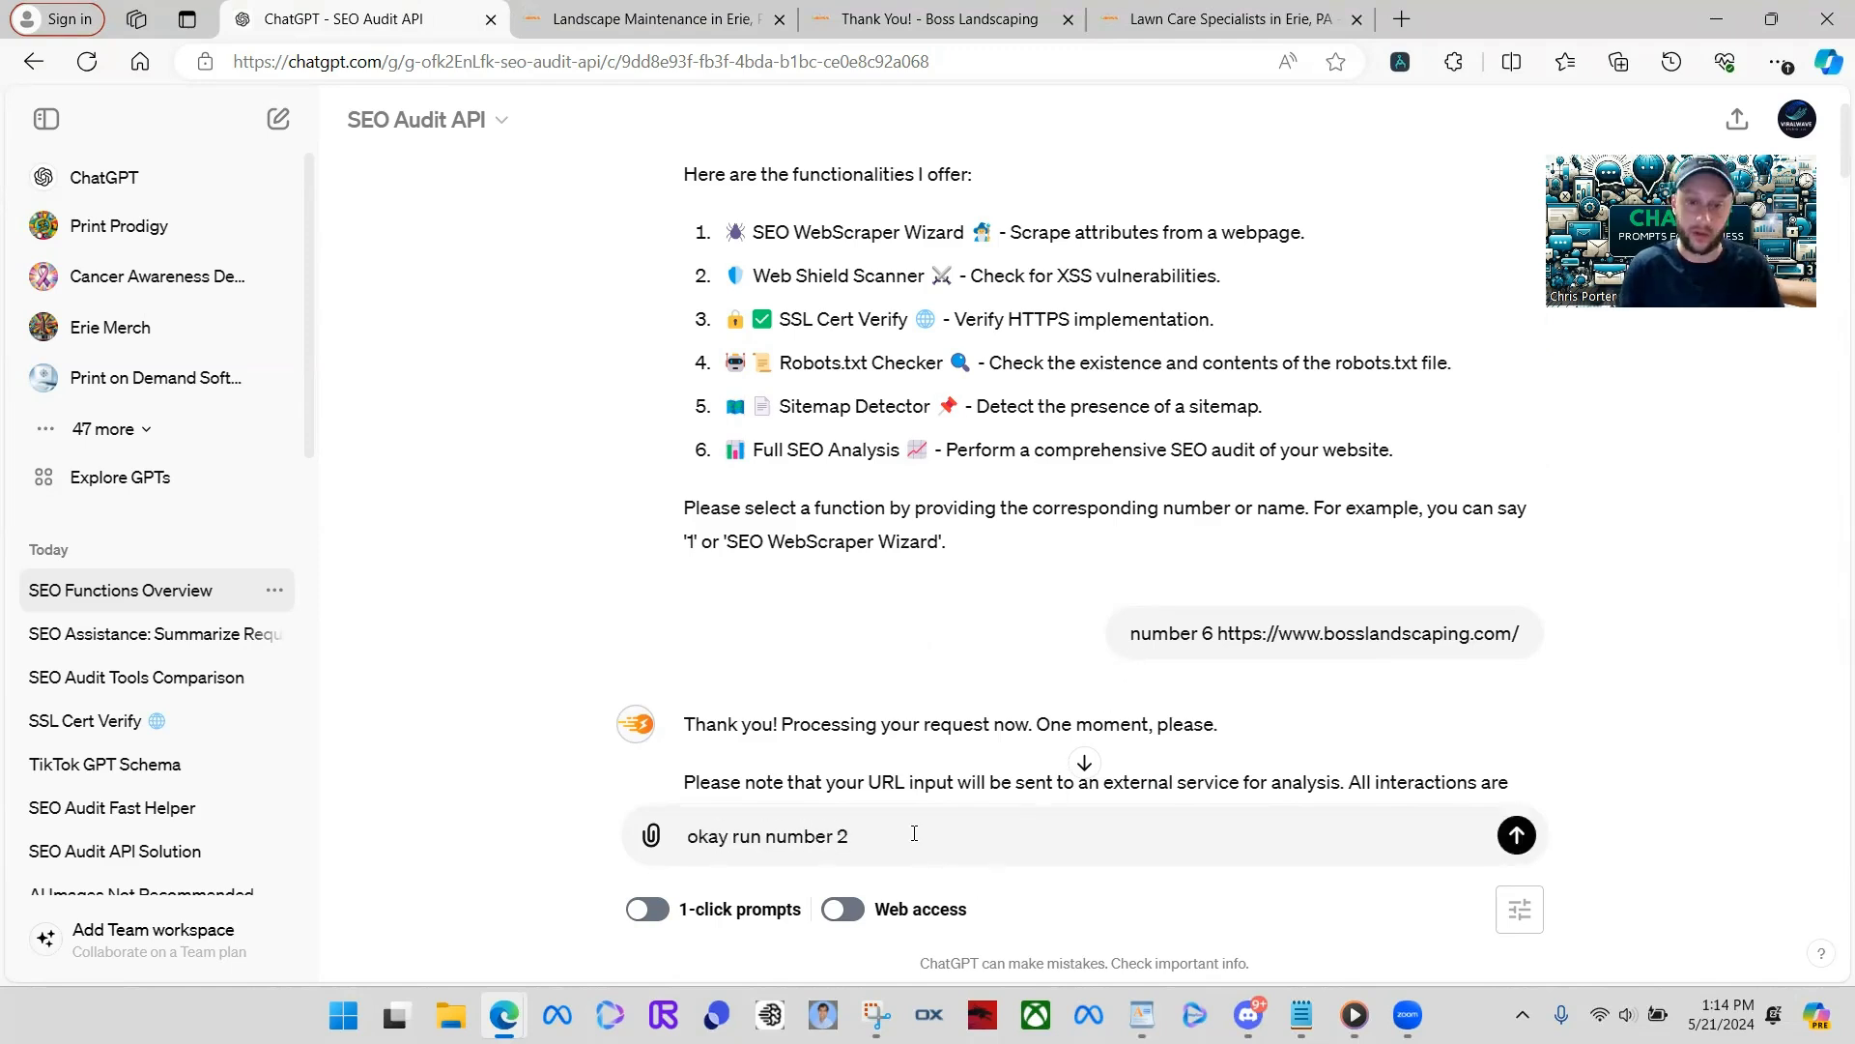
{"action": "type", "text": "https://www.bosslandscaping.com/"}
{"action": "key", "text": "Return"}
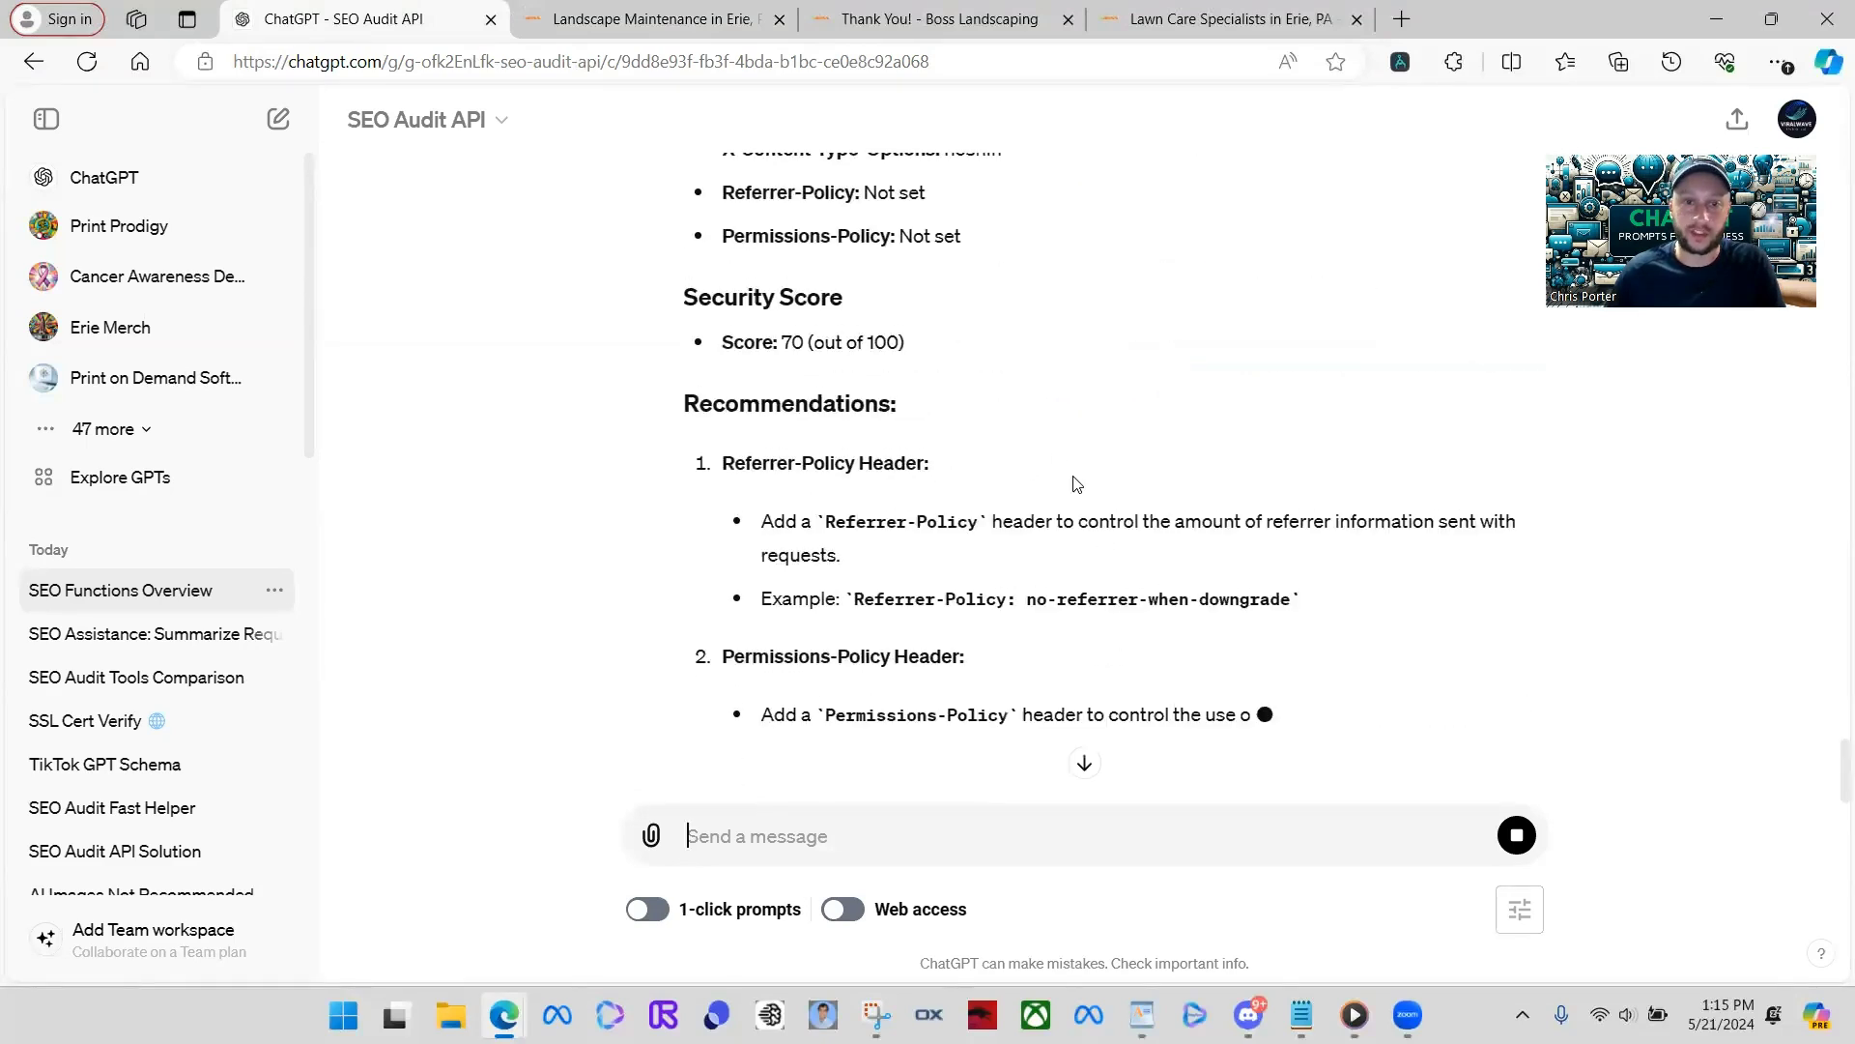
- Review the Web Shield Scanner results, highlighting the Referrer-Policy header recommendation
{"action": "scroll", "coordinate": [1082, 486], "scroll_direction": "up", "scroll_amount": 3}
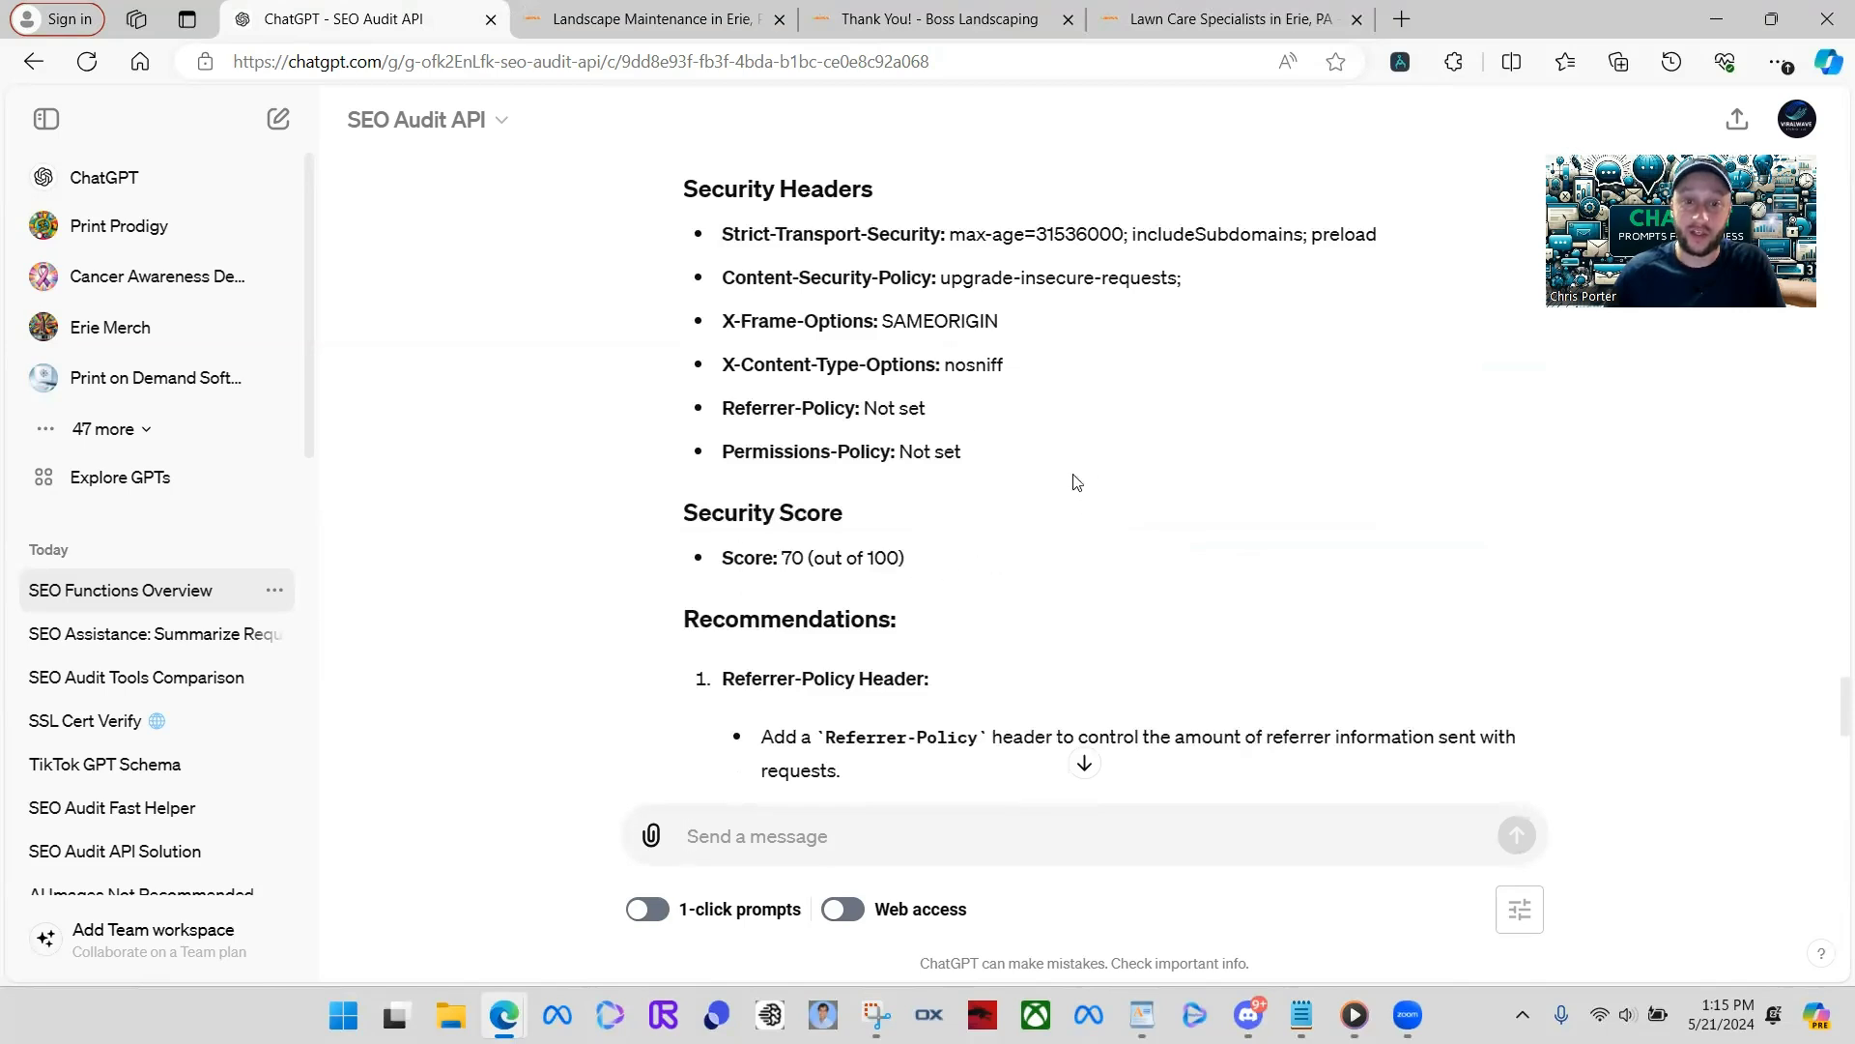
{"action": "scroll", "coordinate": [957, 427], "scroll_direction": "down", "scroll_amount": 5}
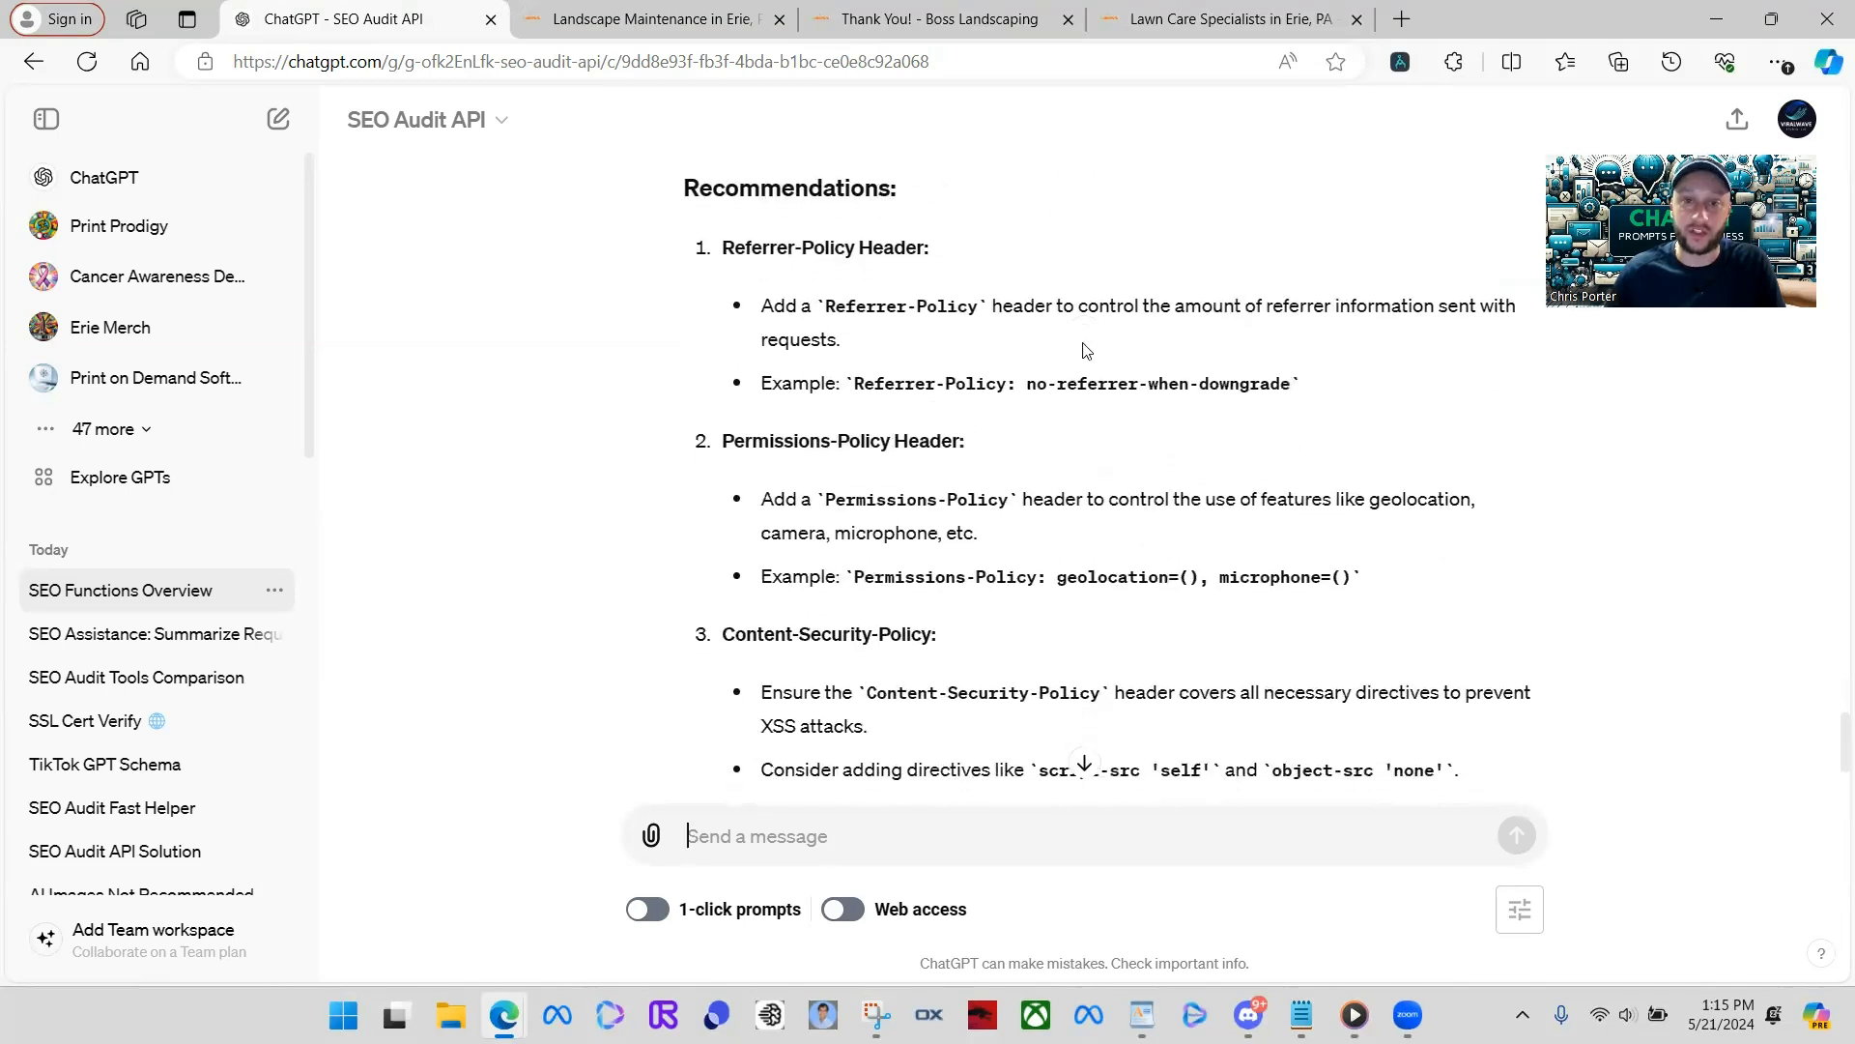
{"action": "left_click_drag", "start_coordinate": [823, 307], "coordinate": [1417, 402]}
{"action": "left_click", "coordinate": [1158, 629]}
{"action": "scroll", "coordinate": [1158, 629], "scroll_direction": "down", "scroll_amount": 4}
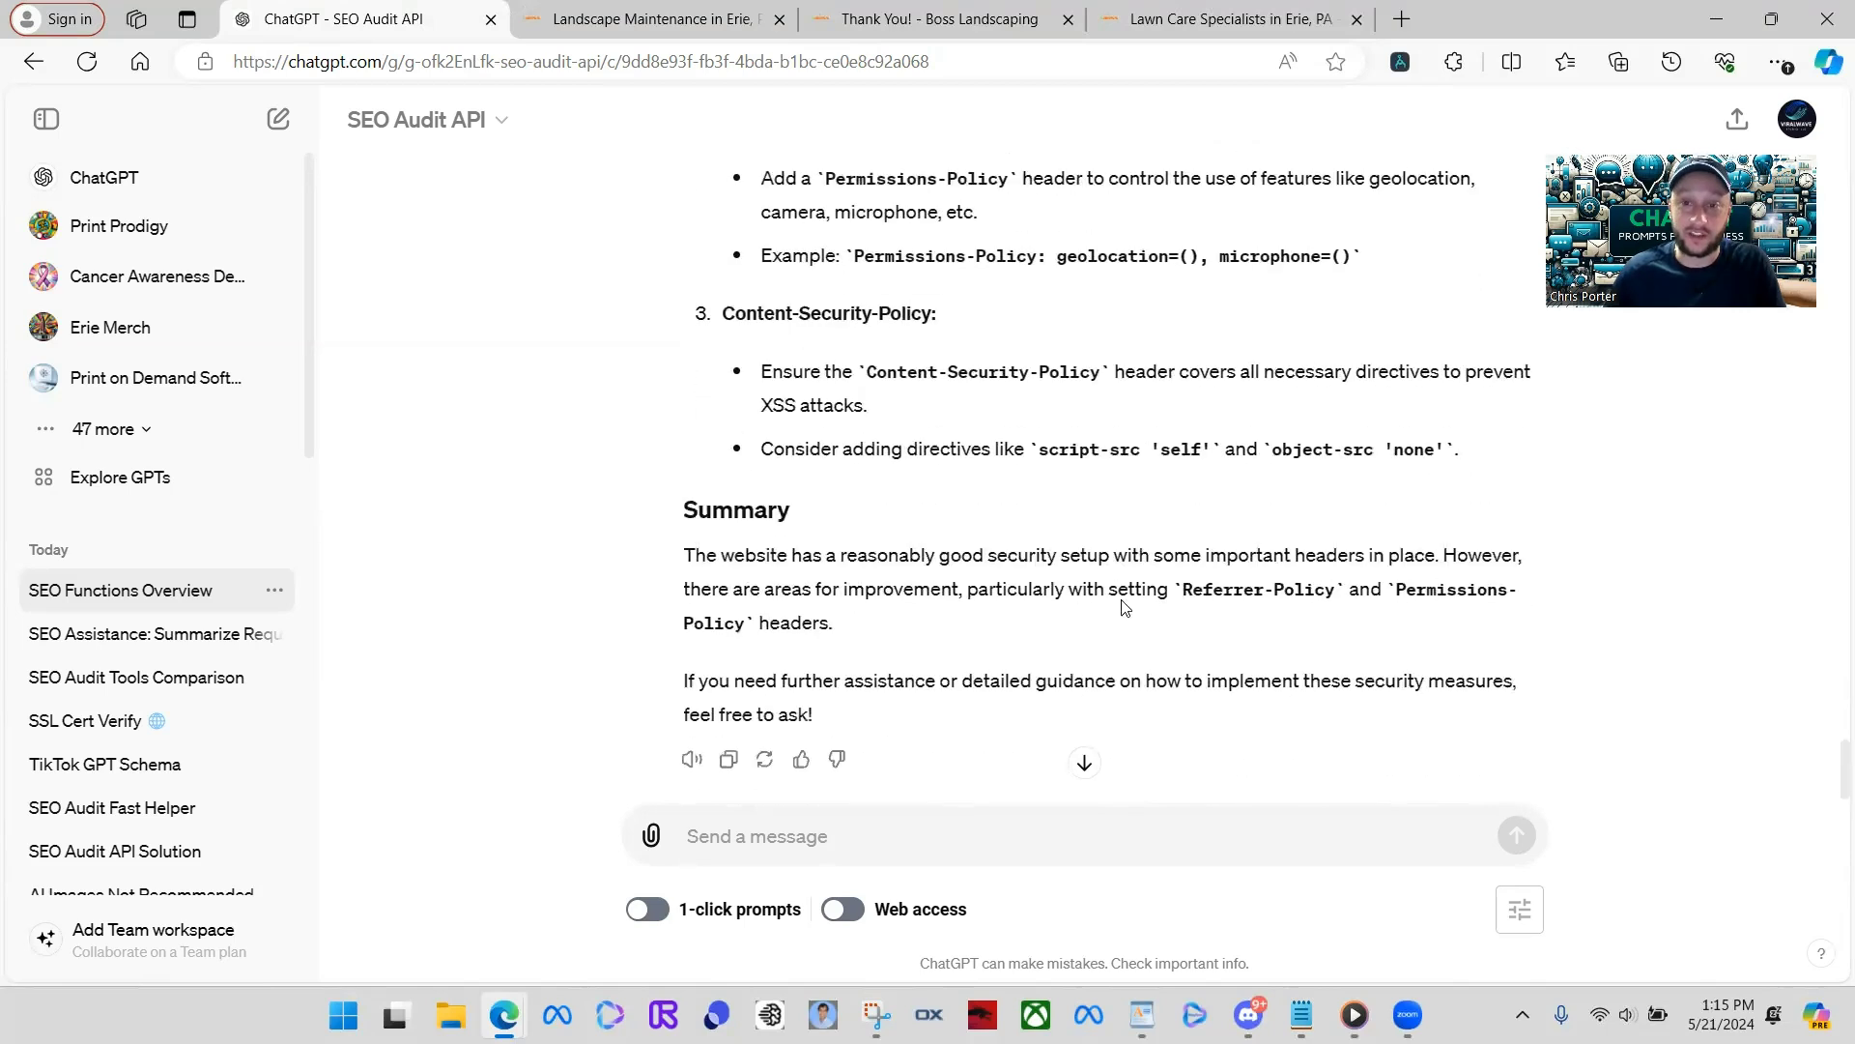
{"action": "scroll", "coordinate": [1054, 502], "scroll_direction": "up", "scroll_amount": 3}
{"action": "scroll", "coordinate": [1054, 502], "scroll_direction": "up", "scroll_amount": 10}
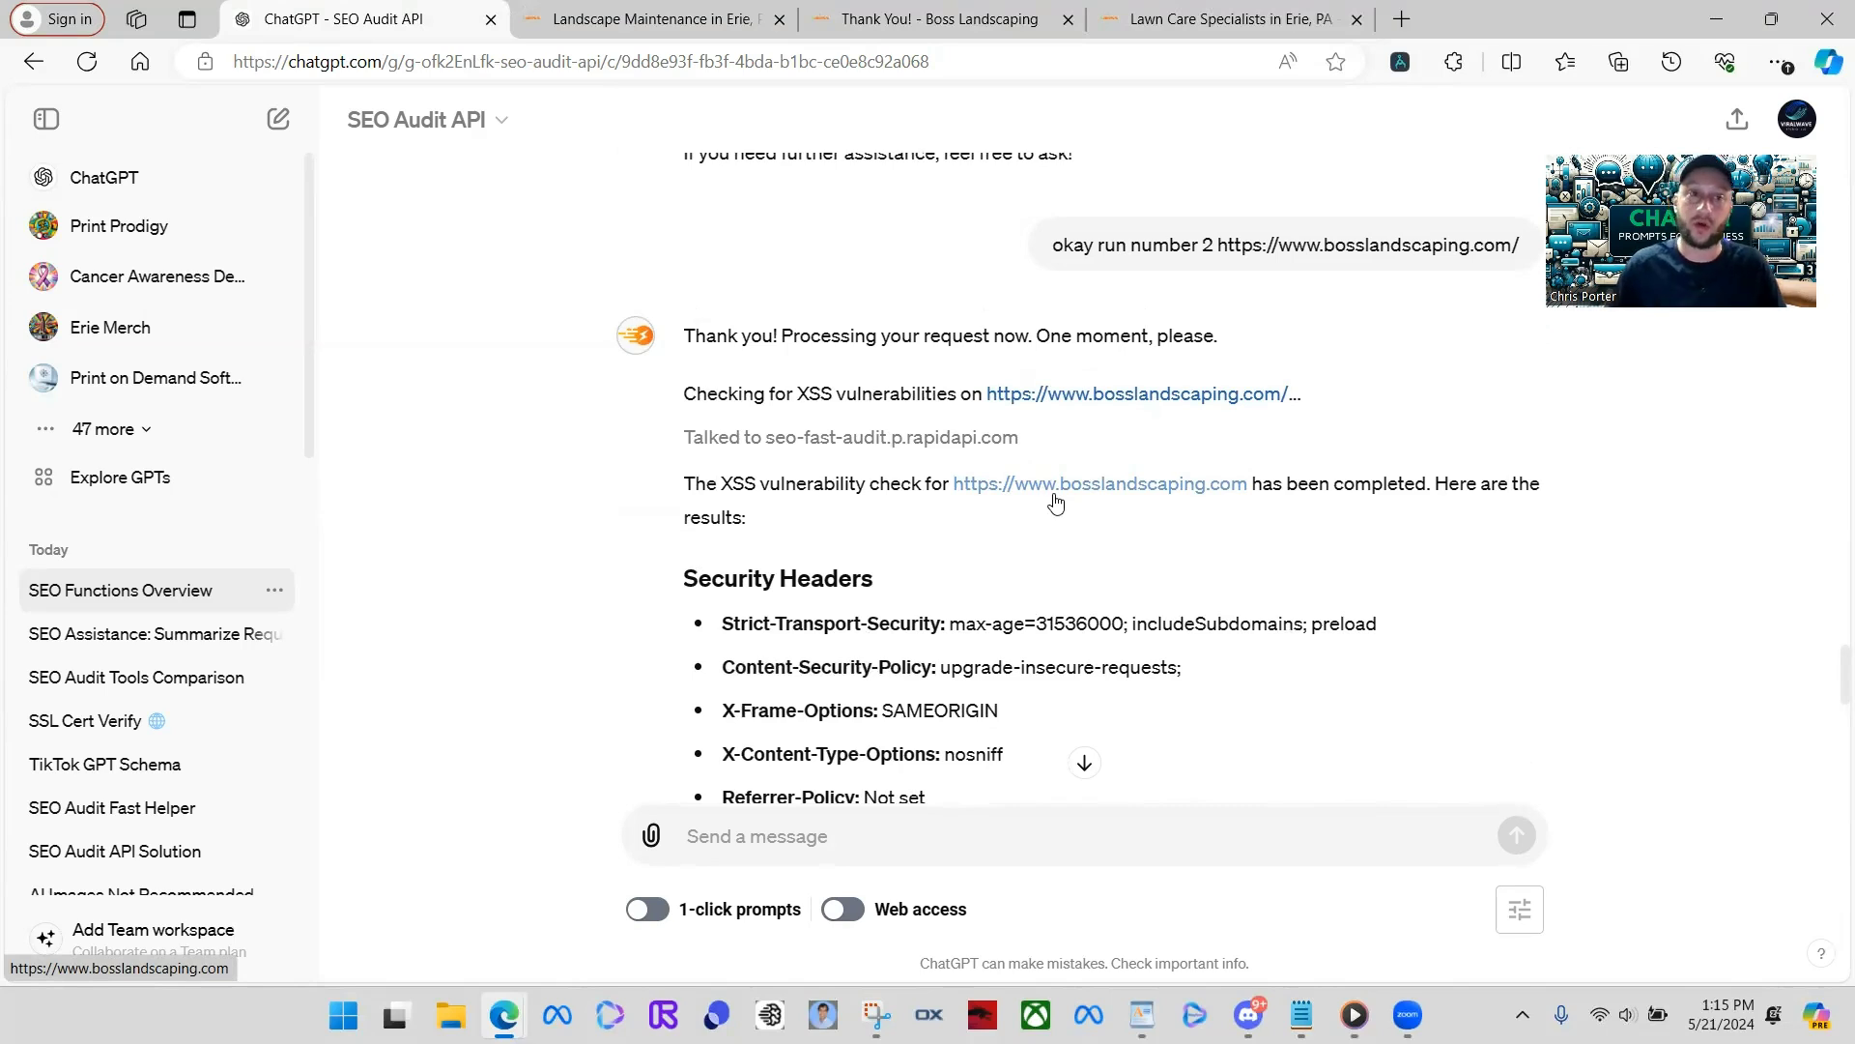
{"action": "scroll", "coordinate": [1058, 504], "scroll_direction": "down", "scroll_amount": 10}
{"action": "scroll", "coordinate": [1063, 506], "scroll_direction": "up", "scroll_amount": 1}
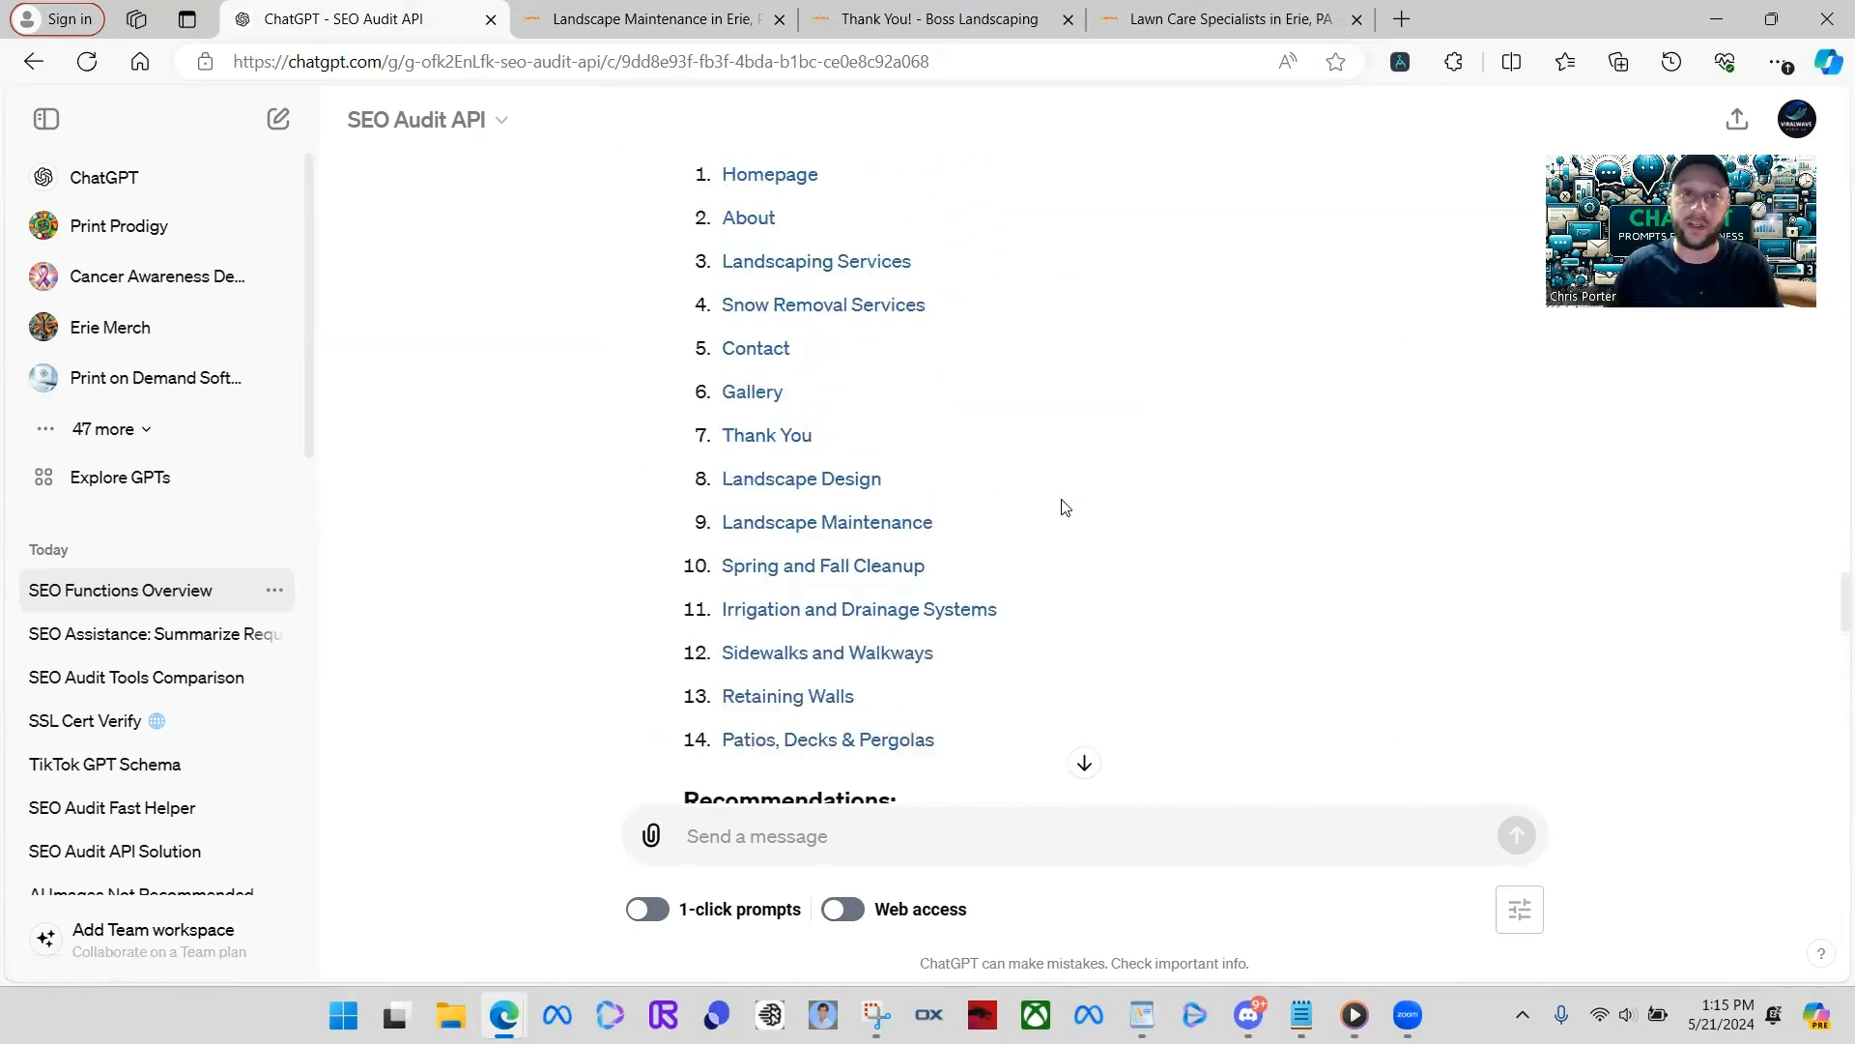
{"action": "scroll", "coordinate": [1071, 509], "scroll_direction": "down", "scroll_amount": 5}
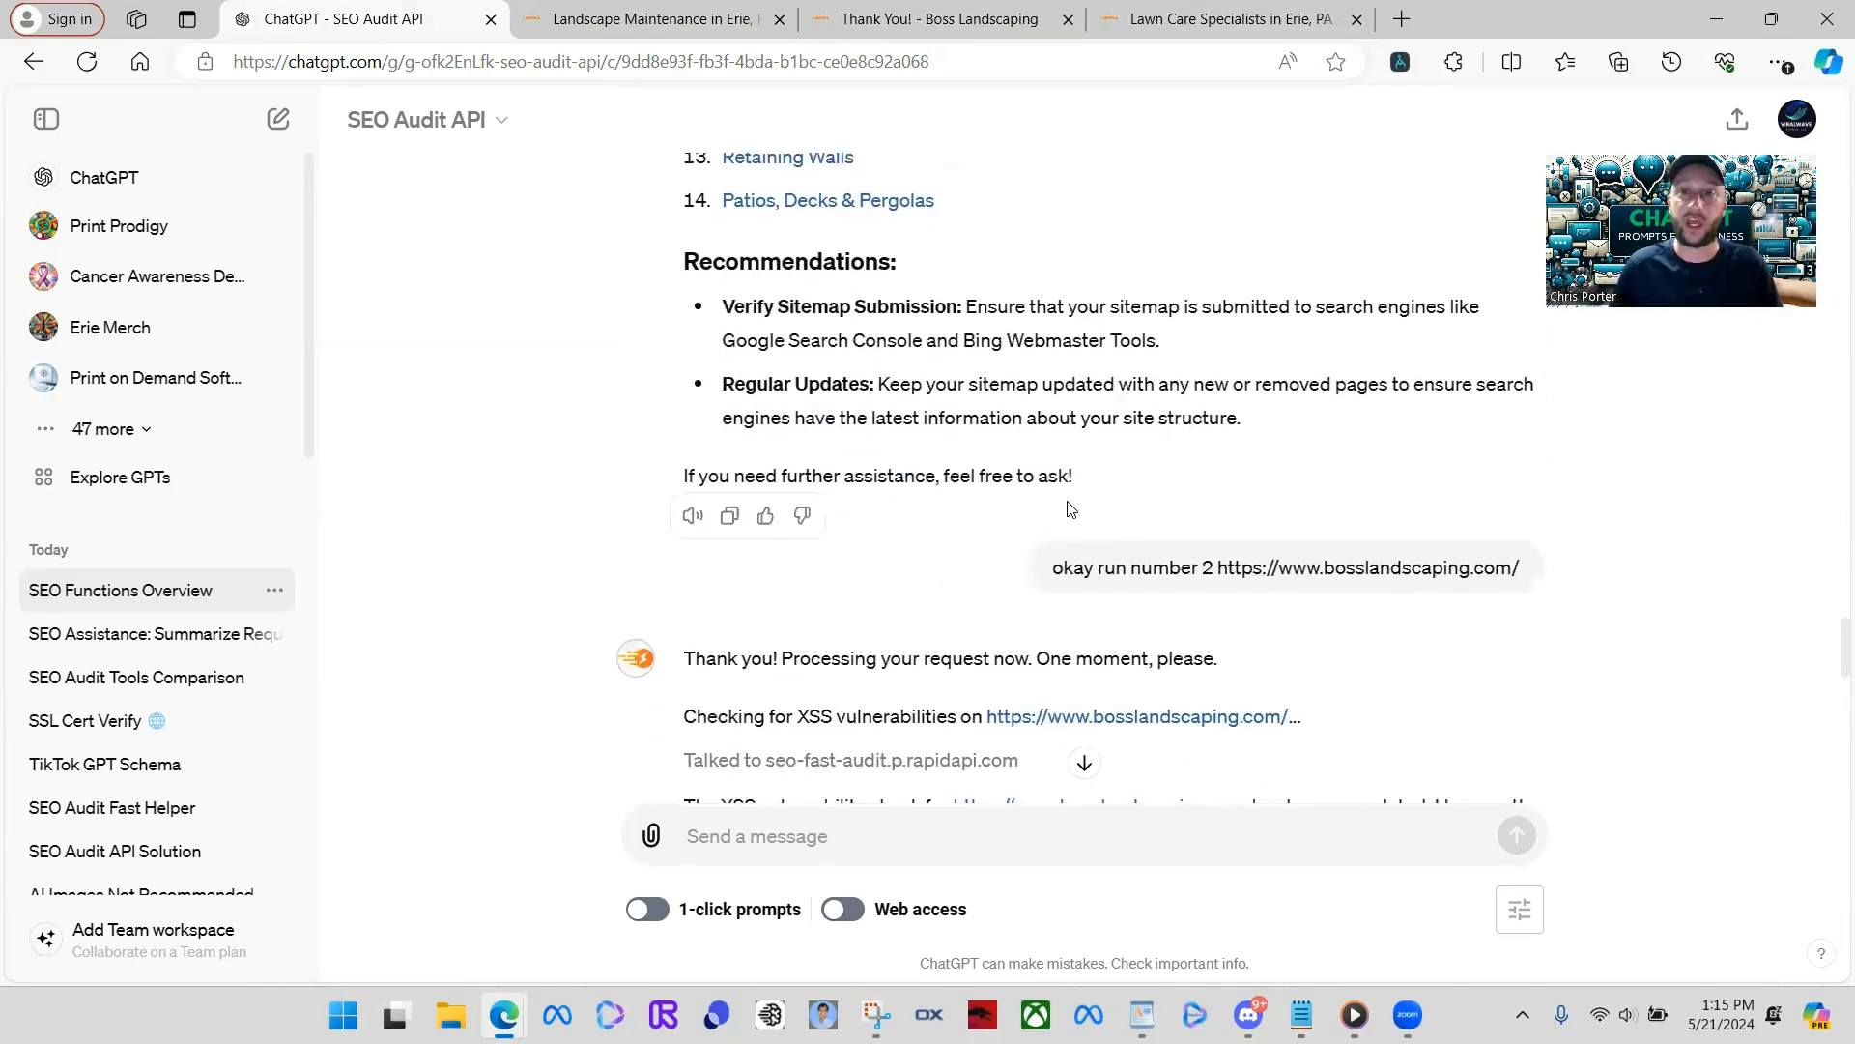
{"action": "scroll", "coordinate": [1071, 509], "scroll_direction": "down", "scroll_amount": 7}
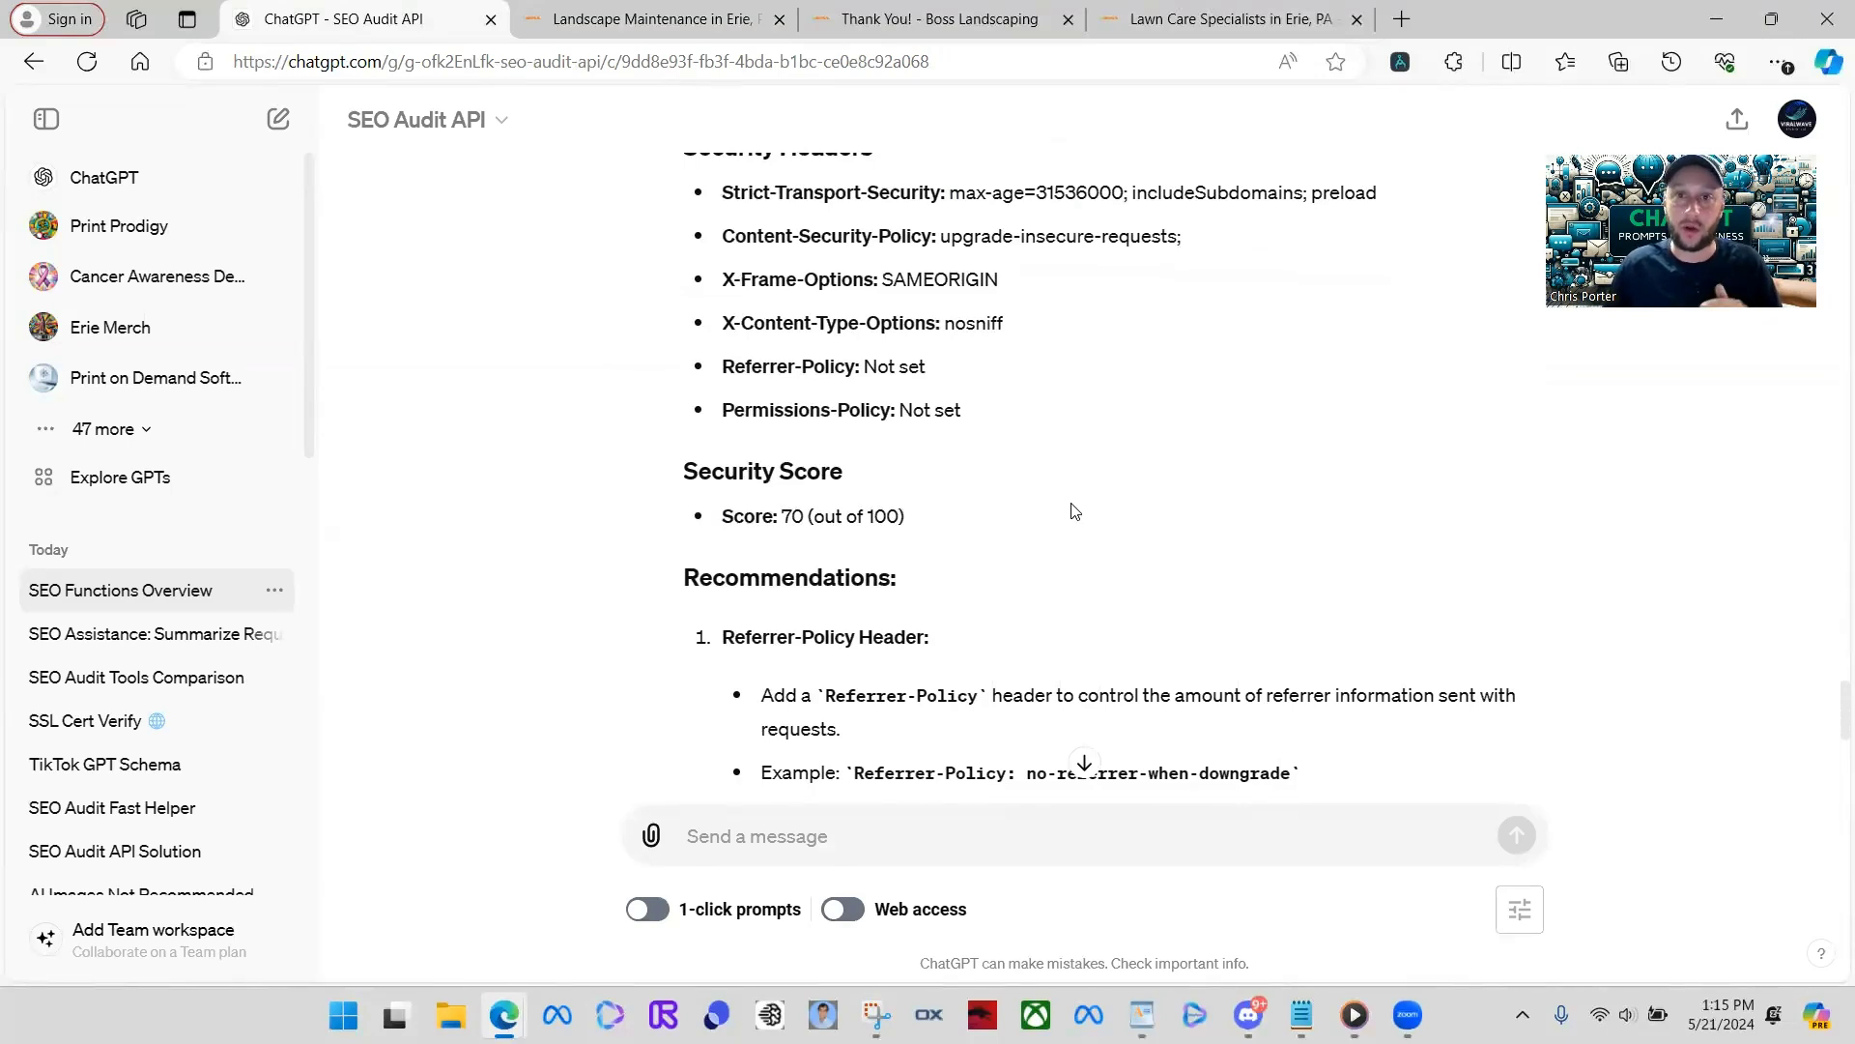
{"action": "scroll", "coordinate": [1077, 513], "scroll_direction": "down", "scroll_amount": 5}
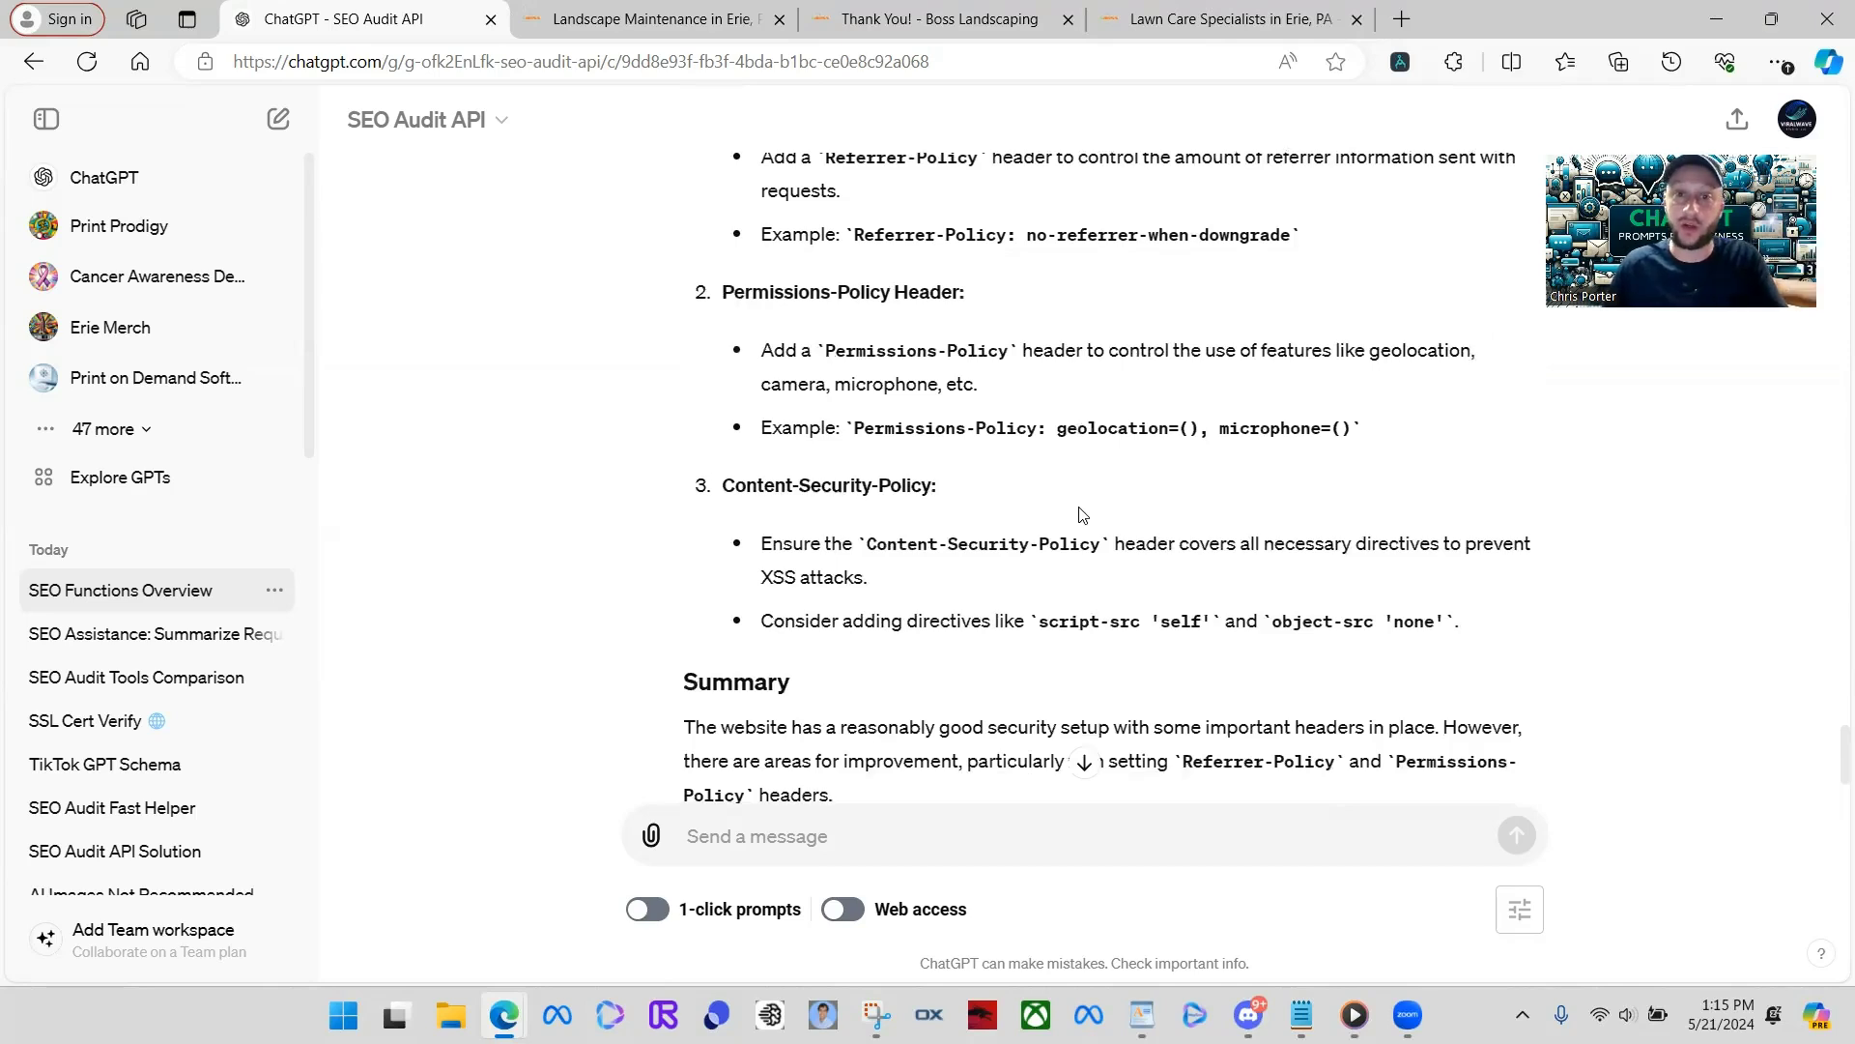
{"action": "scroll", "coordinate": [1082, 515], "scroll_direction": "up", "scroll_amount": 12}
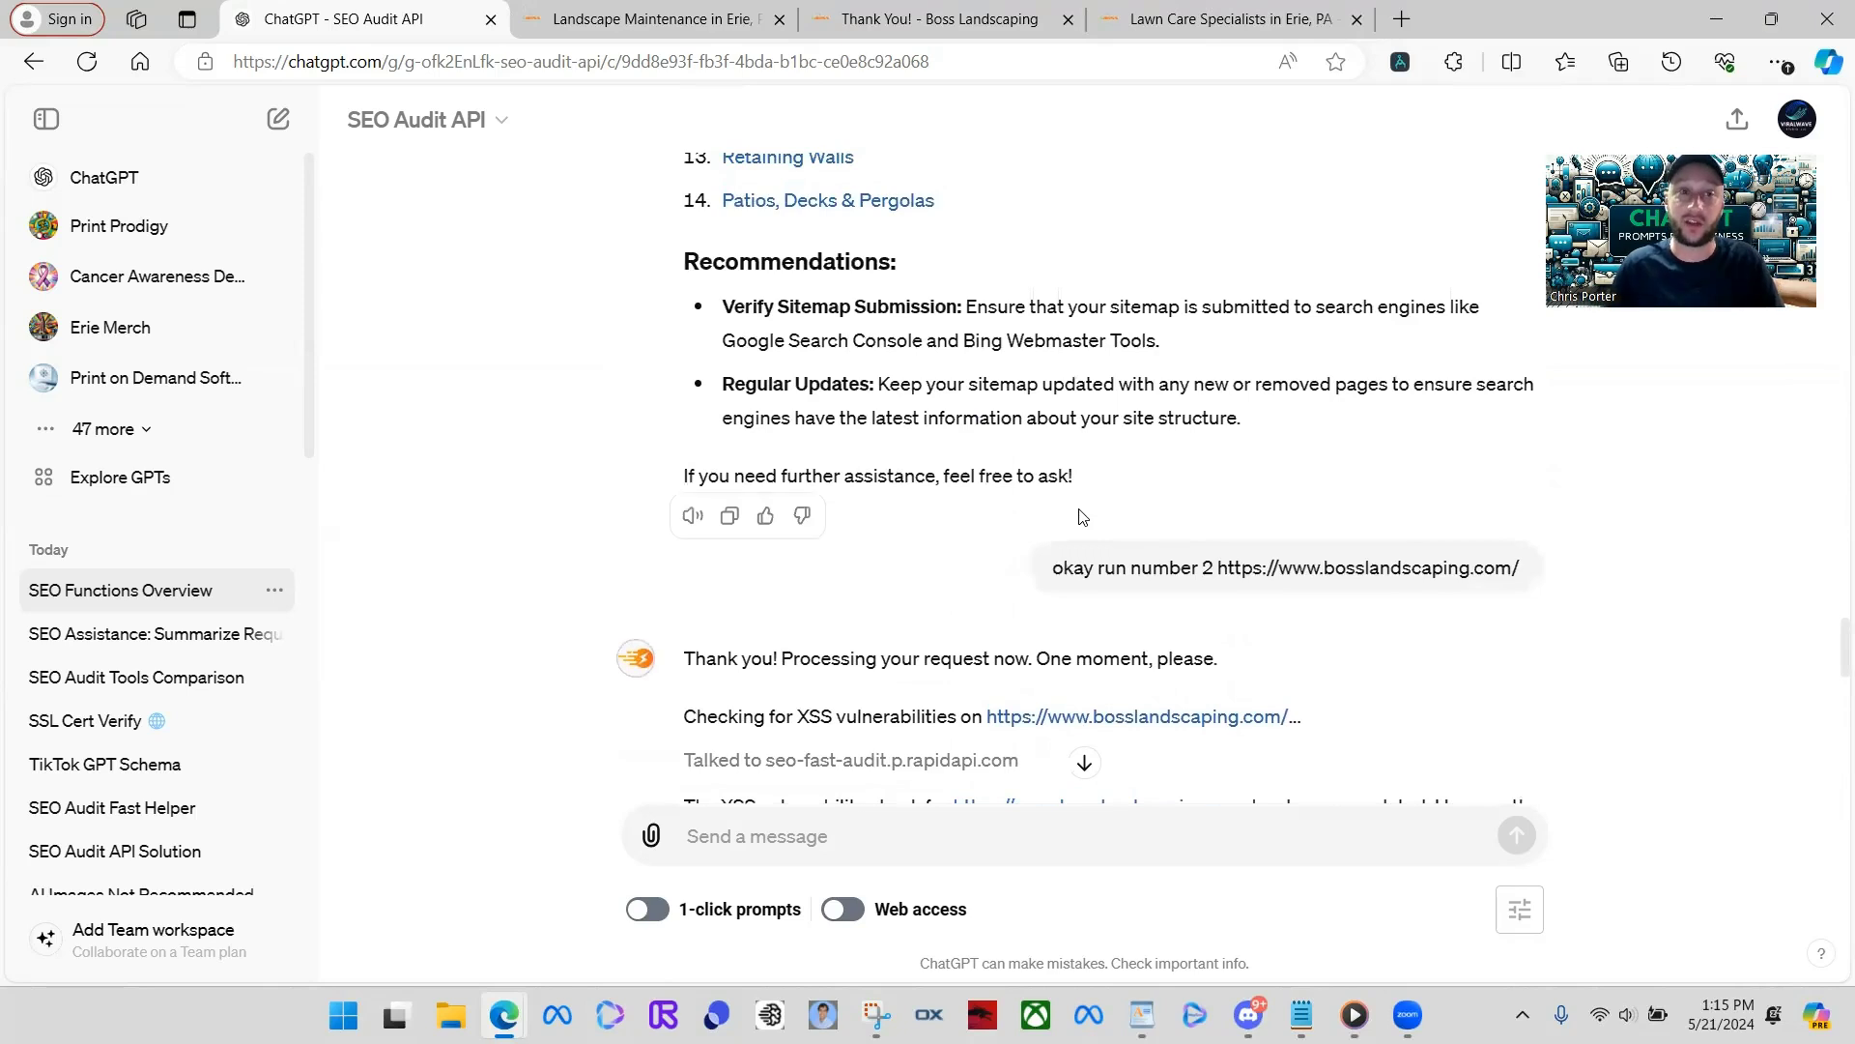
{"action": "scroll", "coordinate": [1089, 519], "scroll_direction": "up", "scroll_amount": 3}
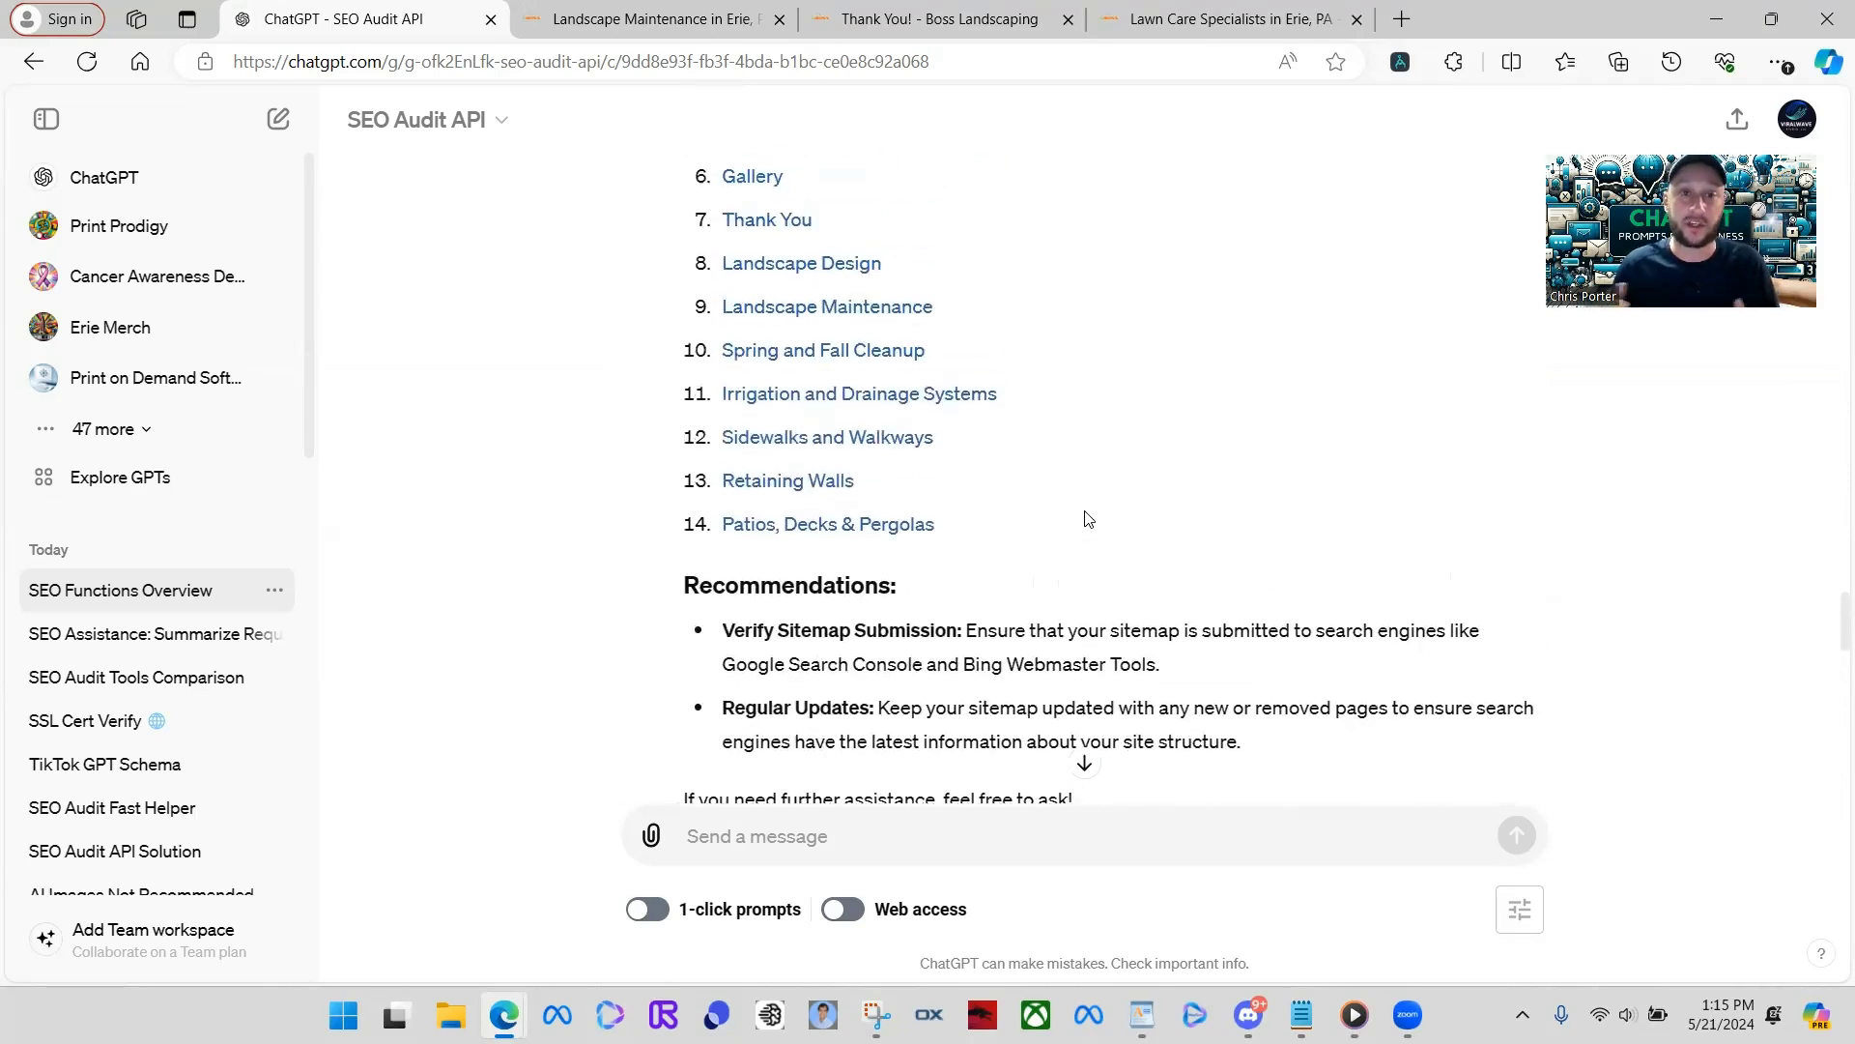
{"action": "scroll", "coordinate": [1088, 518], "scroll_direction": "up", "scroll_amount": 5}
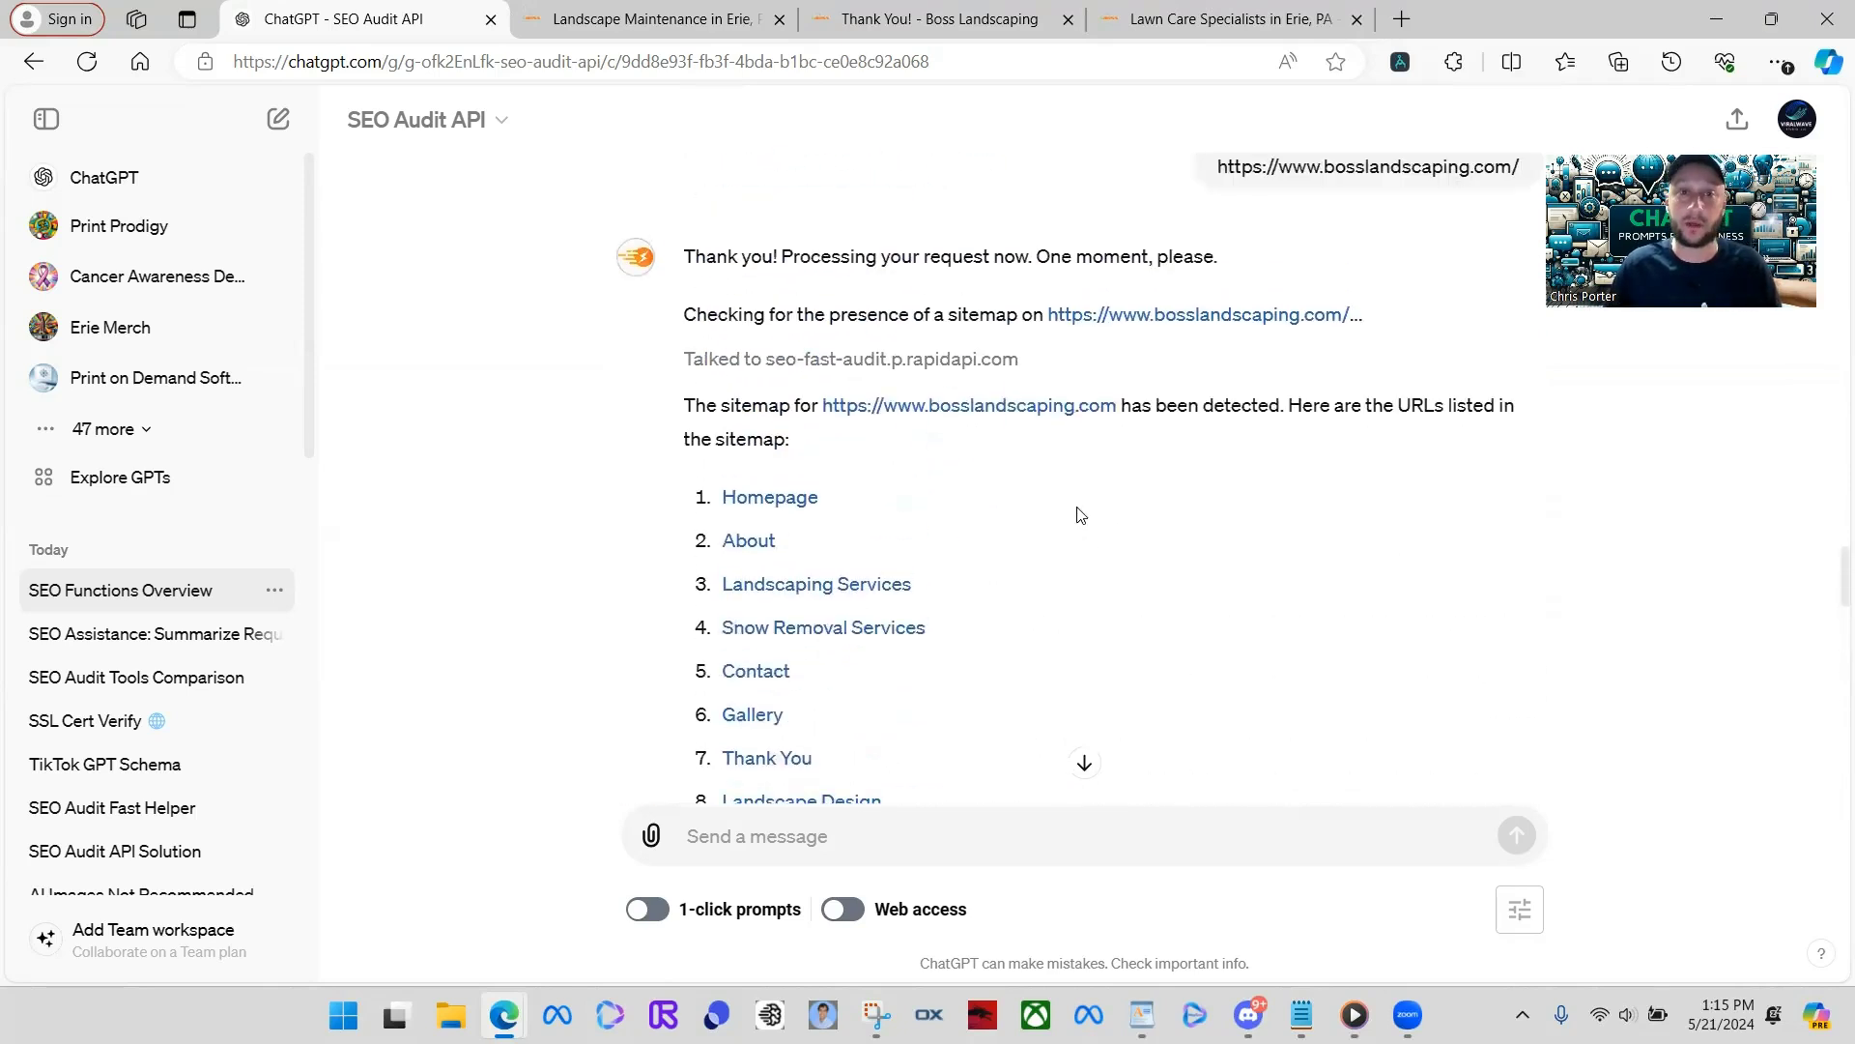
{"action": "scroll", "coordinate": [1082, 517], "scroll_direction": "up", "scroll_amount": 9}
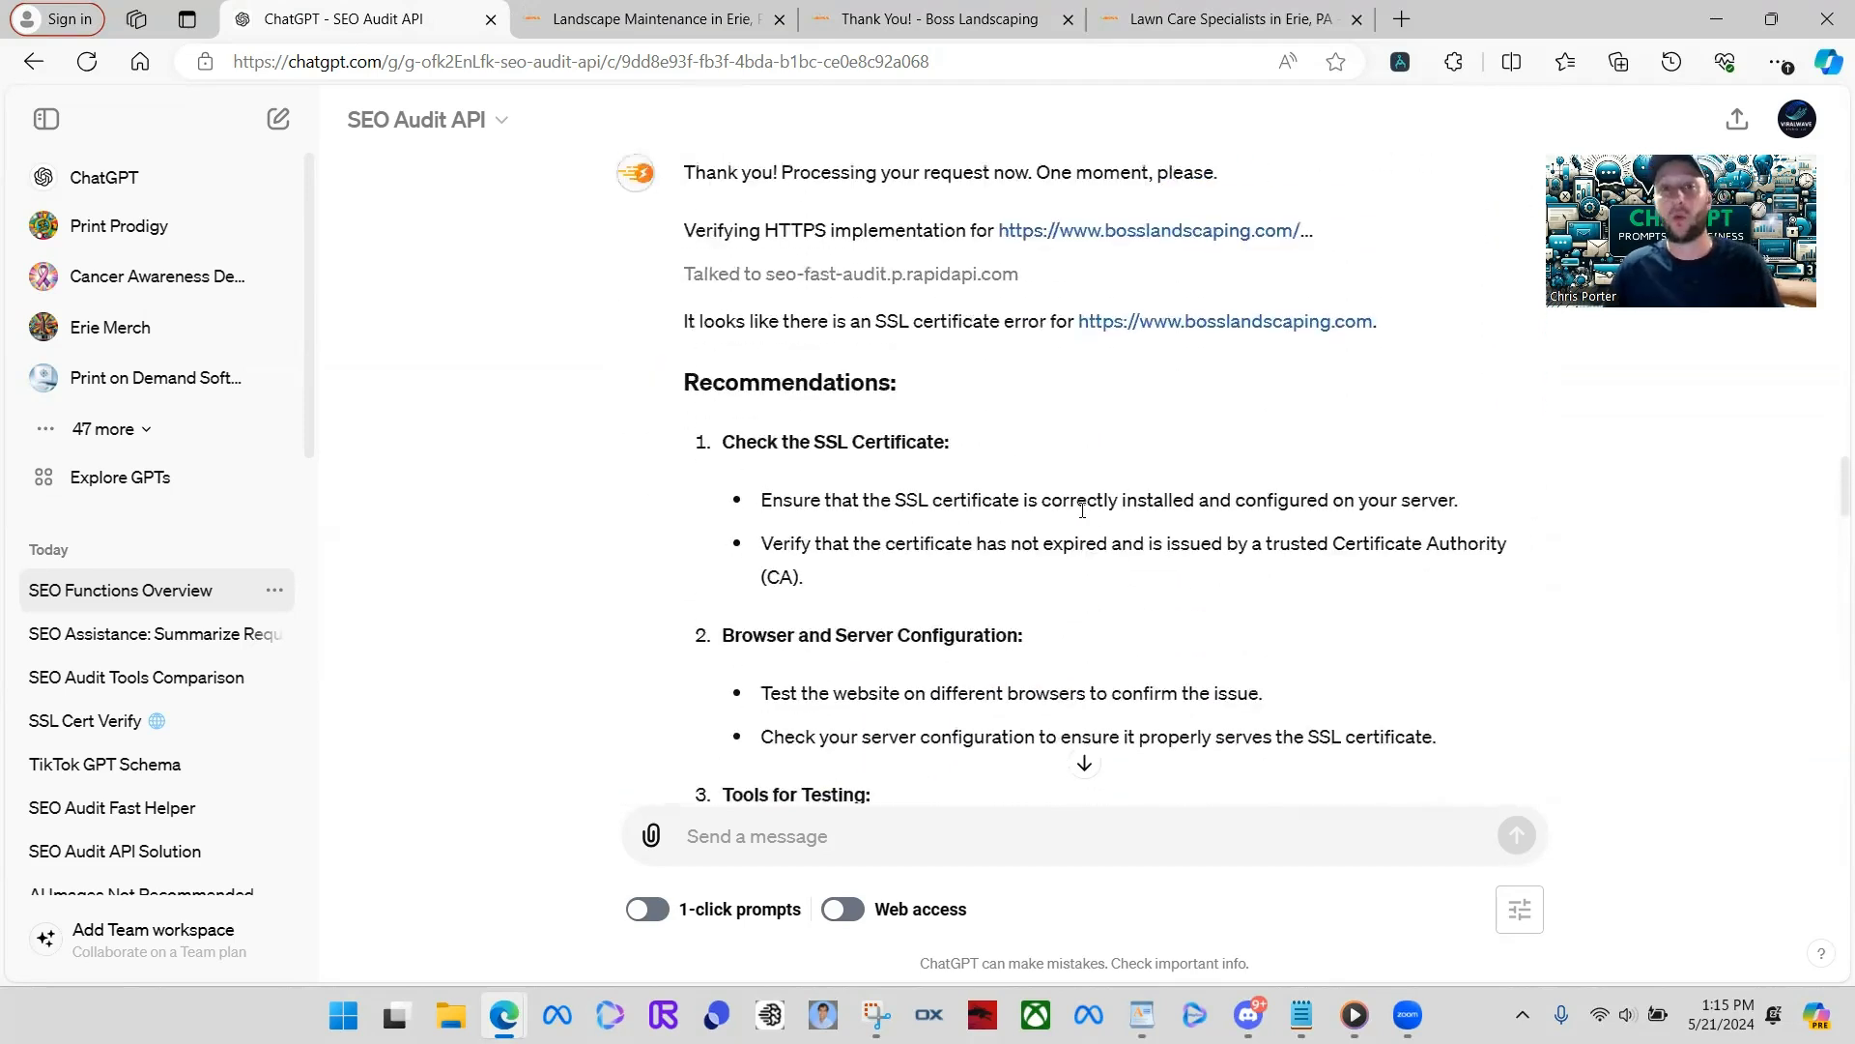
{"action": "scroll", "coordinate": [1083, 510], "scroll_direction": "up", "scroll_amount": 14}
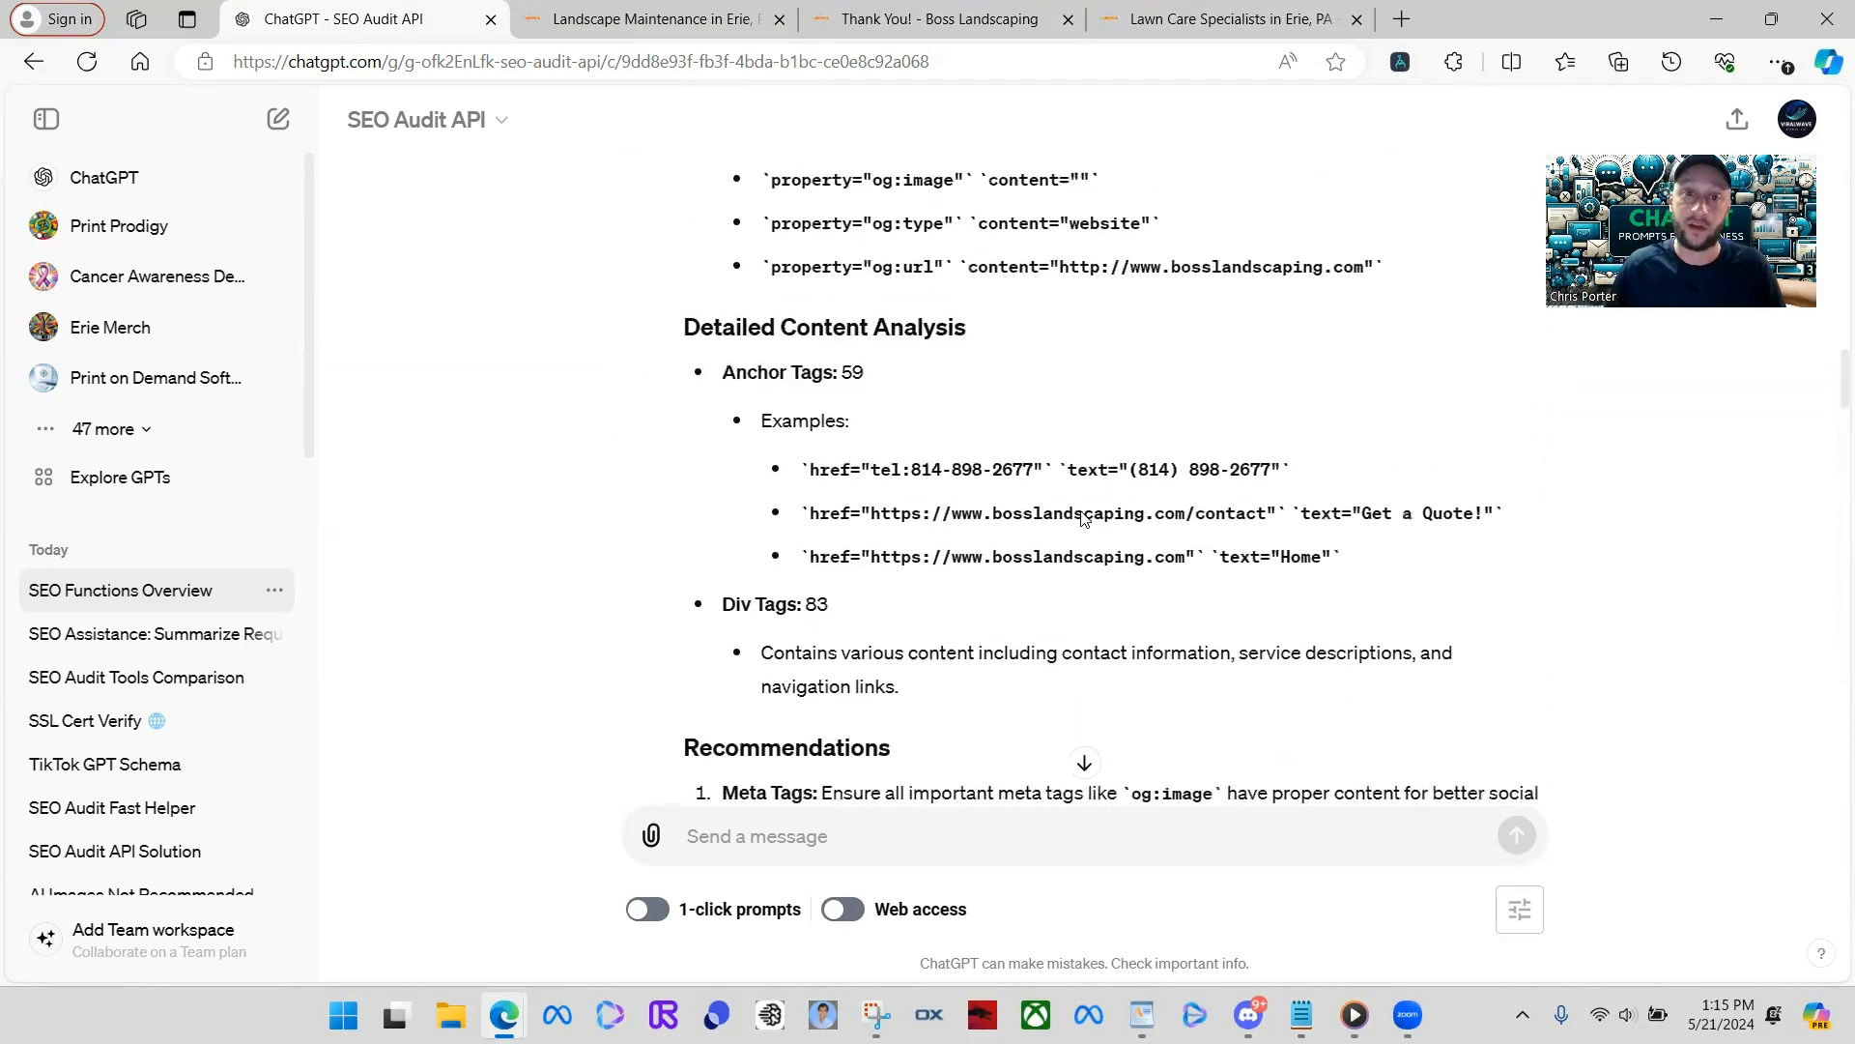
{"action": "scroll", "coordinate": [1084, 513], "scroll_direction": "up", "scroll_amount": 20}
{"action": "scroll", "coordinate": [1092, 520], "scroll_direction": "down", "scroll_amount": 3}
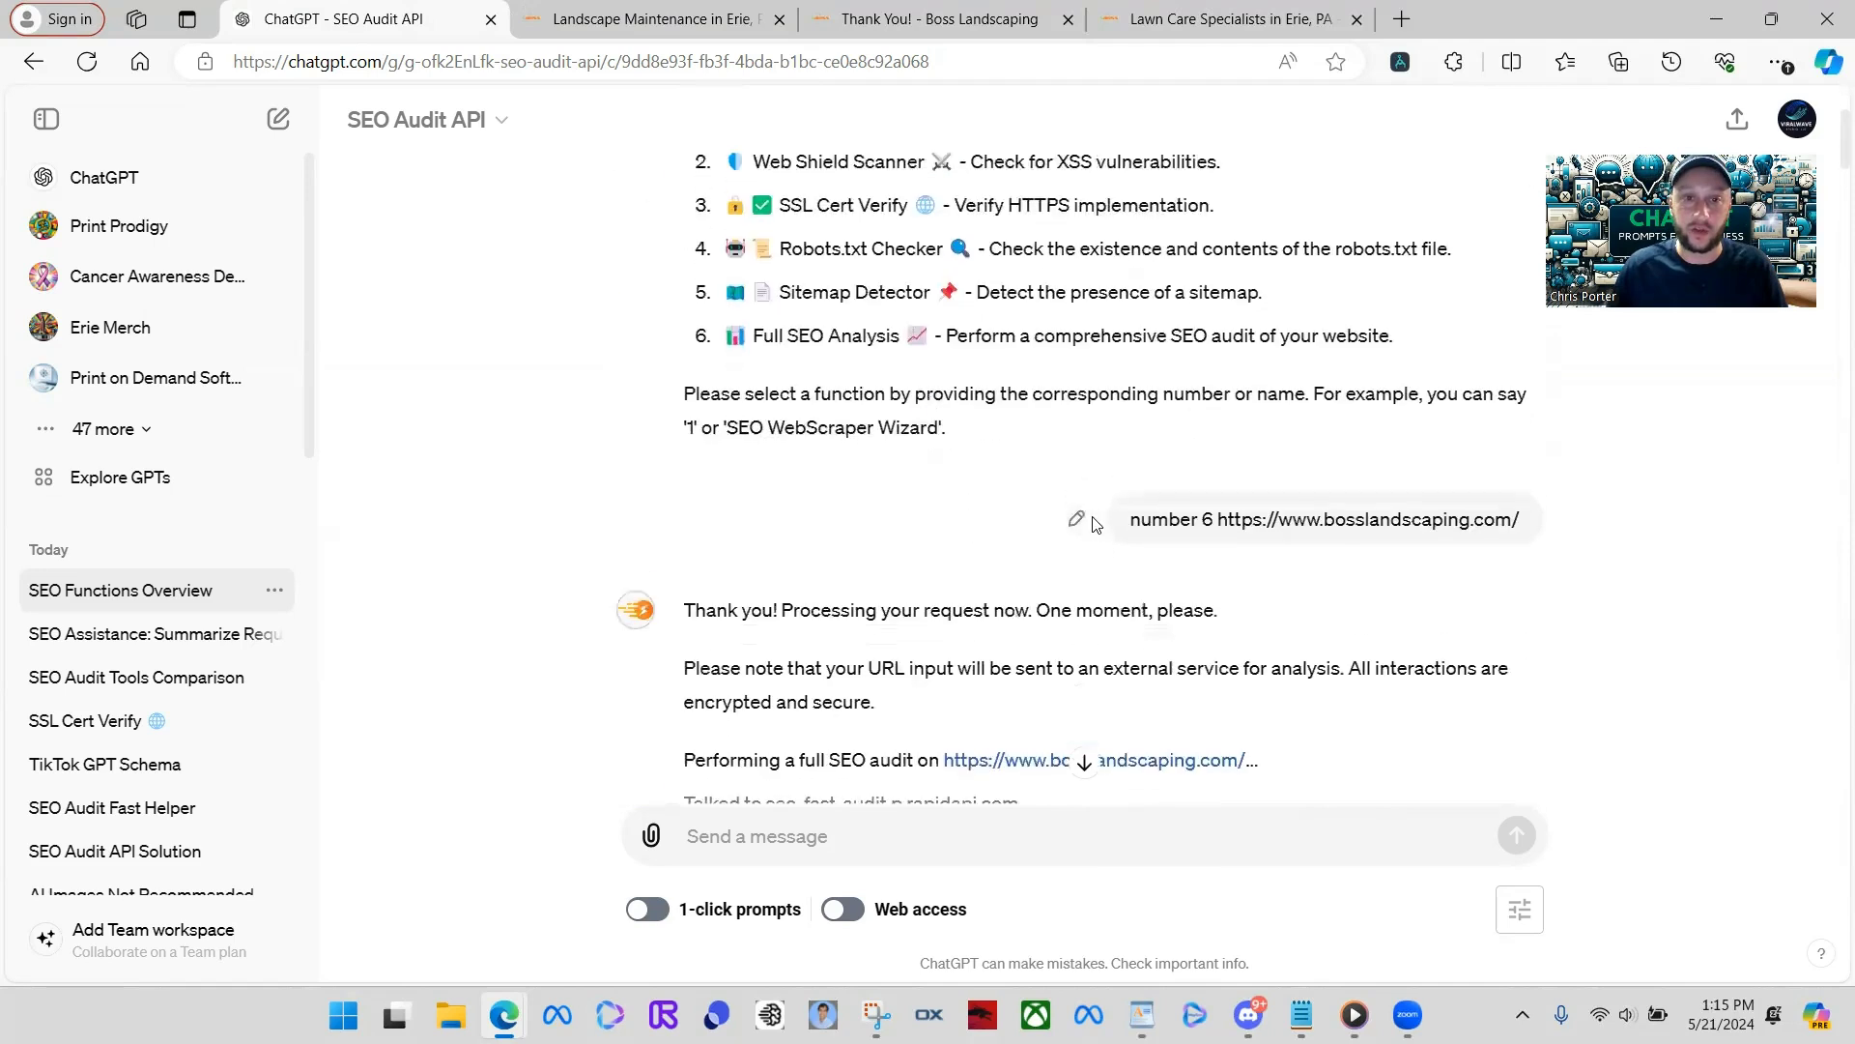
{"action": "scroll", "coordinate": [1096, 524], "scroll_direction": "up", "scroll_amount": 2}
- Request function number 4, the robots.txt check, on the pasted bosslandscaping.com address
{"action": "type", "text": "ok"}
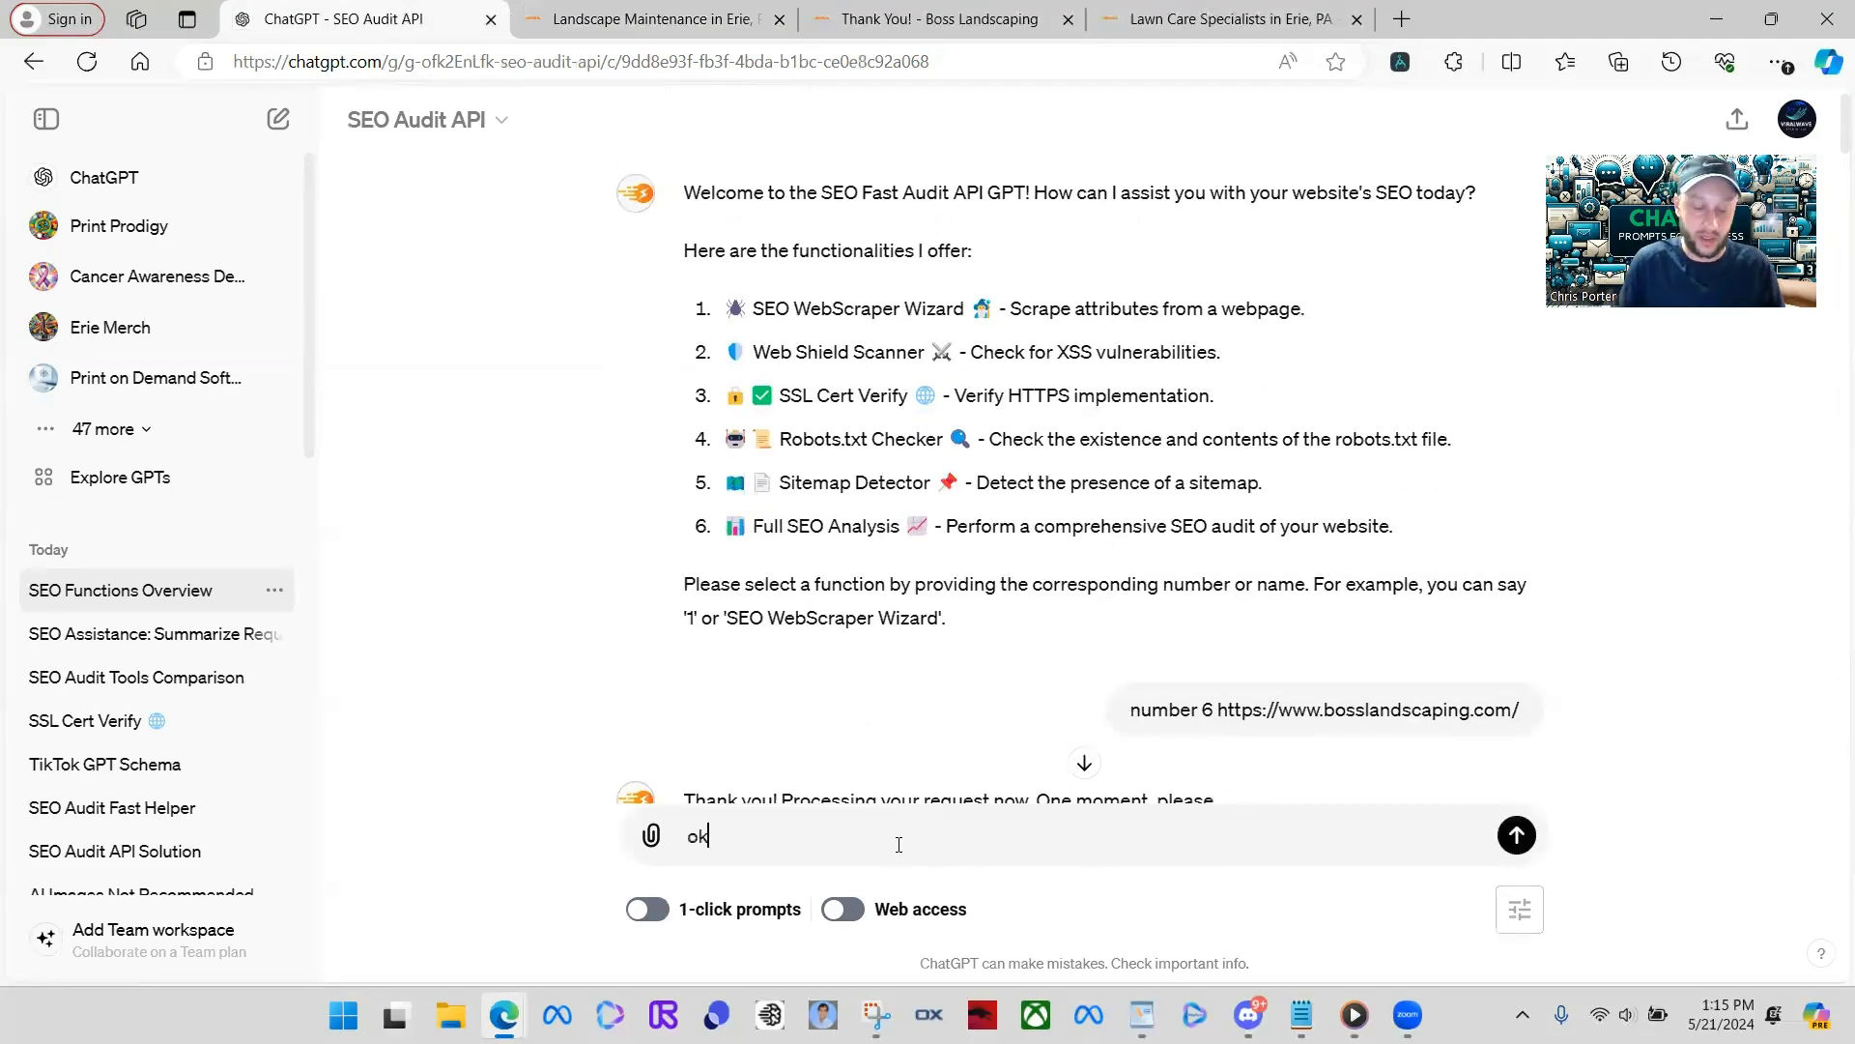
{"action": "type", "text": "ay now do number "}
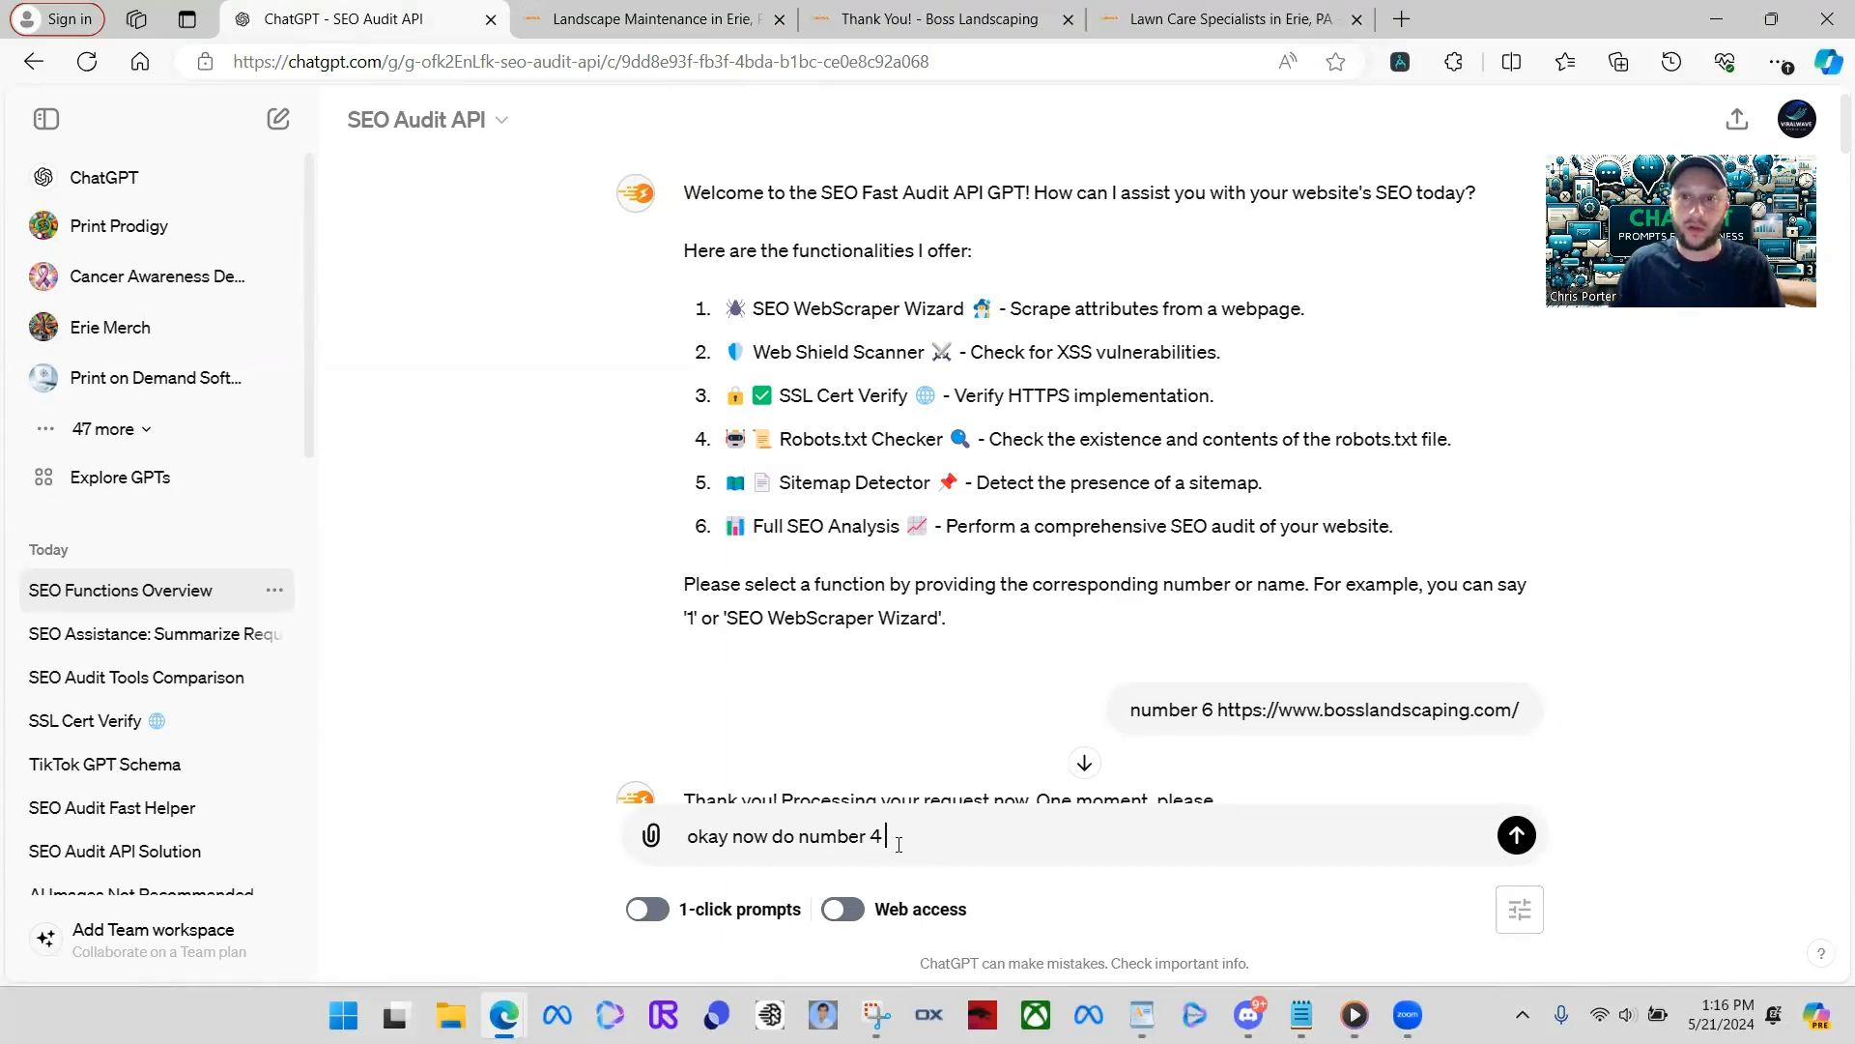
{"action": "type", "text": "4"}
{"action": "type", "text": "https://www.bosslandscaping.com/"}
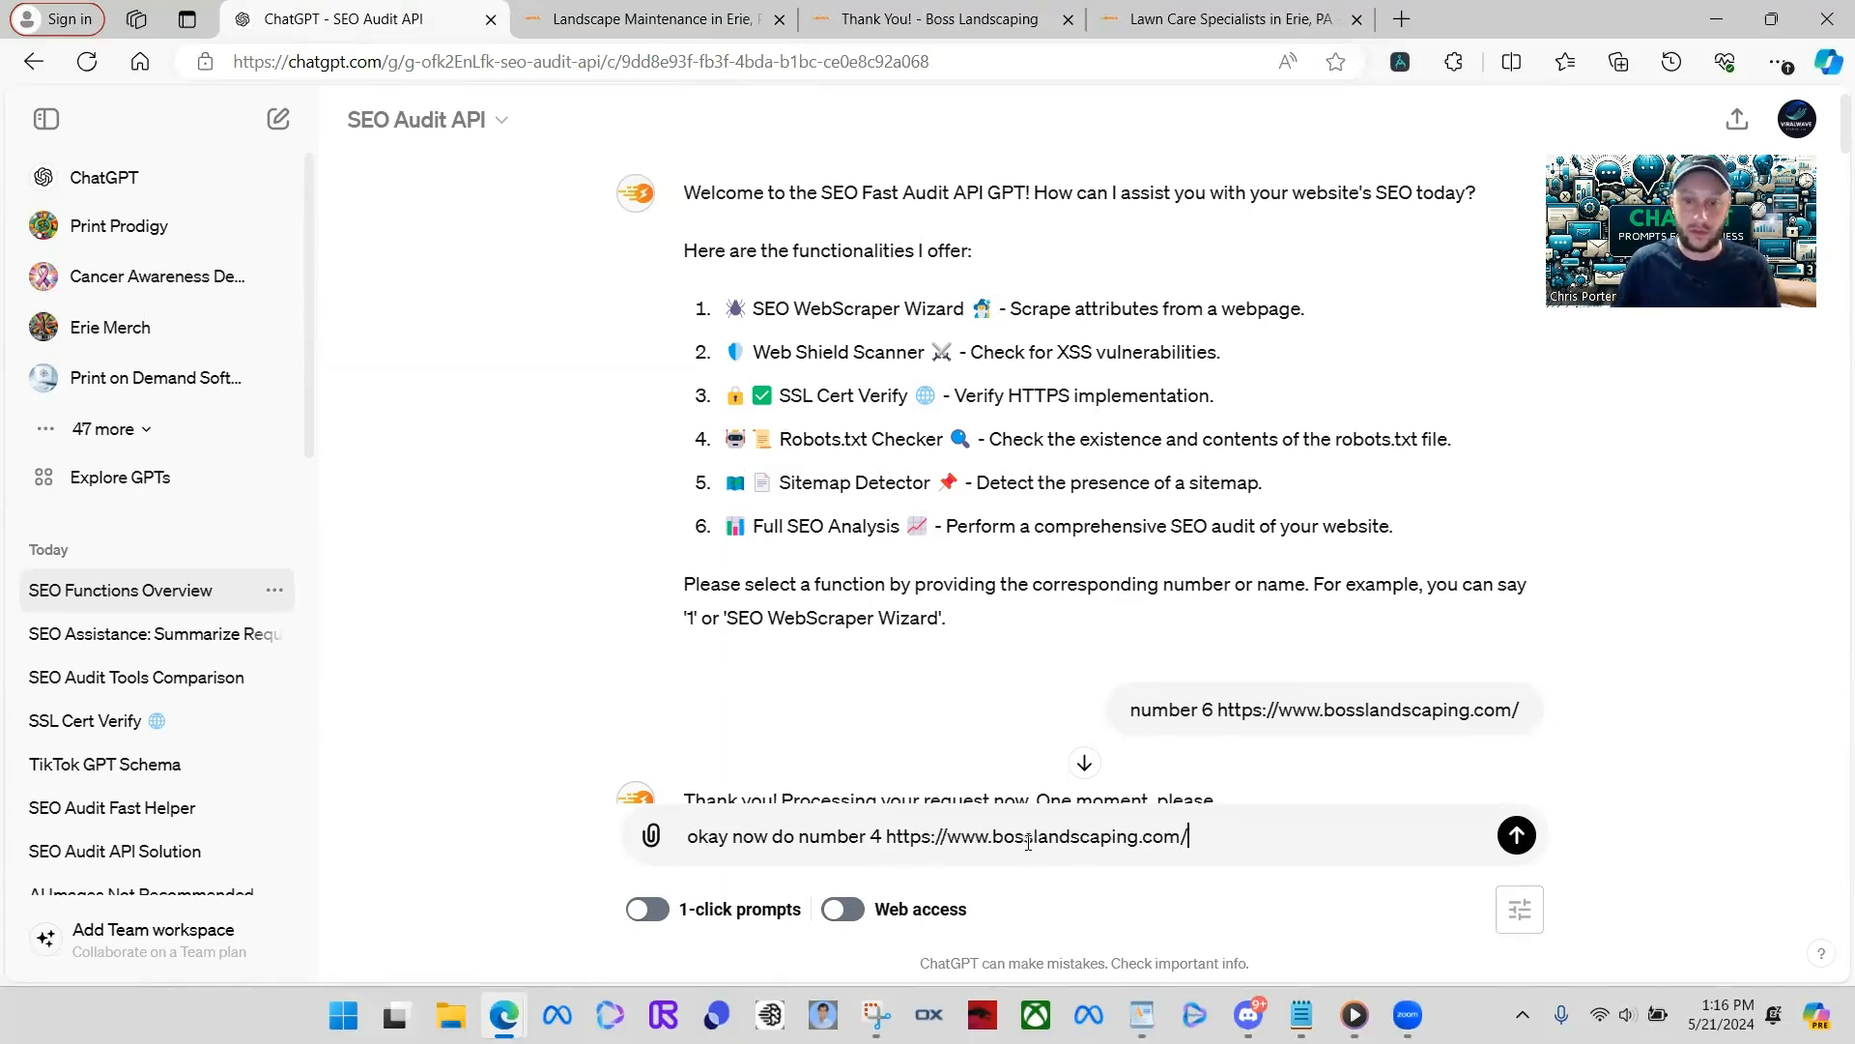
{"action": "key", "text": "Return"}
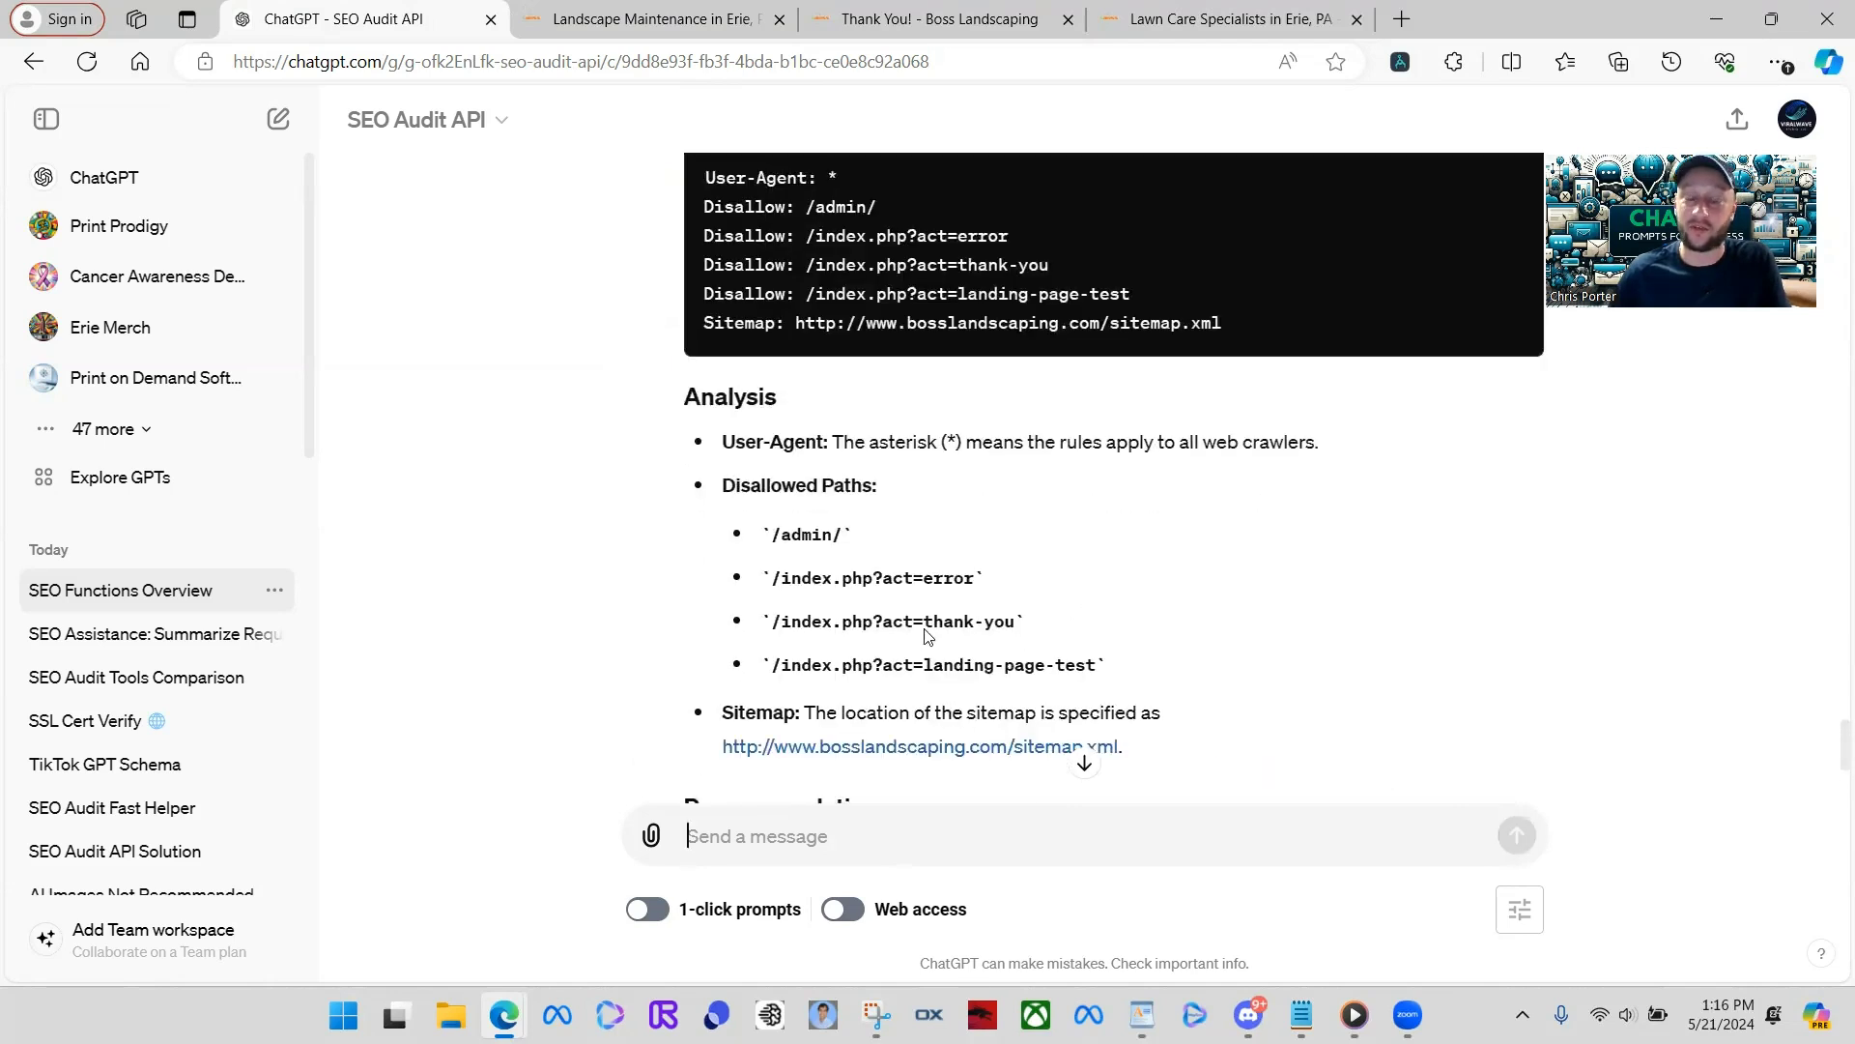
- Read through the robots.txt report: four disallowed paths and an HTTPS sitemap recommendation
{"action": "scroll", "coordinate": [1237, 515], "scroll_direction": "down", "scroll_amount": 4}
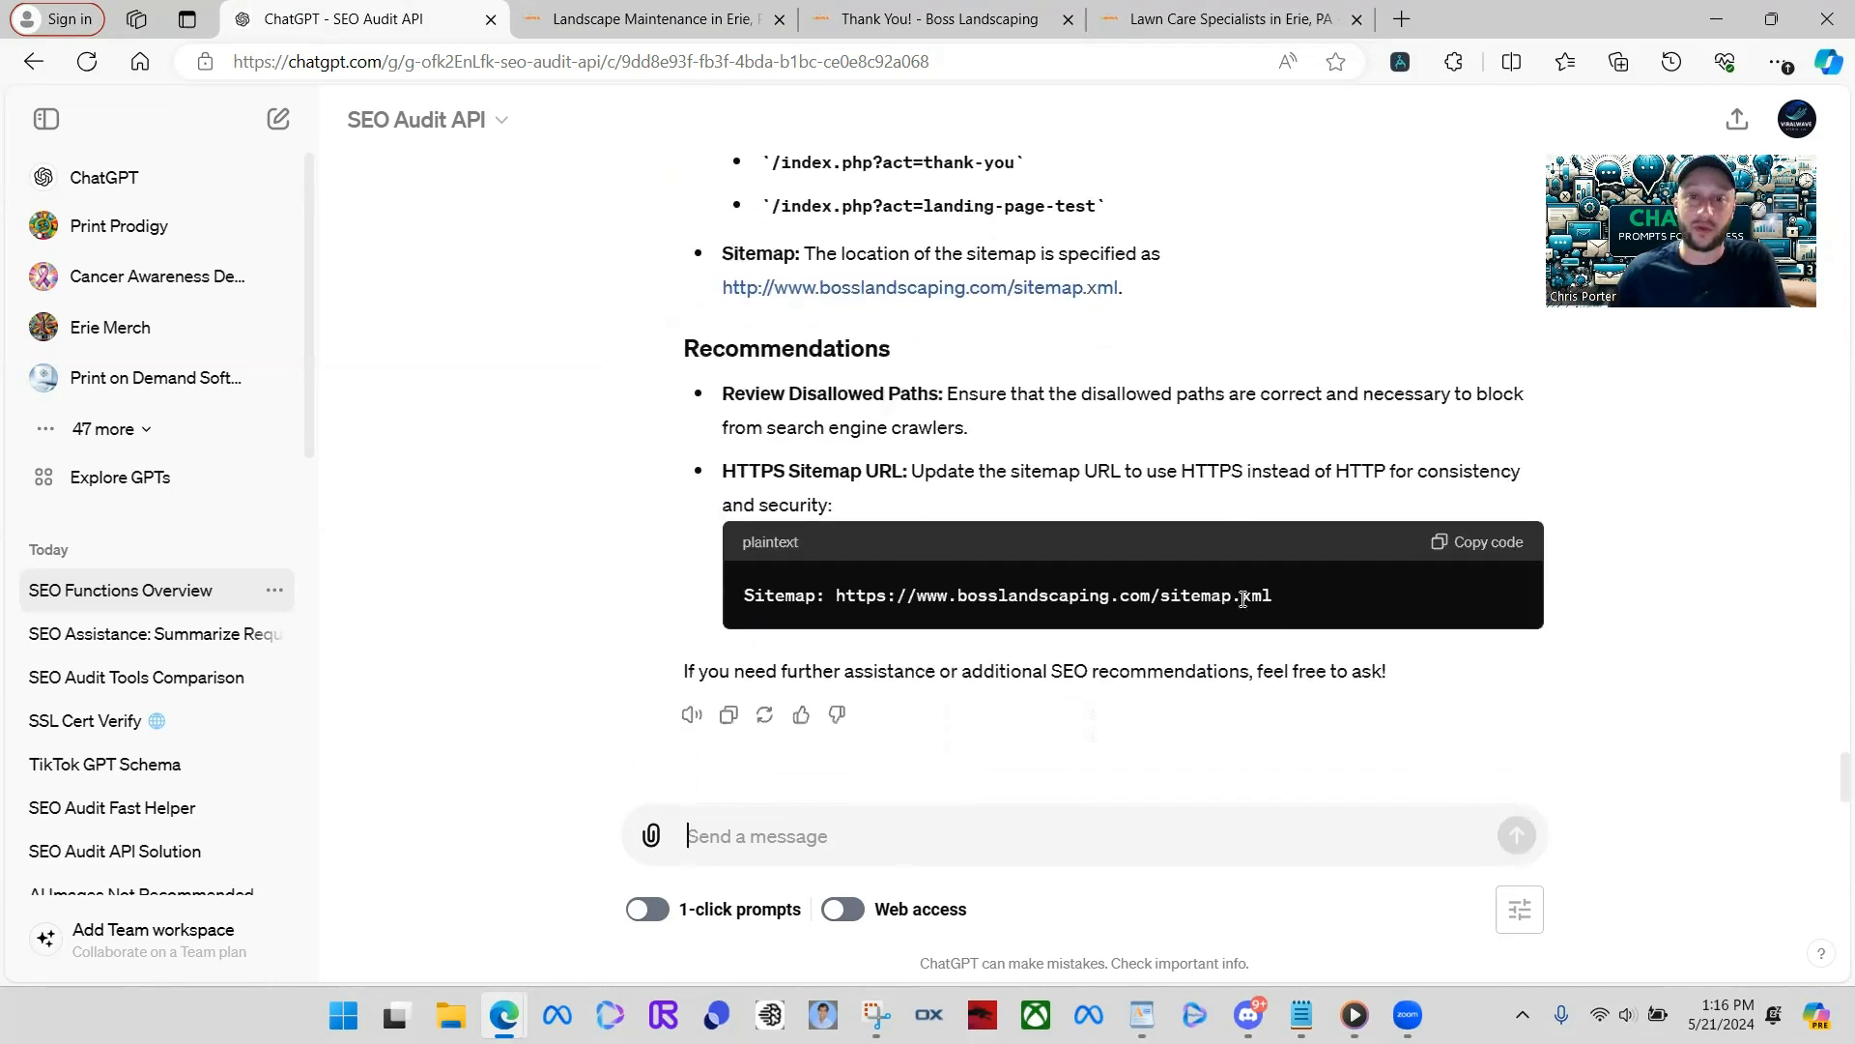
{"action": "left_click", "coordinate": [918, 833]}
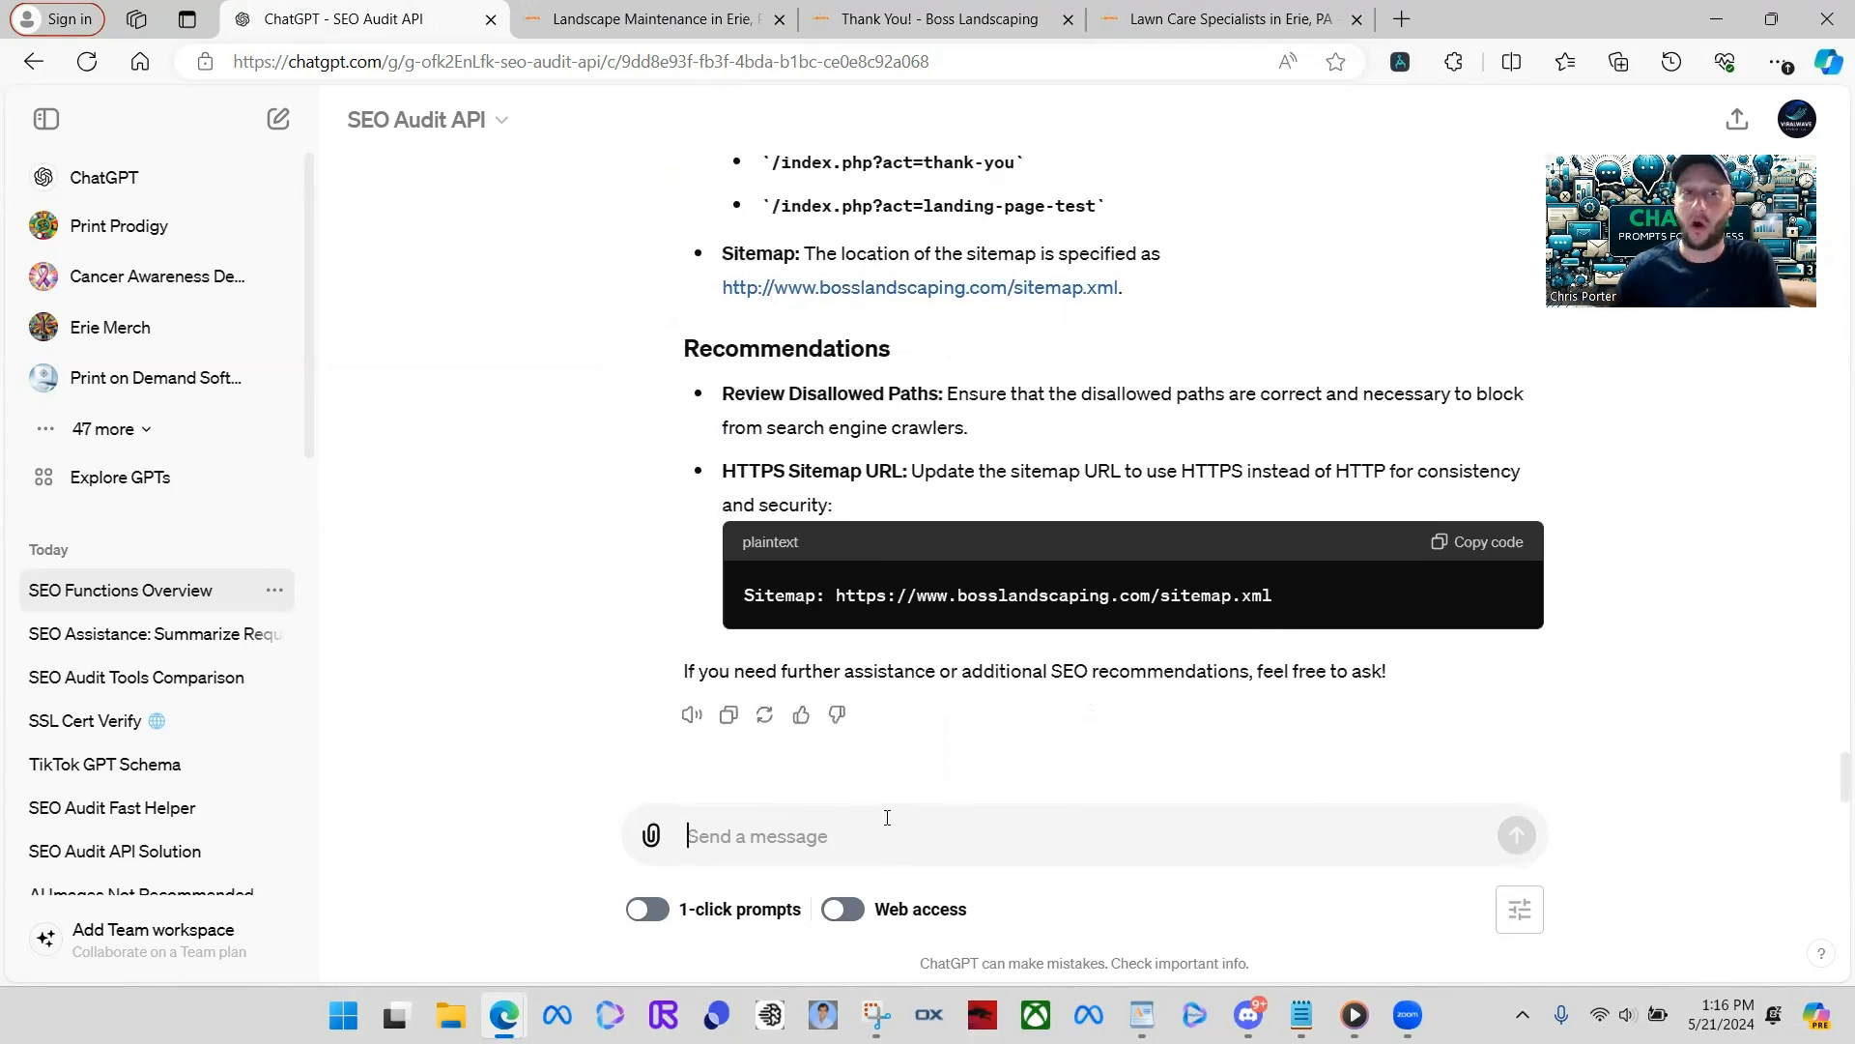
{"action": "scroll", "coordinate": [960, 783], "scroll_direction": "up", "scroll_amount": 5}
{"action": "scroll", "coordinate": [966, 551], "scroll_direction": "down", "scroll_amount": 5}
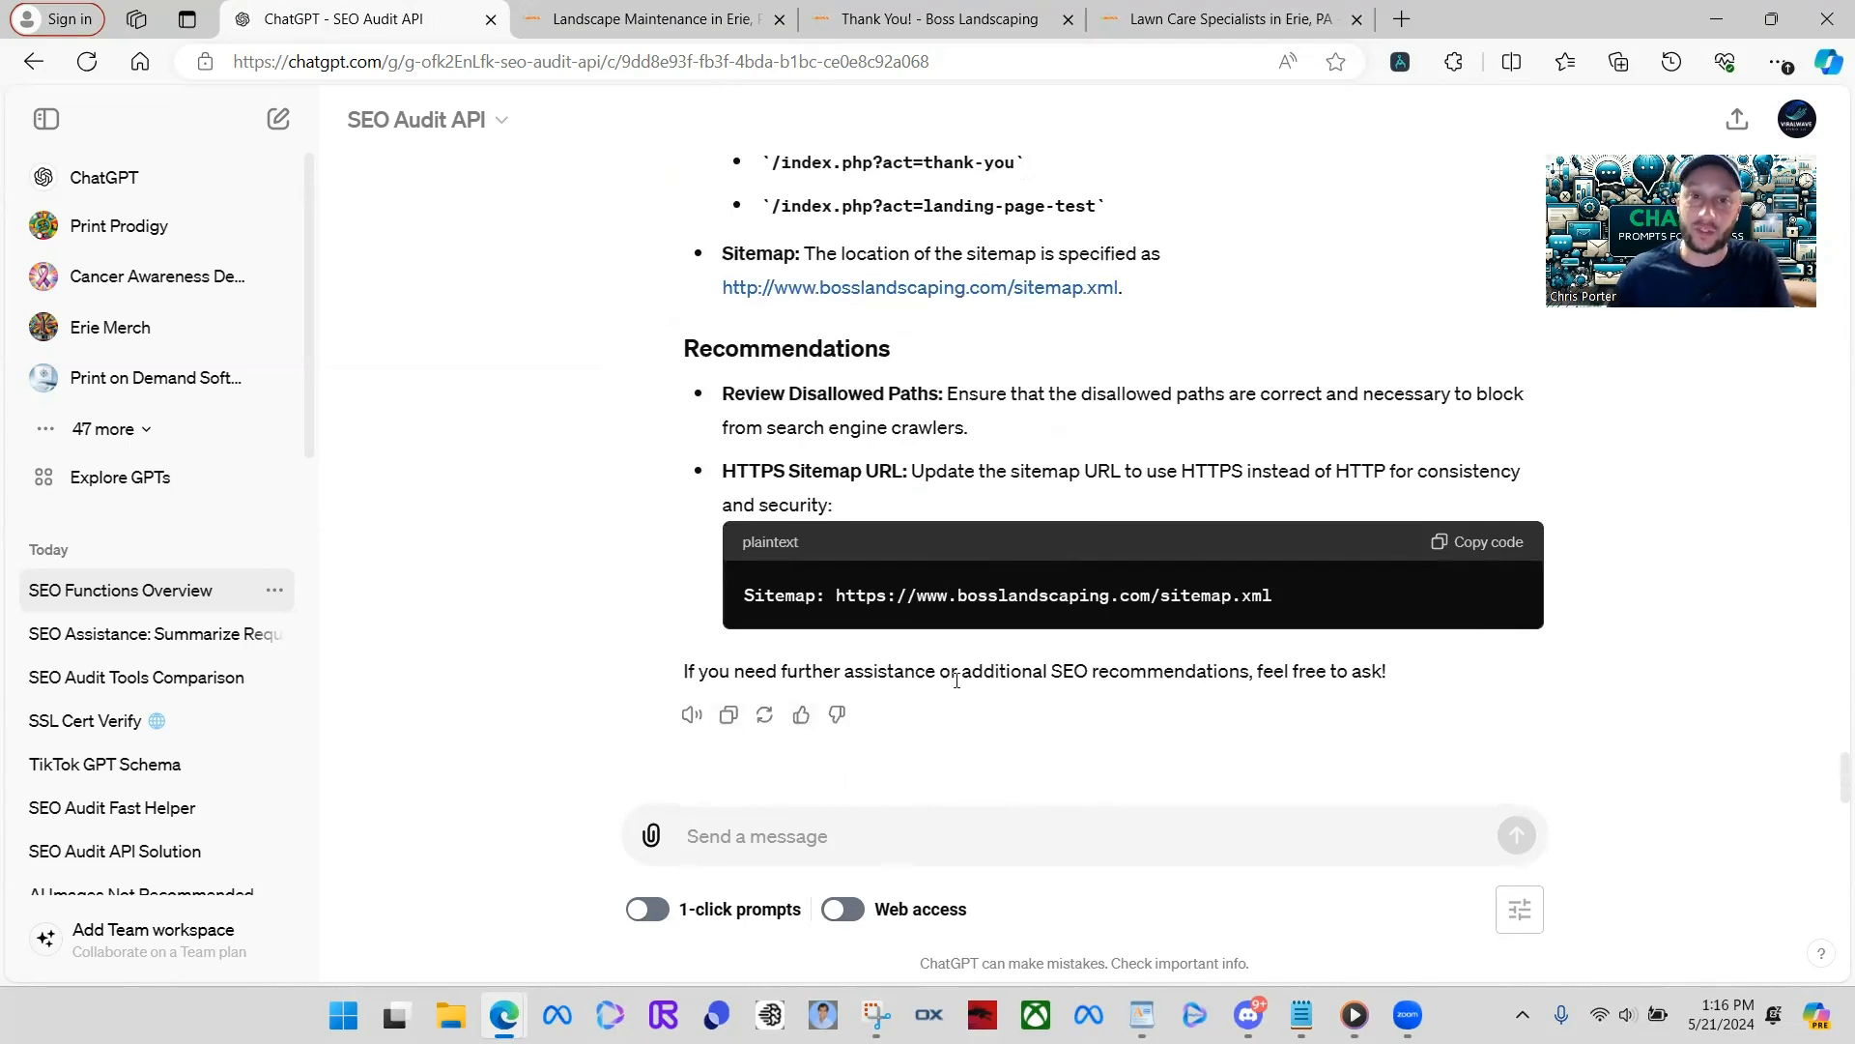
{"action": "scroll", "coordinate": [957, 680], "scroll_direction": "up", "scroll_amount": 5}
{"action": "scroll", "coordinate": [1185, 705], "scroll_direction": "down", "scroll_amount": 4}
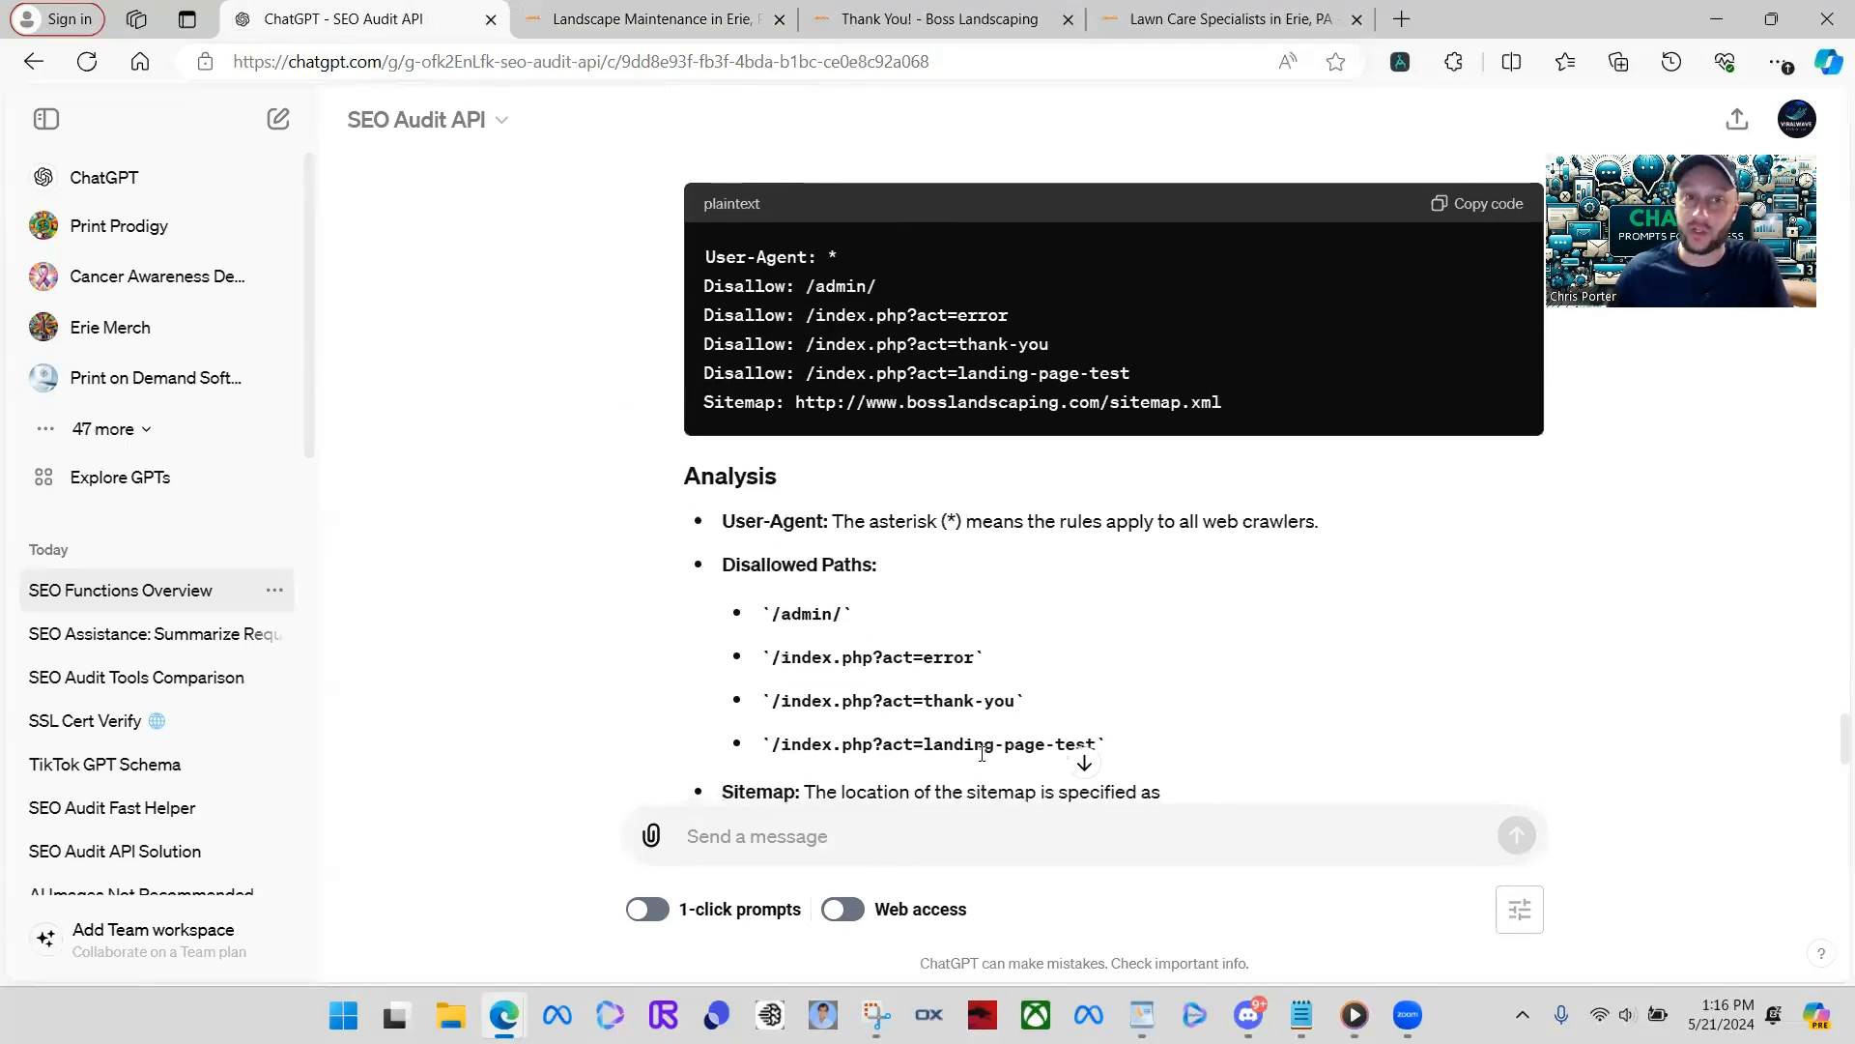
{"action": "left_click", "coordinate": [788, 847]}
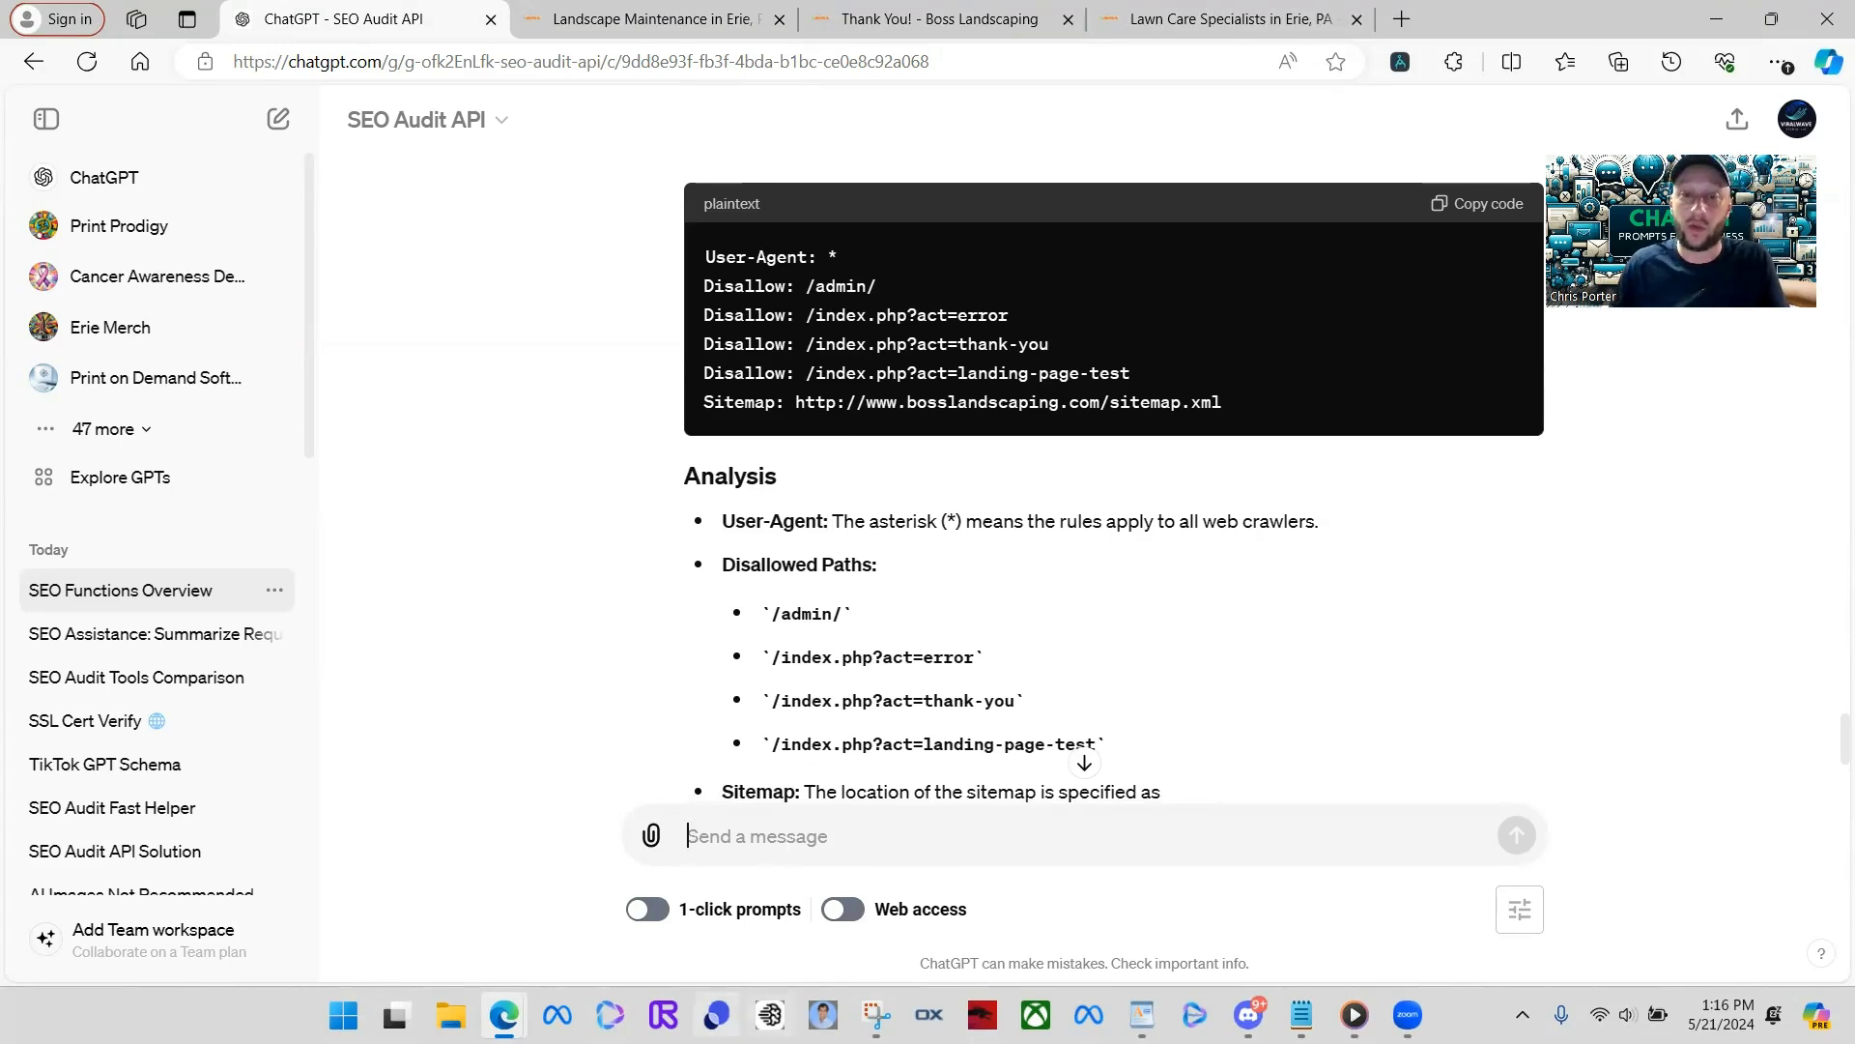
{"action": "scroll", "coordinate": [1188, 551], "scroll_direction": "down", "scroll_amount": 15}
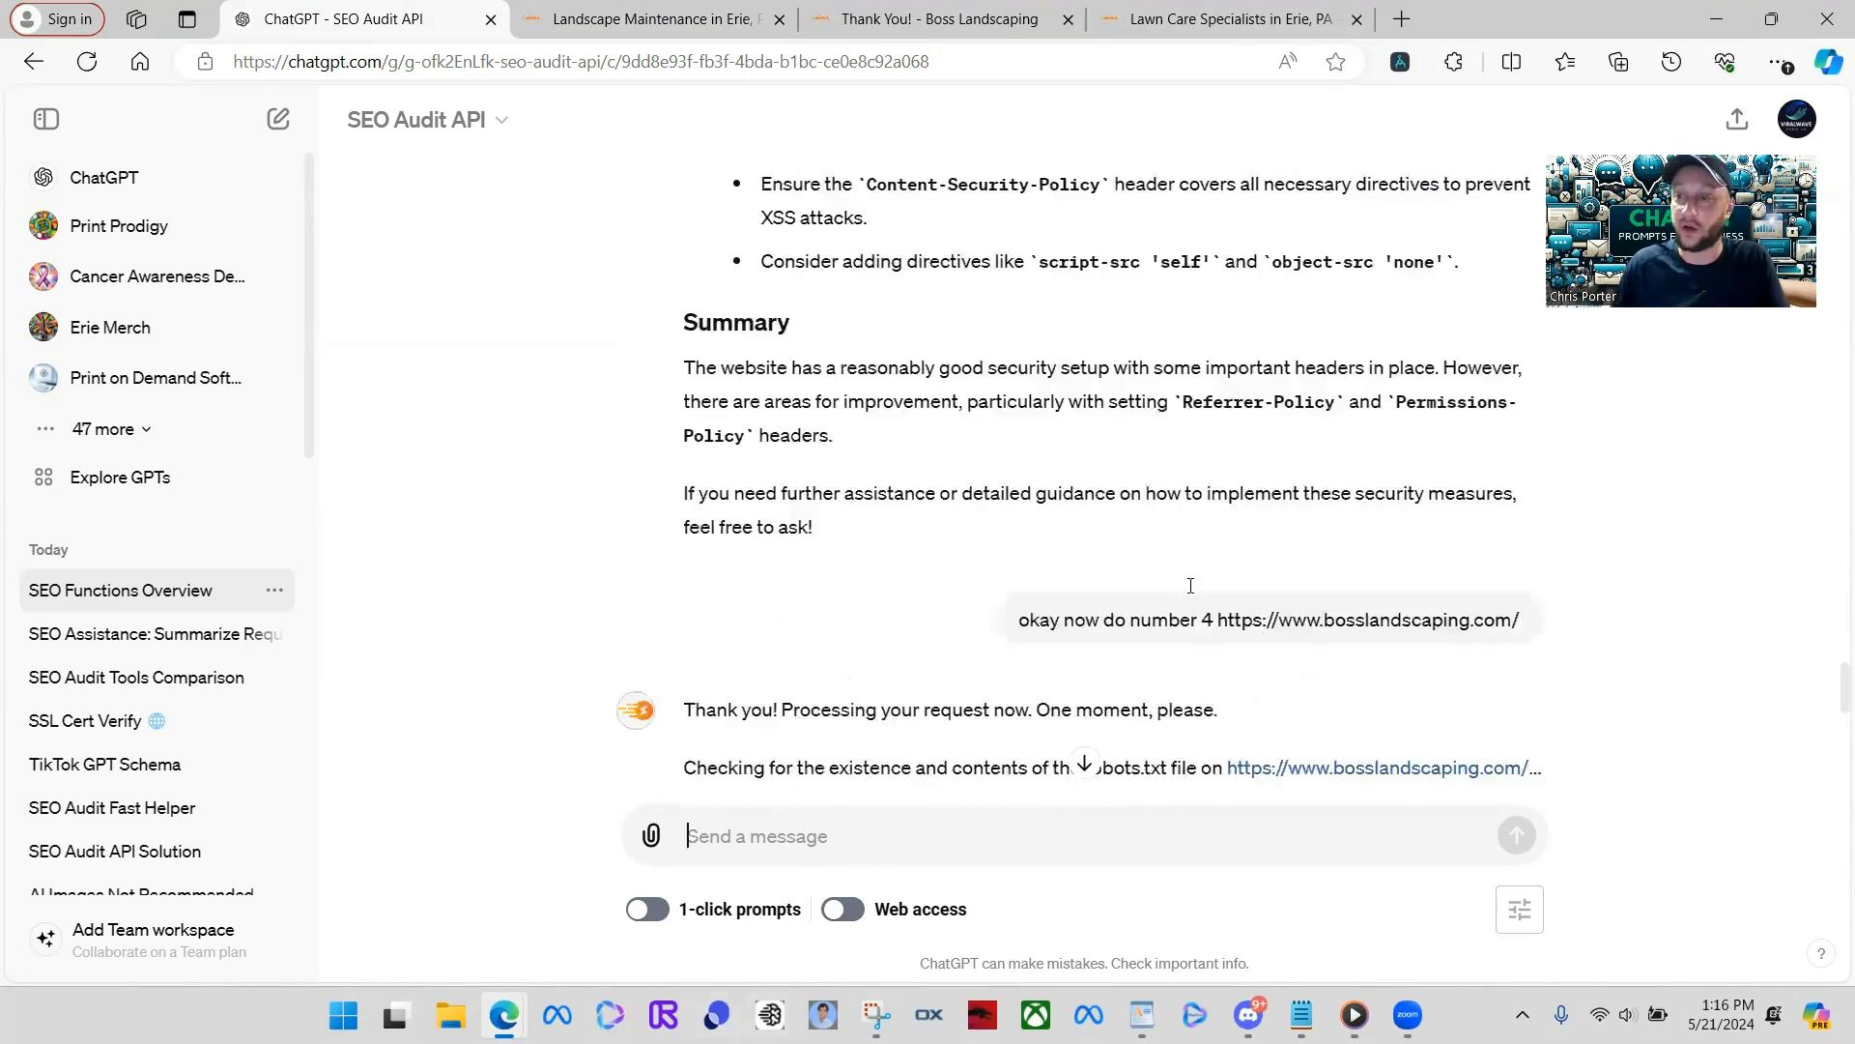
{"action": "scroll", "coordinate": [1461, 331], "scroll_direction": "up", "scroll_amount": 10}
{"action": "scroll", "coordinate": [1461, 332], "scroll_direction": "up", "scroll_amount": 15}
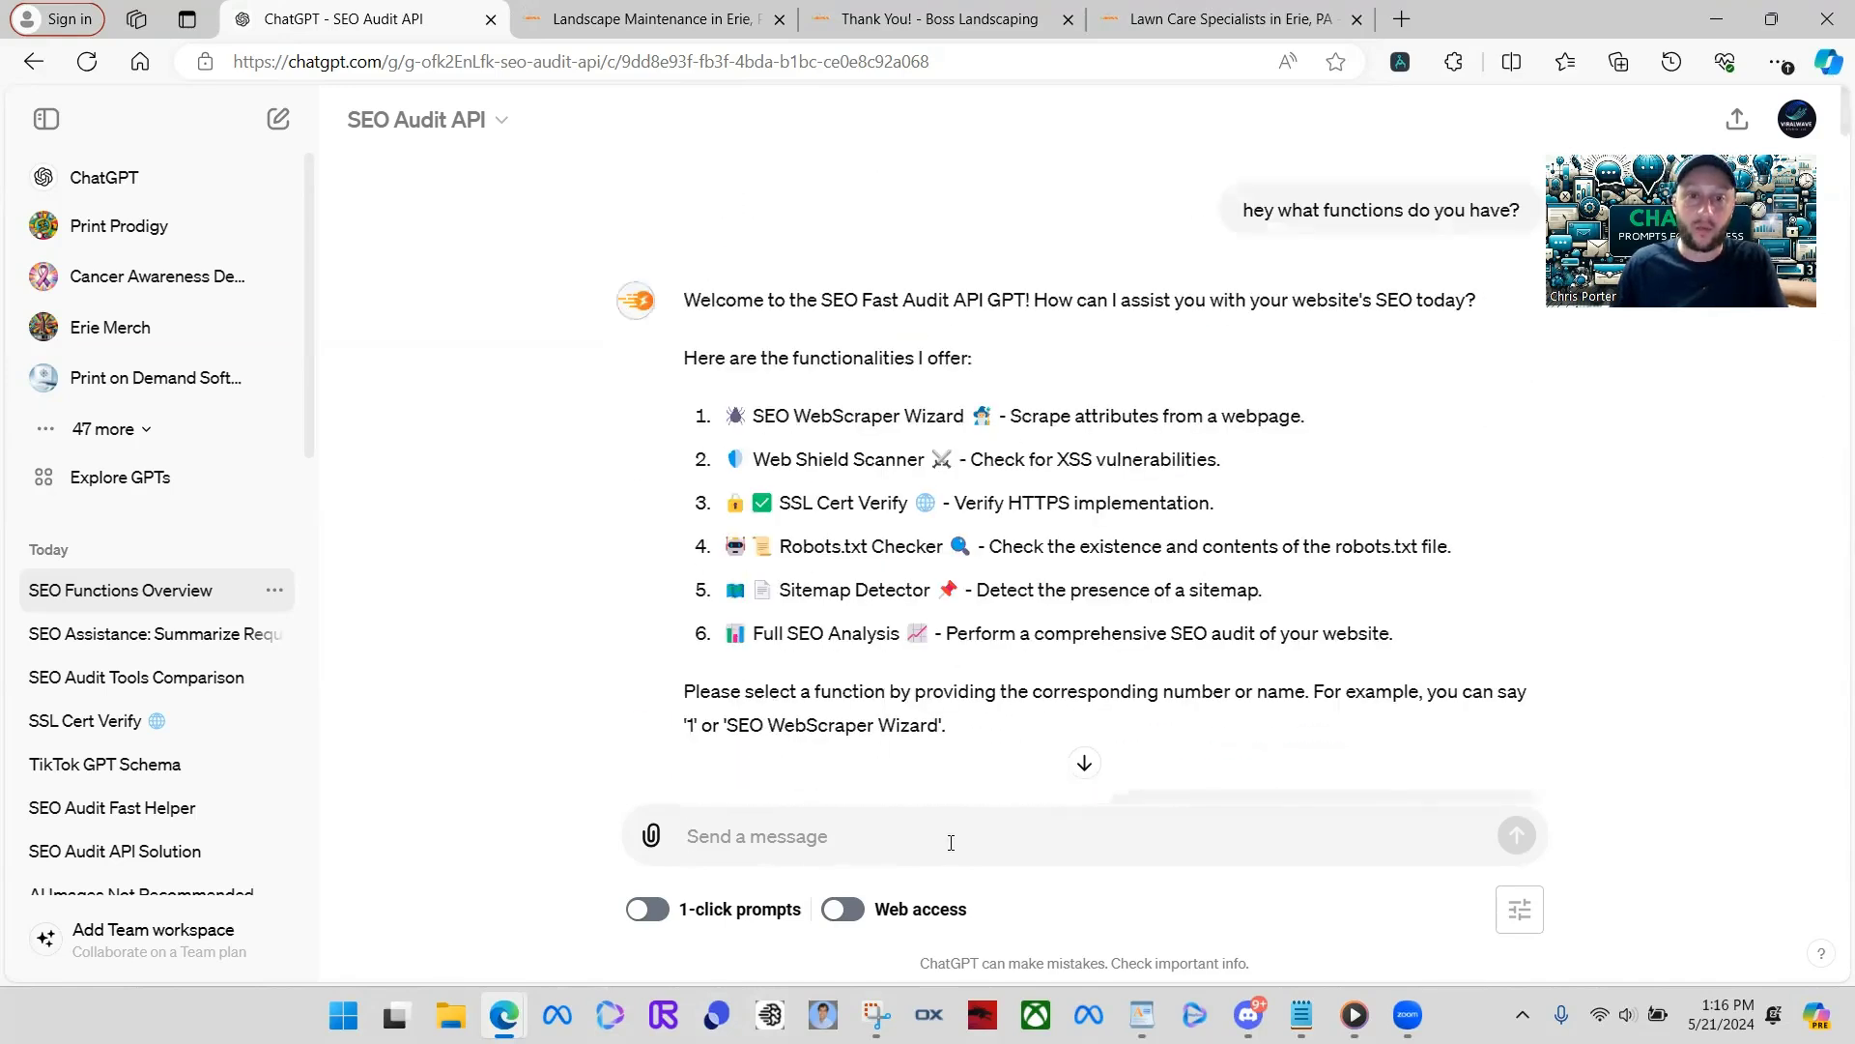
{"action": "type", "text": "www.authflow.ai"}
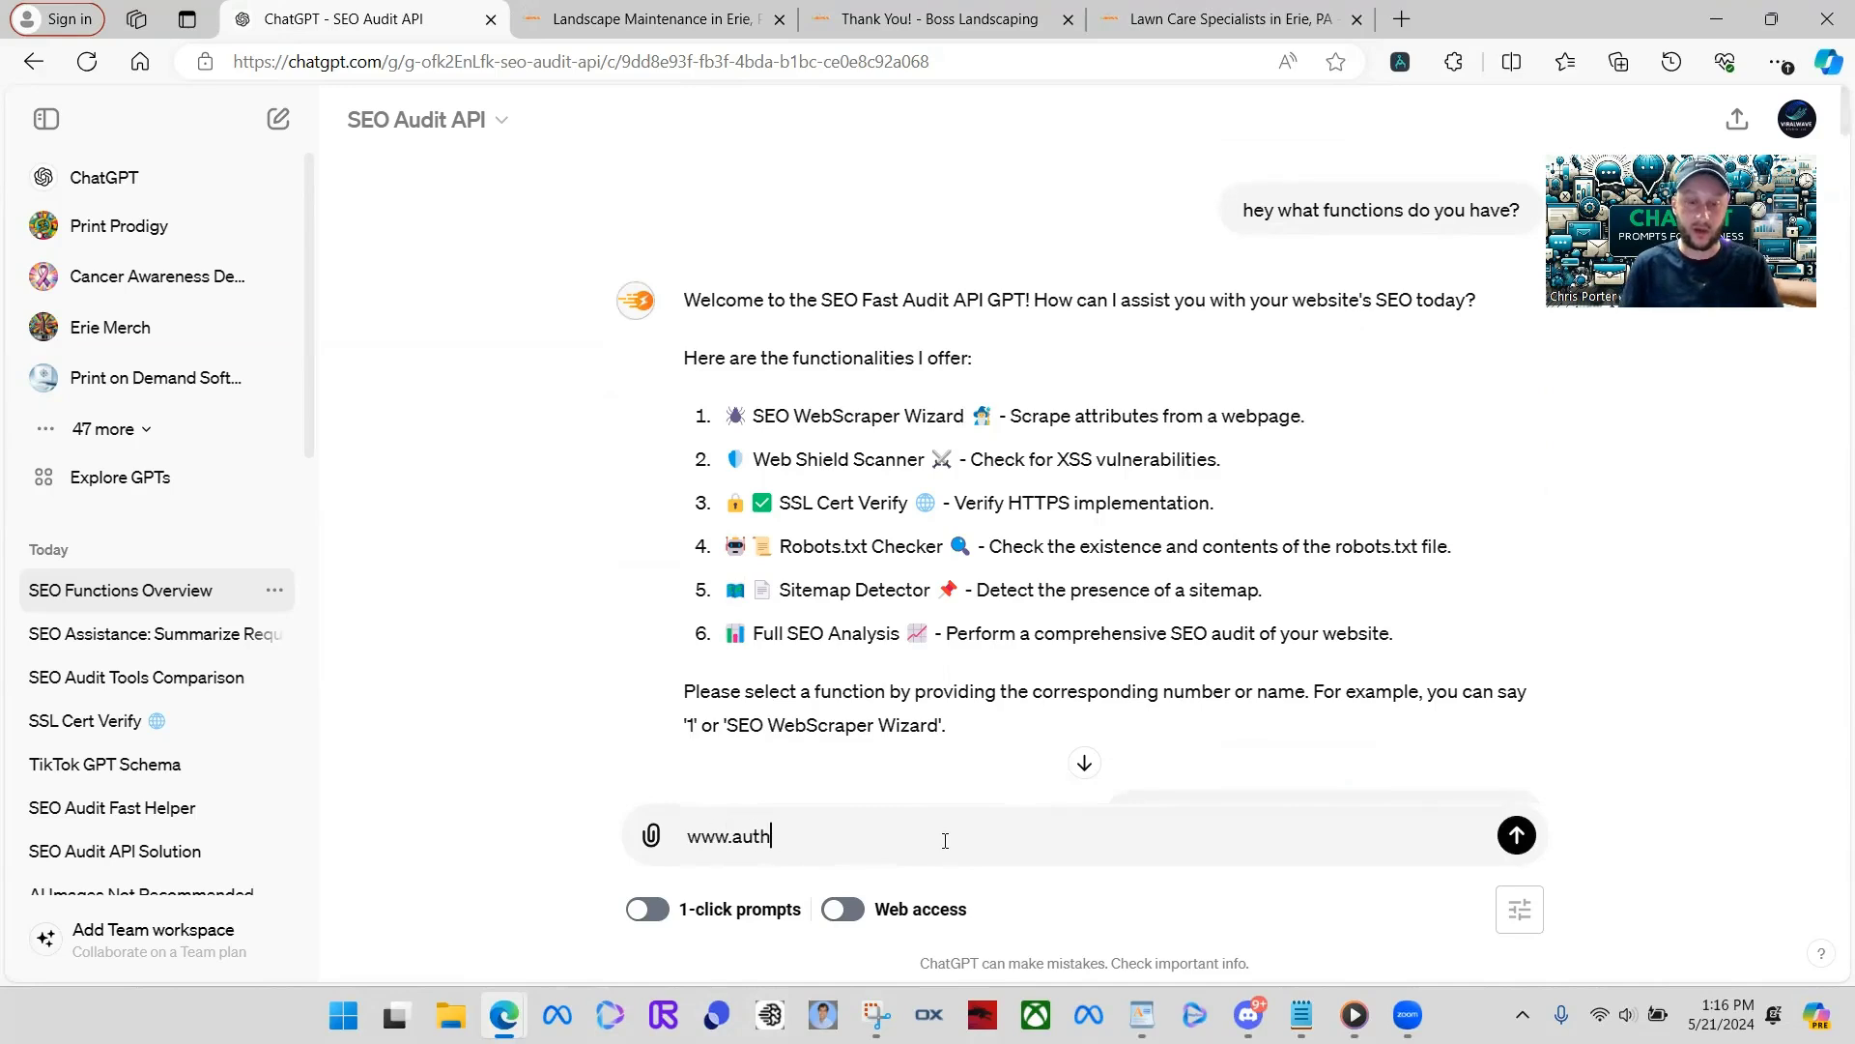
{"action": "type", "text": " give me the h1 header"}
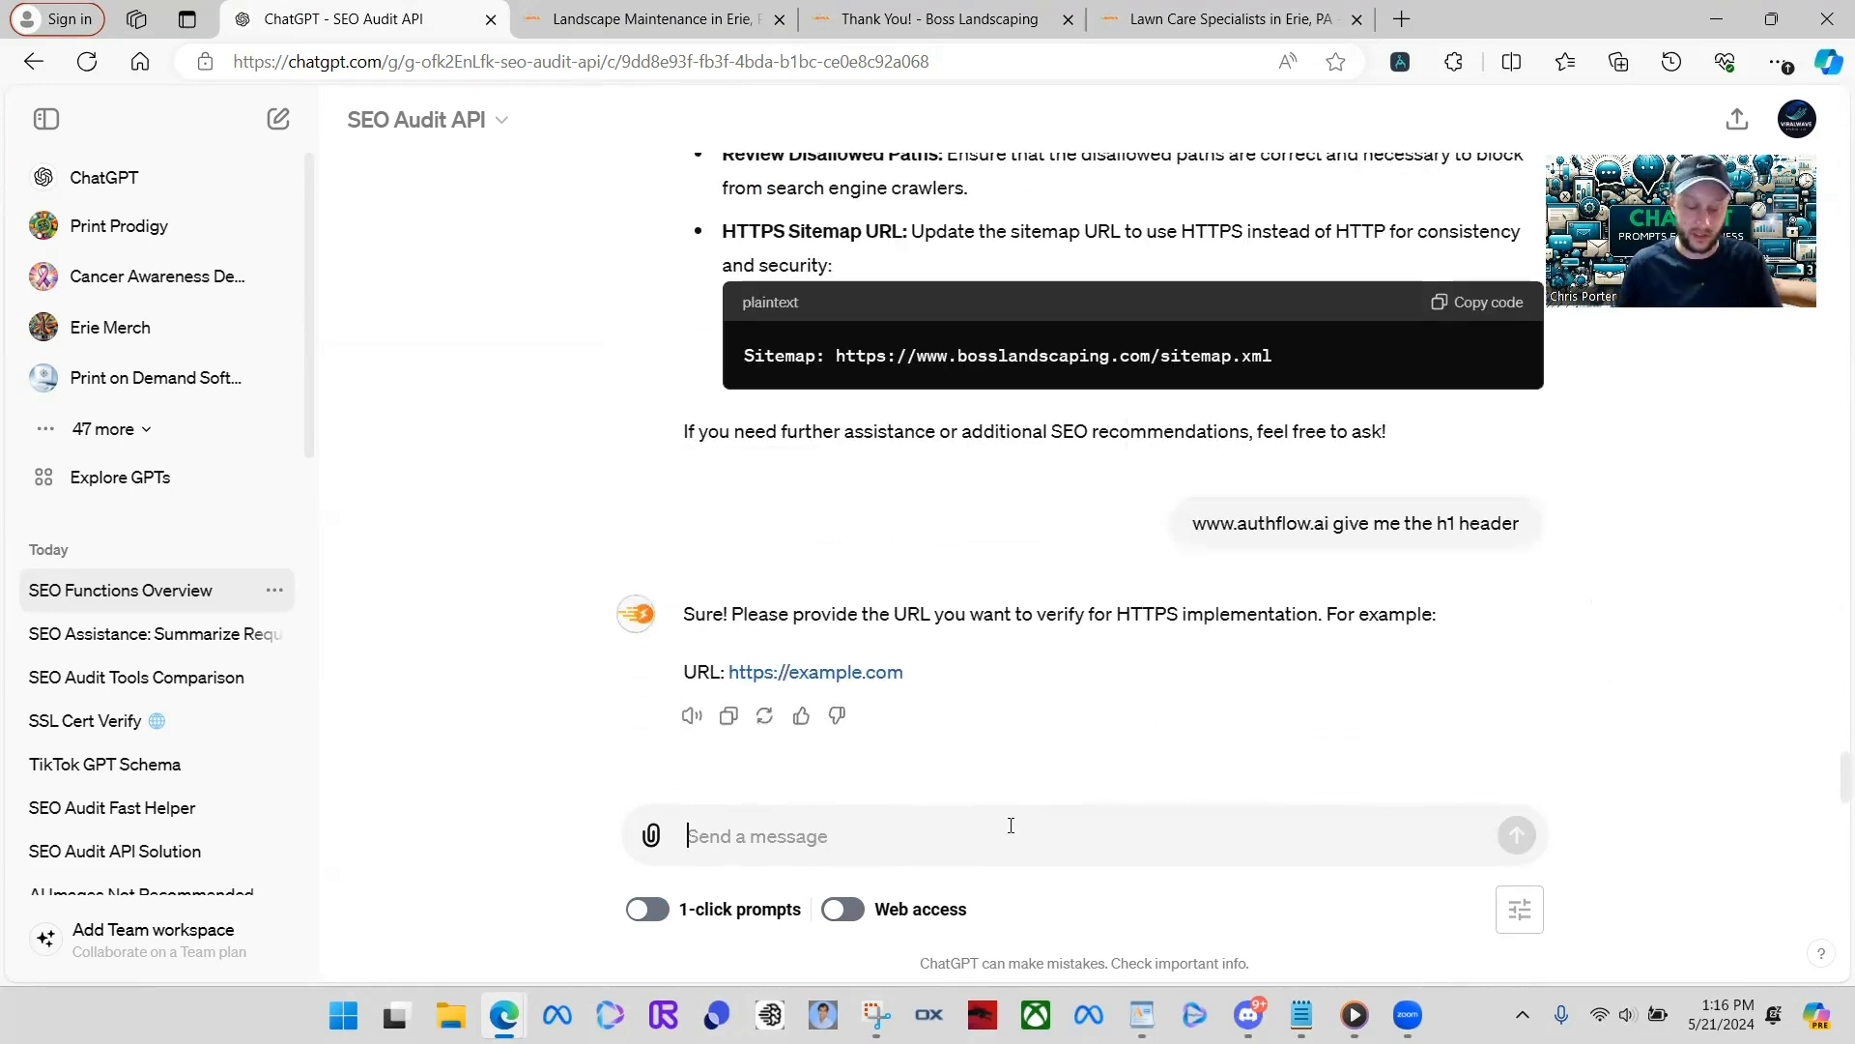
{"action": "type", "text": "www.authflow.ai"}
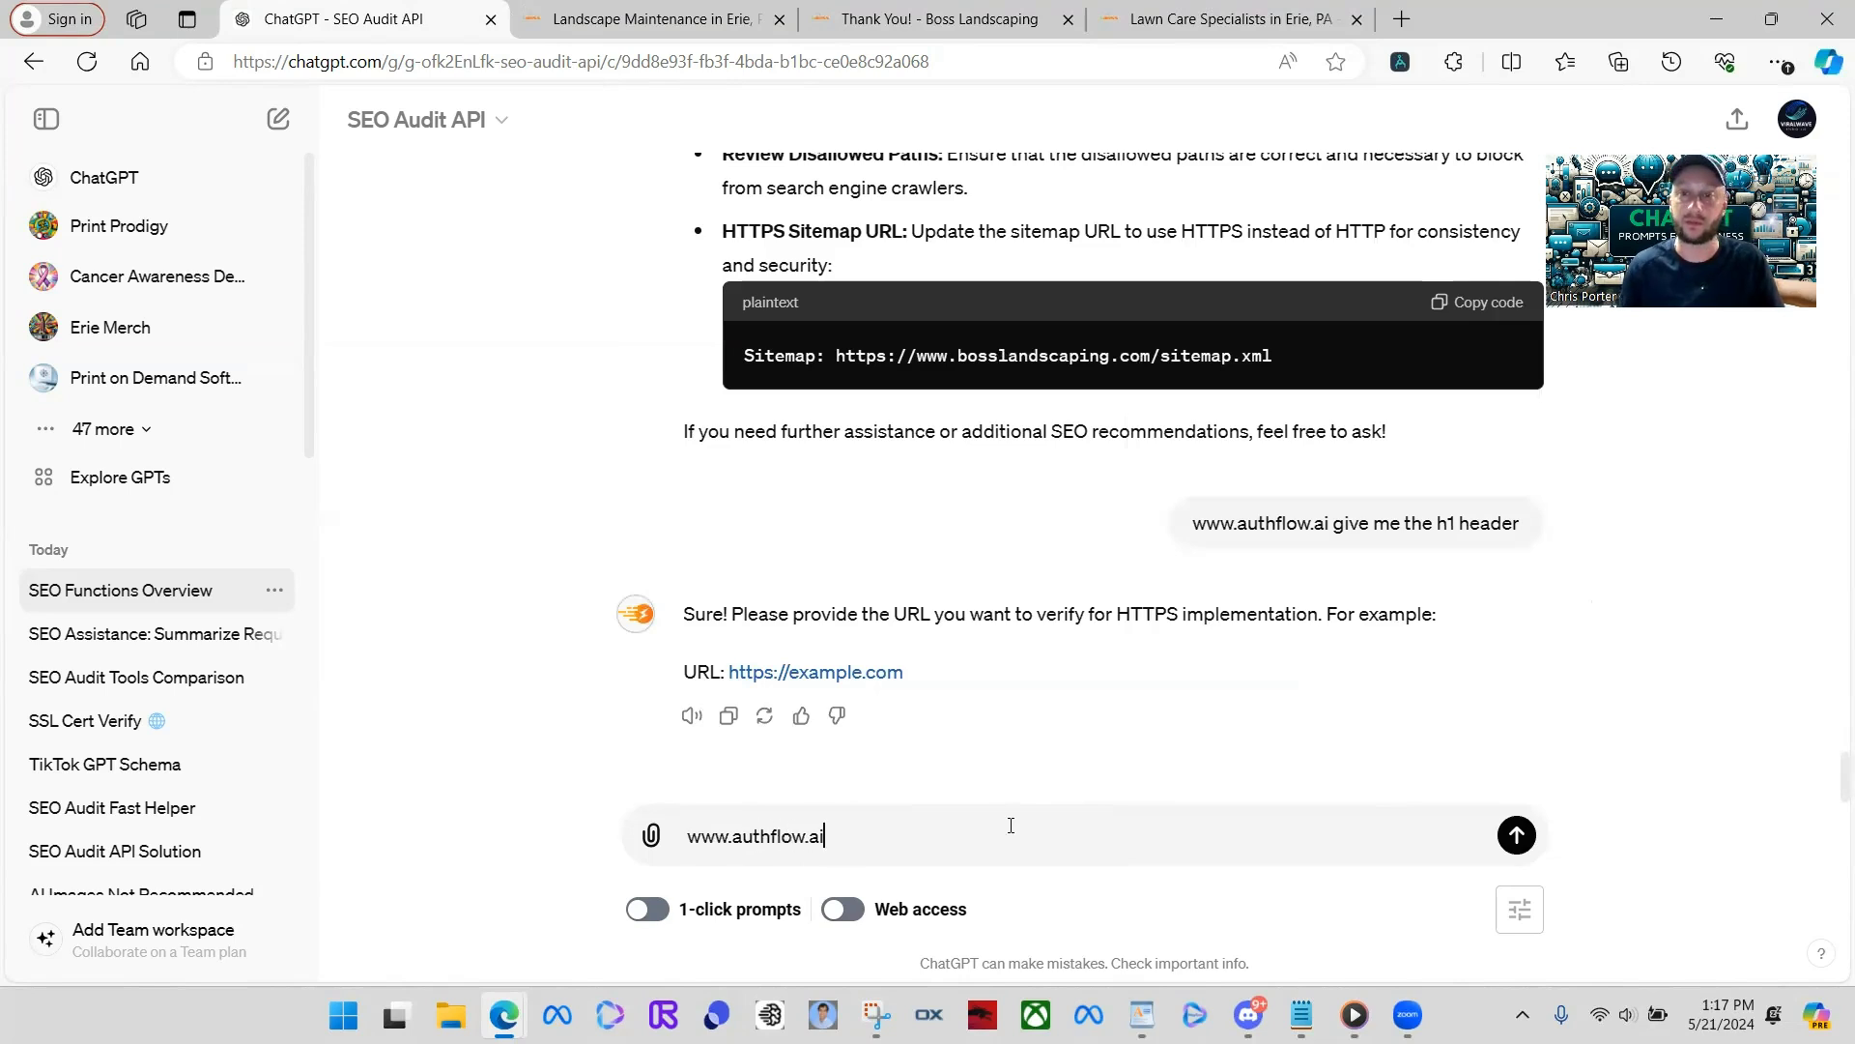
{"action": "key", "text": "Return"}
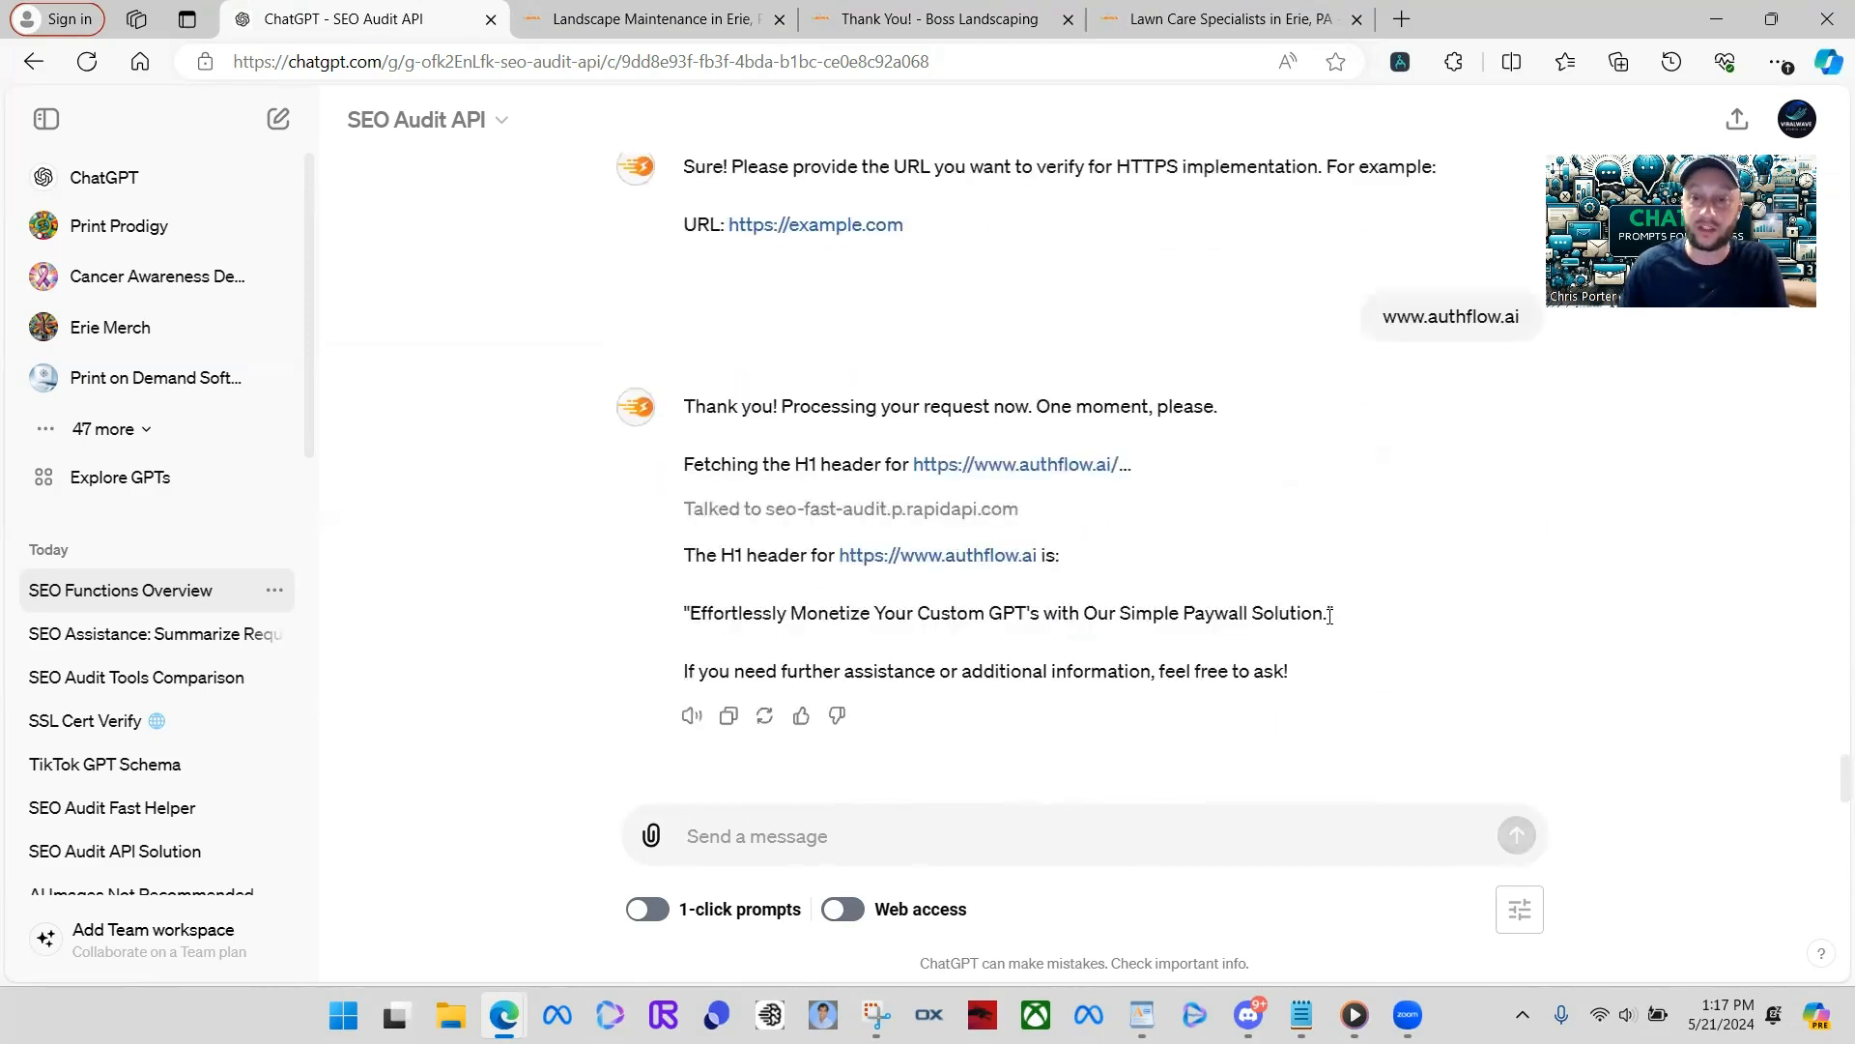
{"action": "left_click_drag", "start_coordinate": [1330, 616], "coordinate": [694, 609]}
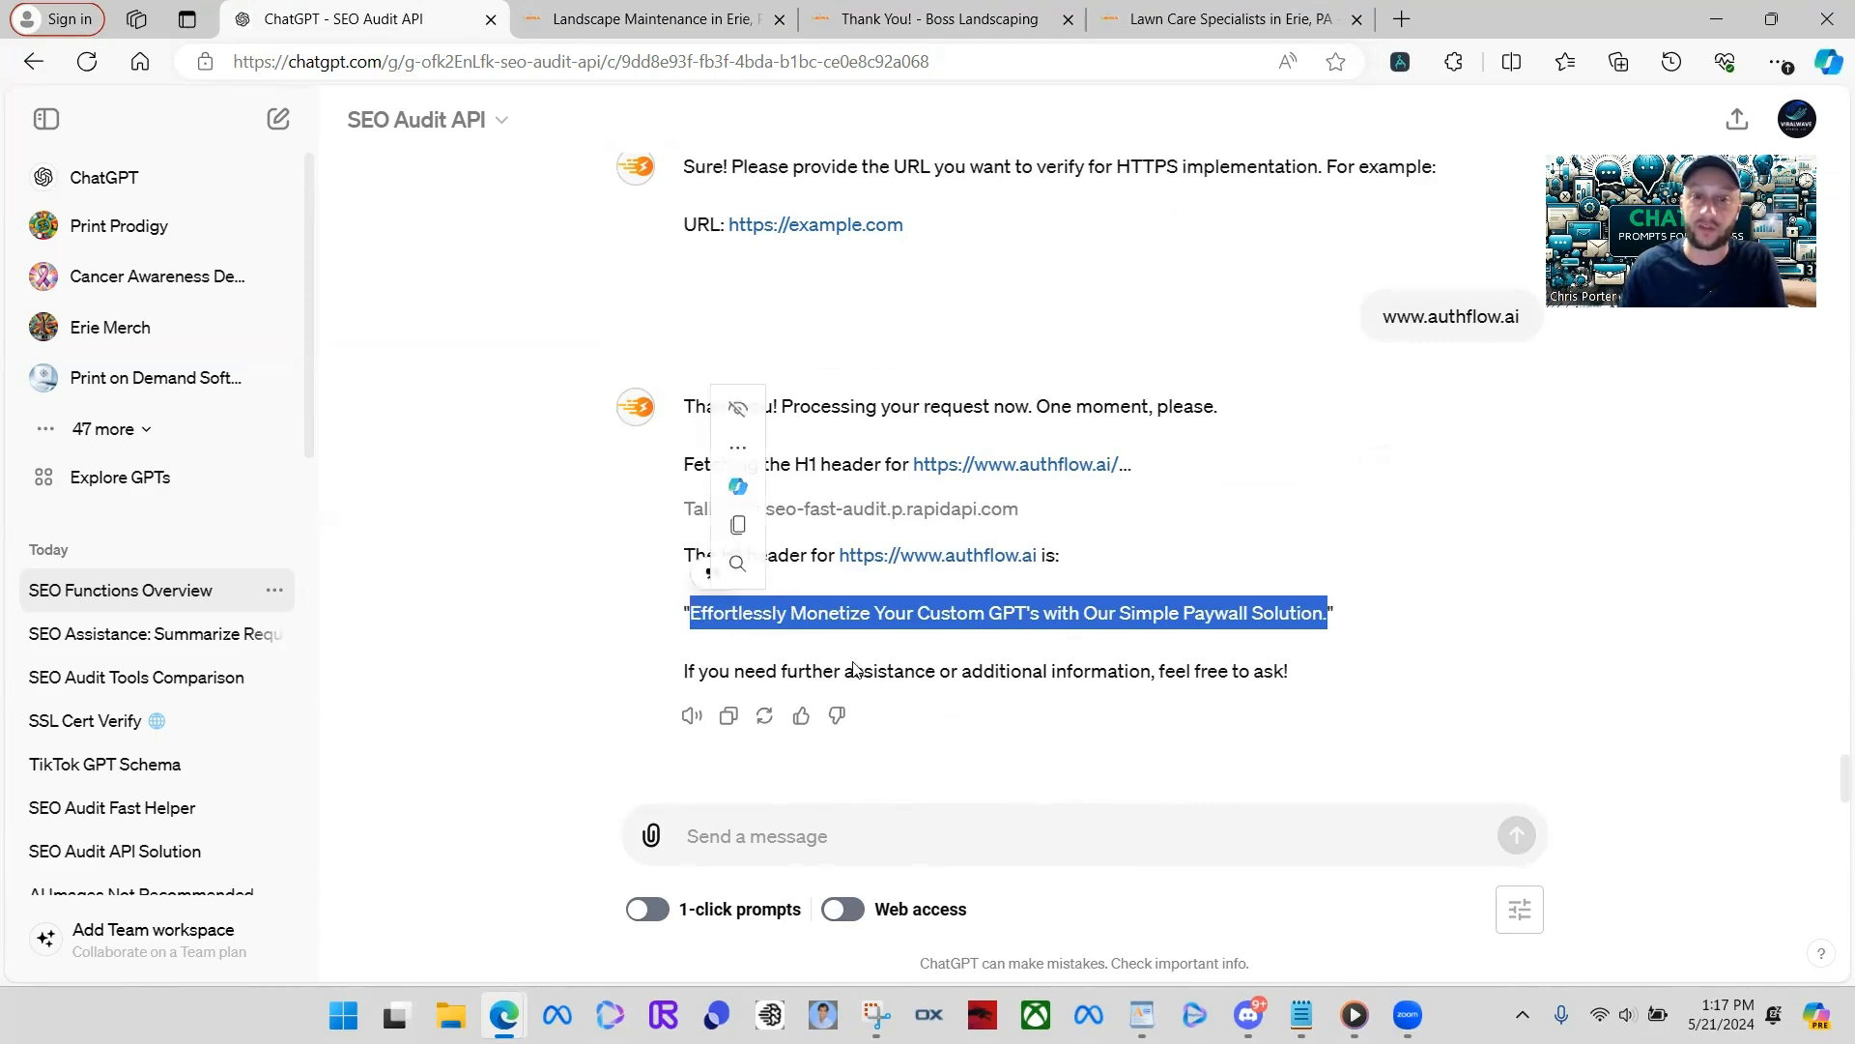
- Load authflow.ai in the second tab, select its headline to compare, then return to the chat
{"action": "left_click", "coordinate": [618, 20]}
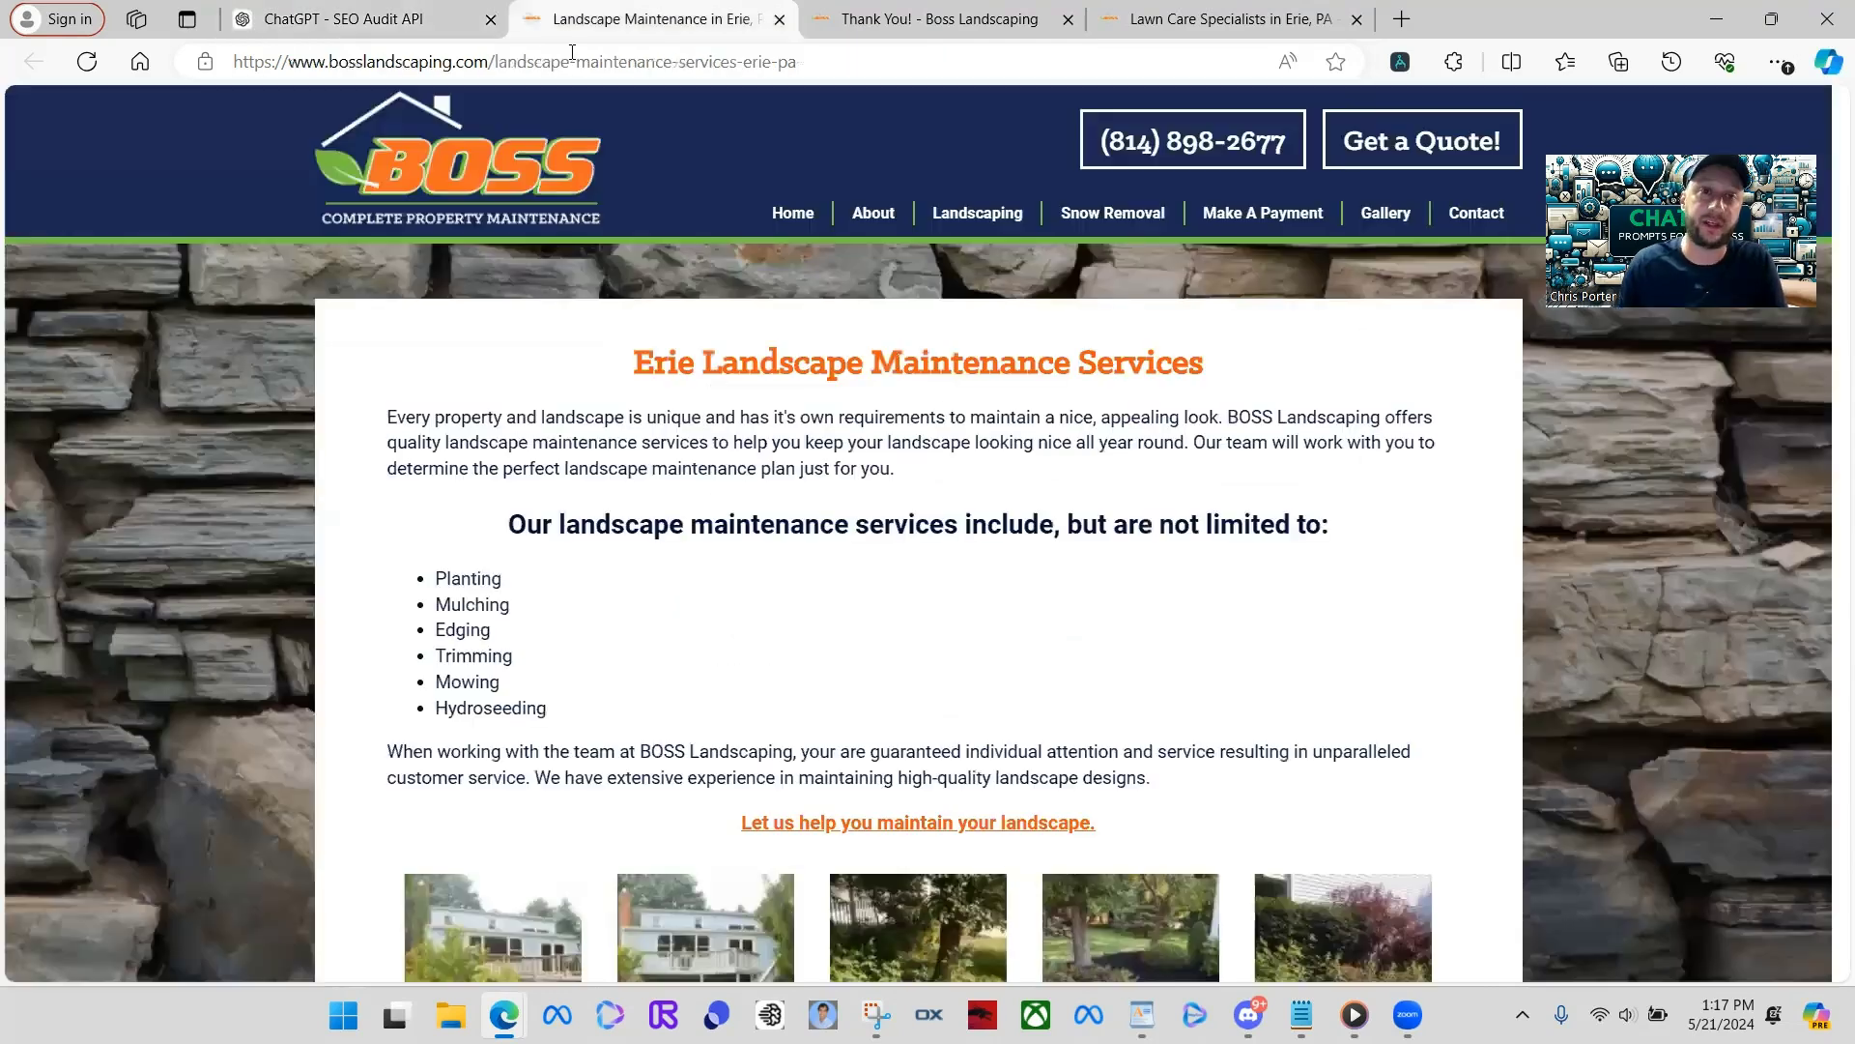
{"action": "left_click", "coordinate": [509, 64]}
{"action": "type", "text": "authflow.a"}
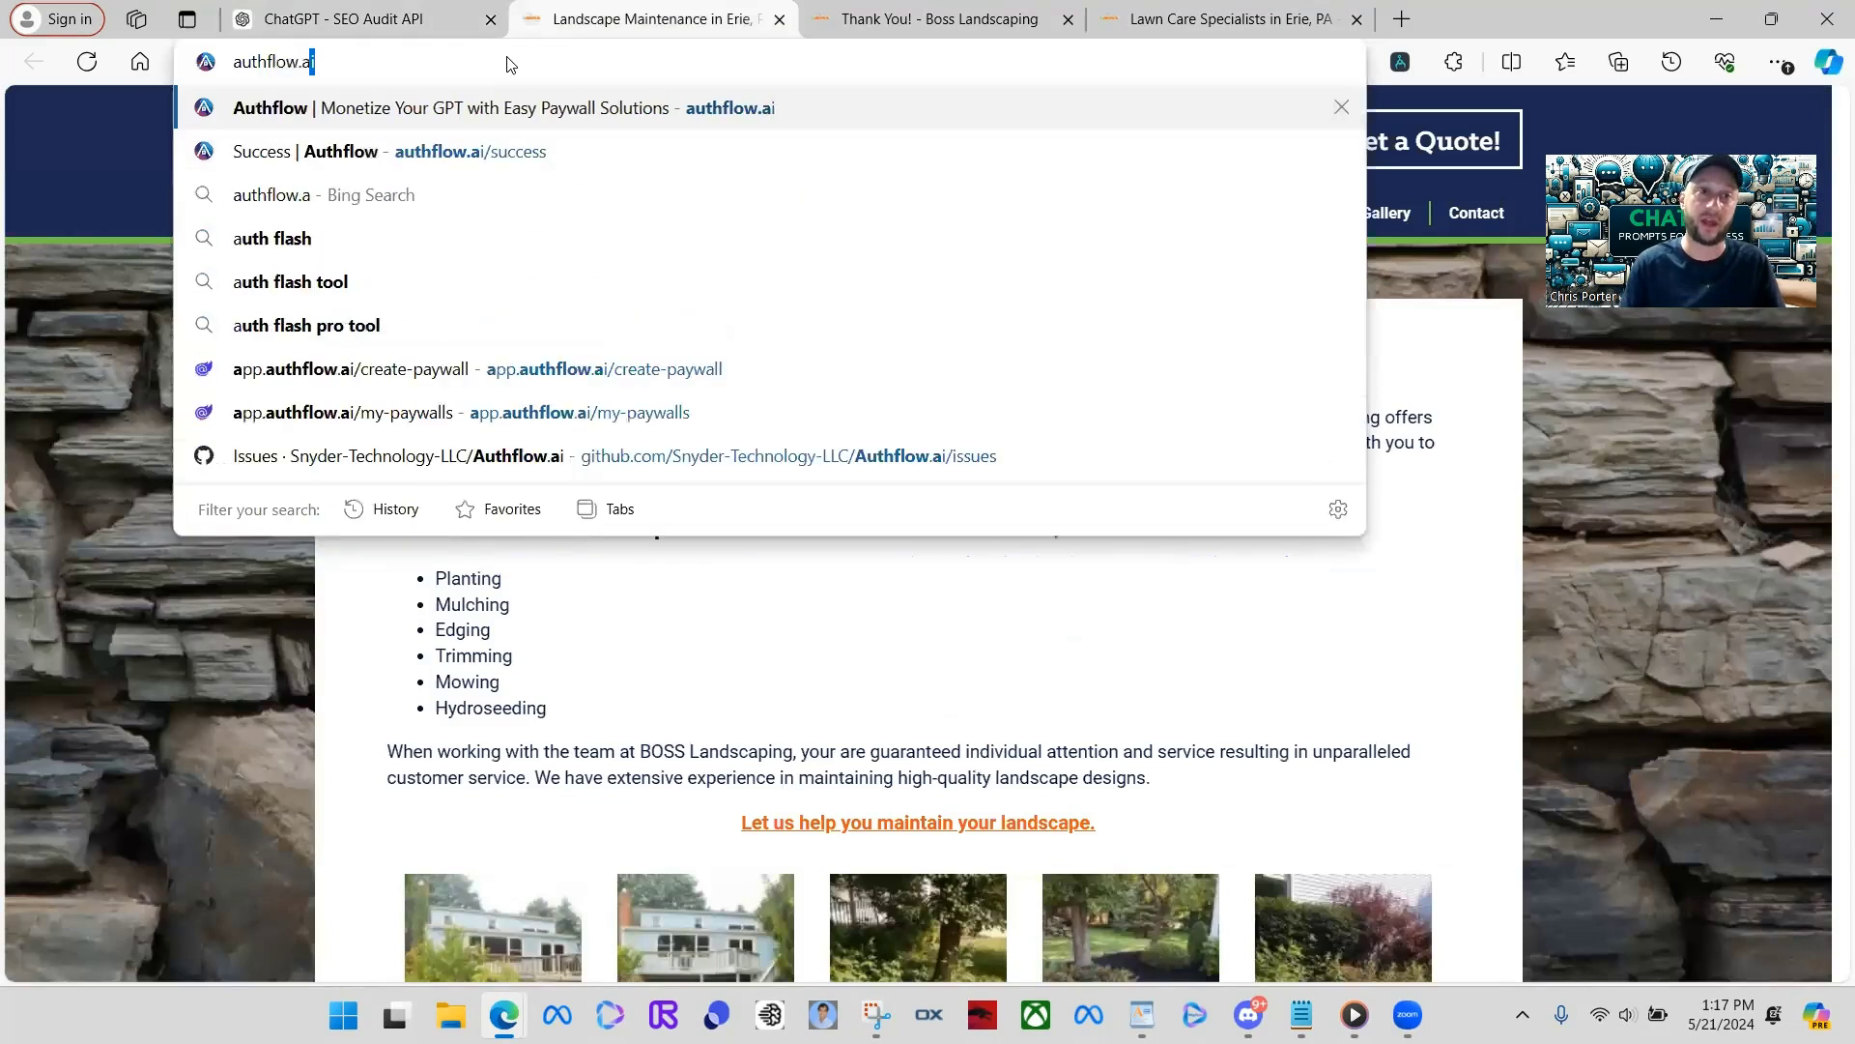
{"action": "key", "text": "Return"}
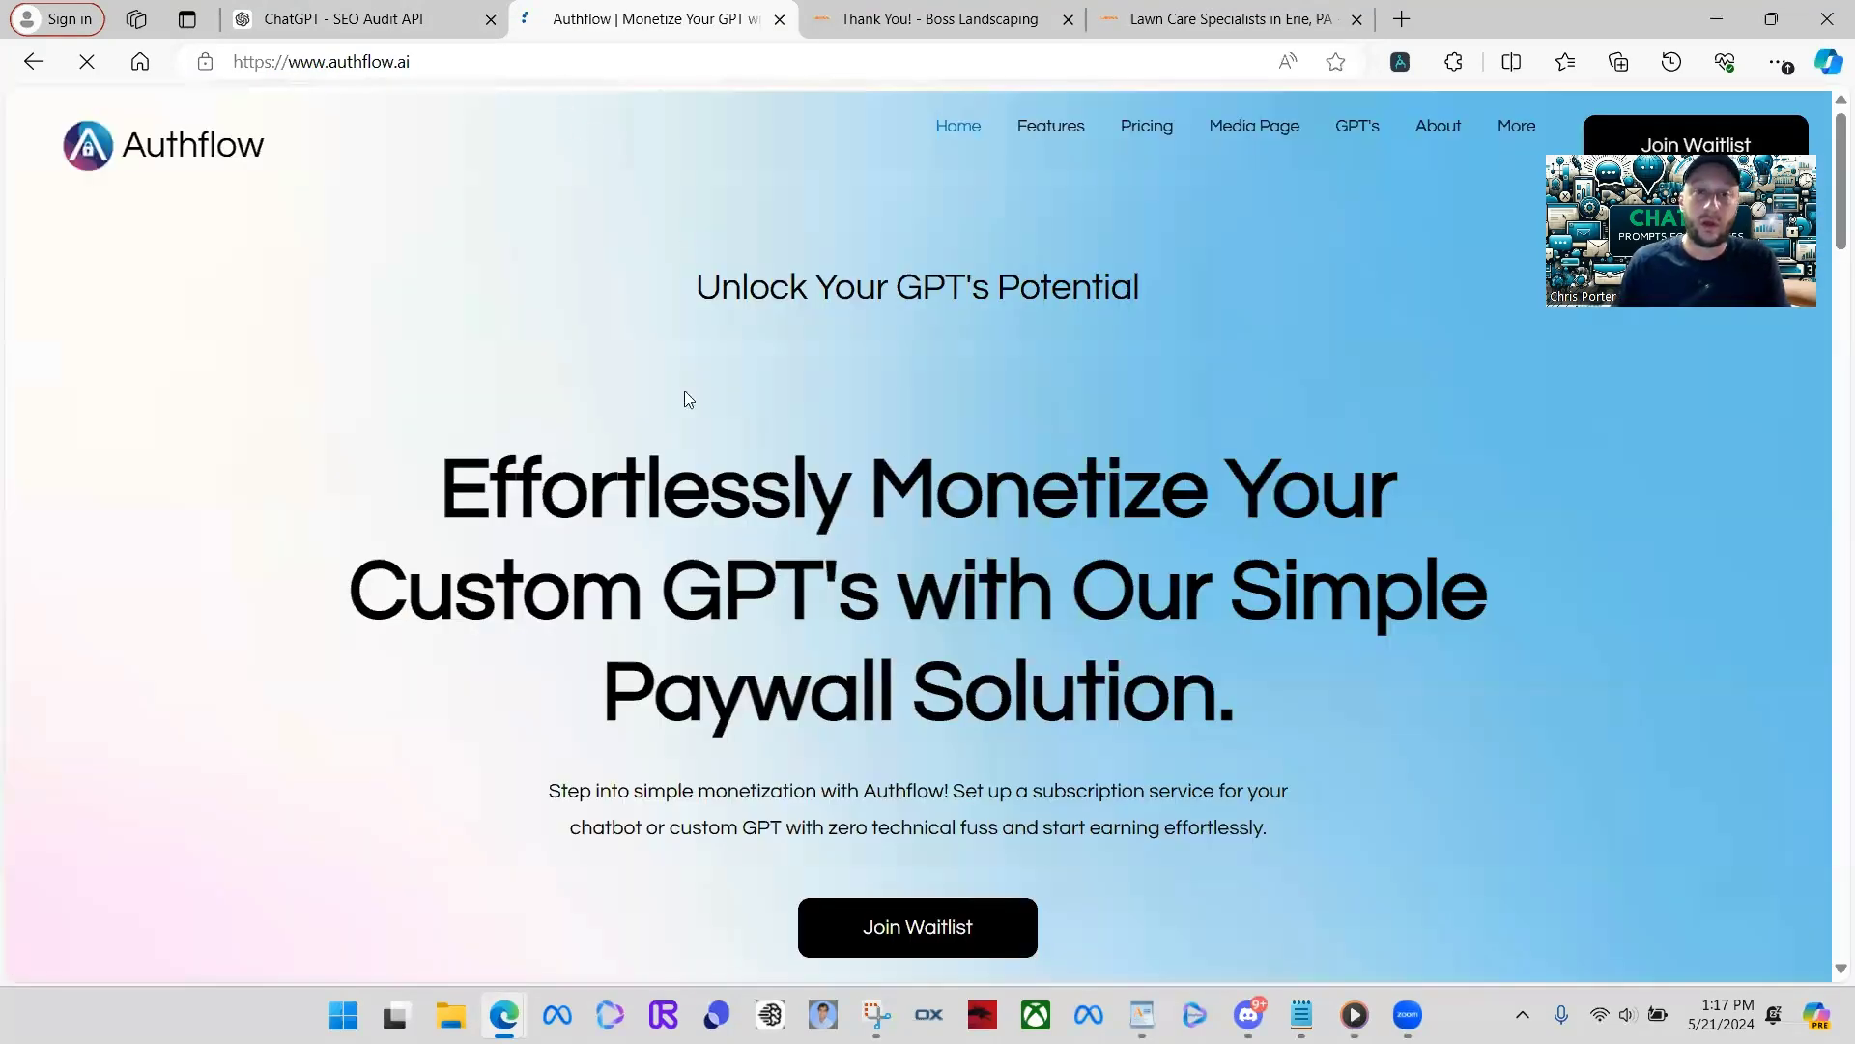
{"action": "left_click_drag", "start_coordinate": [439, 488], "coordinate": [1242, 720]}
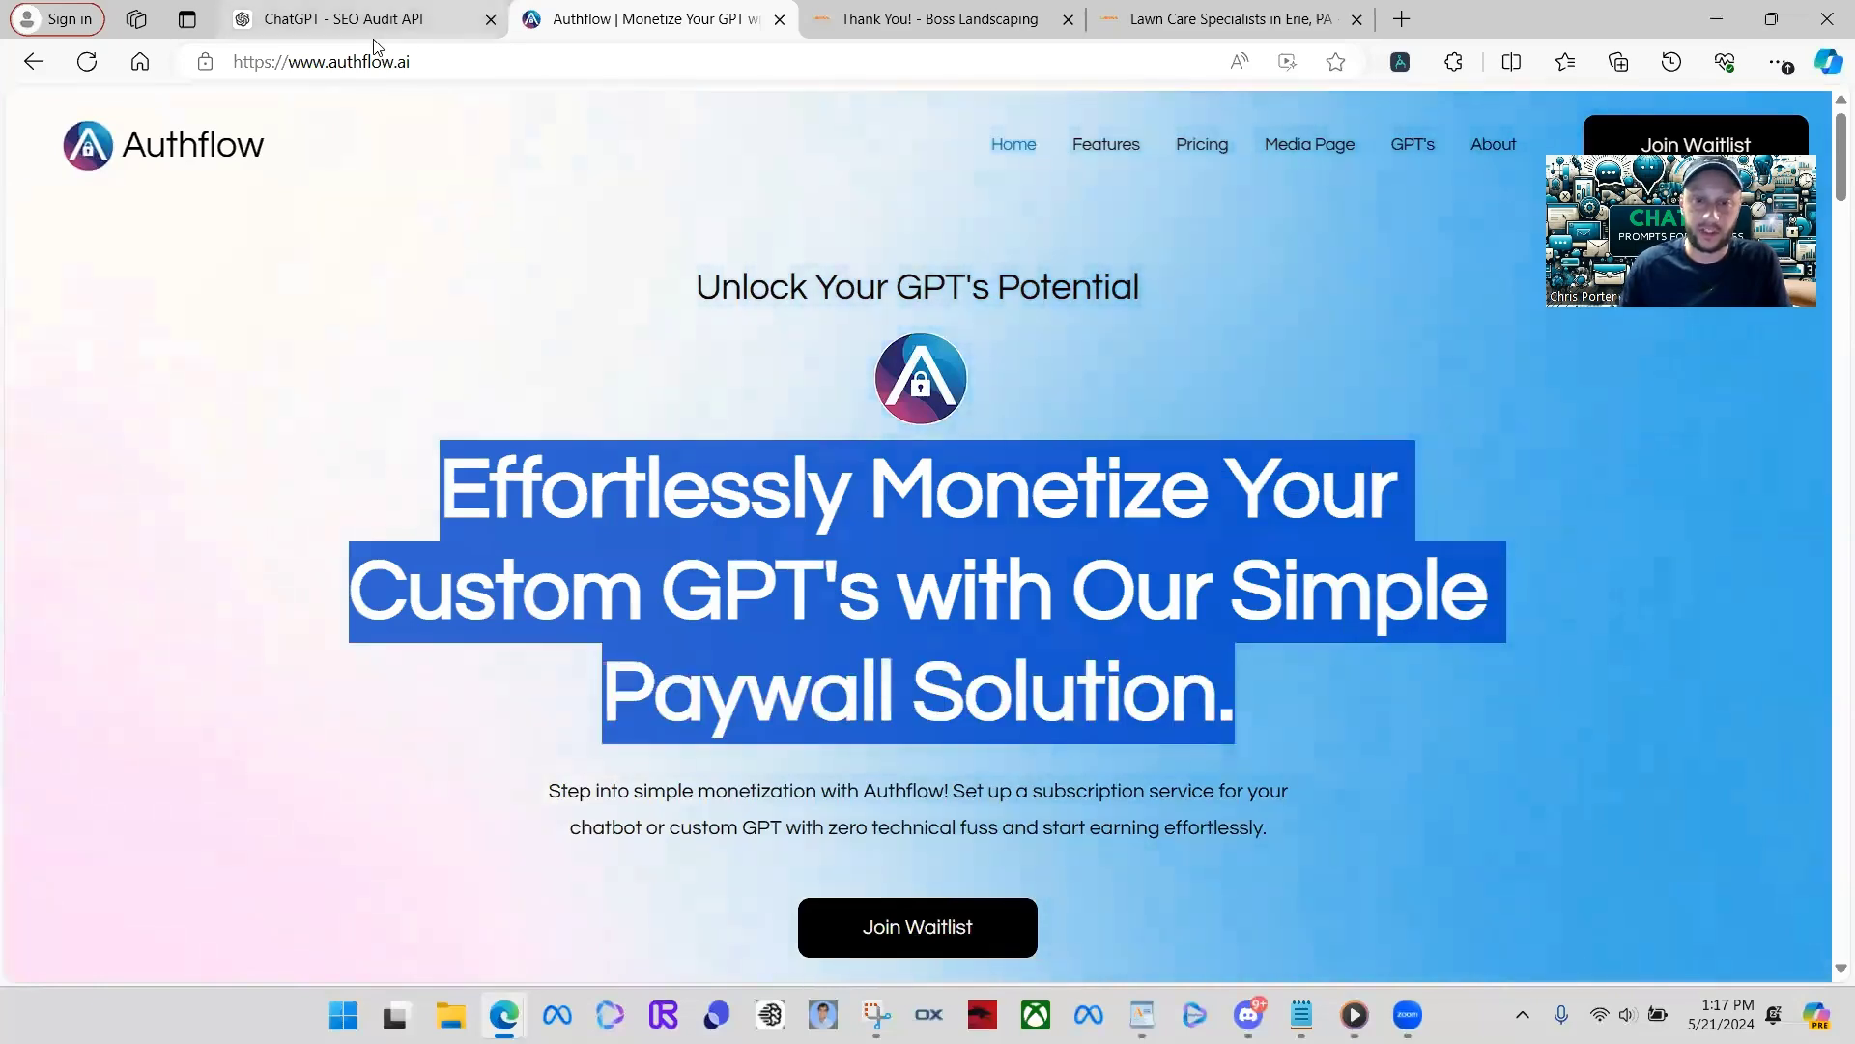
{"action": "key", "text": "ctrl+shift+Tab"}
{"action": "left_click", "coordinate": [1033, 819]}
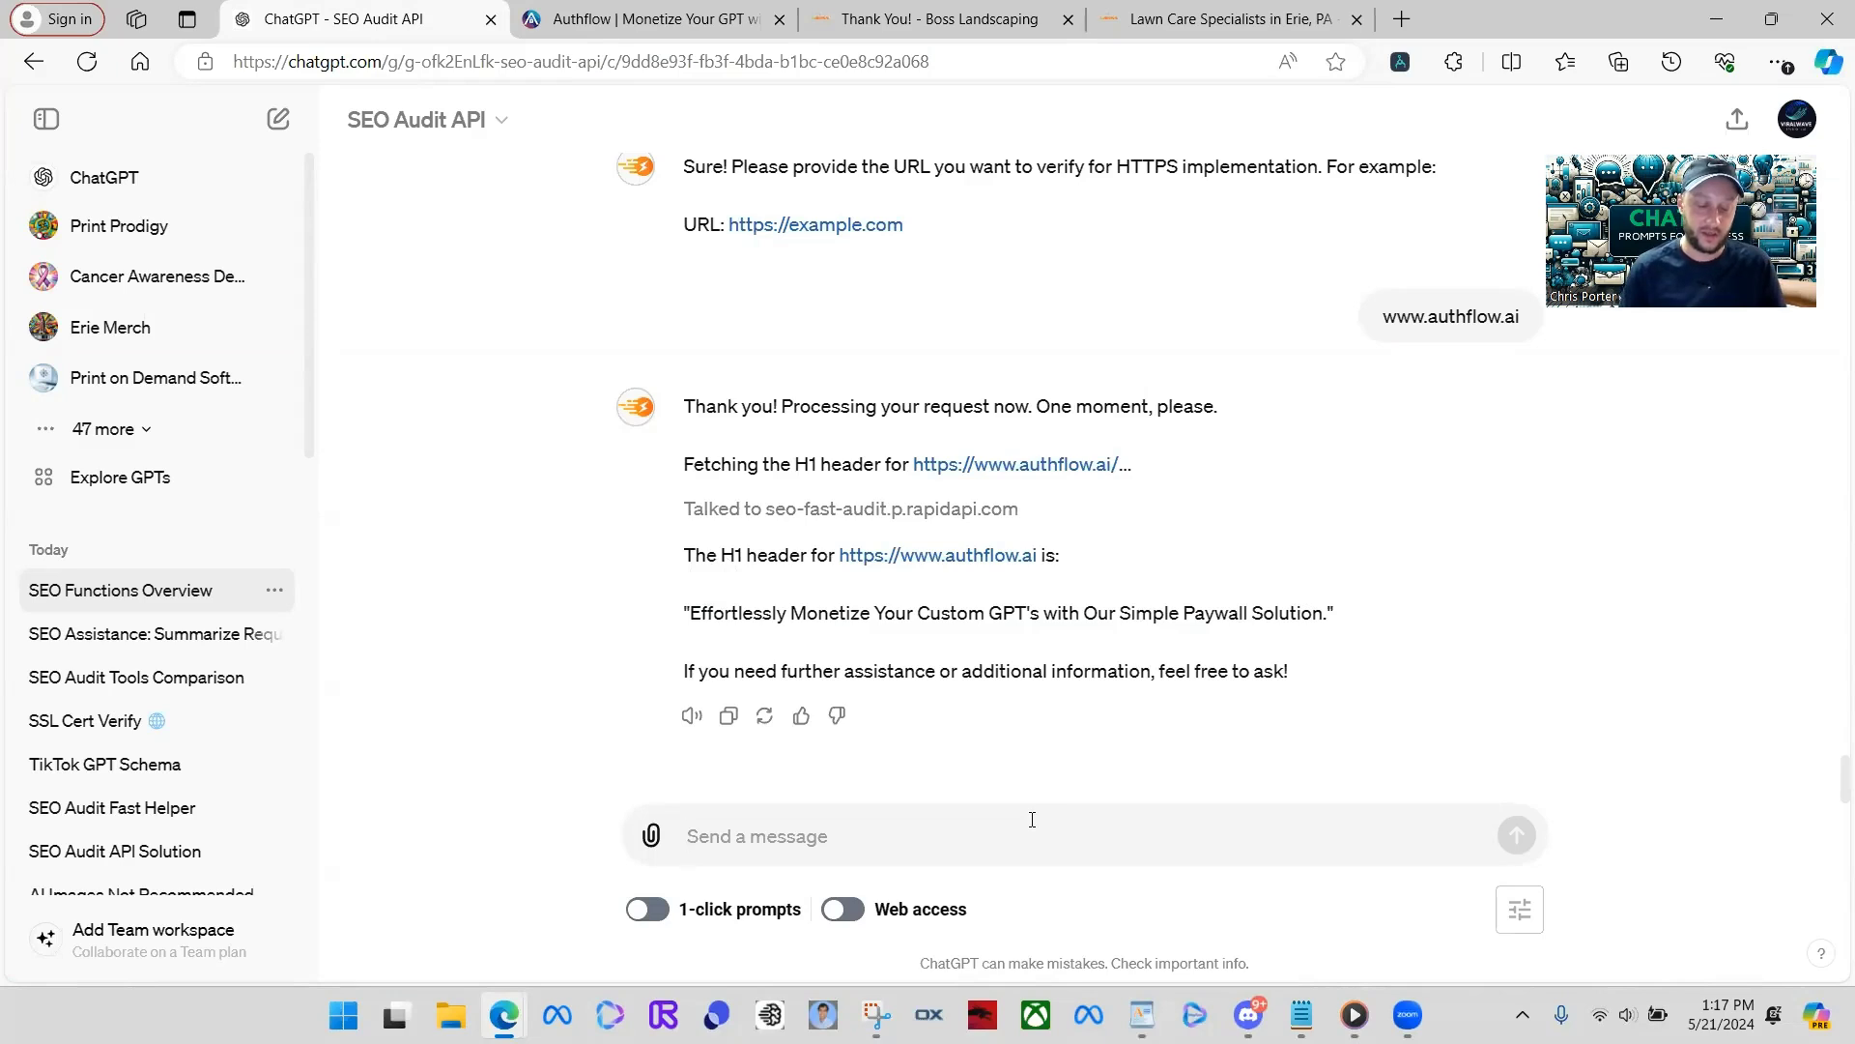
- Ask 'what do you think about that? should I change it to make it better?' and review the suggested H1 revisions
{"action": "type", "text": "what do"}
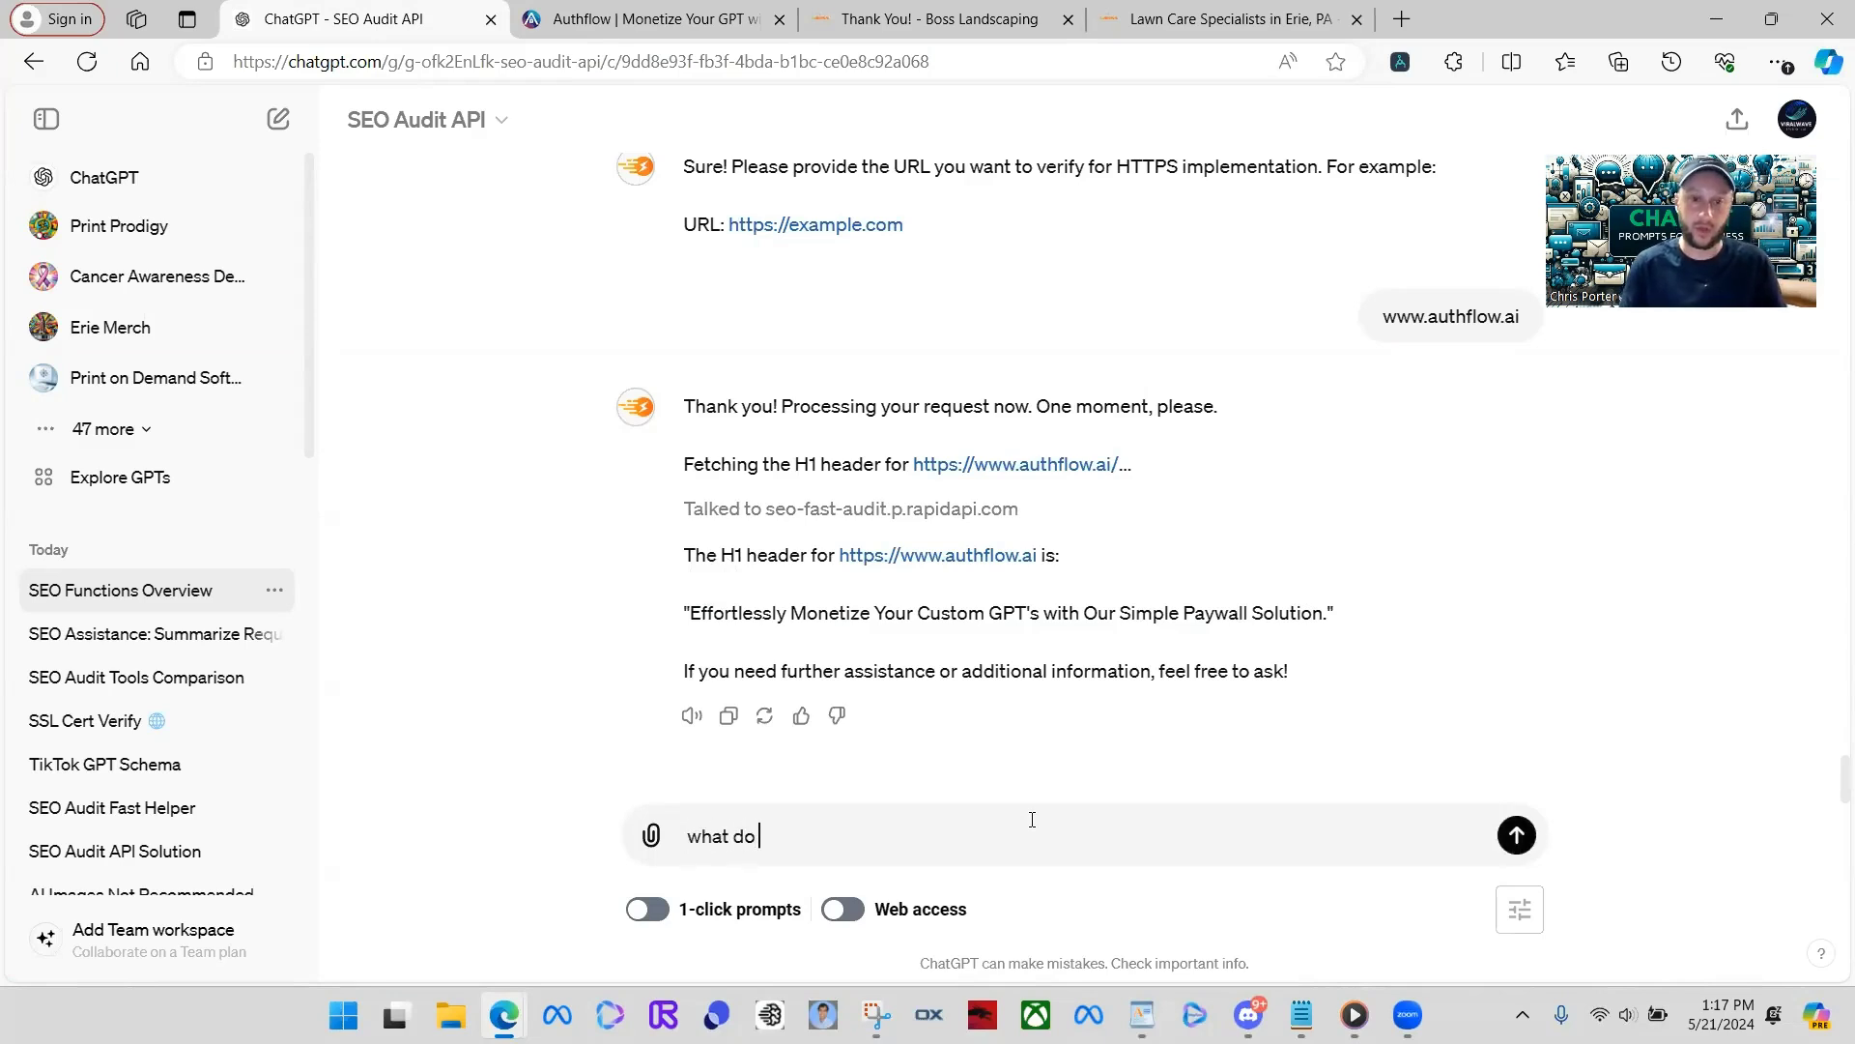
{"action": "type", "text": " you think about that? I"}
{"action": "key", "text": "BackSpace"}
{"action": "type", "text": "shgou"}
{"action": "key", "text": "BackSpace"}
{"action": "key", "text": "BackSpace"}
{"action": "type", "text": "uld I change it to make it "}
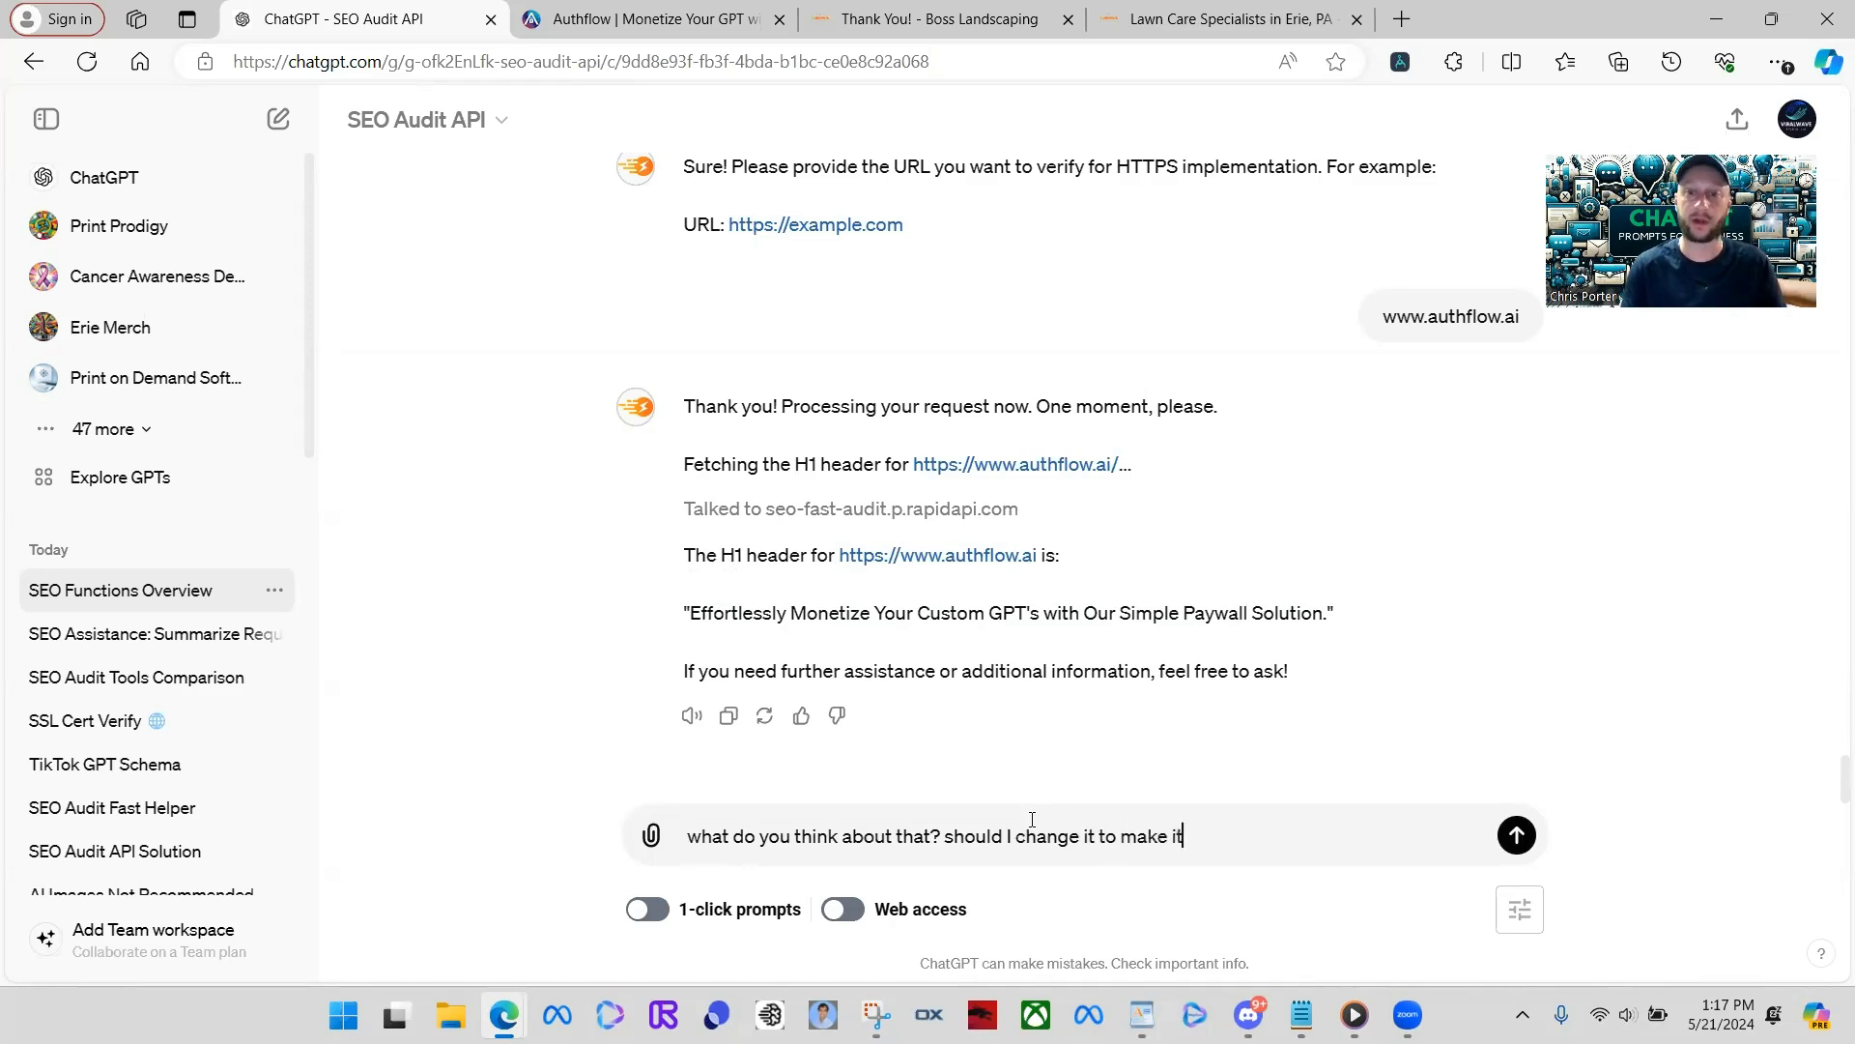
{"action": "type", "text": "better?"}
{"action": "key", "text": "Return"}
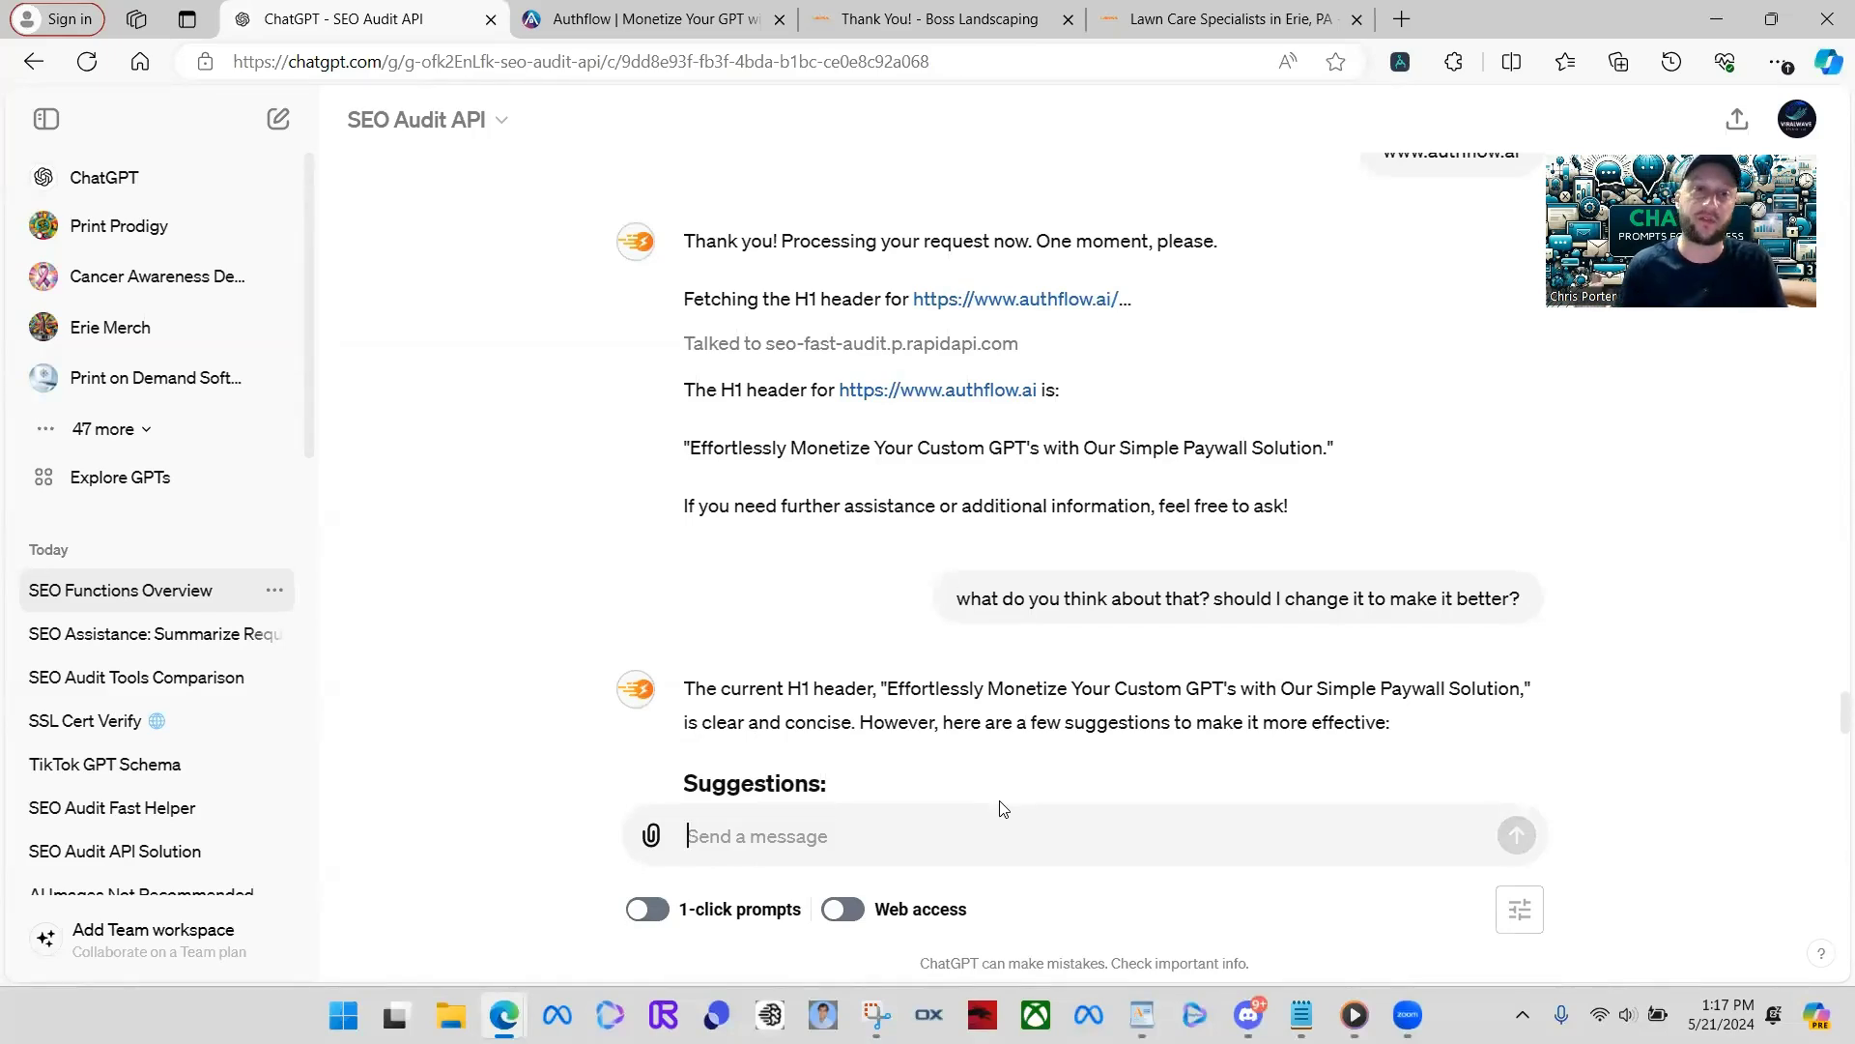
{"action": "scroll", "coordinate": [953, 525], "scroll_direction": "down", "scroll_amount": 5}
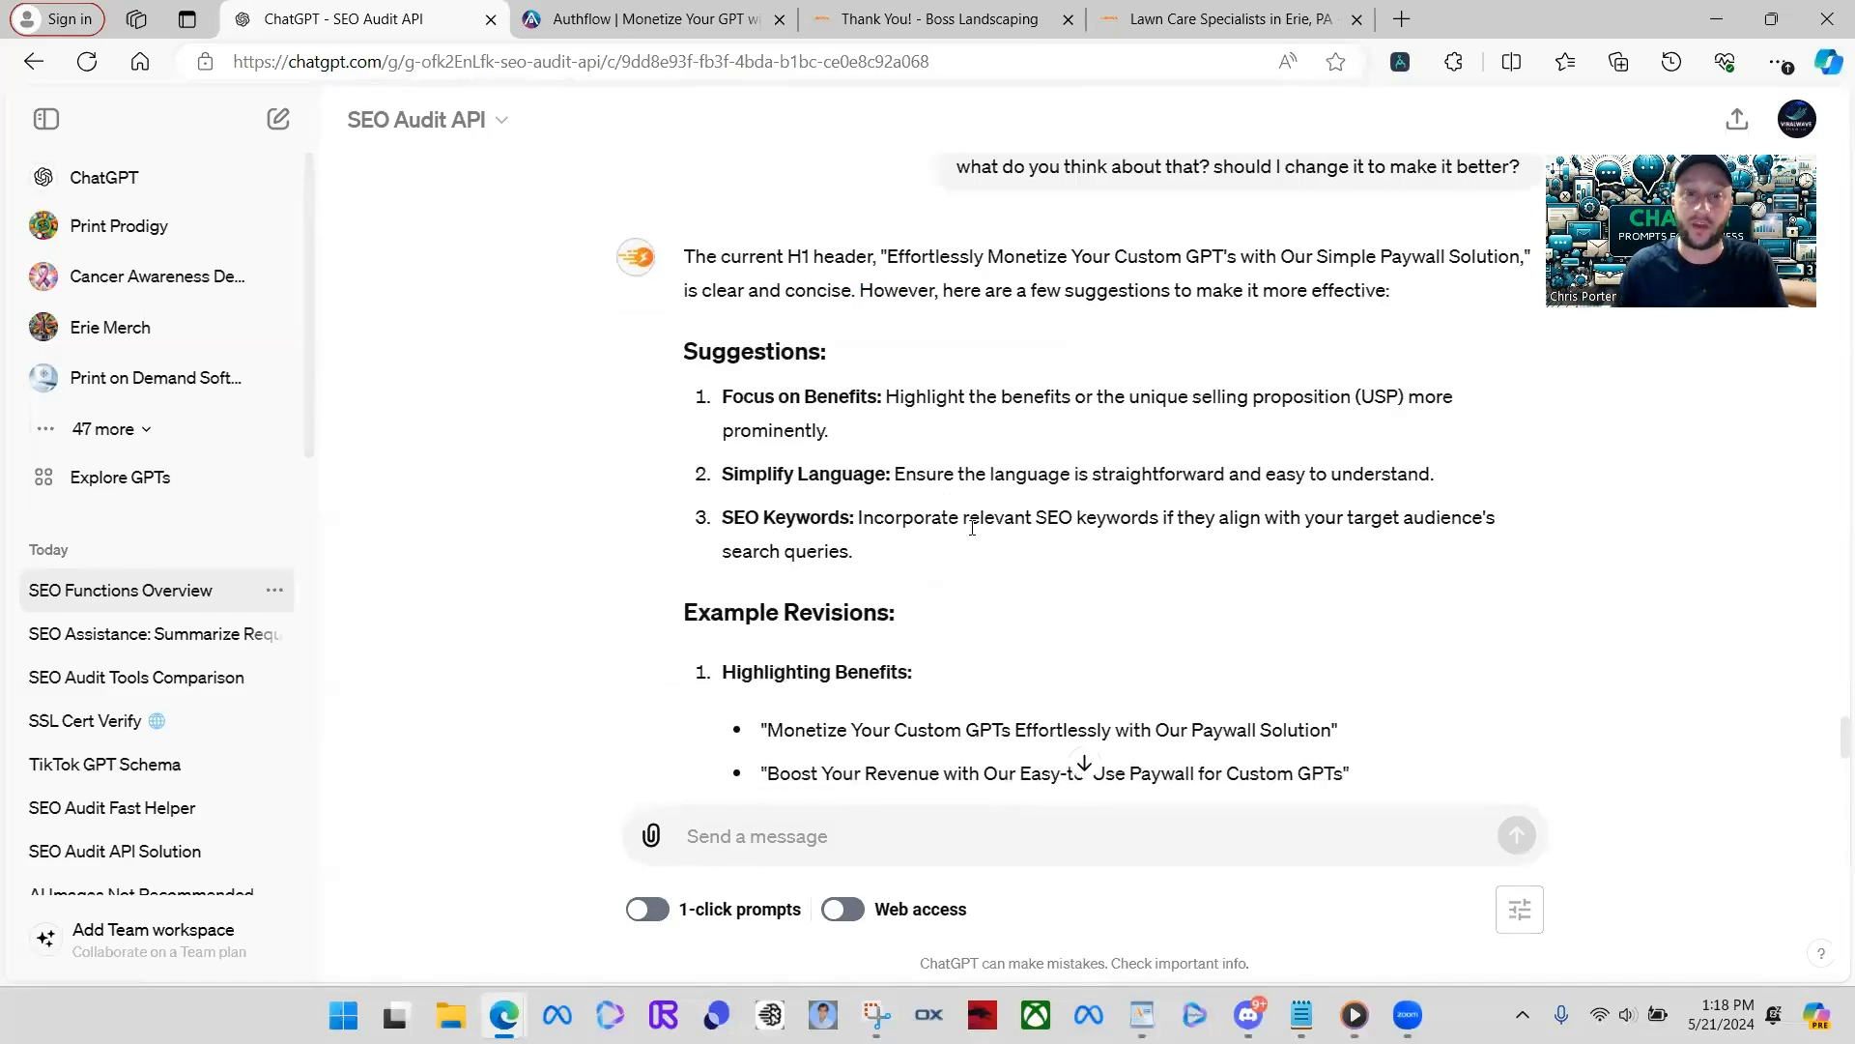
{"action": "scroll", "coordinate": [860, 539], "scroll_direction": "down", "scroll_amount": 2}
{"action": "scroll", "coordinate": [955, 702], "scroll_direction": "down", "scroll_amount": 3}
{"action": "scroll", "coordinate": [907, 386], "scroll_direction": "down", "scroll_amount": 2}
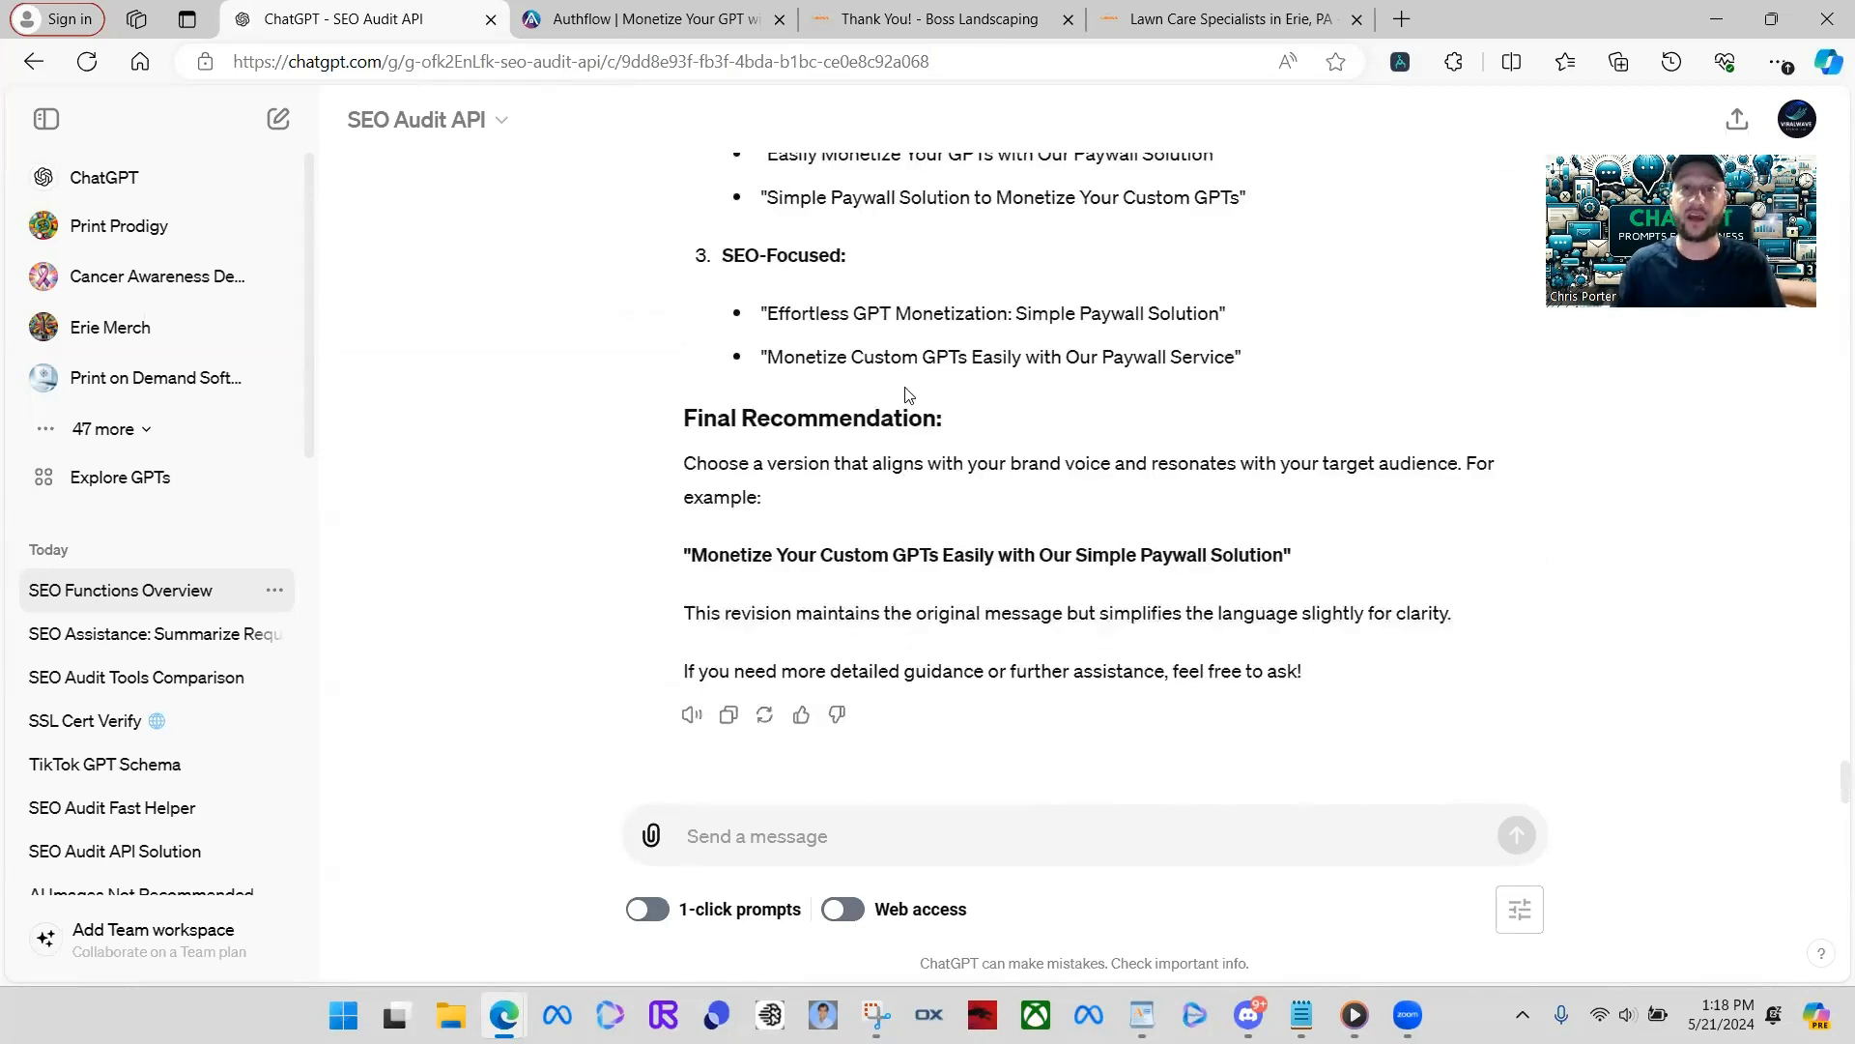
{"action": "scroll", "coordinate": [933, 416], "scroll_direction": "up", "scroll_amount": 20}
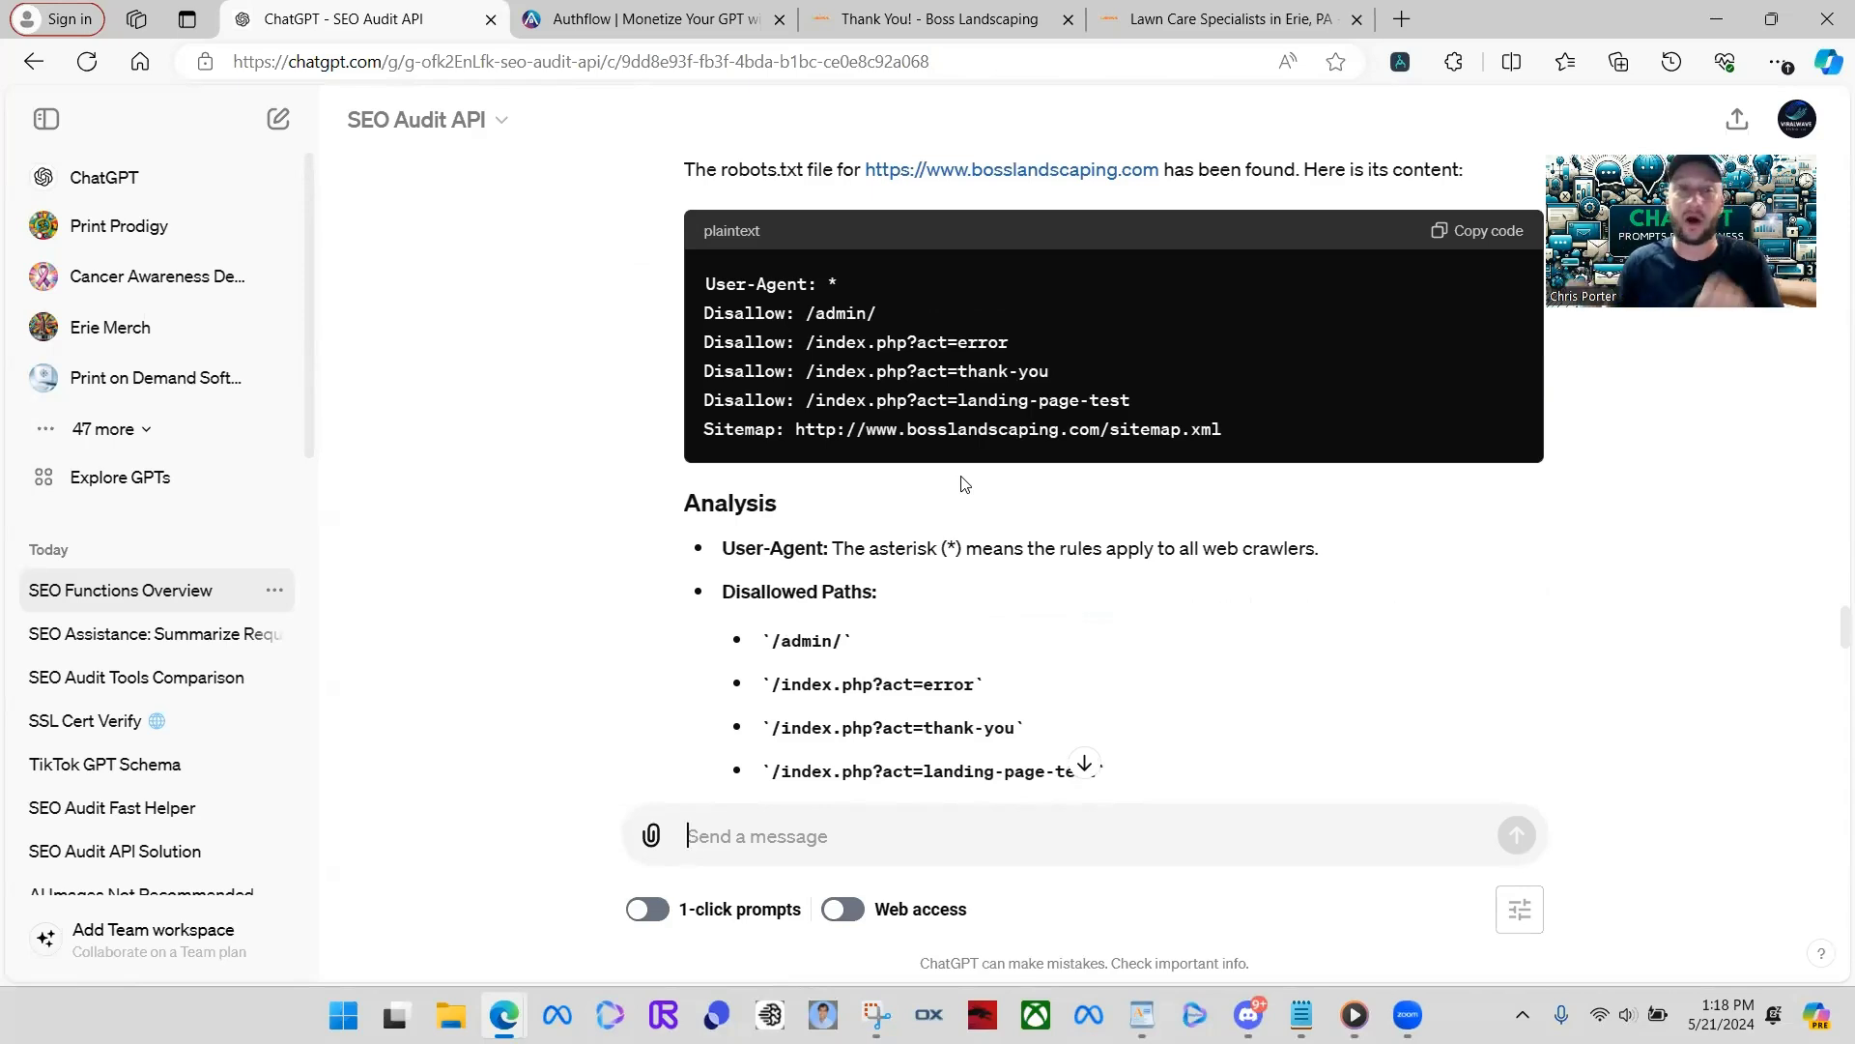
- Search Explore GPTs for 'seo audit' and start a chat with SEO Audit Tool by DIAP Media
{"action": "left_click", "coordinate": [126, 478]}
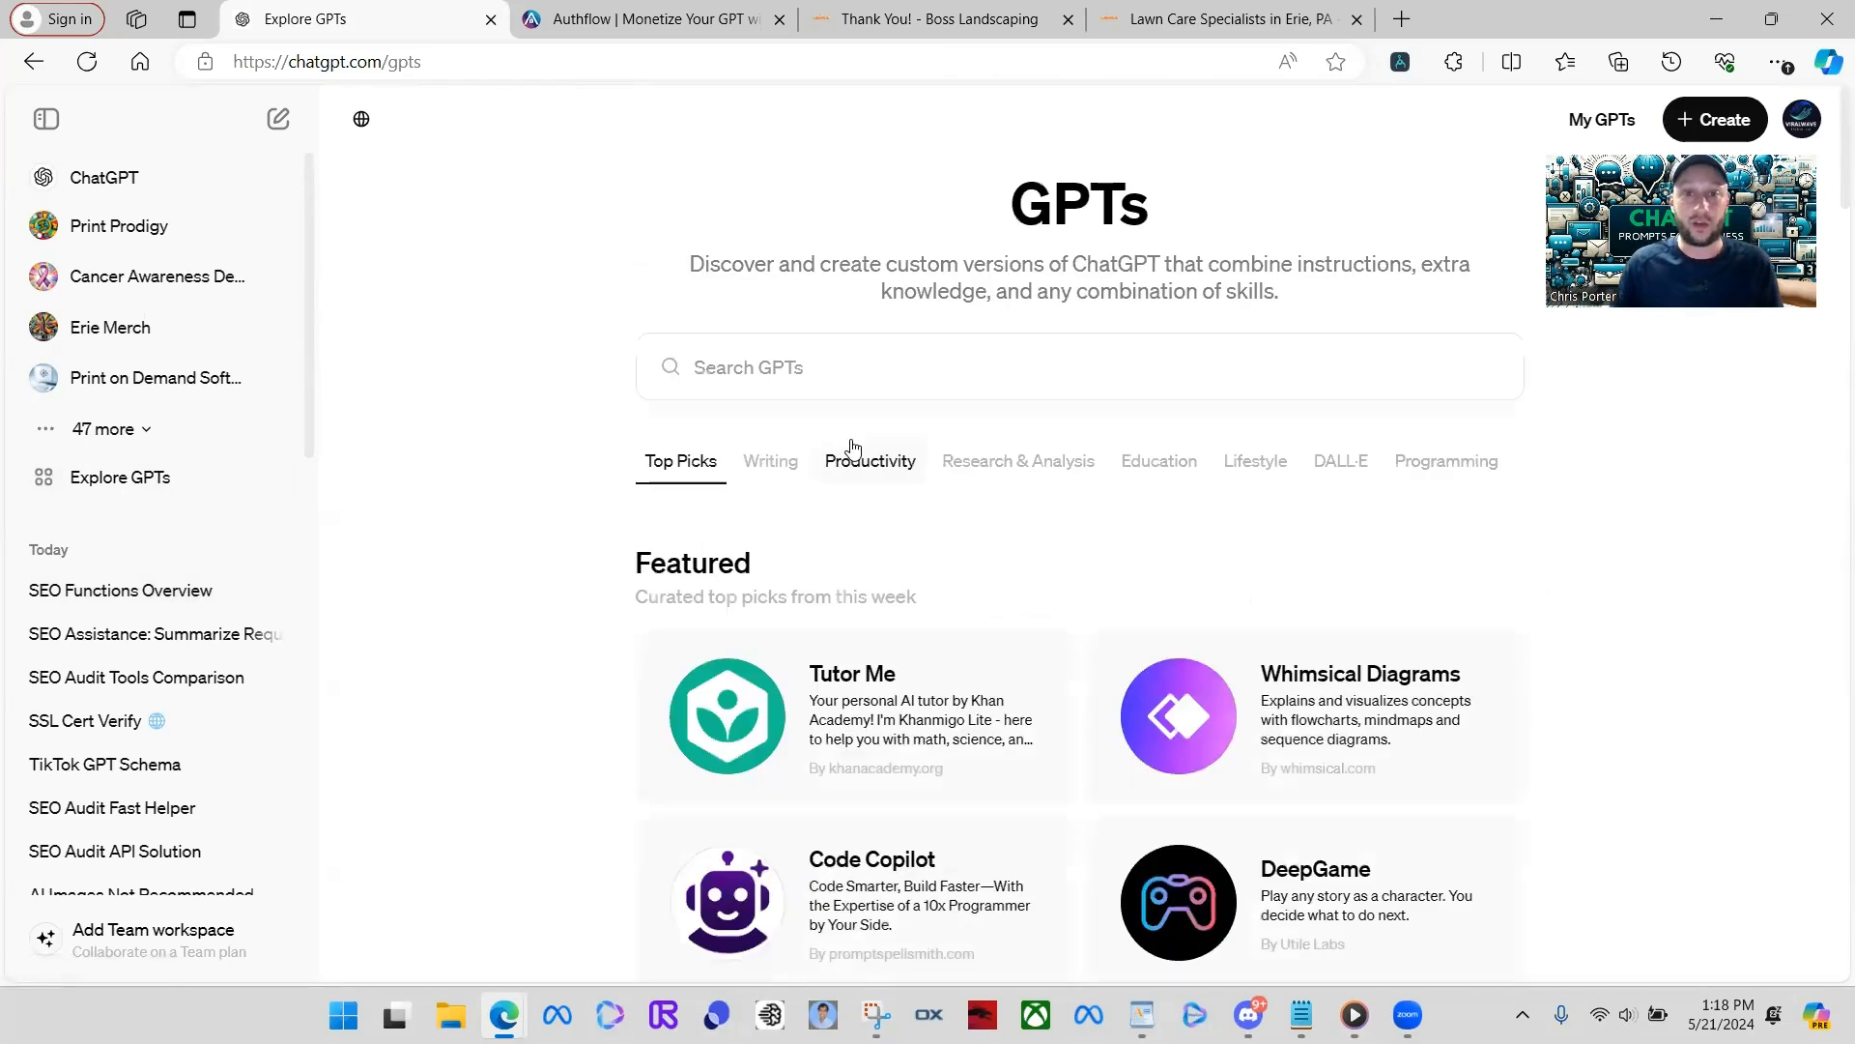
{"action": "left_click", "coordinate": [794, 370]}
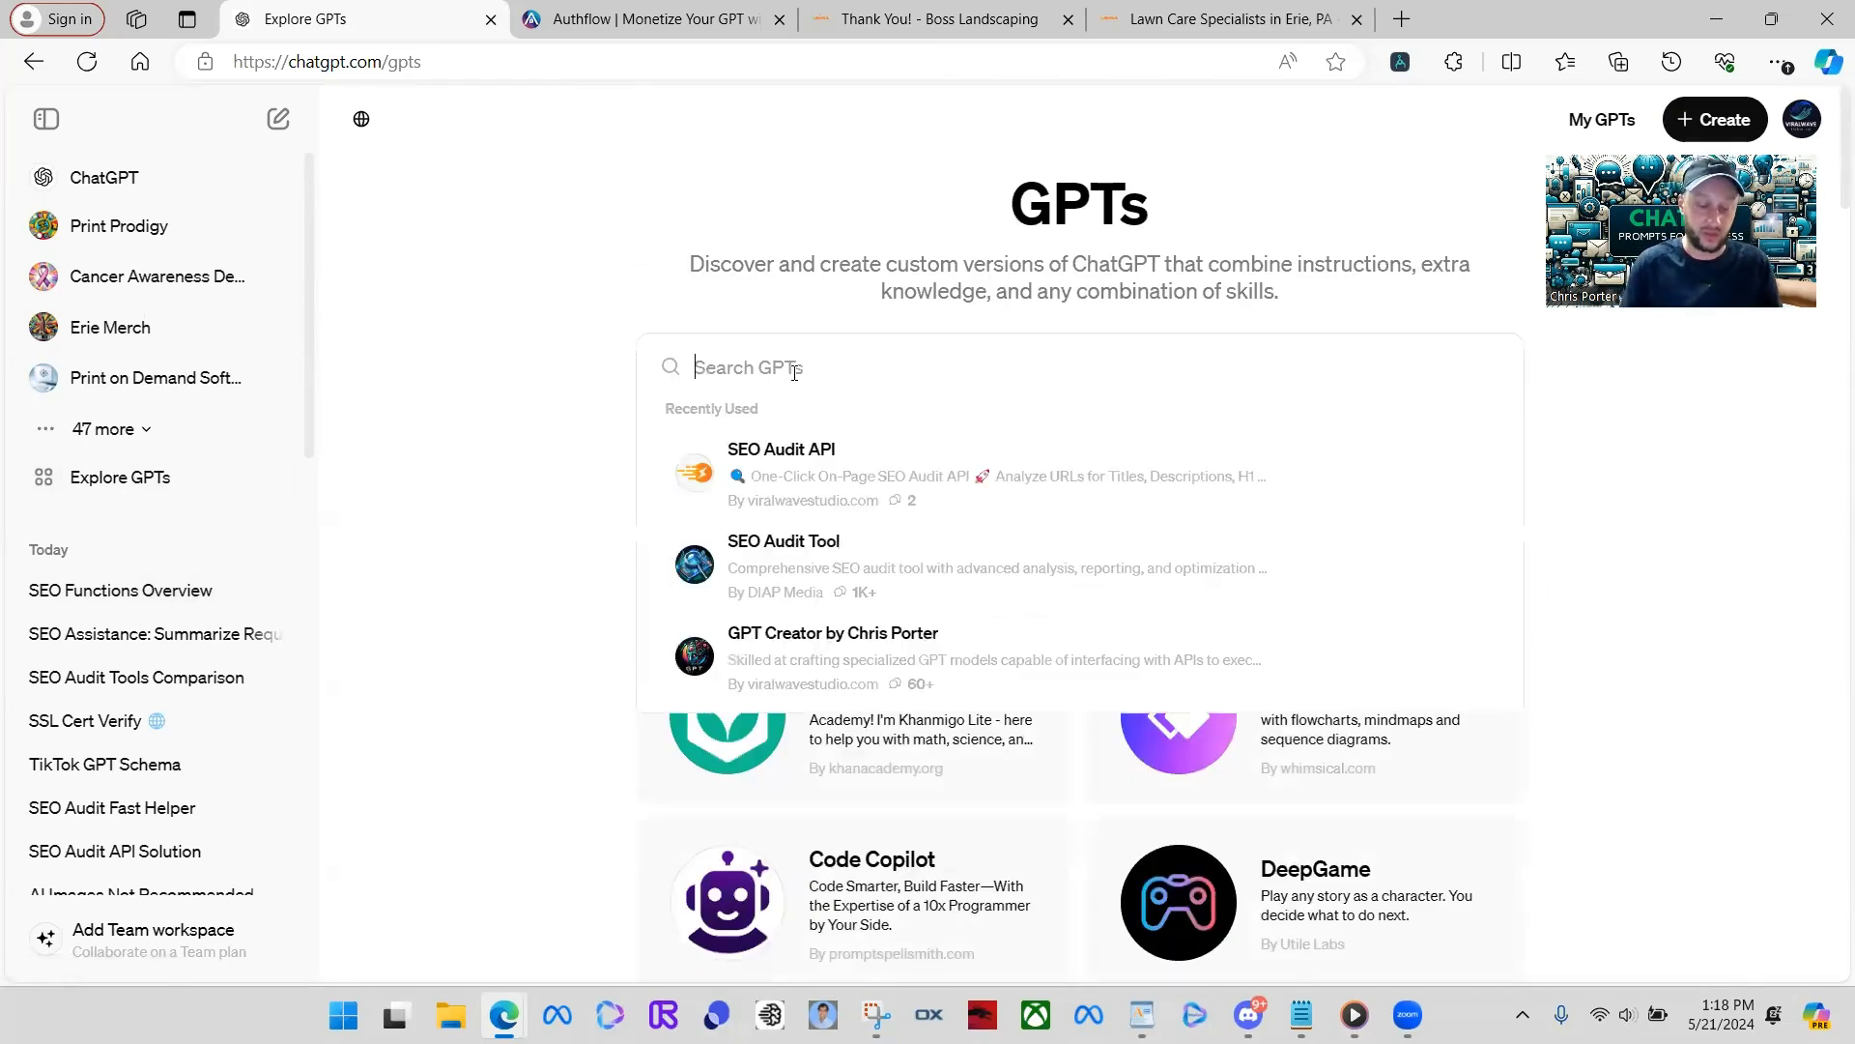
{"action": "type", "text": "seo audit"}
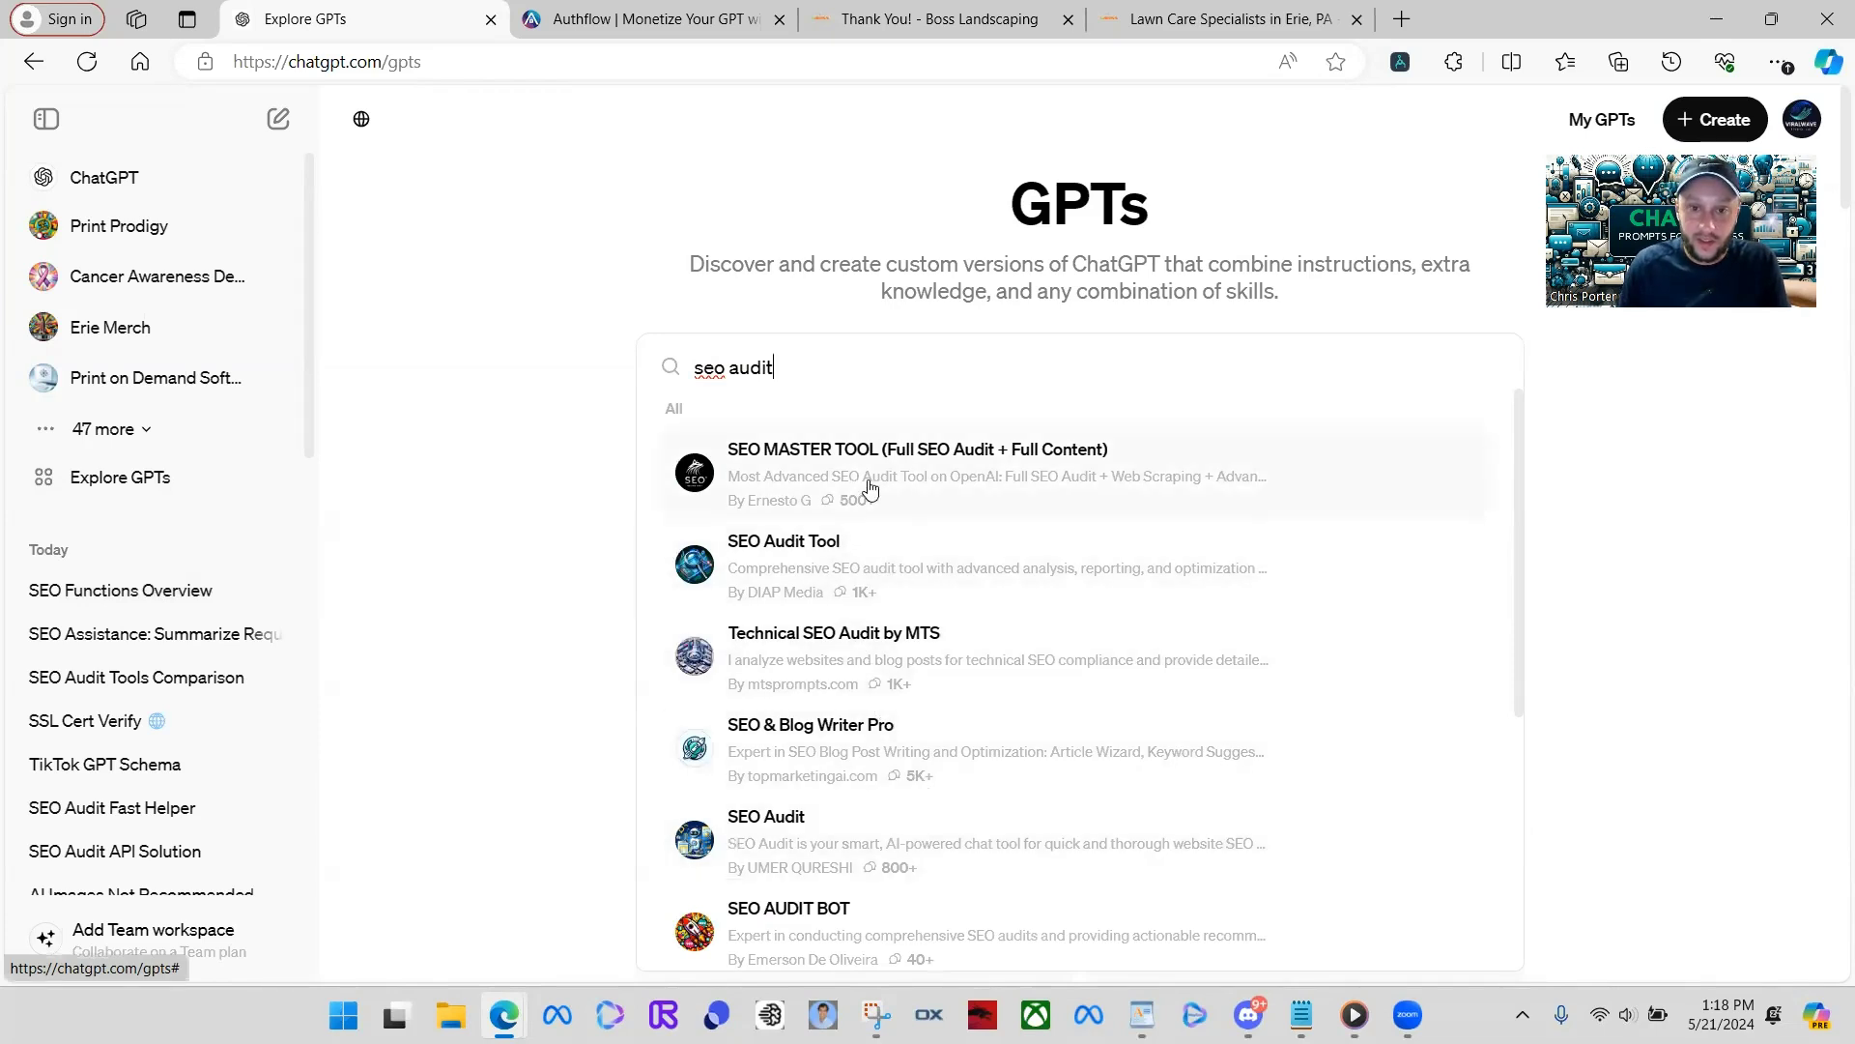
{"action": "left_click", "coordinate": [897, 571]}
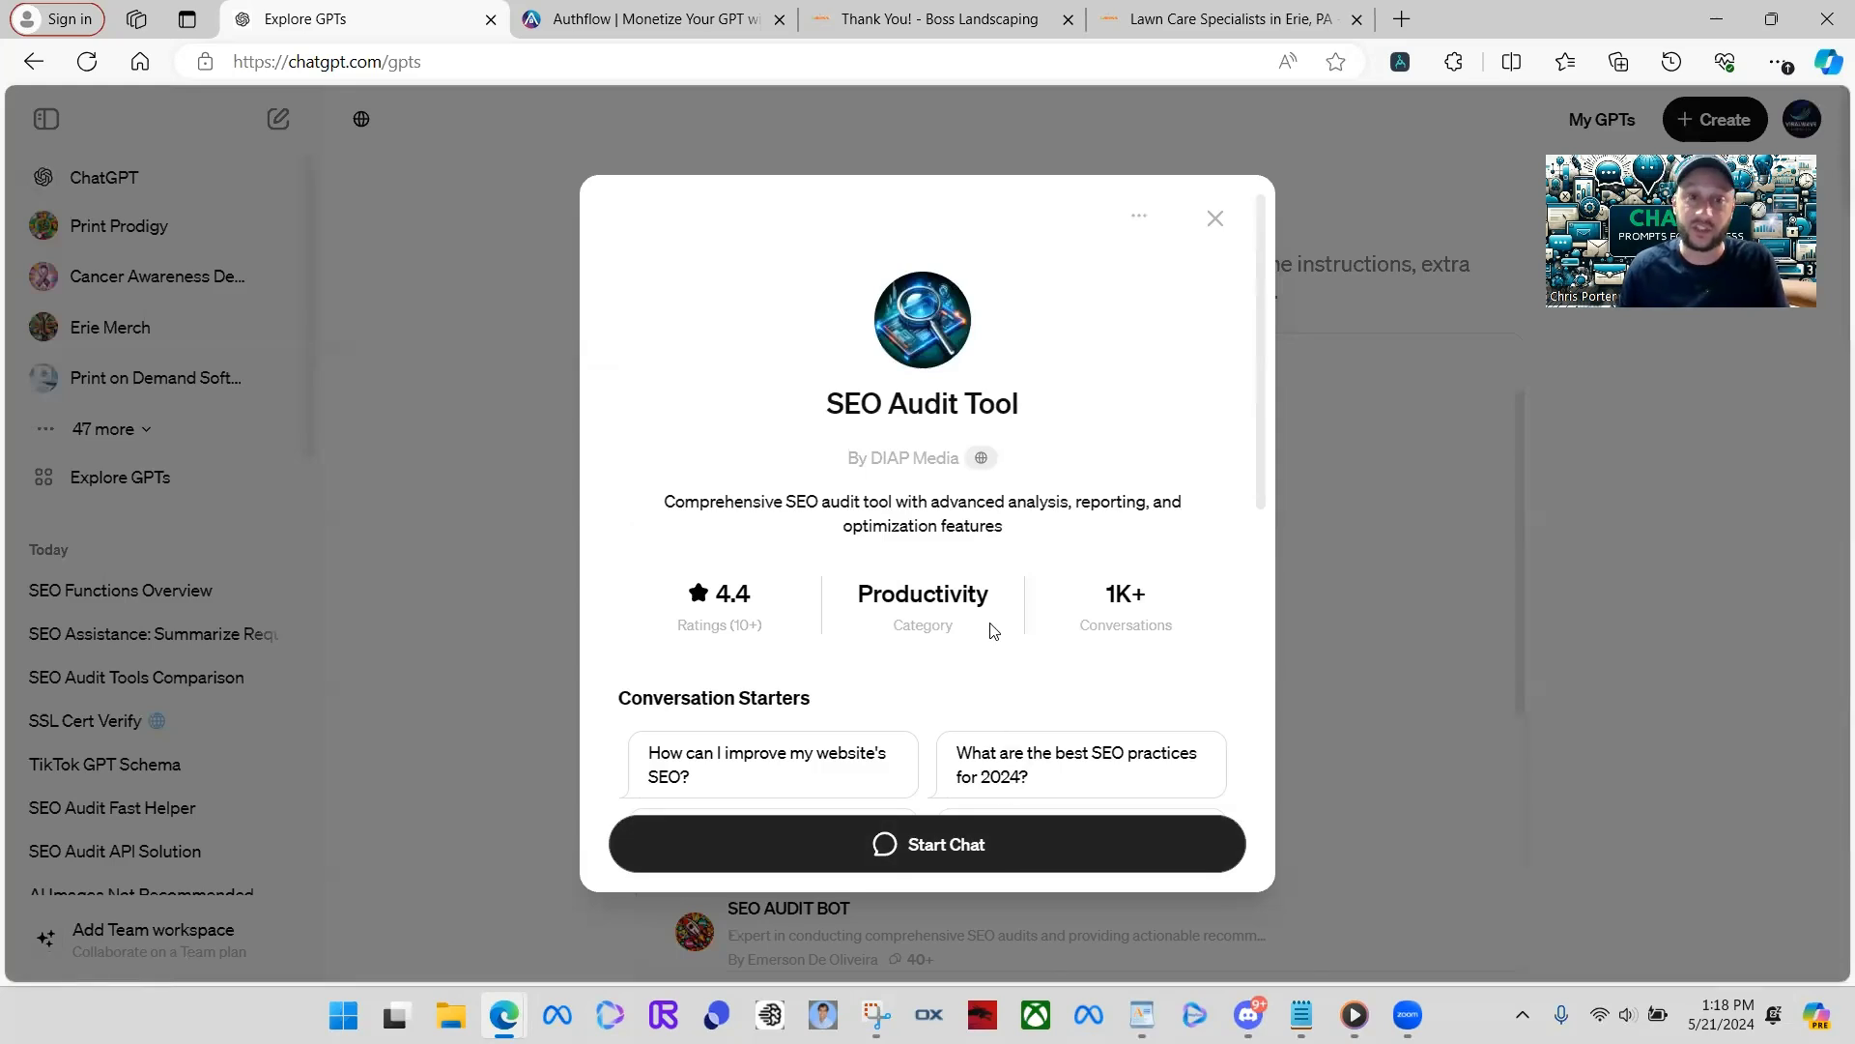
{"action": "left_click", "coordinate": [974, 846]}
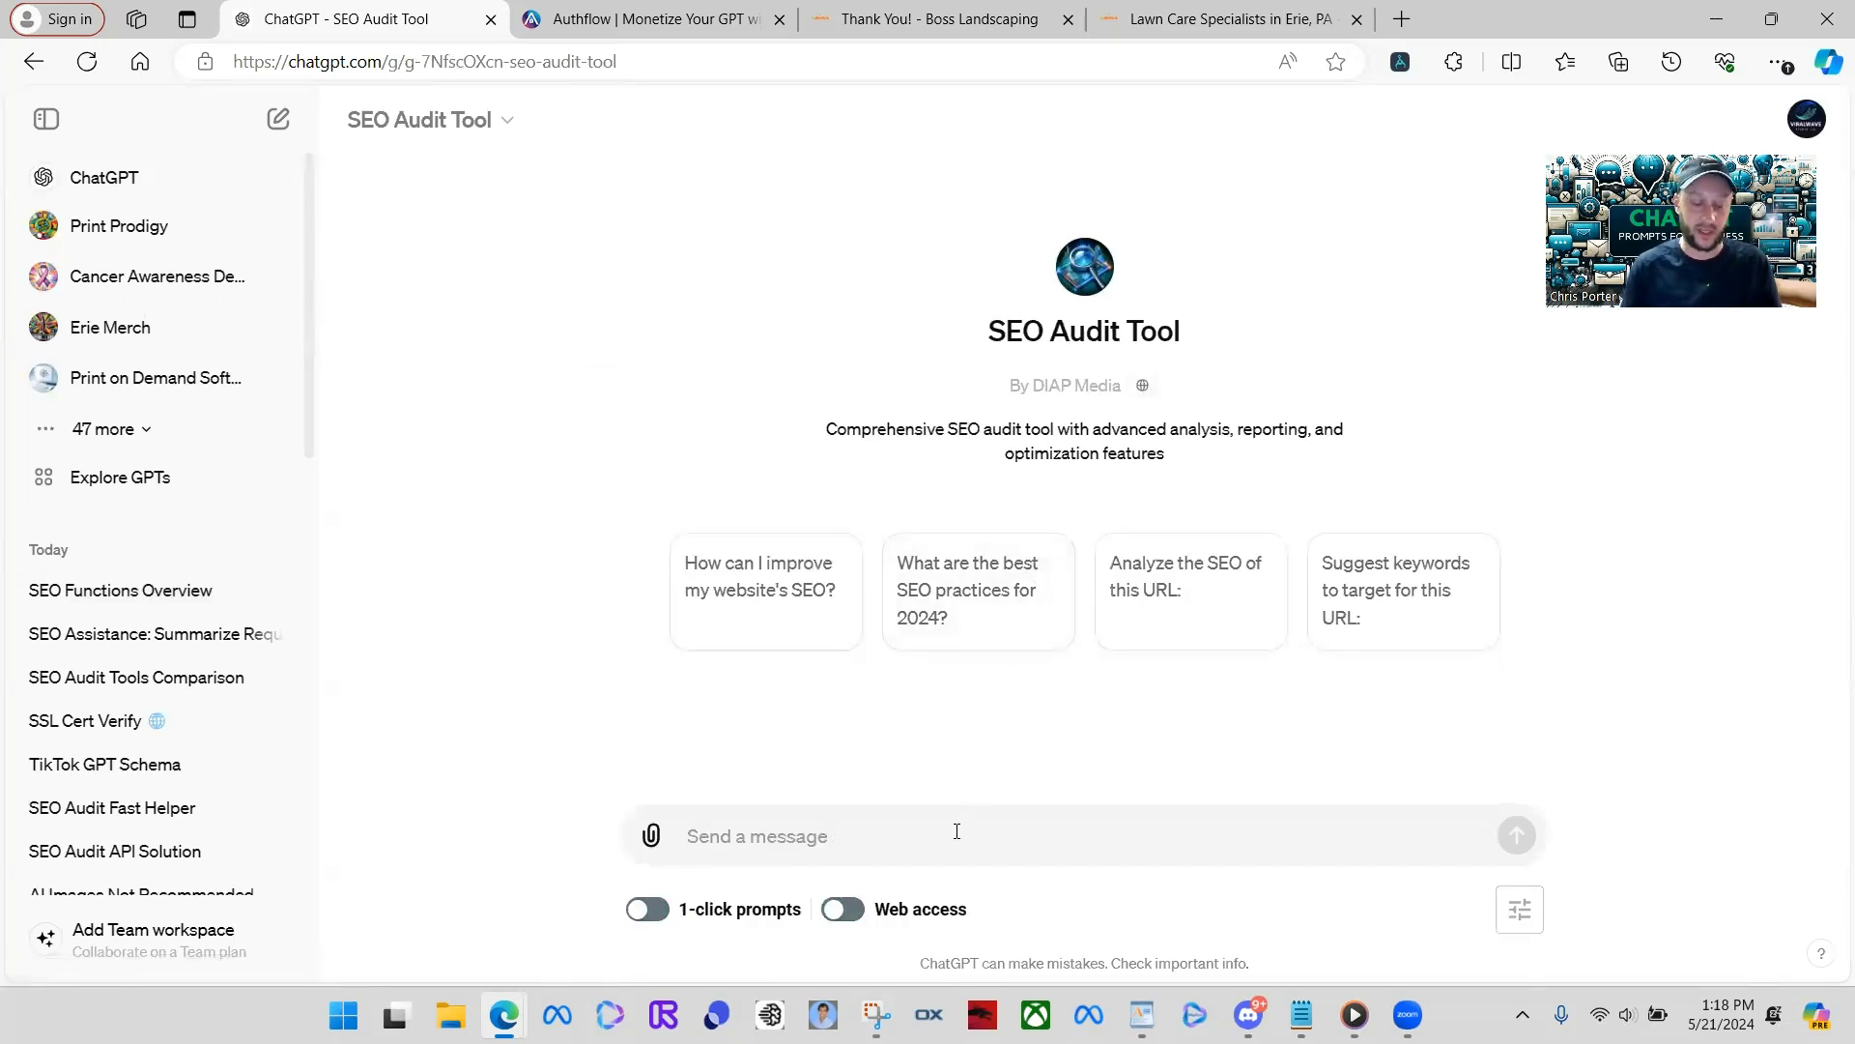
{"action": "type", "text": "do an audi"}
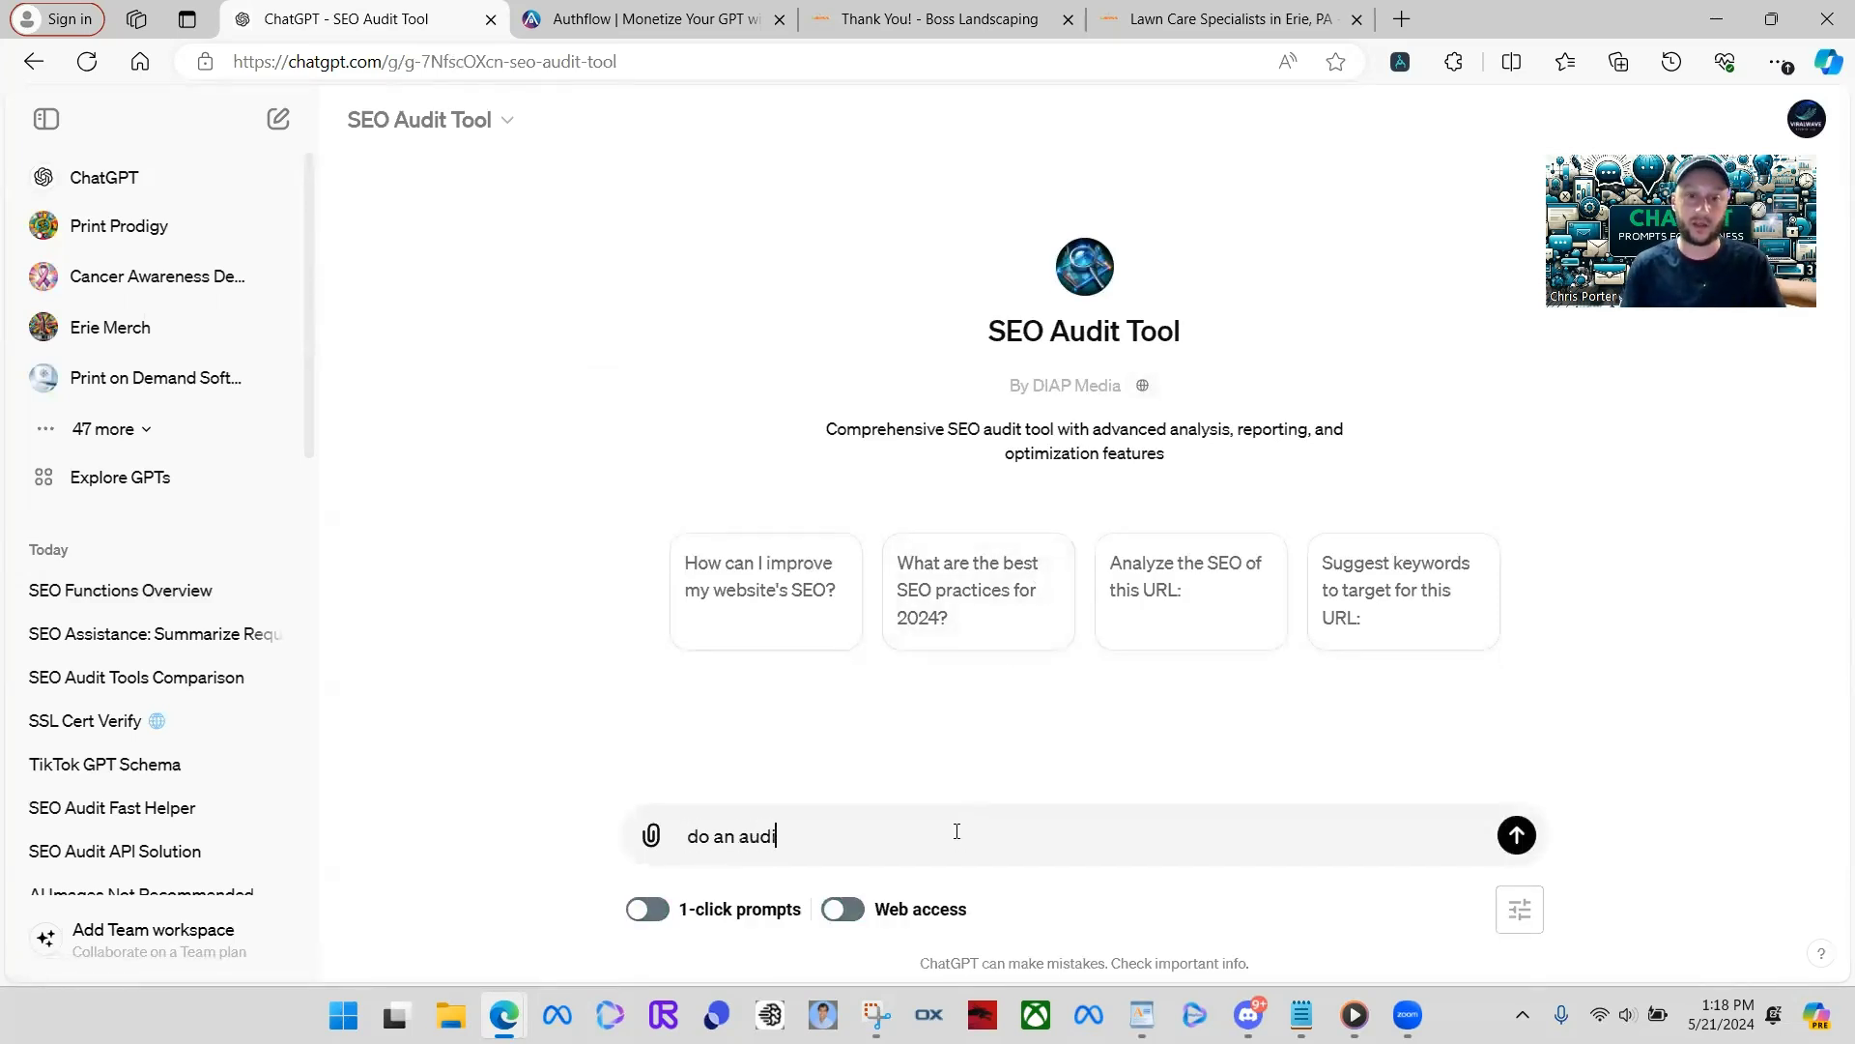
{"action": "type", "text": "t on my website w"}
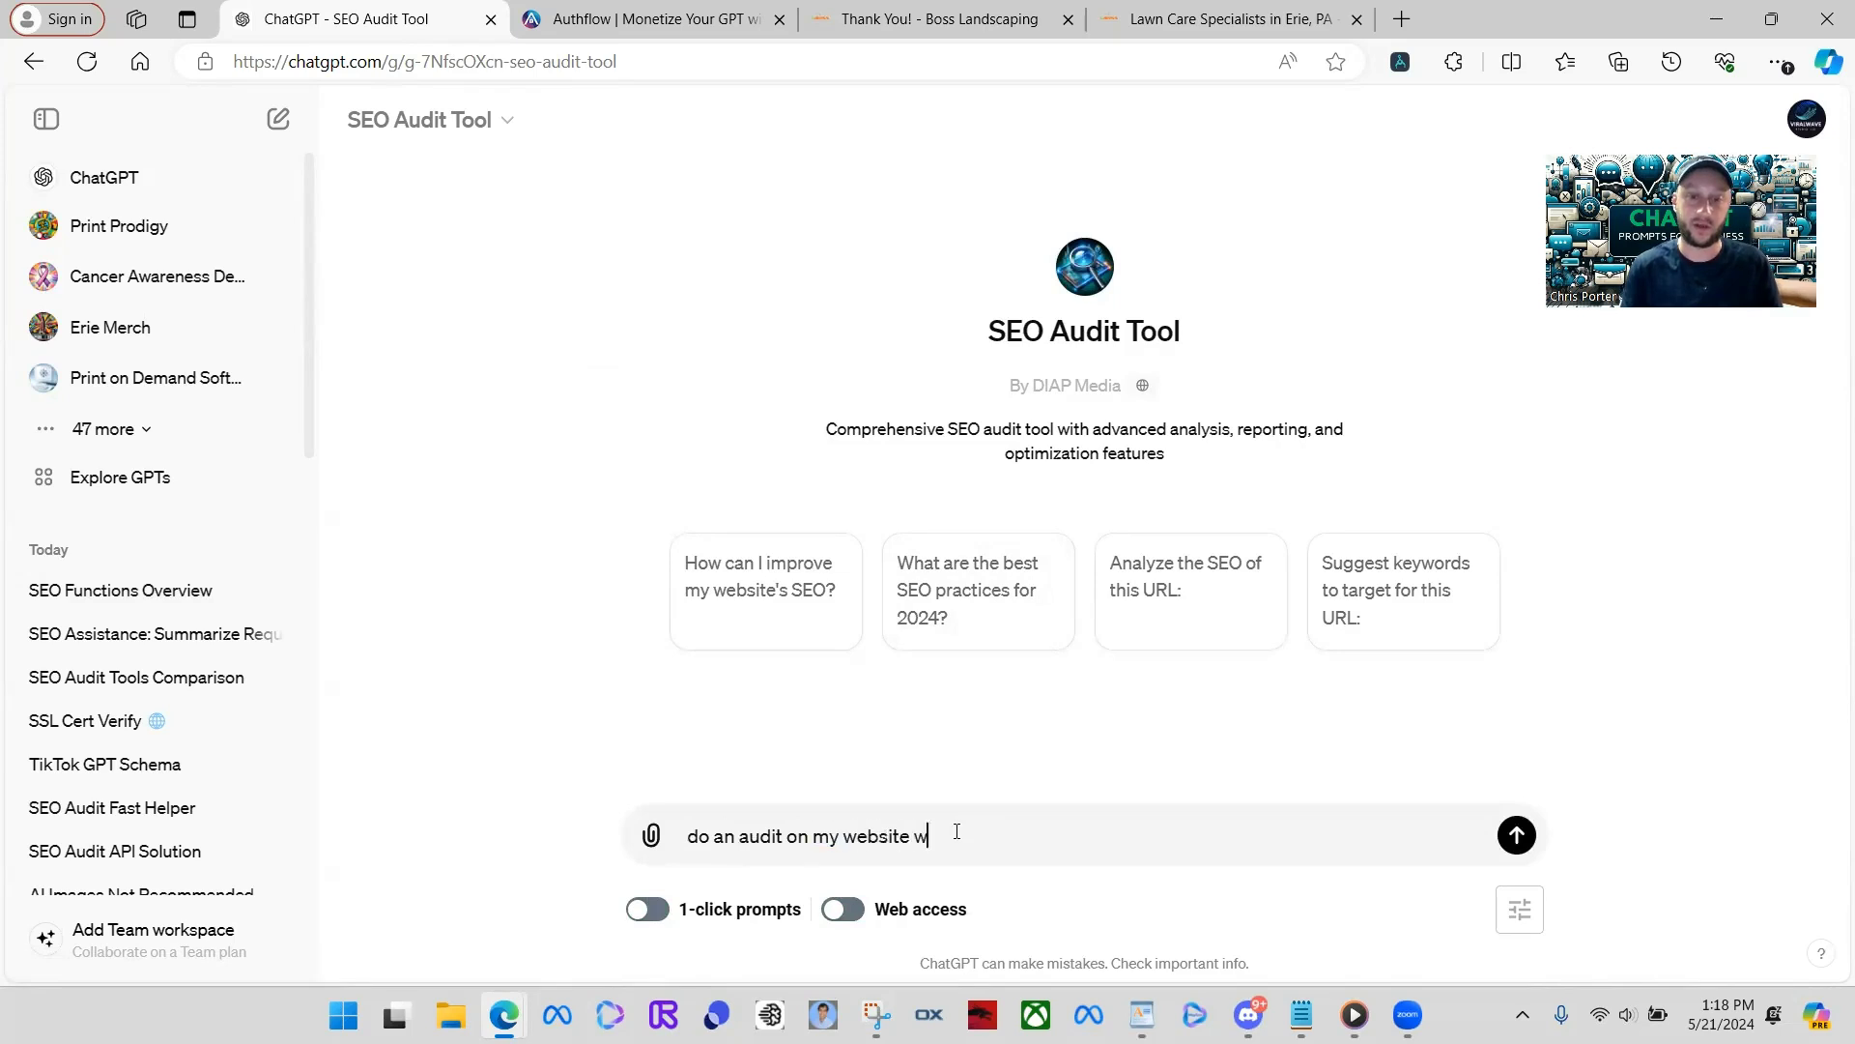
{"action": "type", "text": "ww.viralwavestud"}
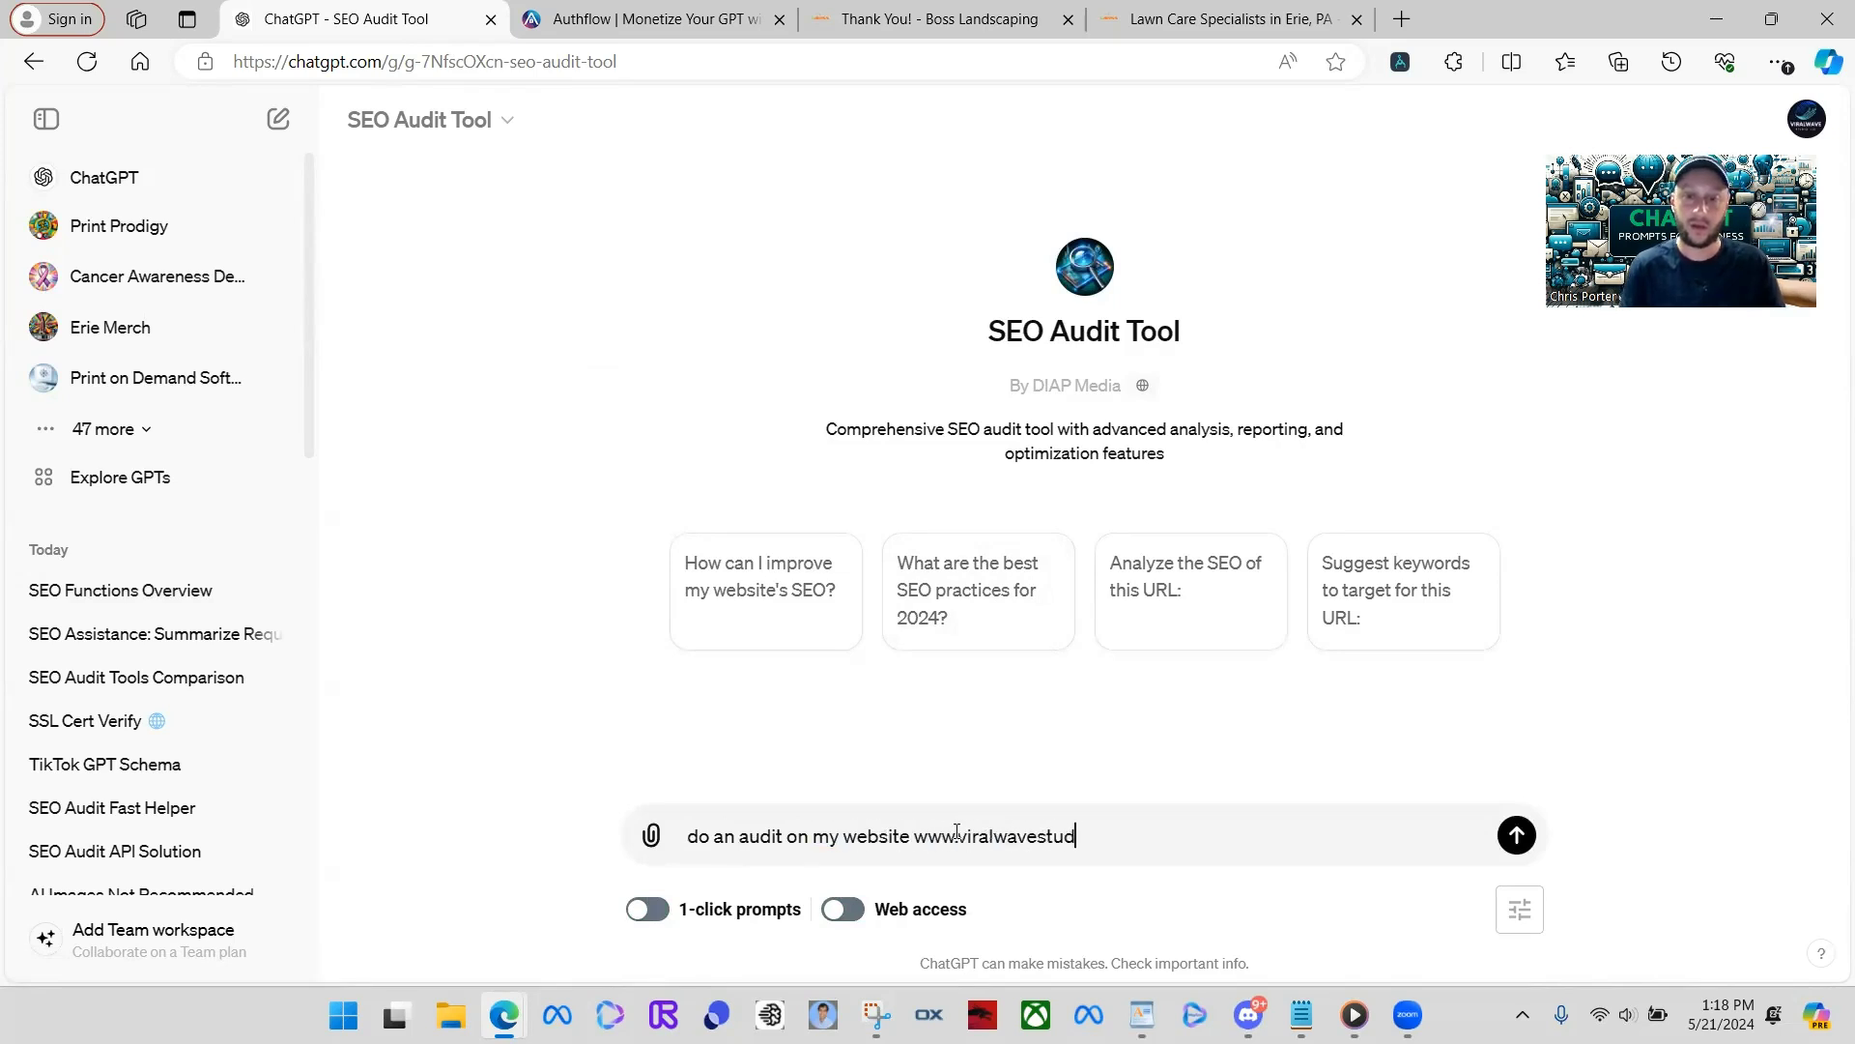
{"action": "type", "text": "io.com"}
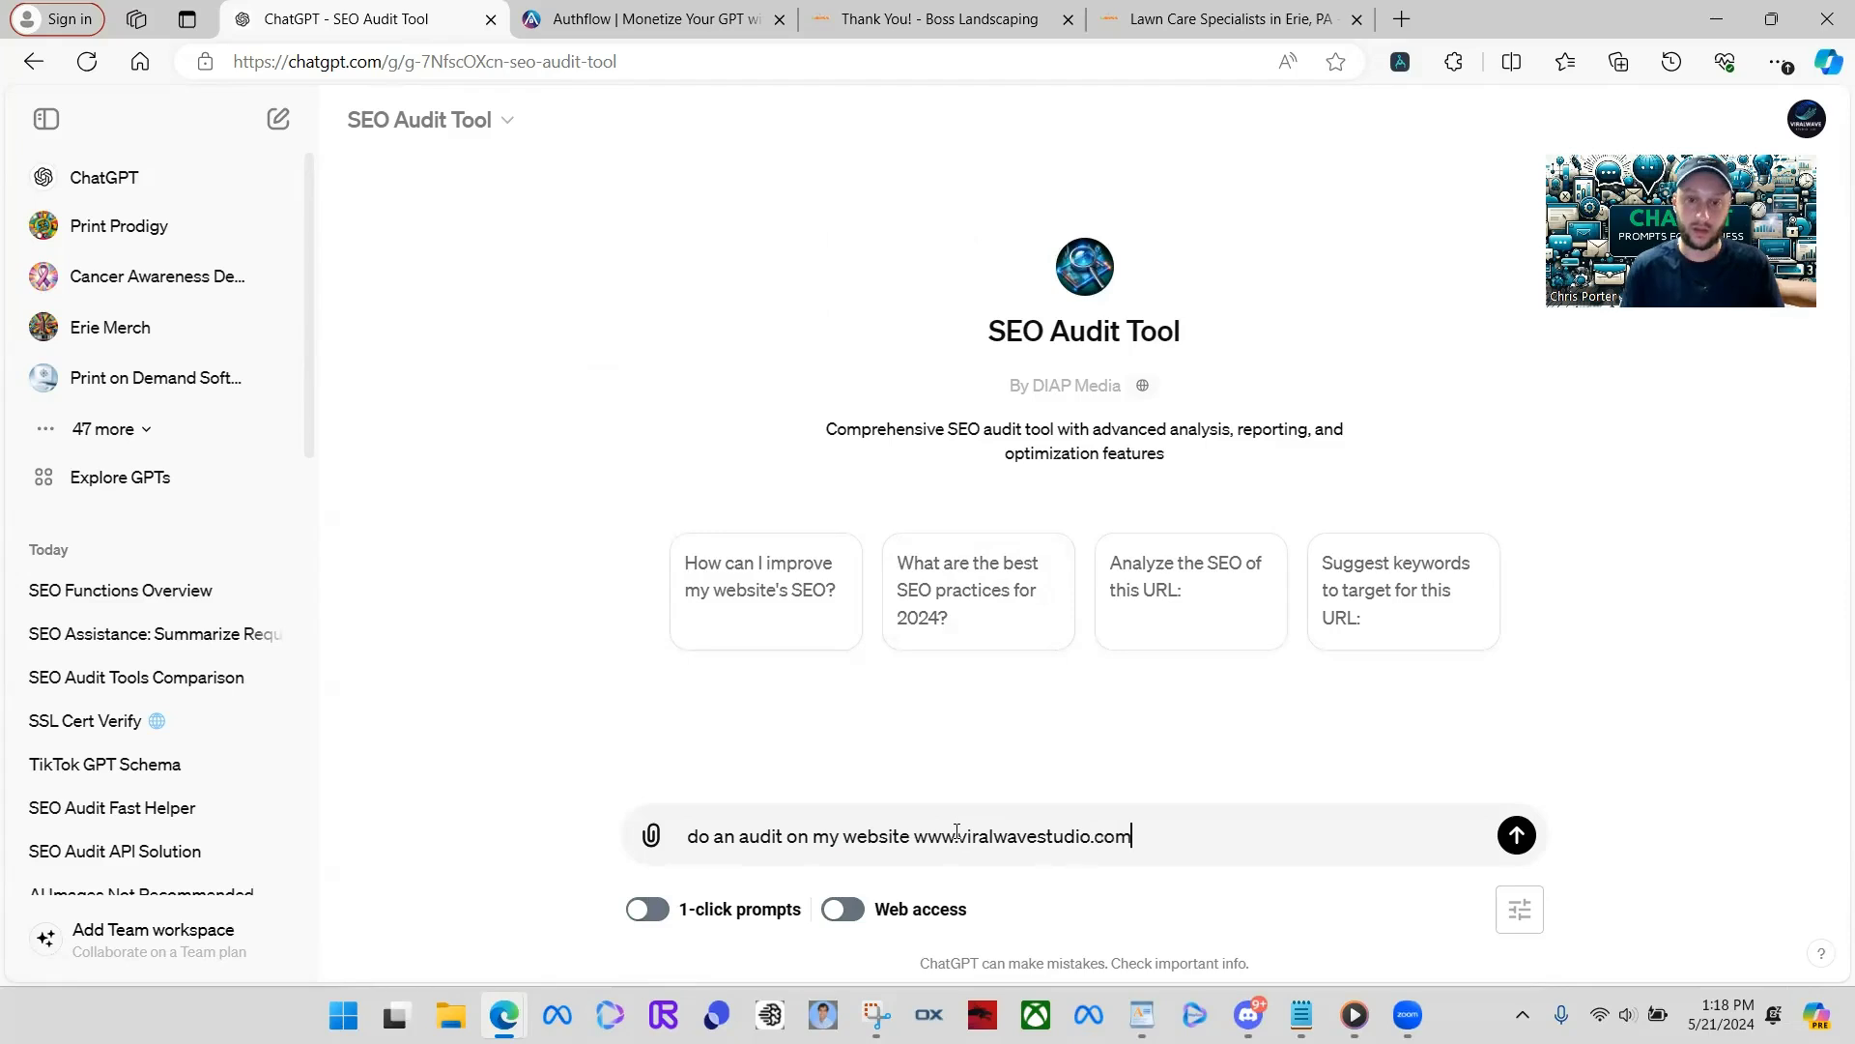
{"action": "left_click", "coordinate": [1516, 835]}
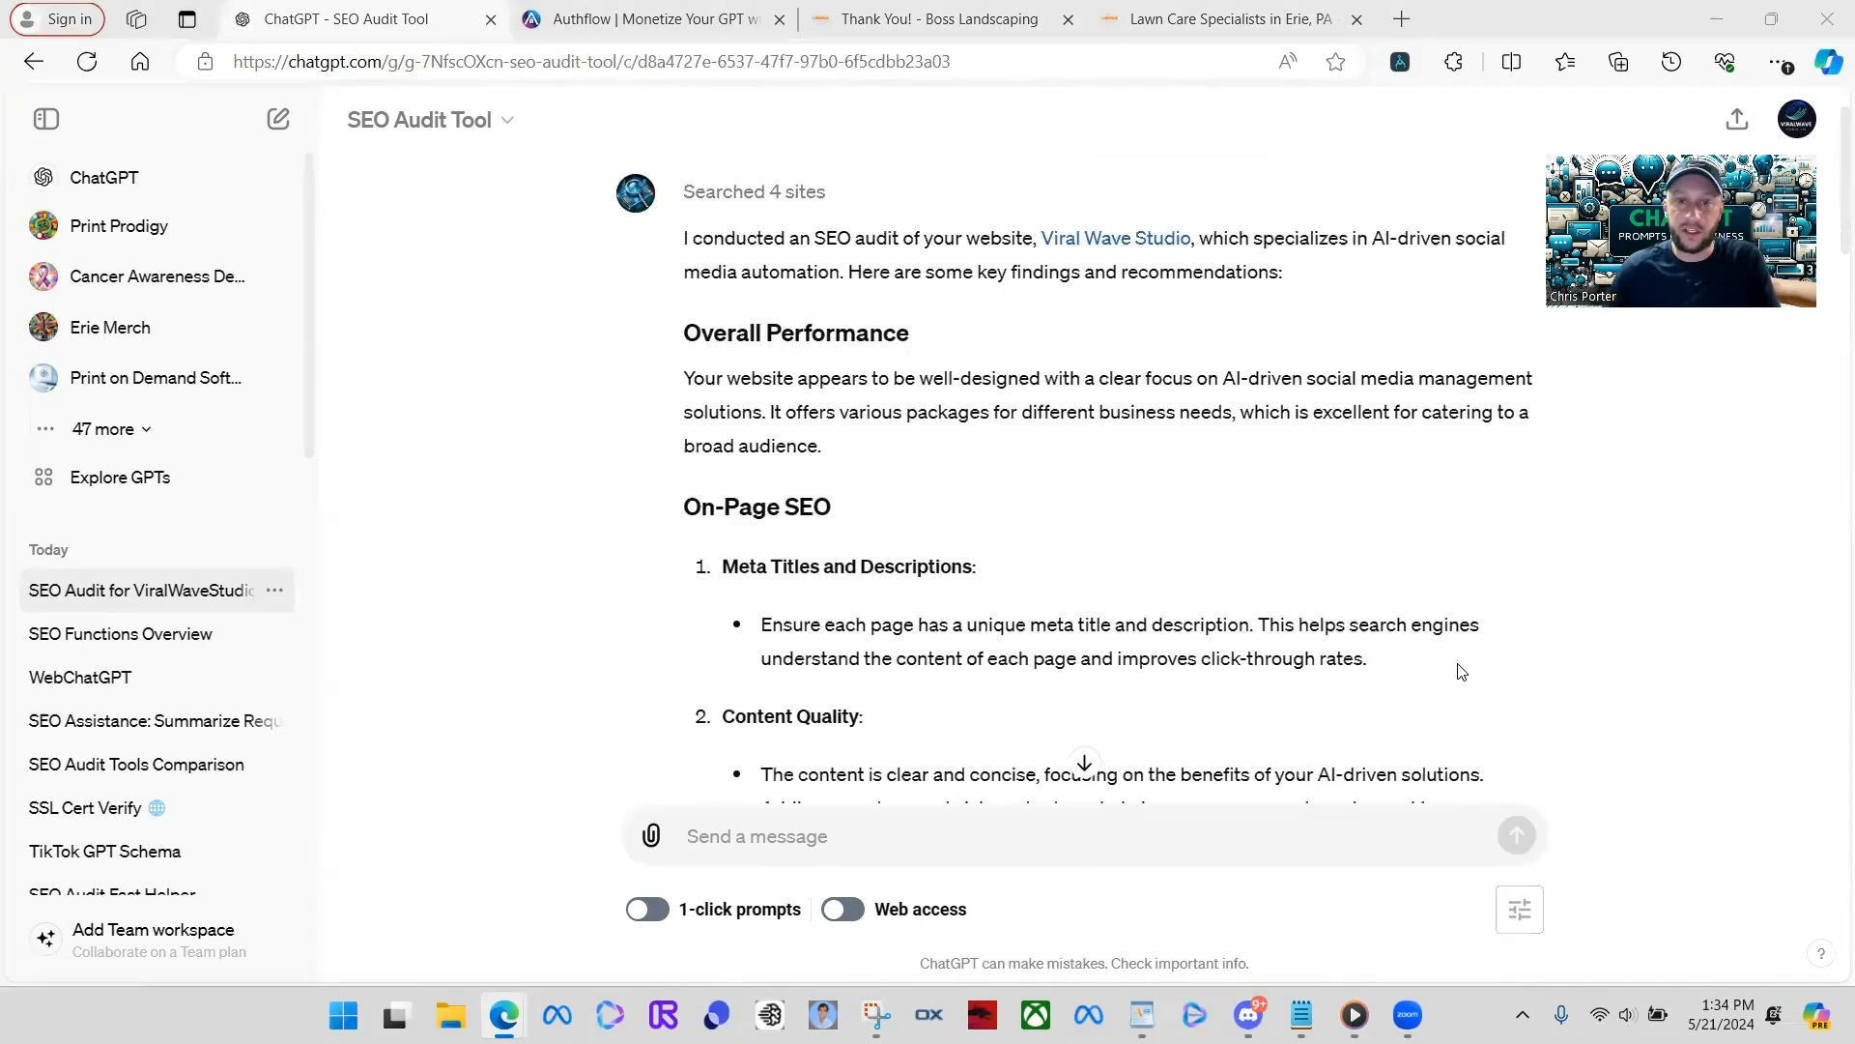
{"action": "scroll", "coordinate": [1459, 669], "scroll_direction": "down", "scroll_amount": 2}
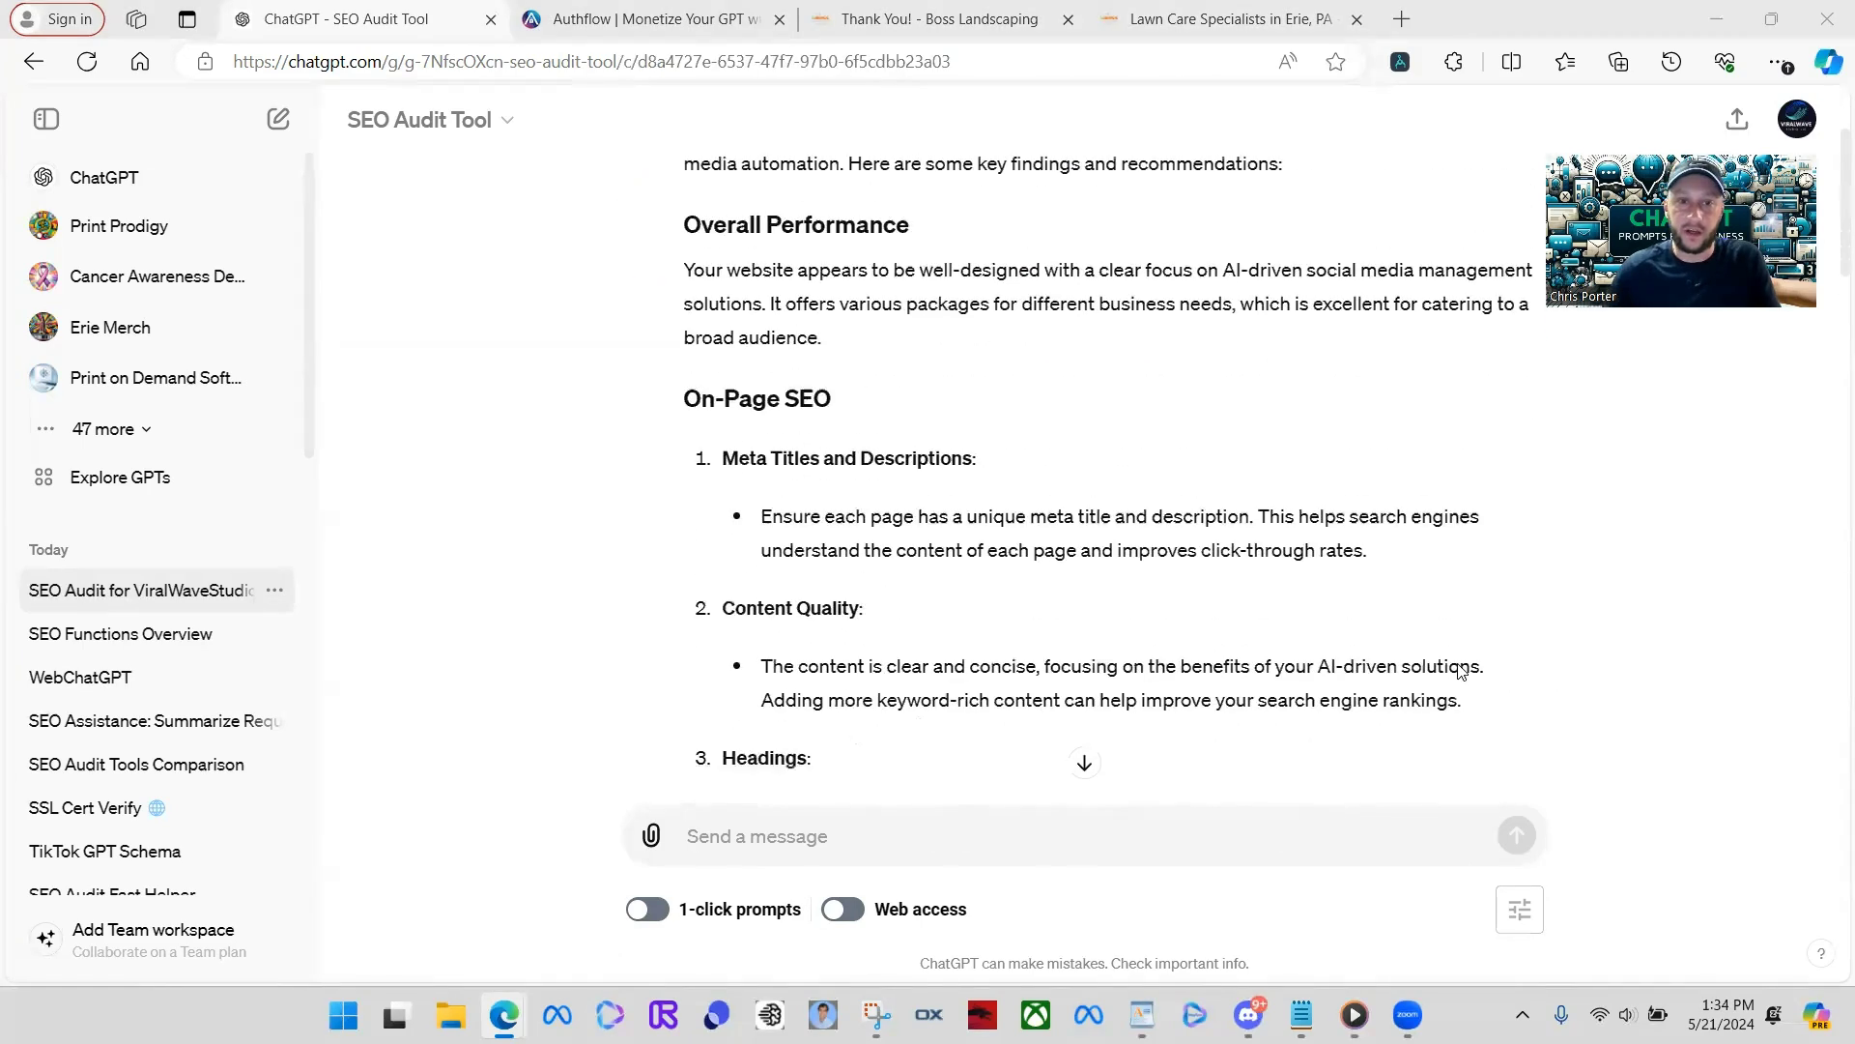
{"action": "scroll", "coordinate": [1459, 669], "scroll_direction": "up", "scroll_amount": 2}
{"action": "left_click_drag", "start_coordinate": [684, 510], "coordinate": [831, 510]}
{"action": "scroll", "coordinate": [840, 584], "scroll_direction": "down", "scroll_amount": 1}
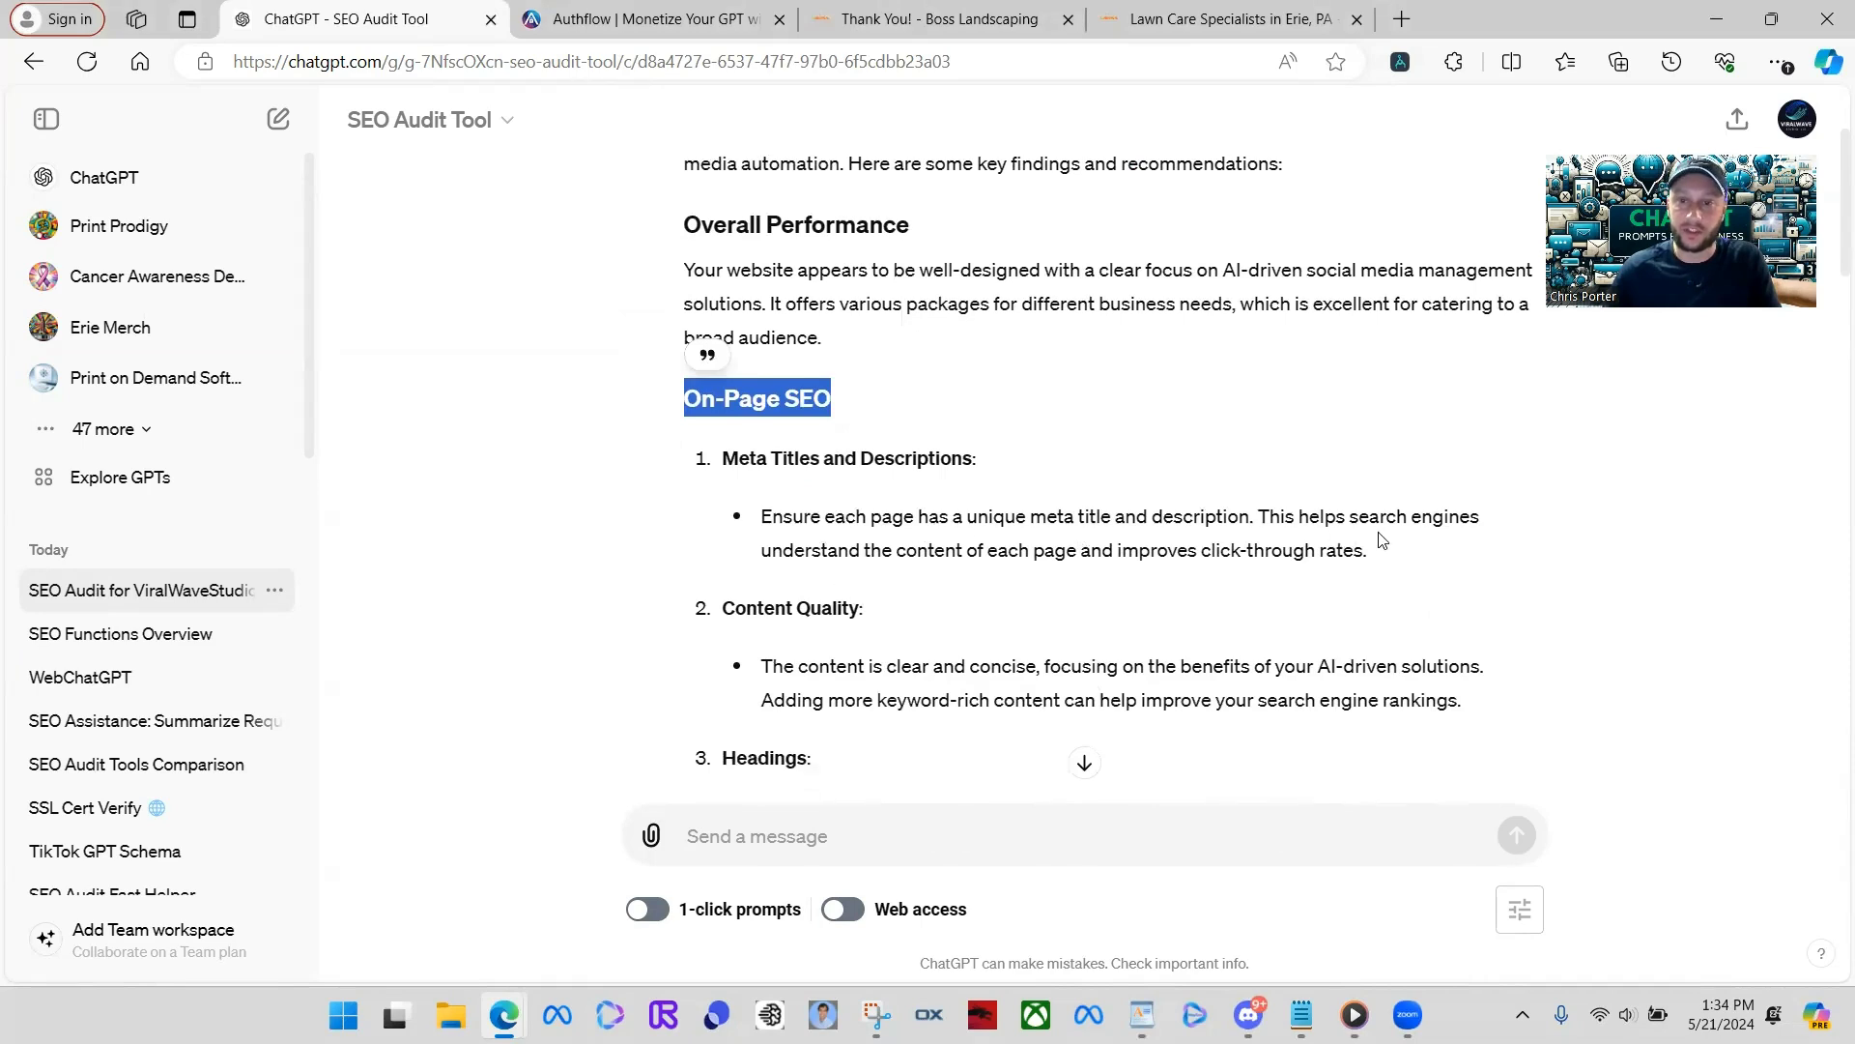
{"action": "scroll", "coordinate": [886, 557], "scroll_direction": "down", "scroll_amount": 2}
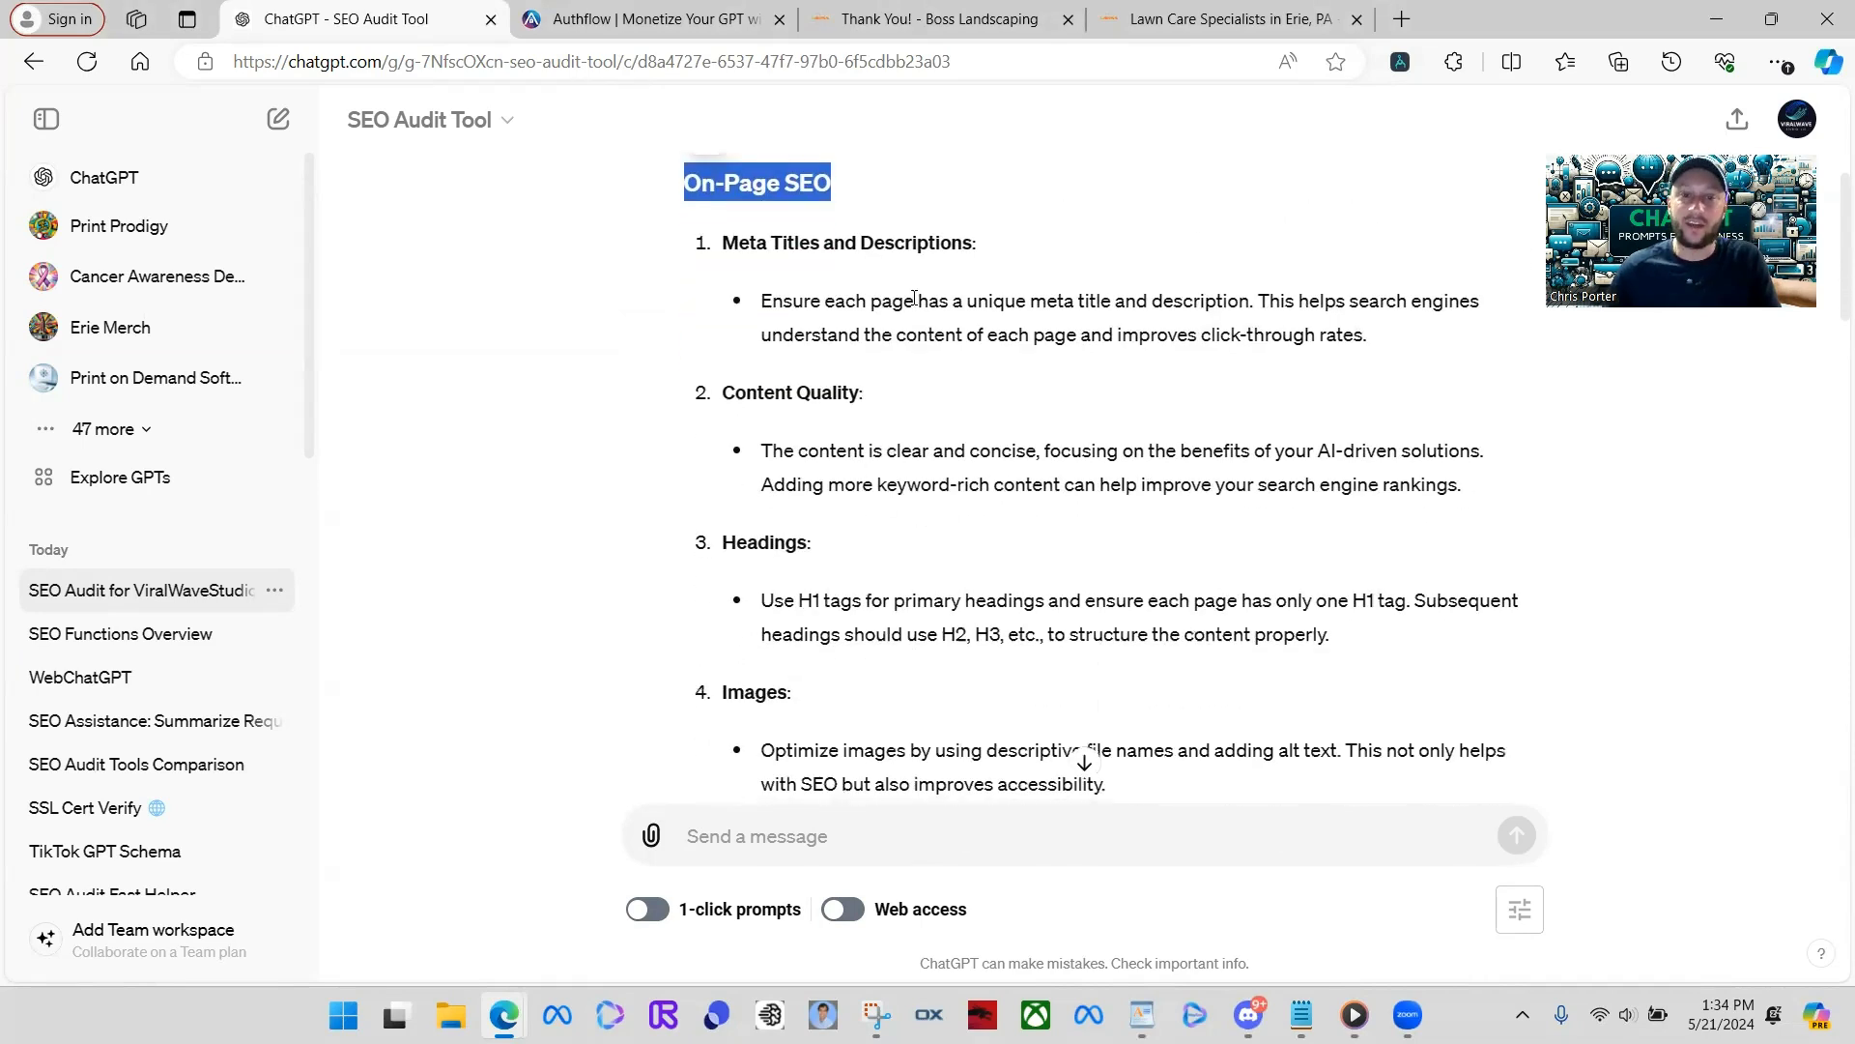
{"action": "scroll", "coordinate": [943, 380], "scroll_direction": "down", "scroll_amount": 1}
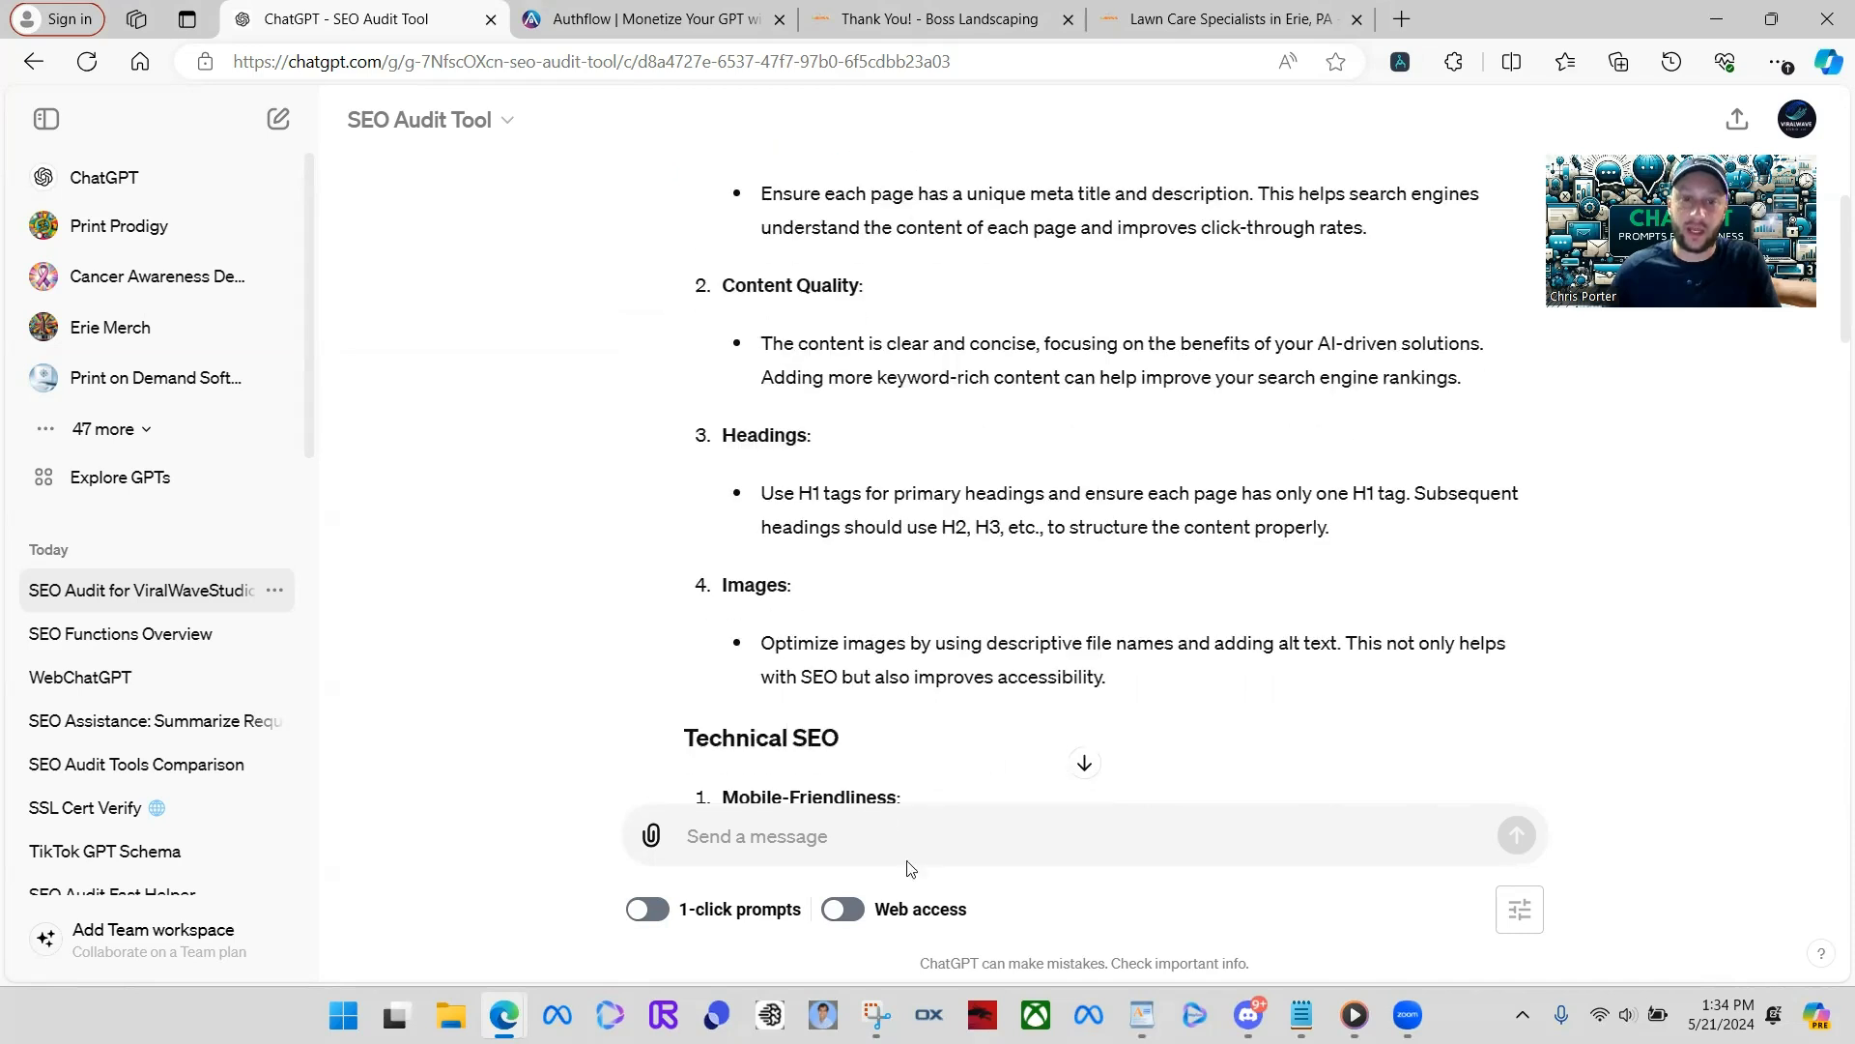
{"action": "scroll", "coordinate": [906, 688], "scroll_direction": "up", "scroll_amount": 5}
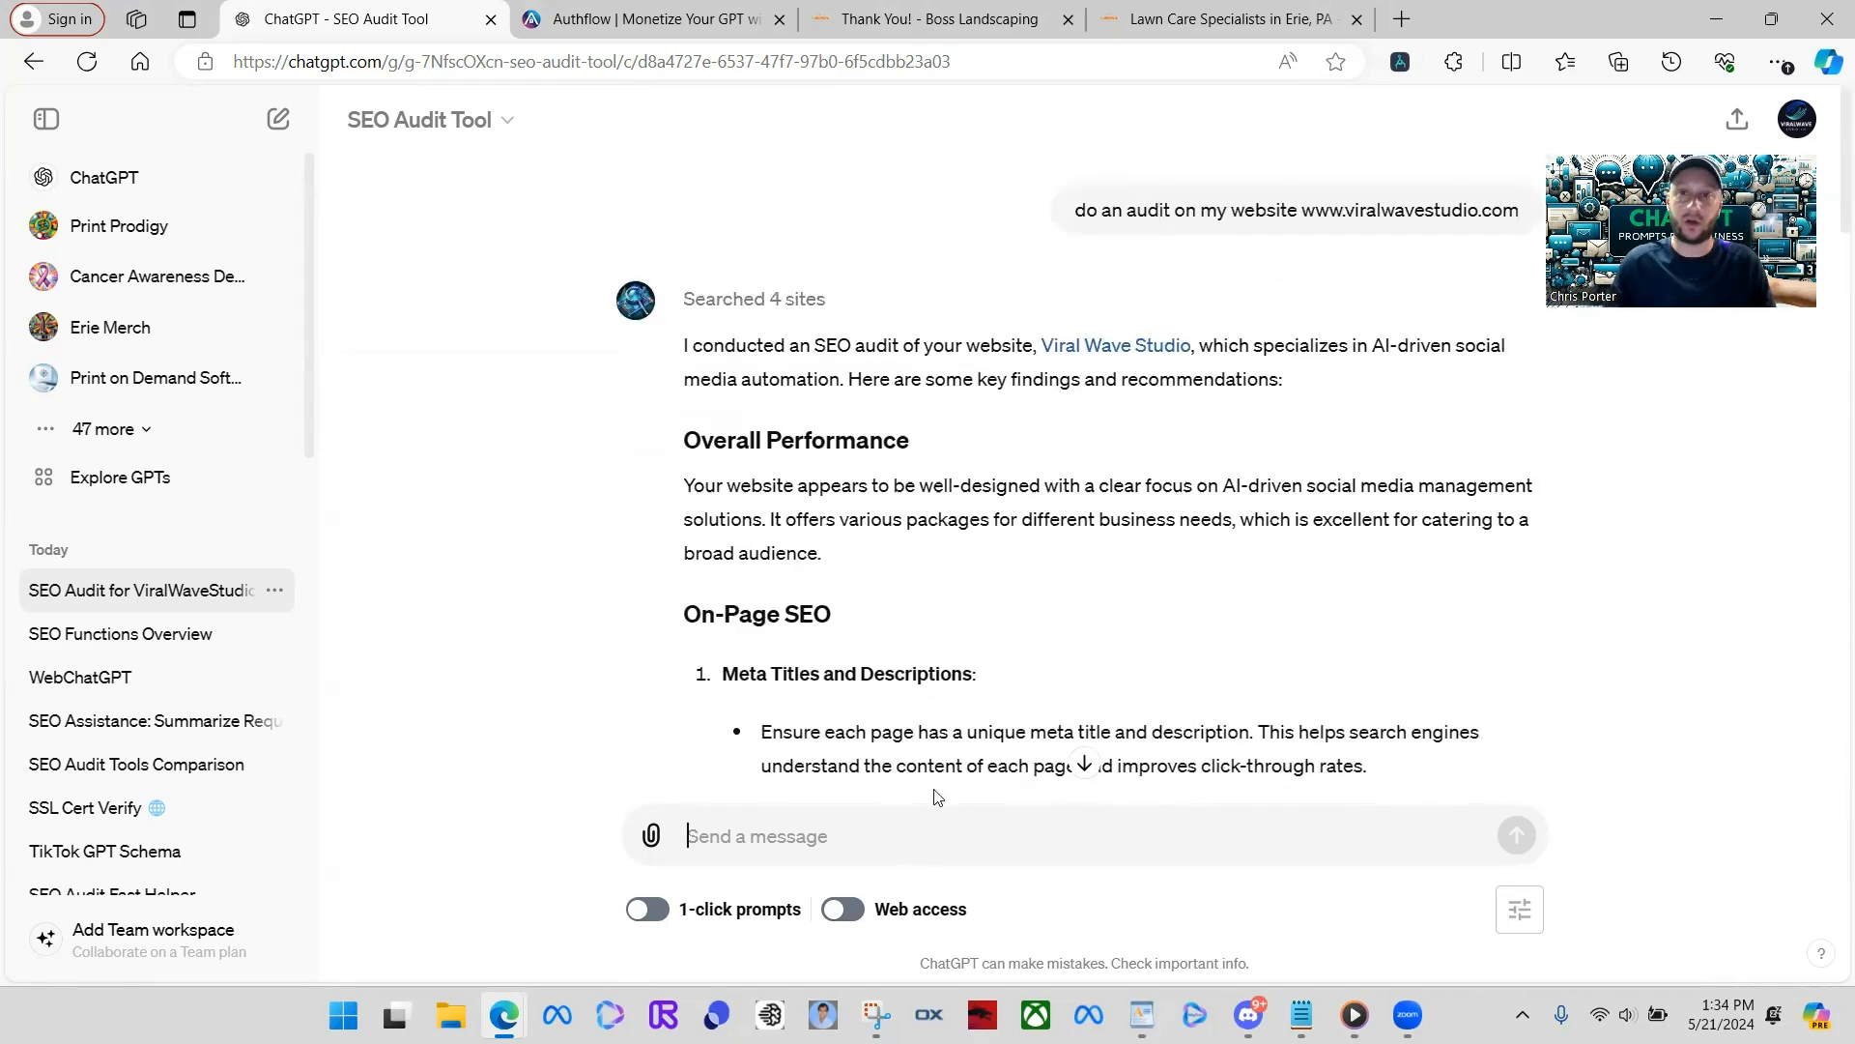
{"action": "type", "text": "give me the "}
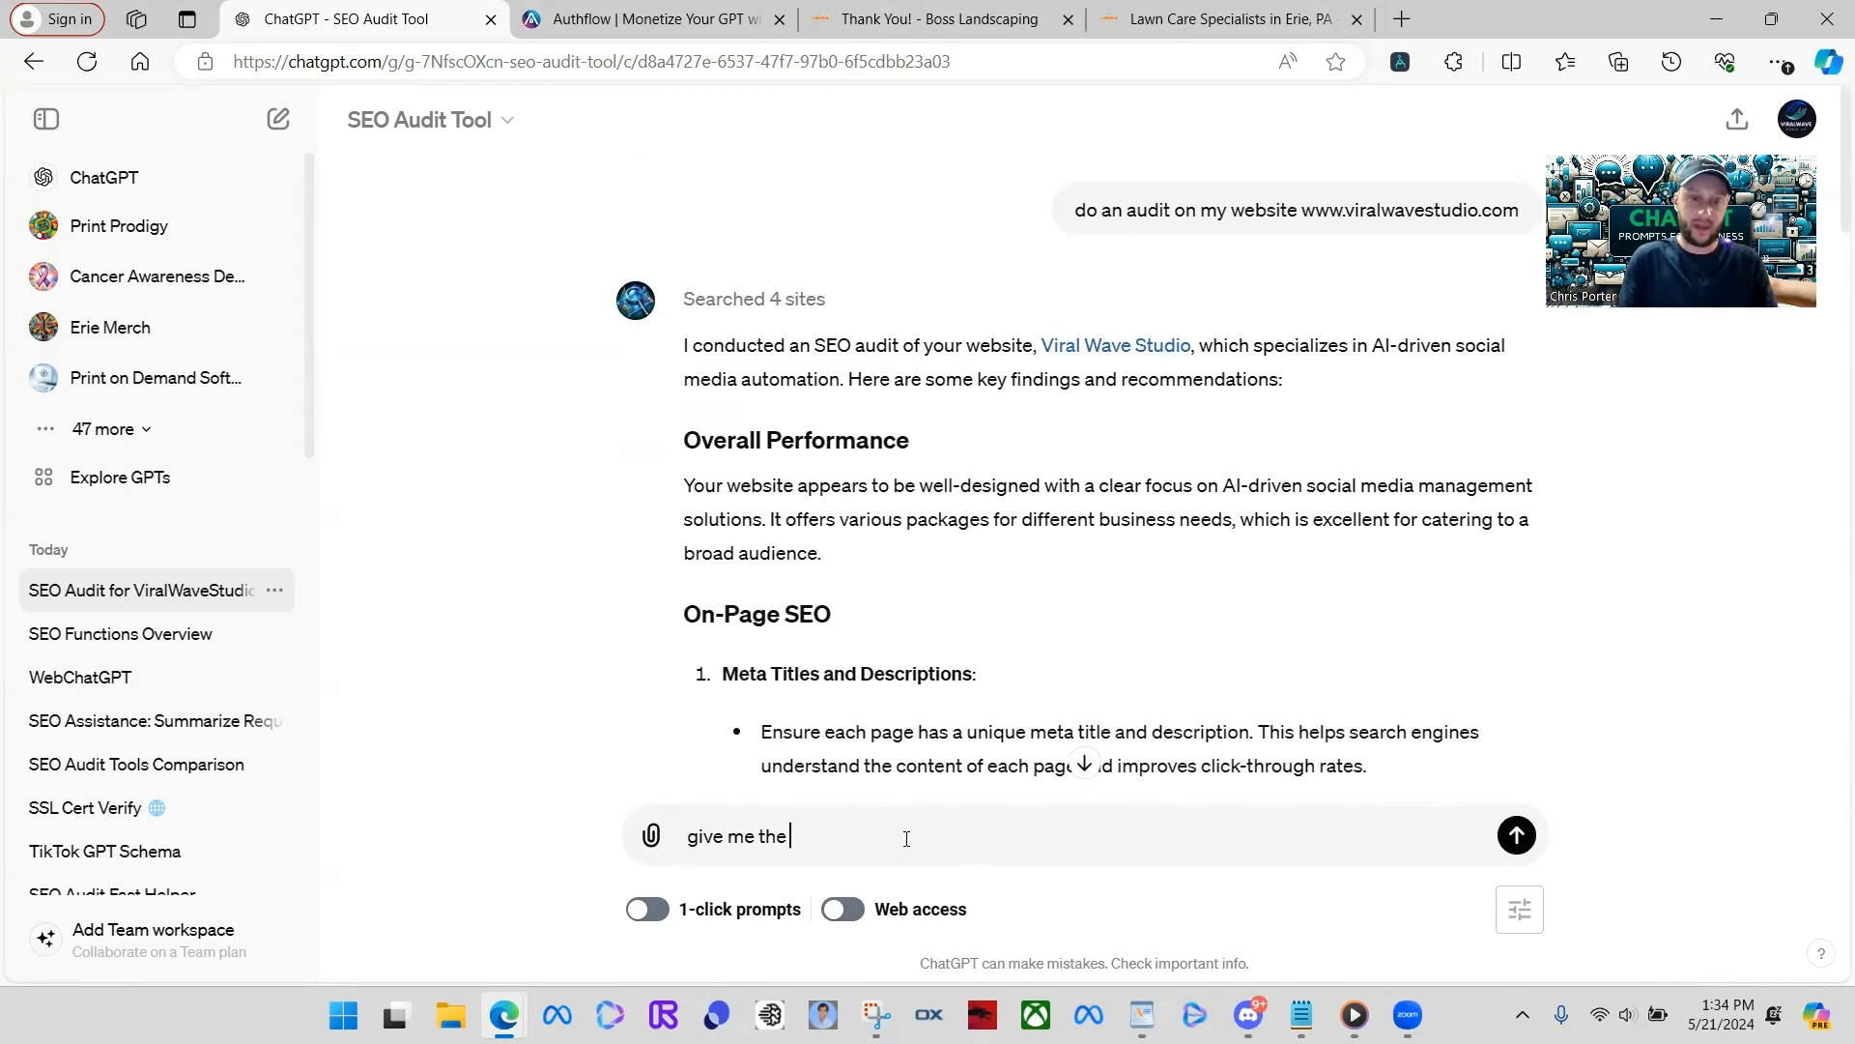
{"action": "type", "text": "h1 heading "}
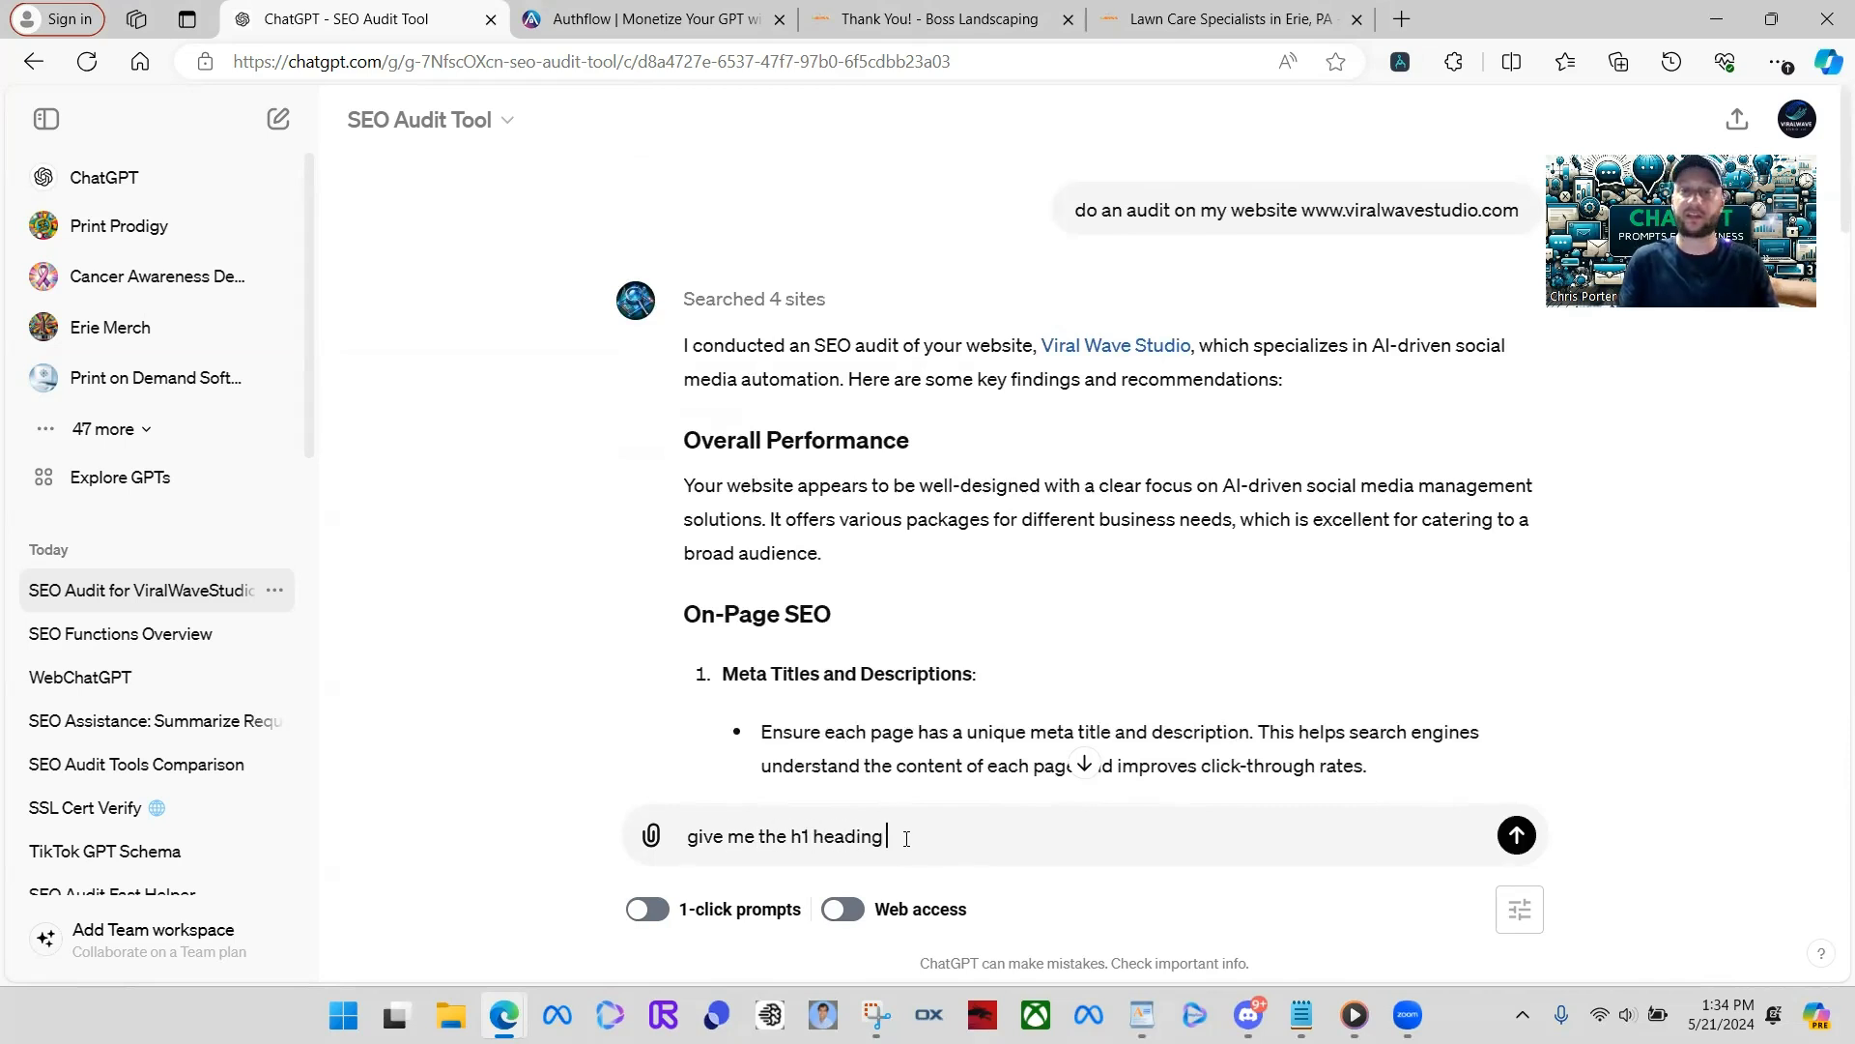
{"action": "type", "text": "helping"}
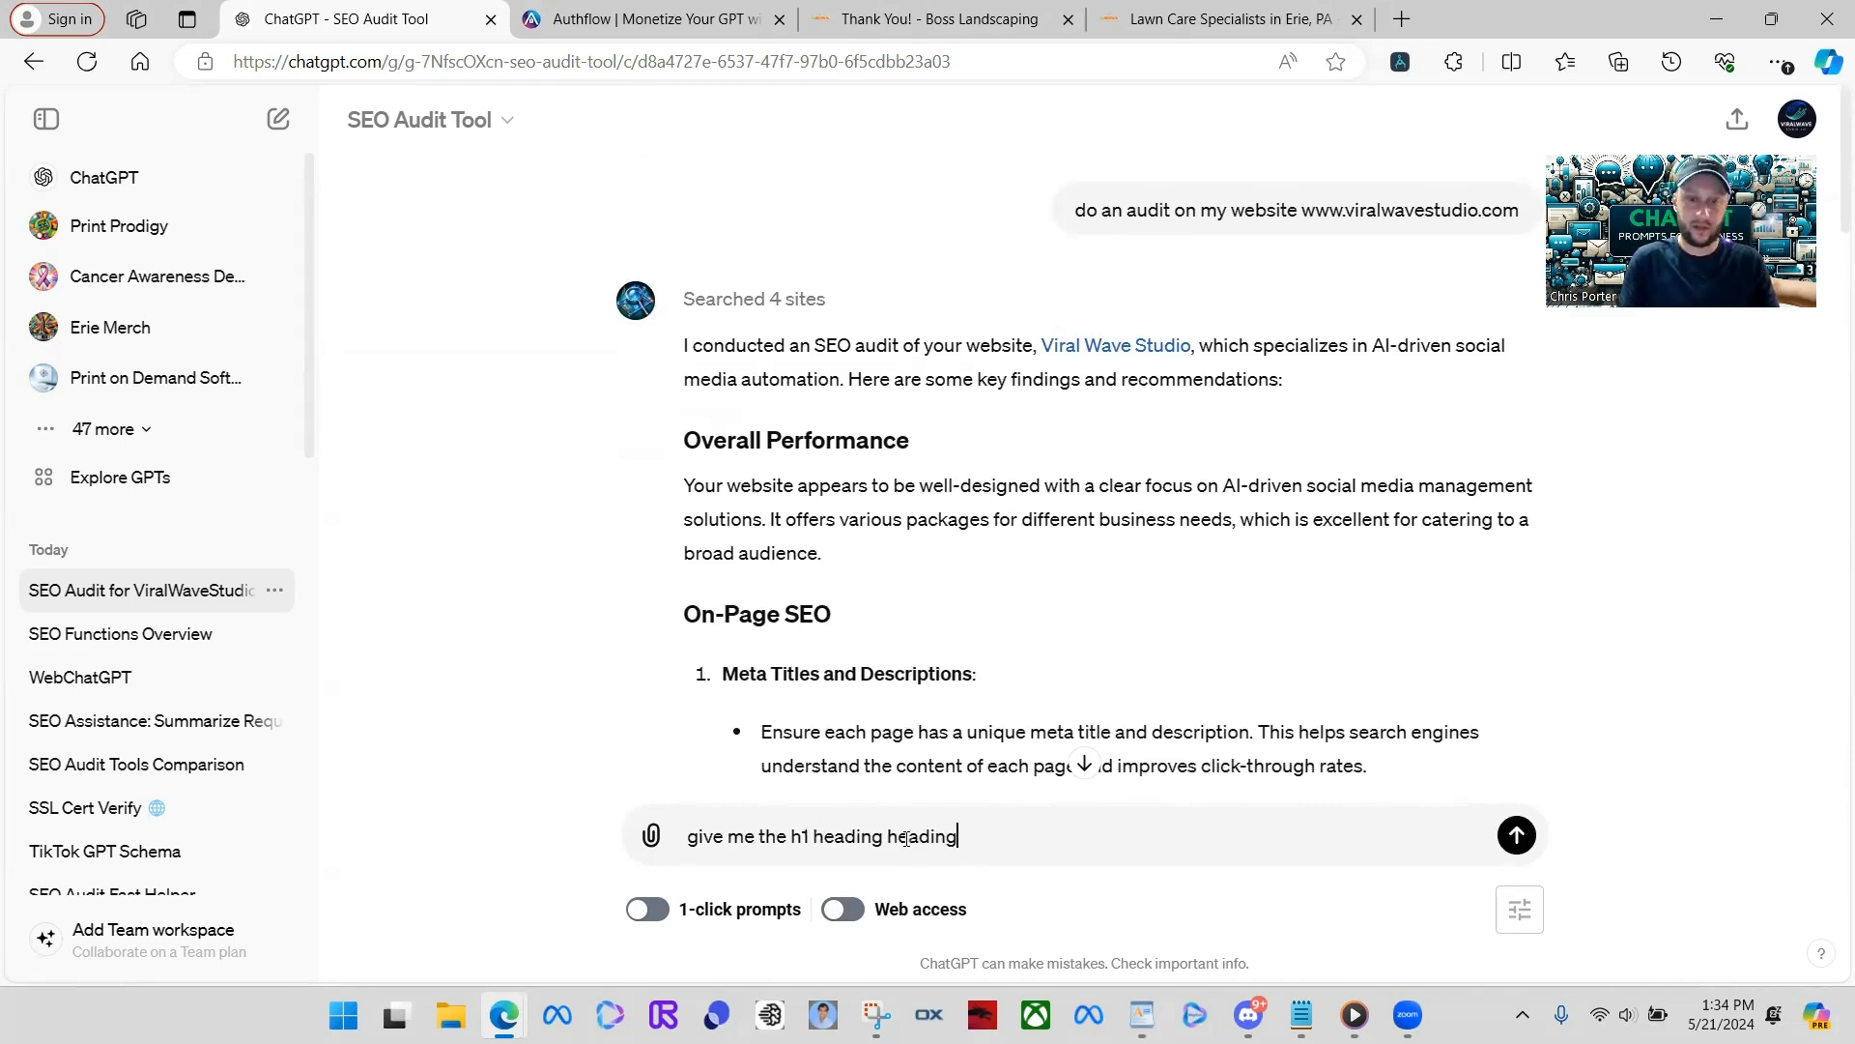
{"action": "key", "text": "BackSpace"}
{"action": "key", "text": "BackSpace"}
{"action": "key", "text": "BackSpace"}
{"action": "key", "text": "BackSpace"}
{"action": "key", "text": "BackSpace"}
{"action": "key", "text": "BackSpace"}
{"action": "key", "text": "BackSpace"}
{"action": "type", "text": "for www.authflow.a"}
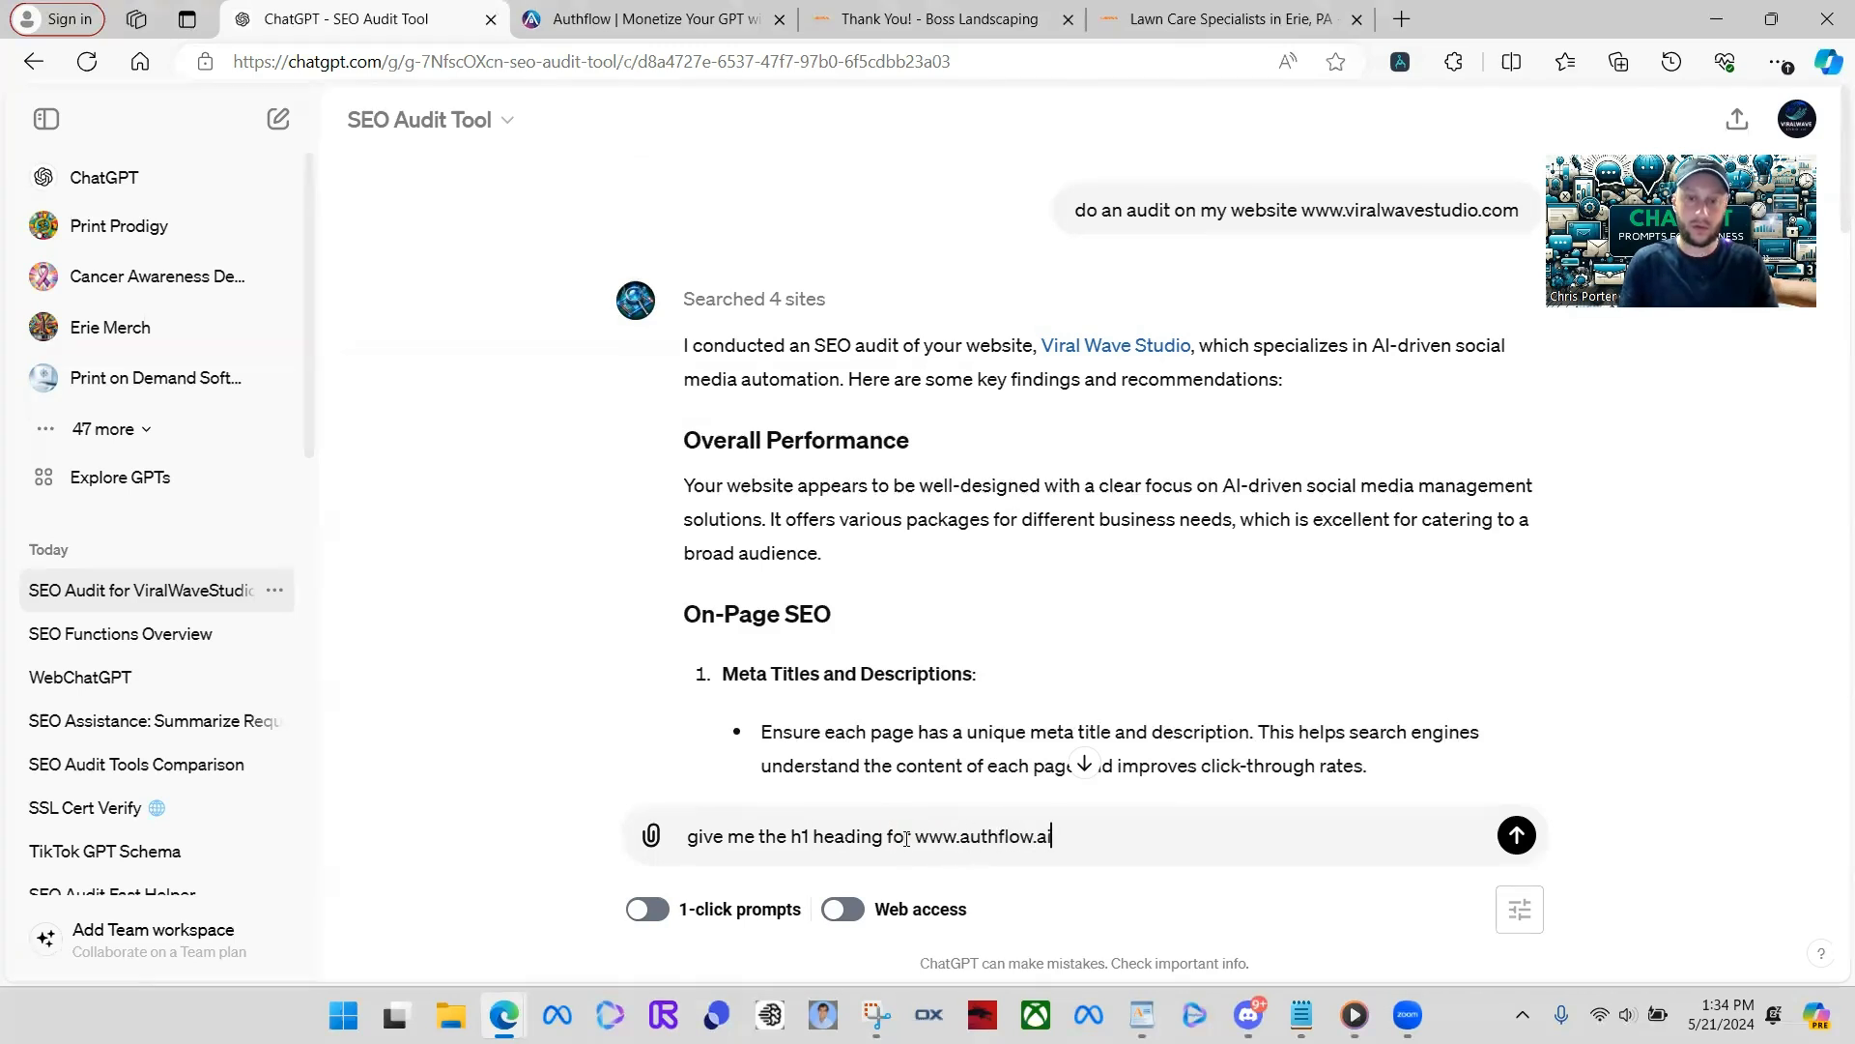
{"action": "type", "text": "i"}
{"action": "key", "text": "Return"}
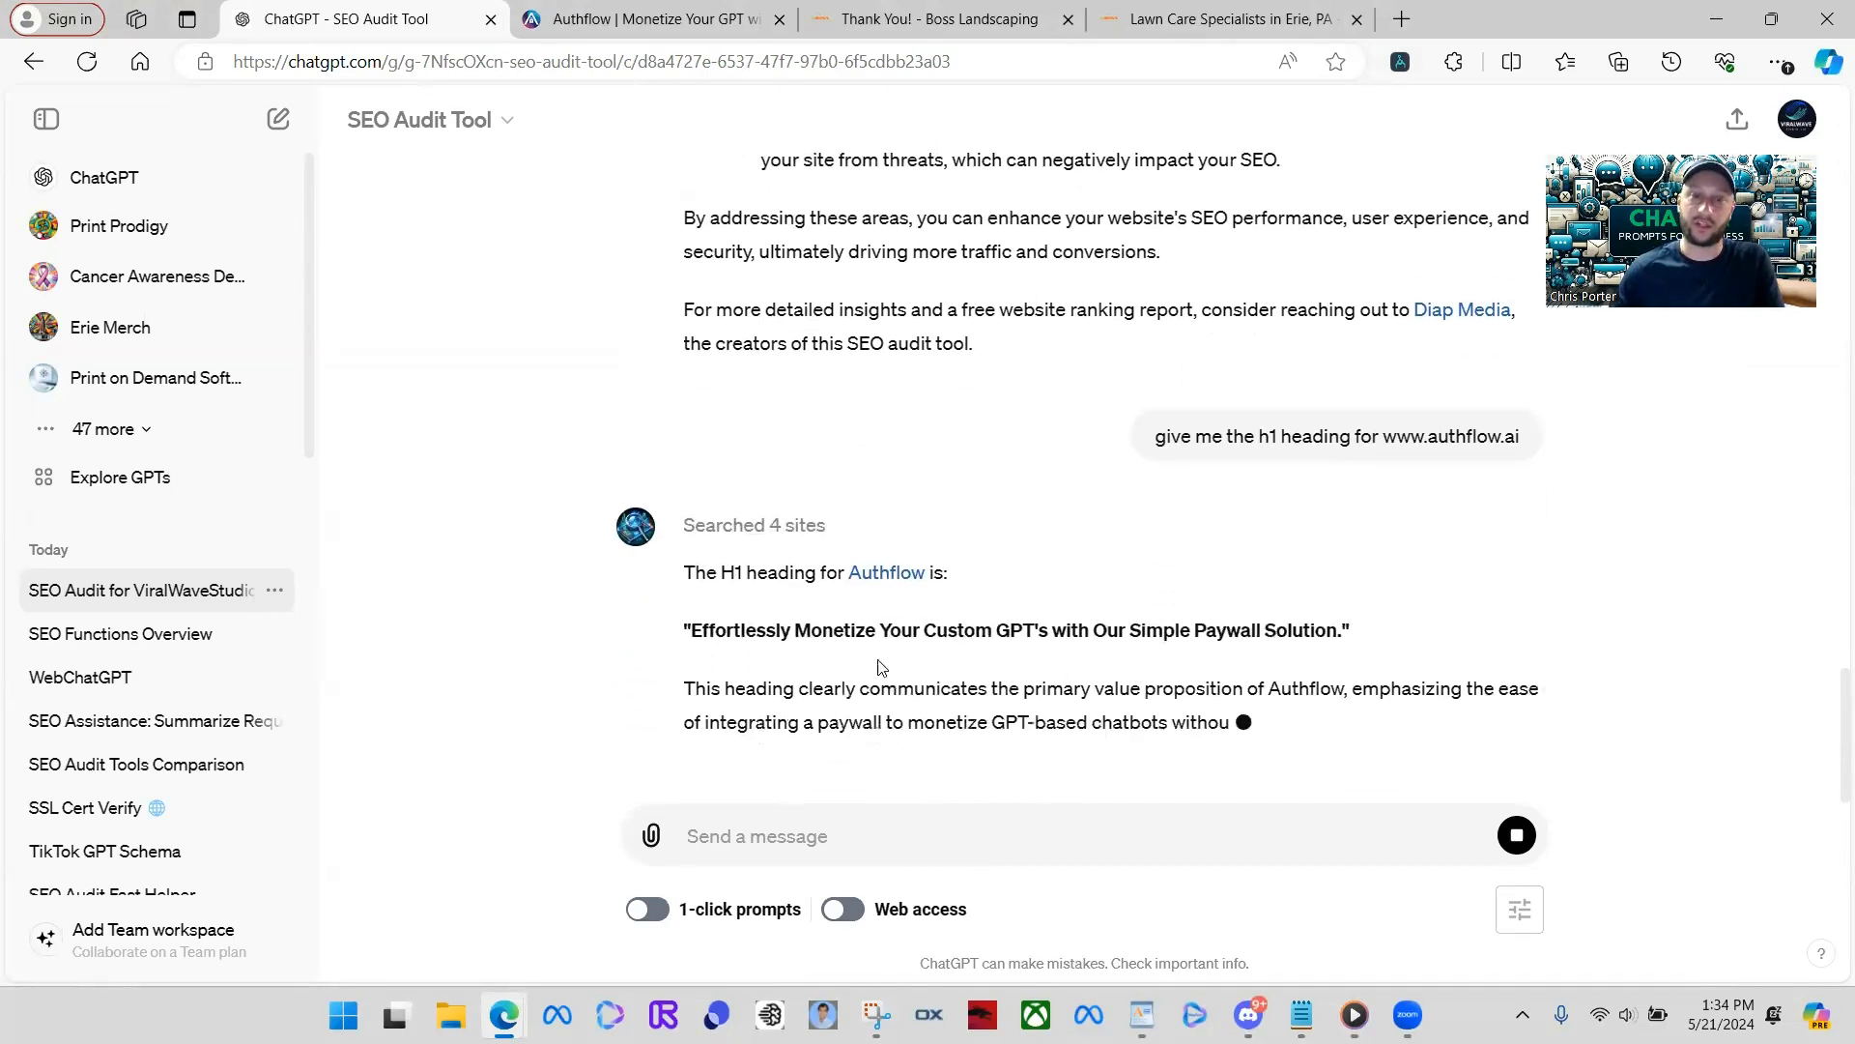
{"action": "scroll", "coordinate": [1193, 562], "scroll_direction": "up", "scroll_amount": 8}
{"action": "scroll", "coordinate": [1193, 562], "scroll_direction": "up", "scroll_amount": 15}
{"action": "scroll", "coordinate": [1191, 554], "scroll_direction": "up", "scroll_amount": 6}
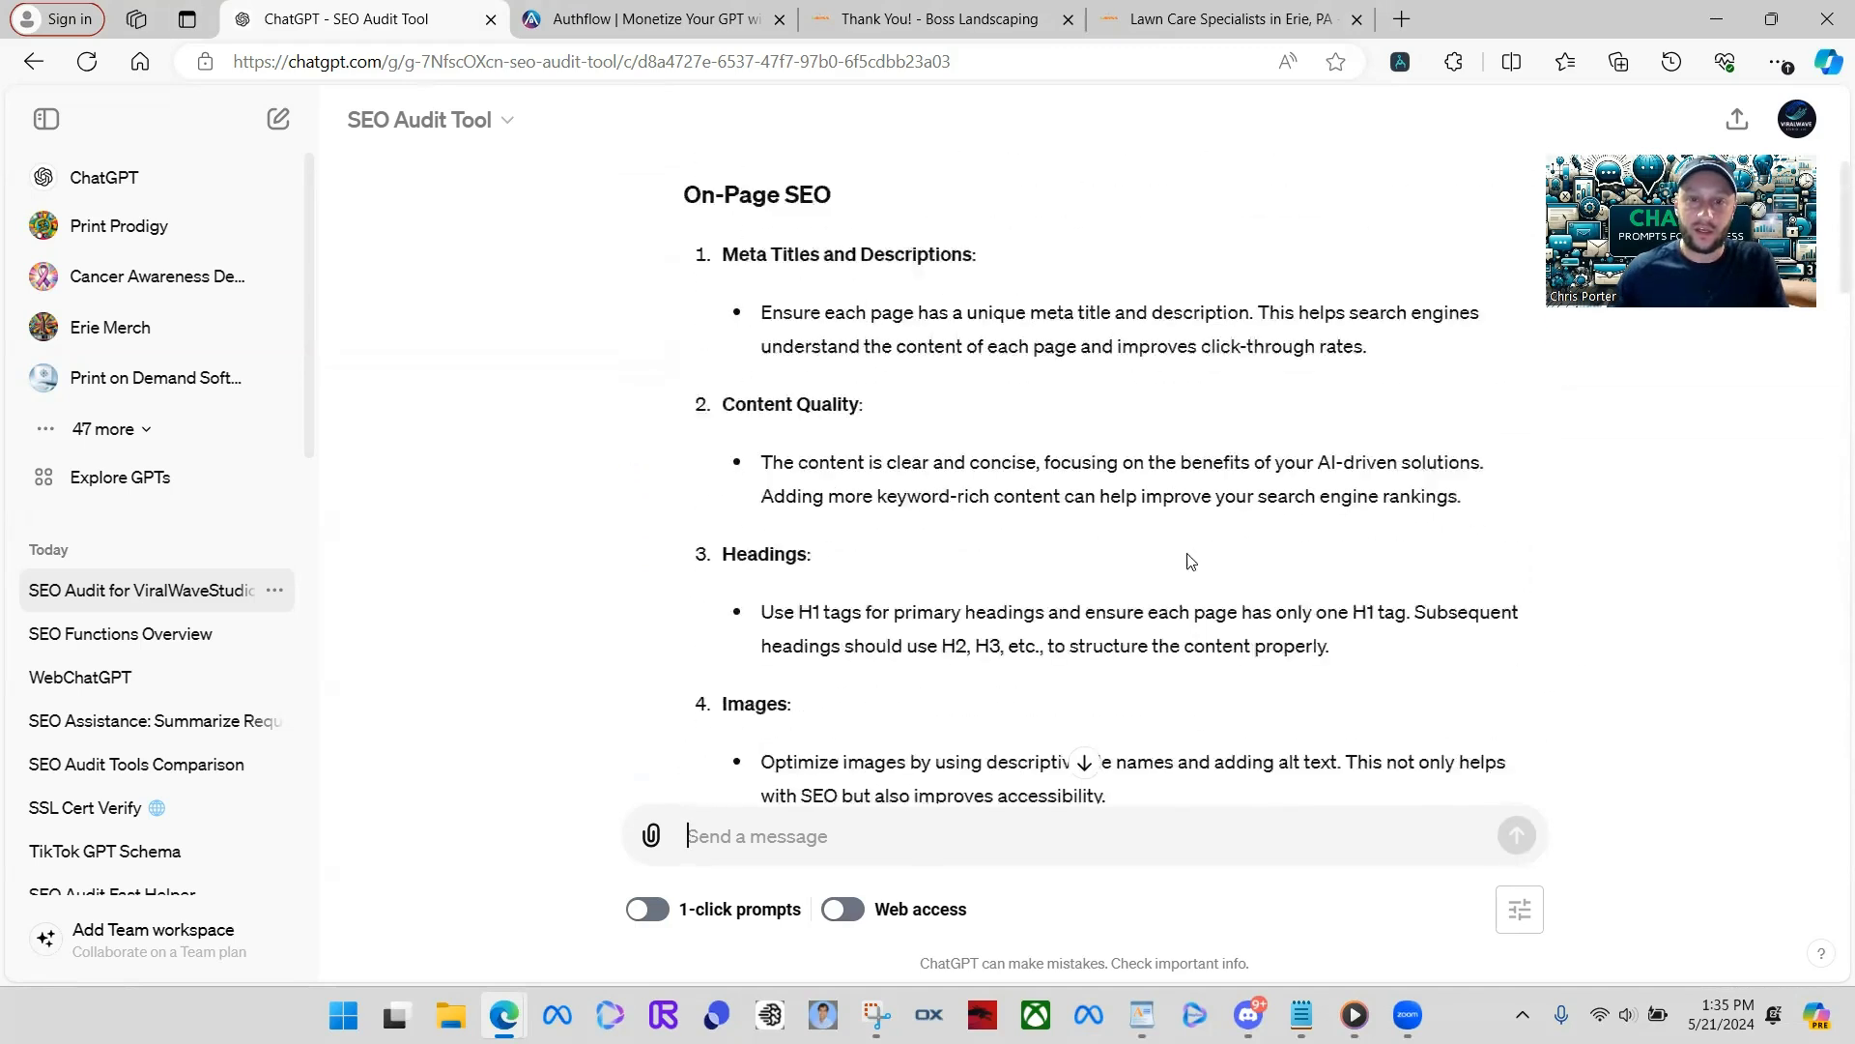
{"action": "left_click", "coordinate": [986, 829]}
{"action": "type", "text": "do a site map search"}
{"action": "key", "text": "Return"}
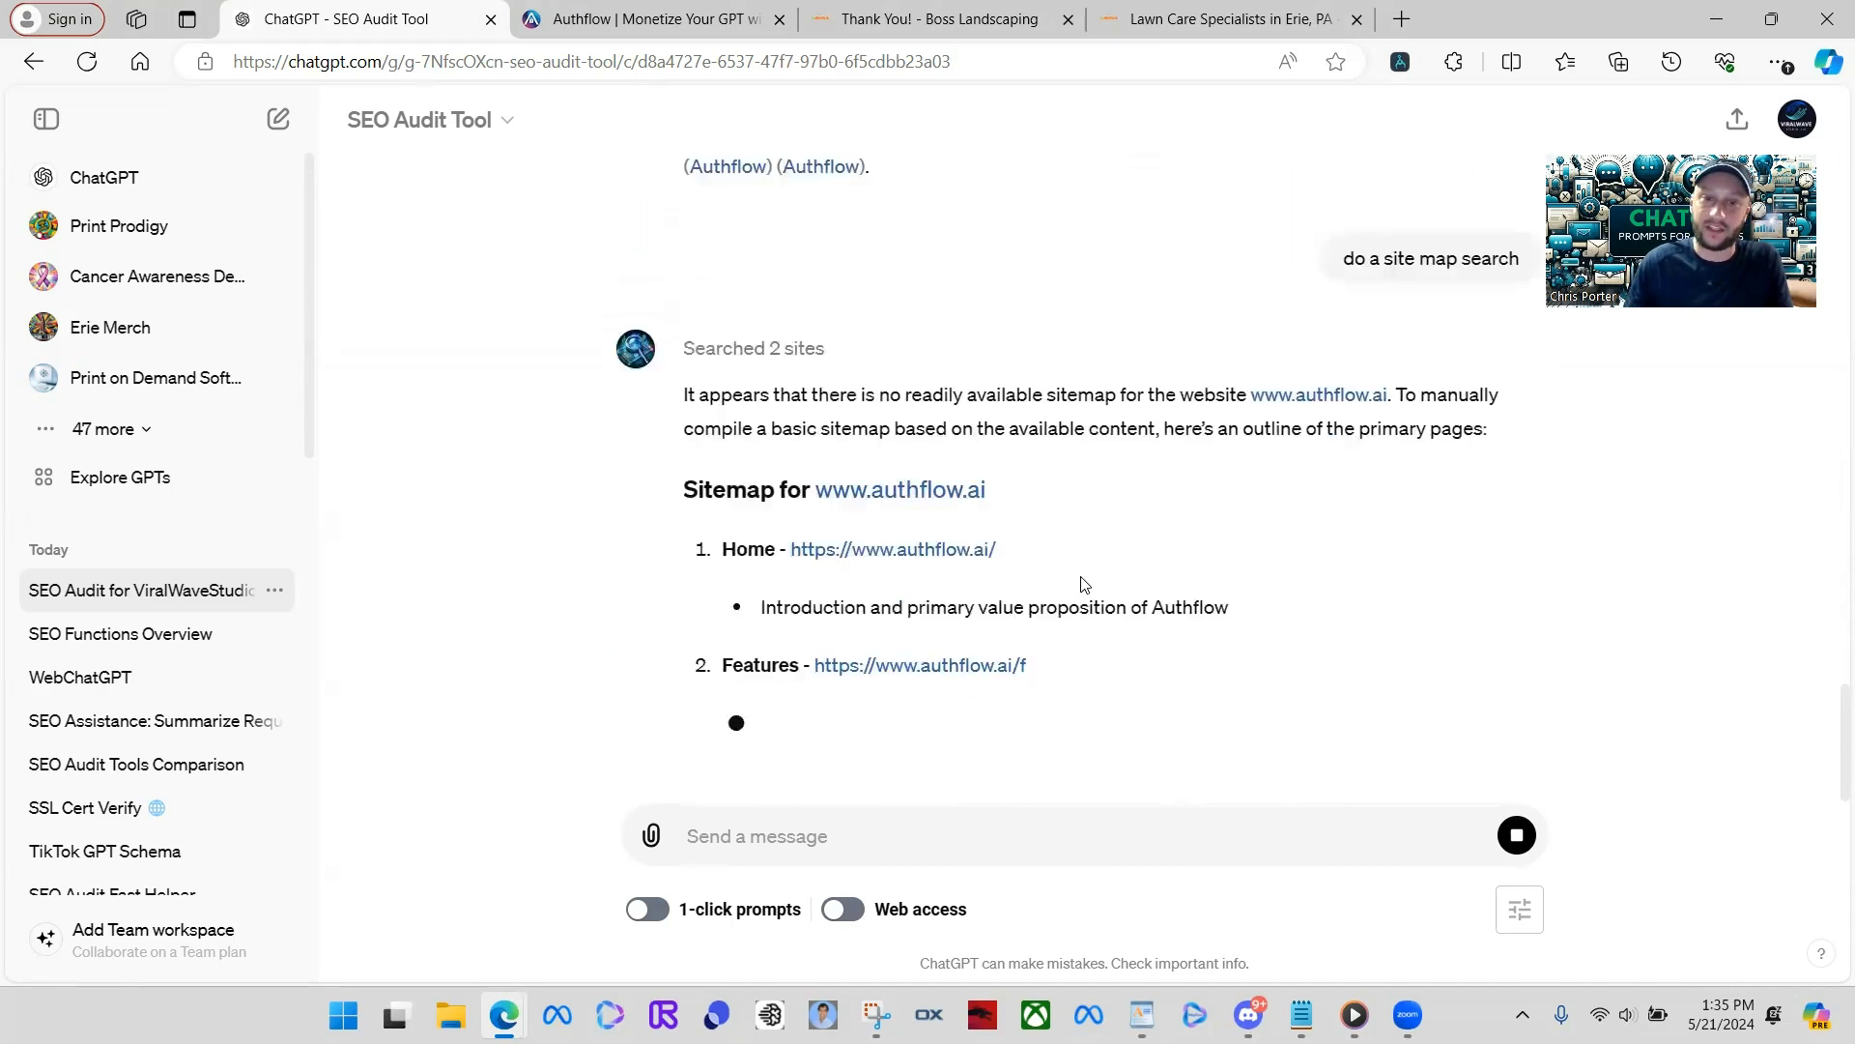
- Scroll through the seven-page sitemap outline, from Home to Contact and the sitemap.xml advice
{"action": "scroll", "coordinate": [1086, 580], "scroll_direction": "up", "scroll_amount": 2}
{"action": "scroll", "coordinate": [1086, 580], "scroll_direction": "up", "scroll_amount": 1}
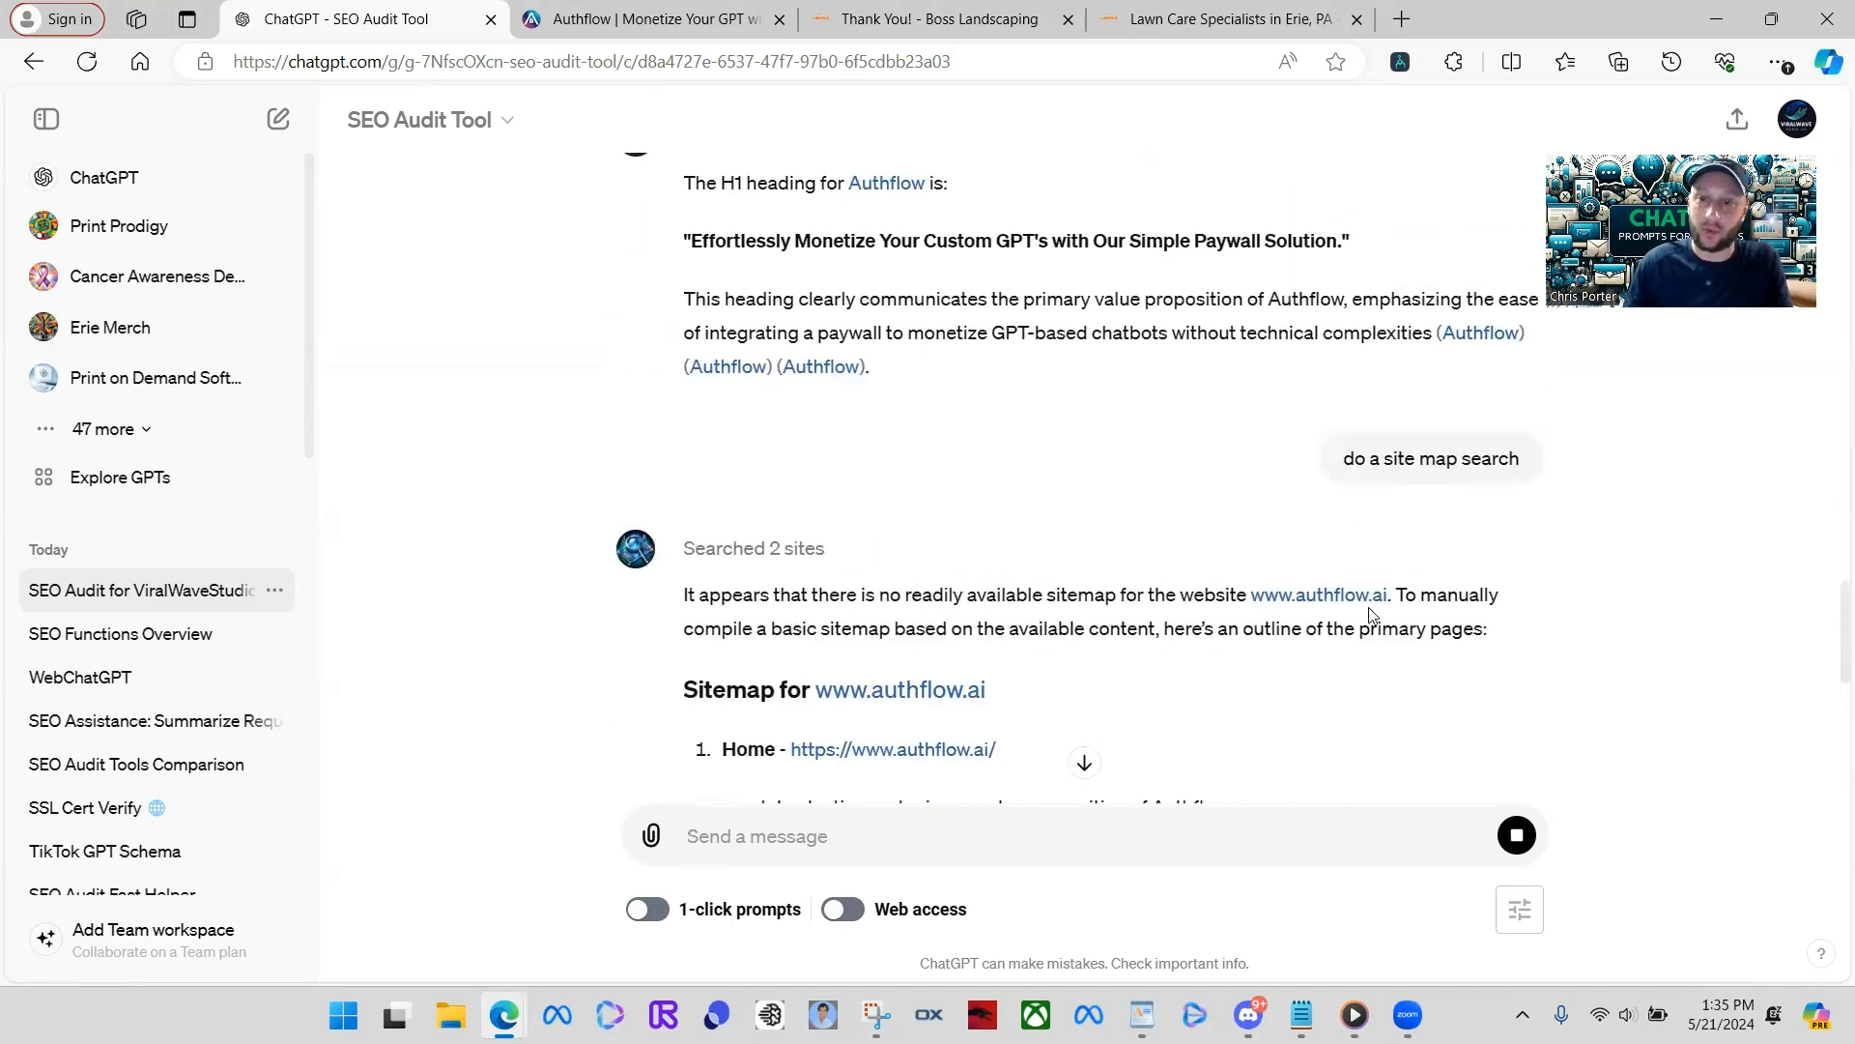
{"action": "scroll", "coordinate": [1368, 619], "scroll_direction": "down", "scroll_amount": 4}
{"action": "scroll", "coordinate": [1374, 617], "scroll_direction": "down", "scroll_amount": 8}
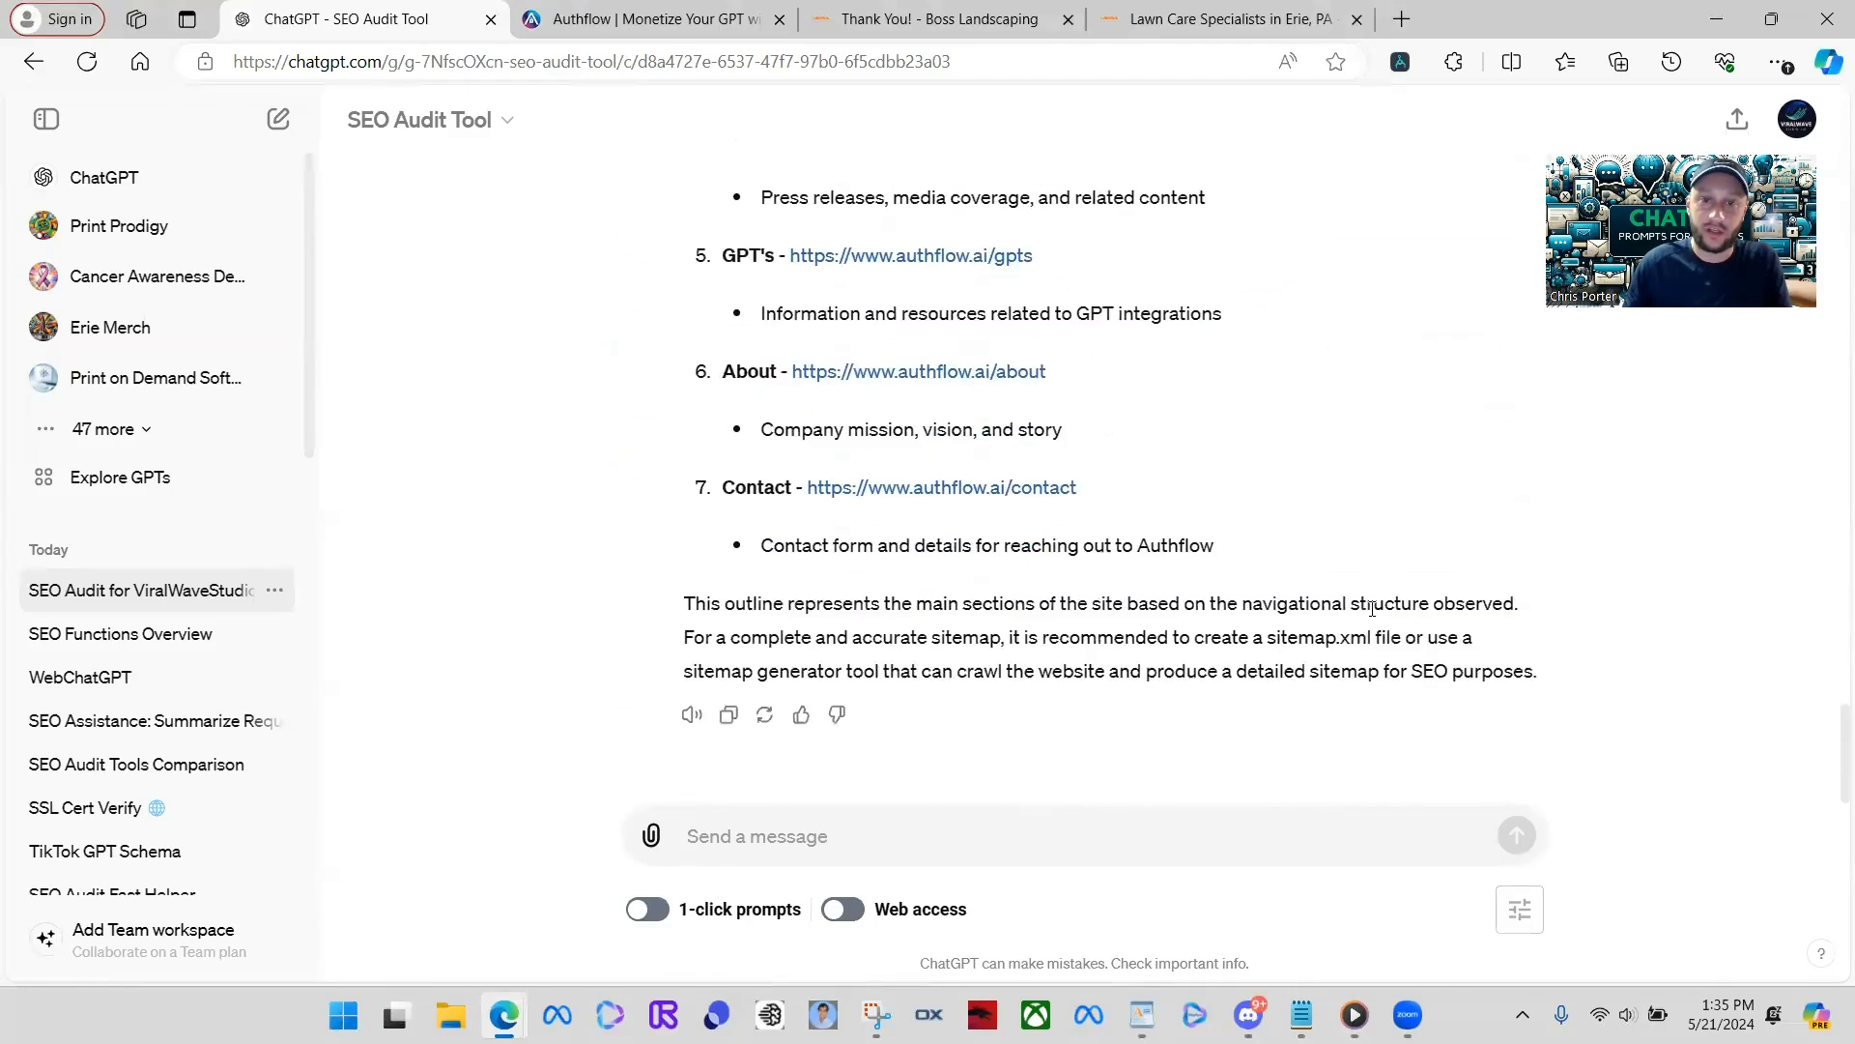
{"action": "scroll", "coordinate": [1053, 575], "scroll_direction": "up", "scroll_amount": 3}
{"action": "scroll", "coordinate": [1031, 667], "scroll_direction": "up", "scroll_amount": 3}
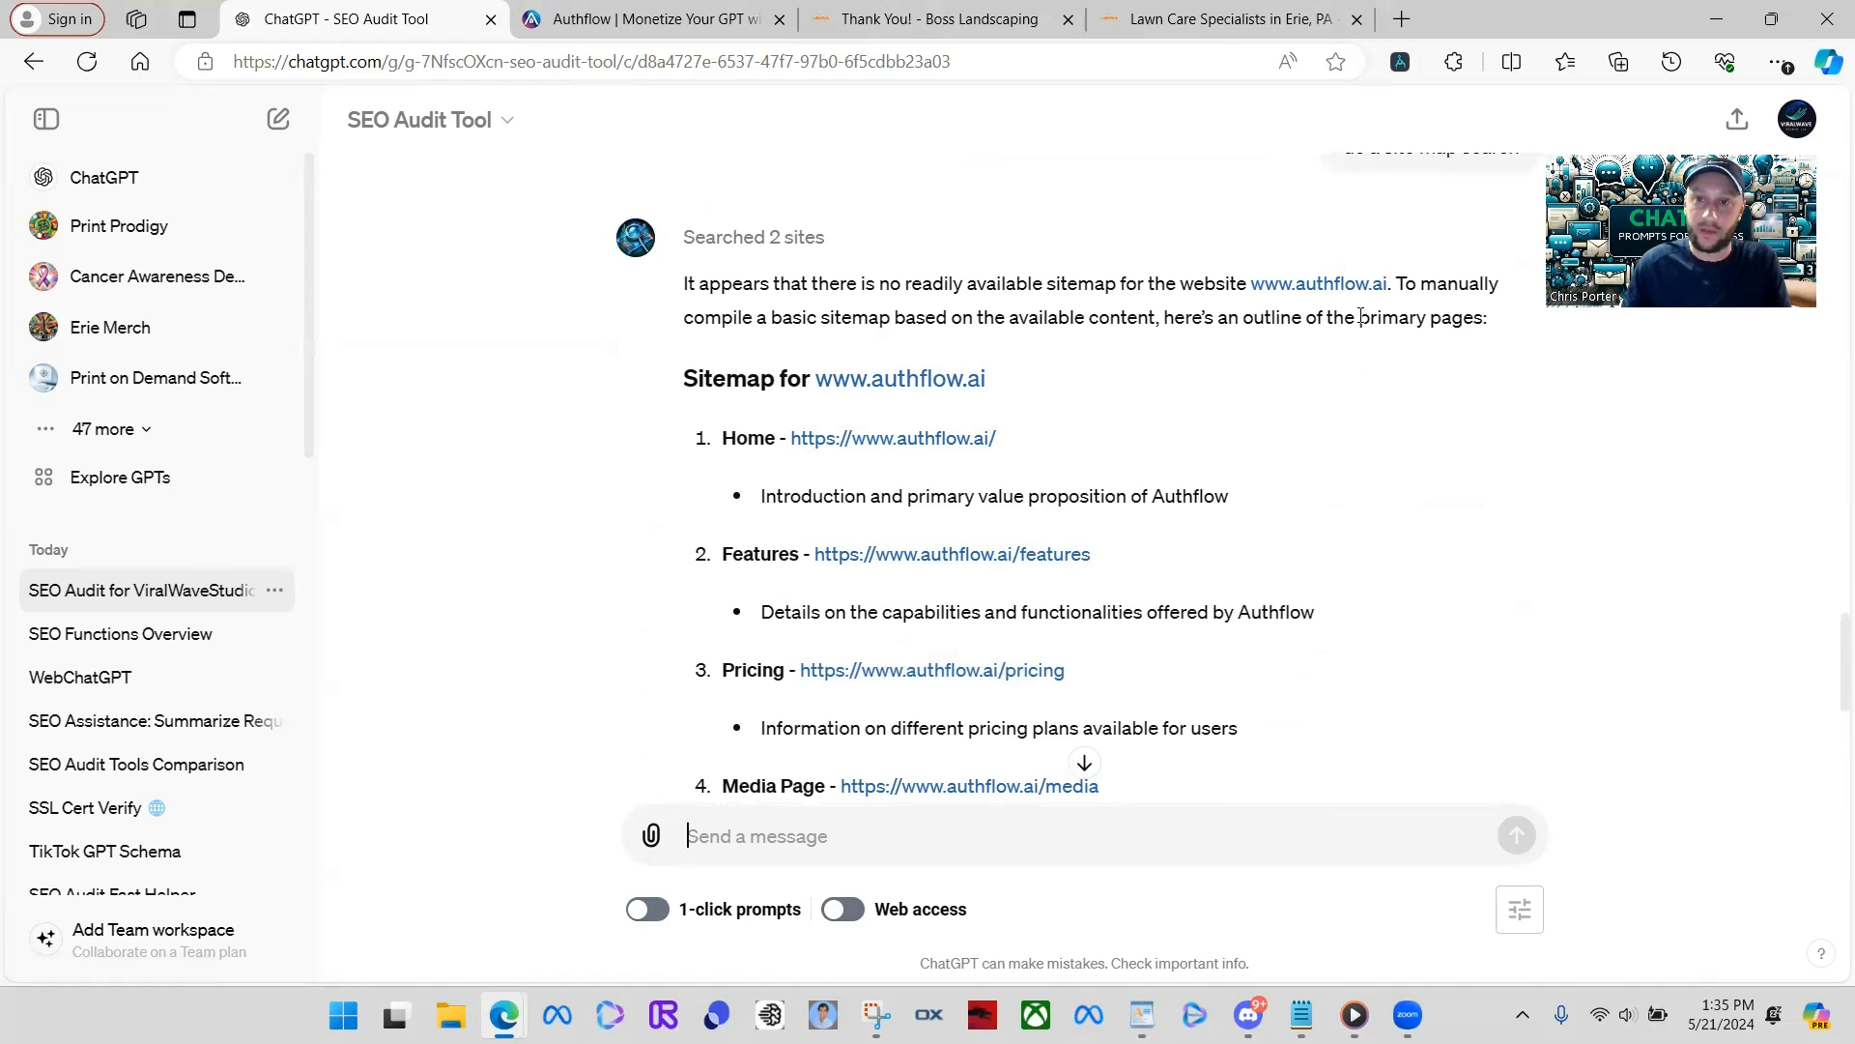
{"action": "scroll", "coordinate": [1153, 470], "scroll_direction": "down", "scroll_amount": 5}
{"action": "scroll", "coordinate": [1156, 471], "scroll_direction": "down", "scroll_amount": 2}
{"action": "scroll", "coordinate": [1063, 763], "scroll_direction": "up", "scroll_amount": 20}
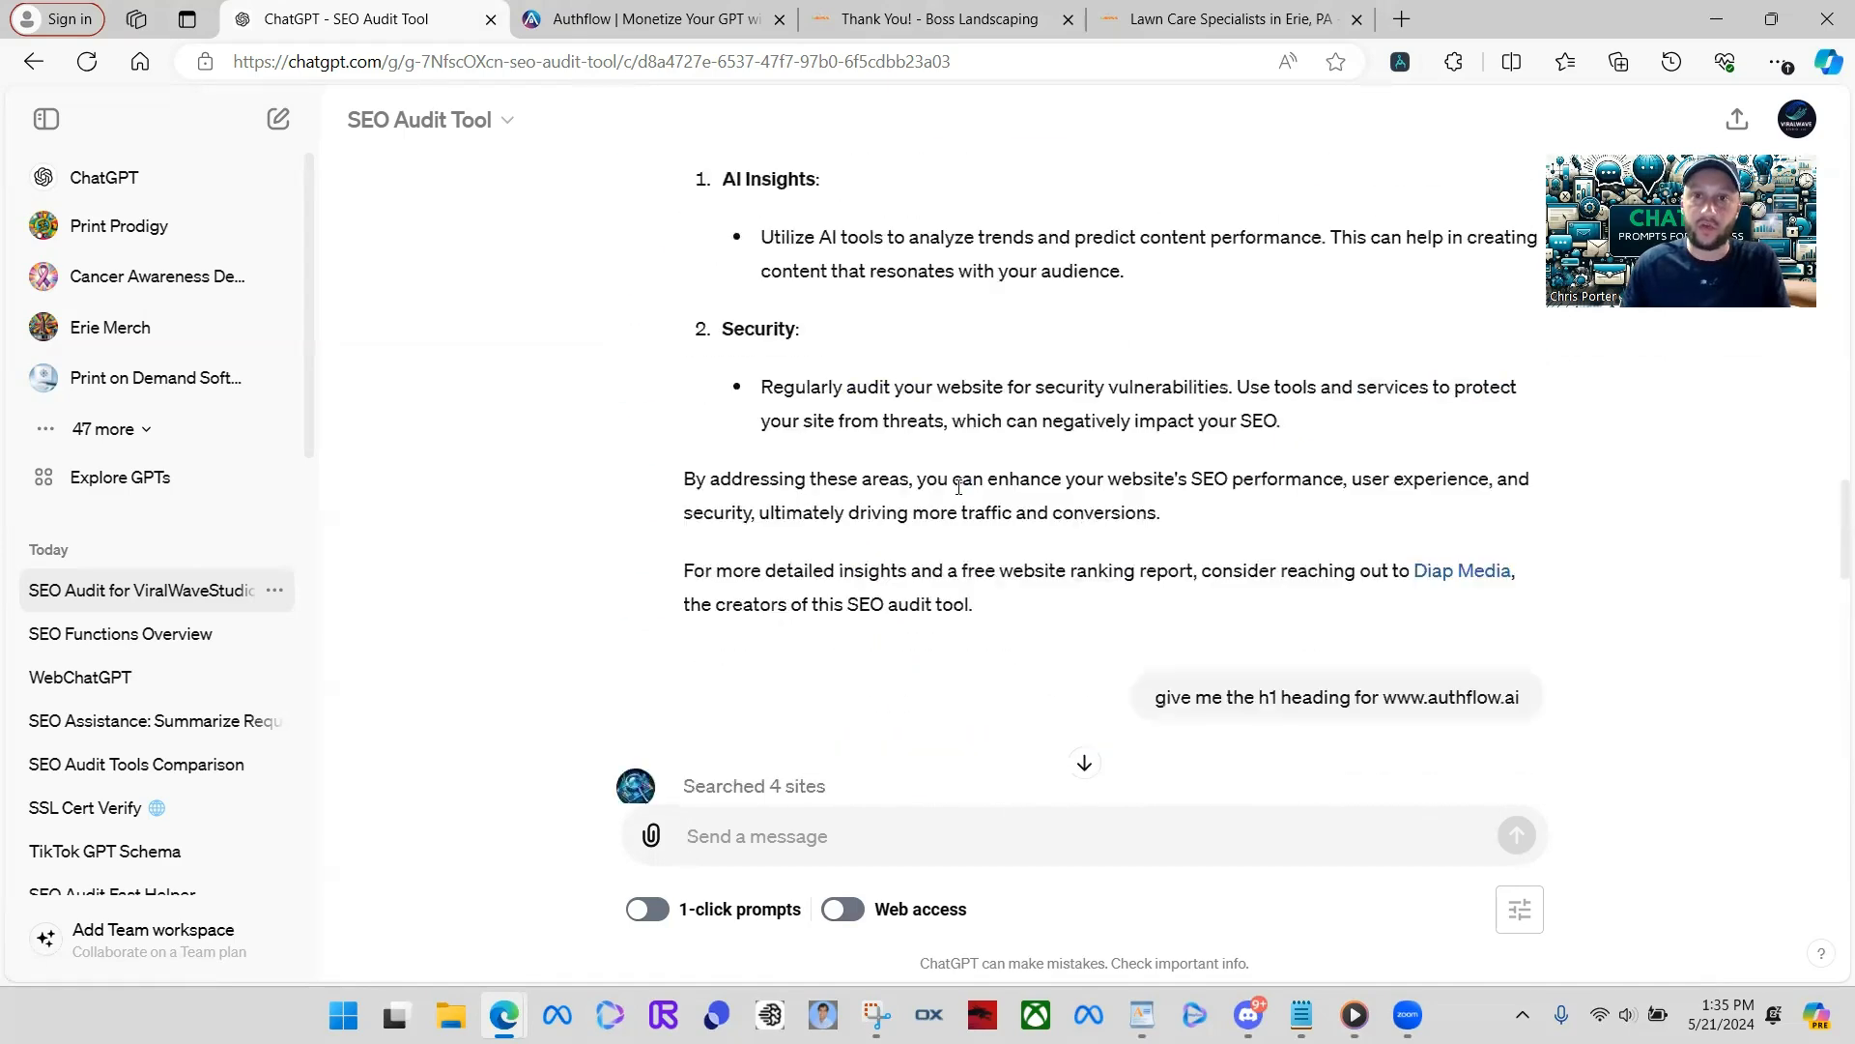
- Scroll through the 'SEO Functions Overview' chat's bosslandscaping.com audit and its six-function list
{"action": "scroll", "coordinate": [772, 227], "scroll_direction": "up", "scroll_amount": 4}
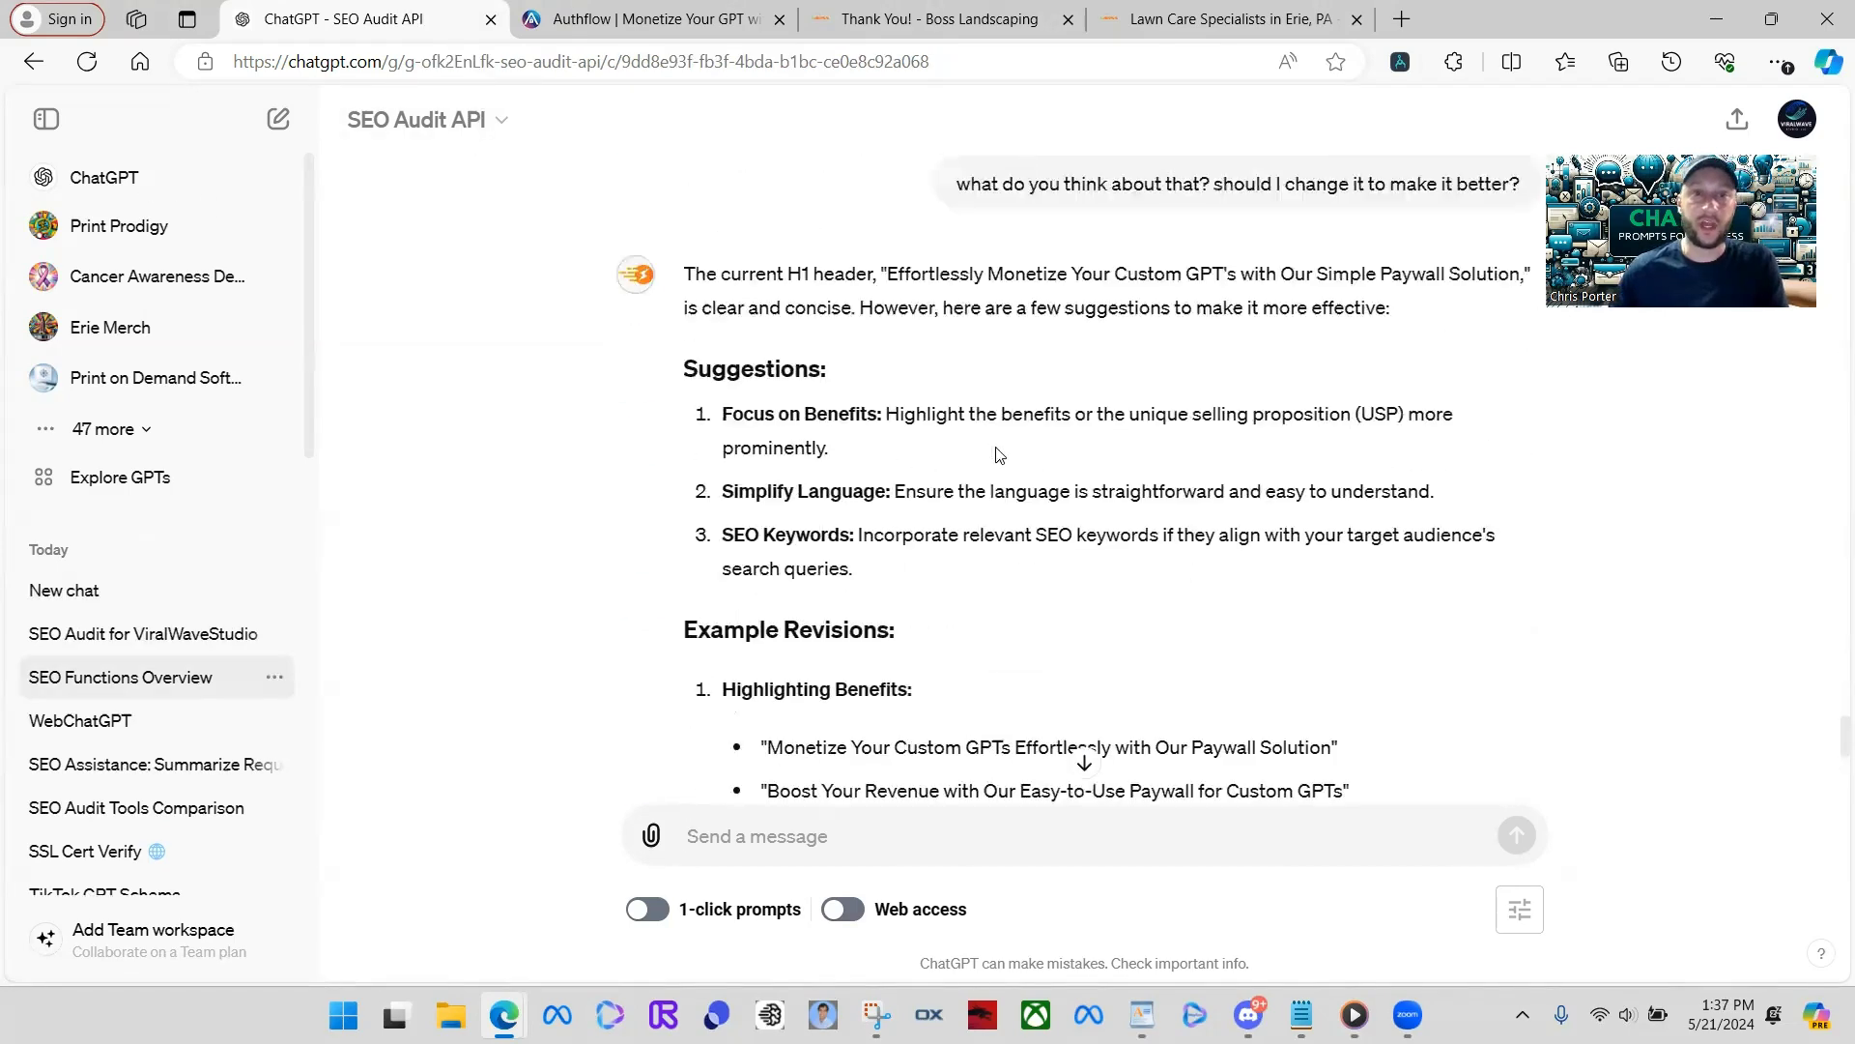
{"action": "scroll", "coordinate": [999, 454], "scroll_direction": "up", "scroll_amount": 10}
{"action": "scroll", "coordinate": [999, 454], "scroll_direction": "up", "scroll_amount": 15}
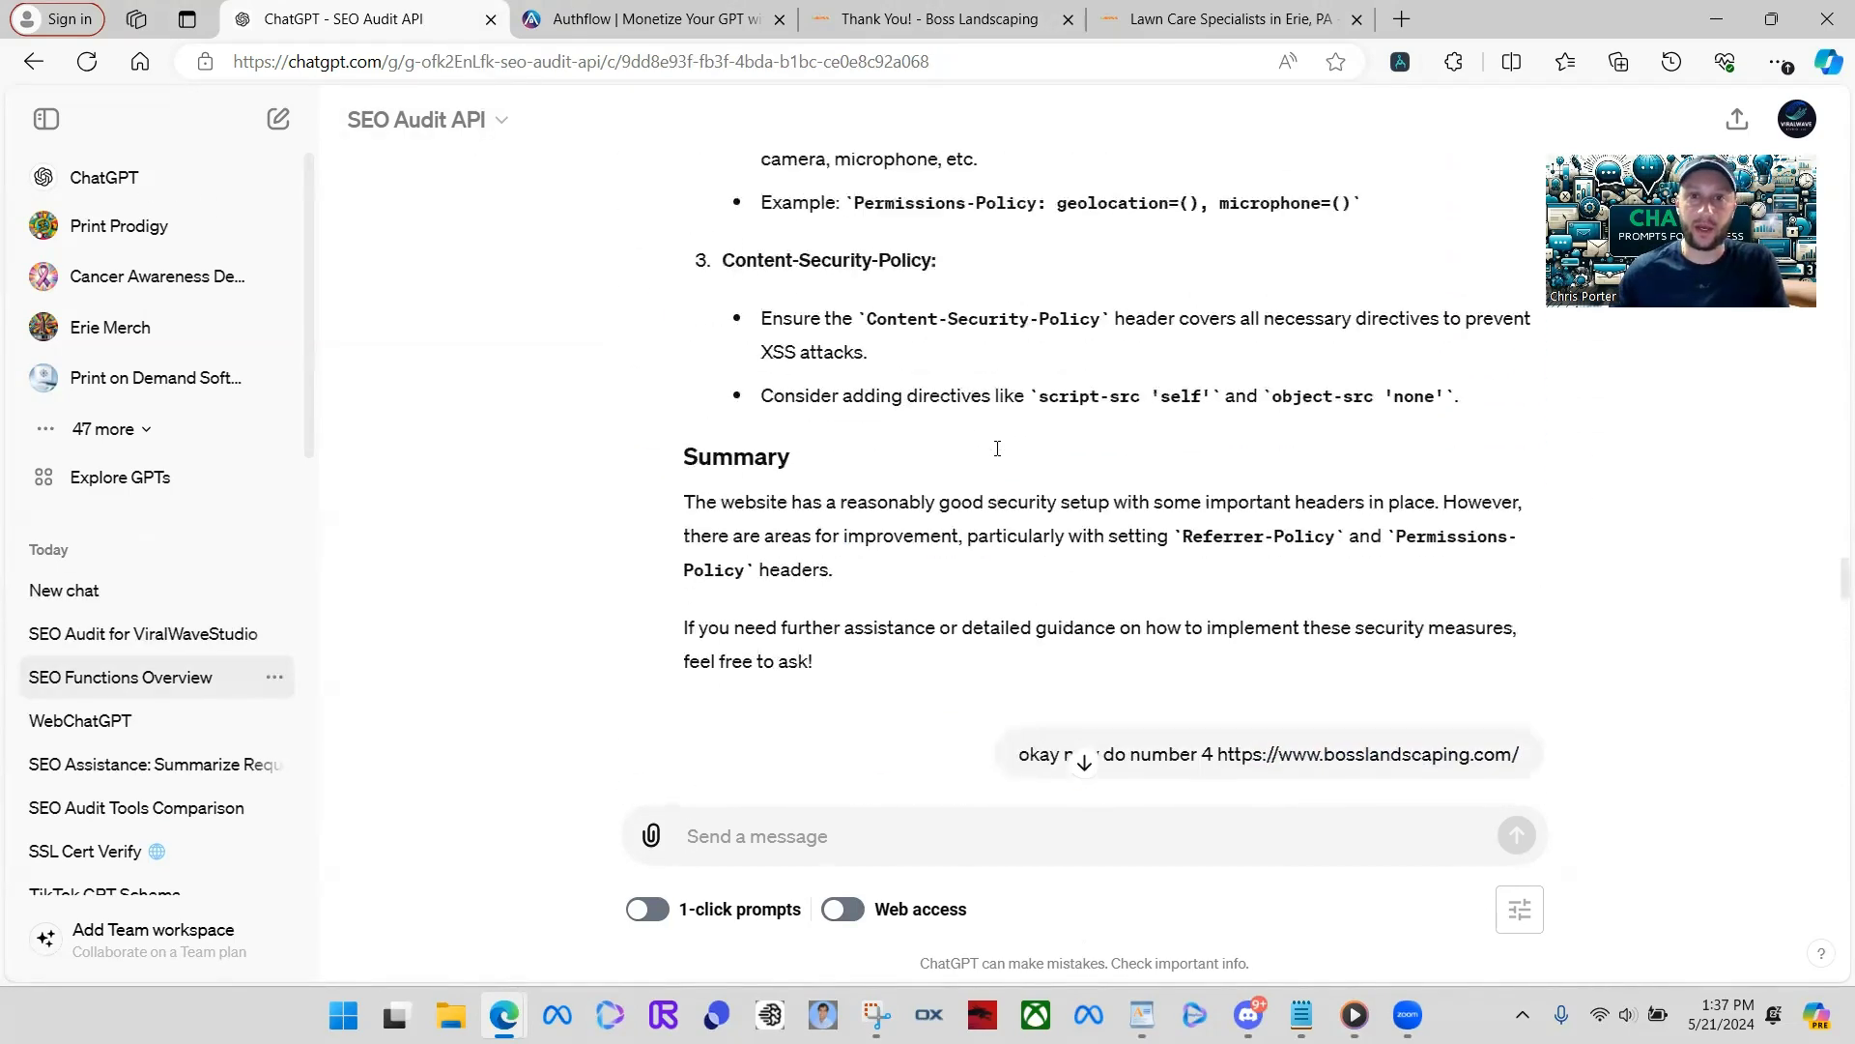
{"action": "scroll", "coordinate": [1000, 454], "scroll_direction": "up", "scroll_amount": 20}
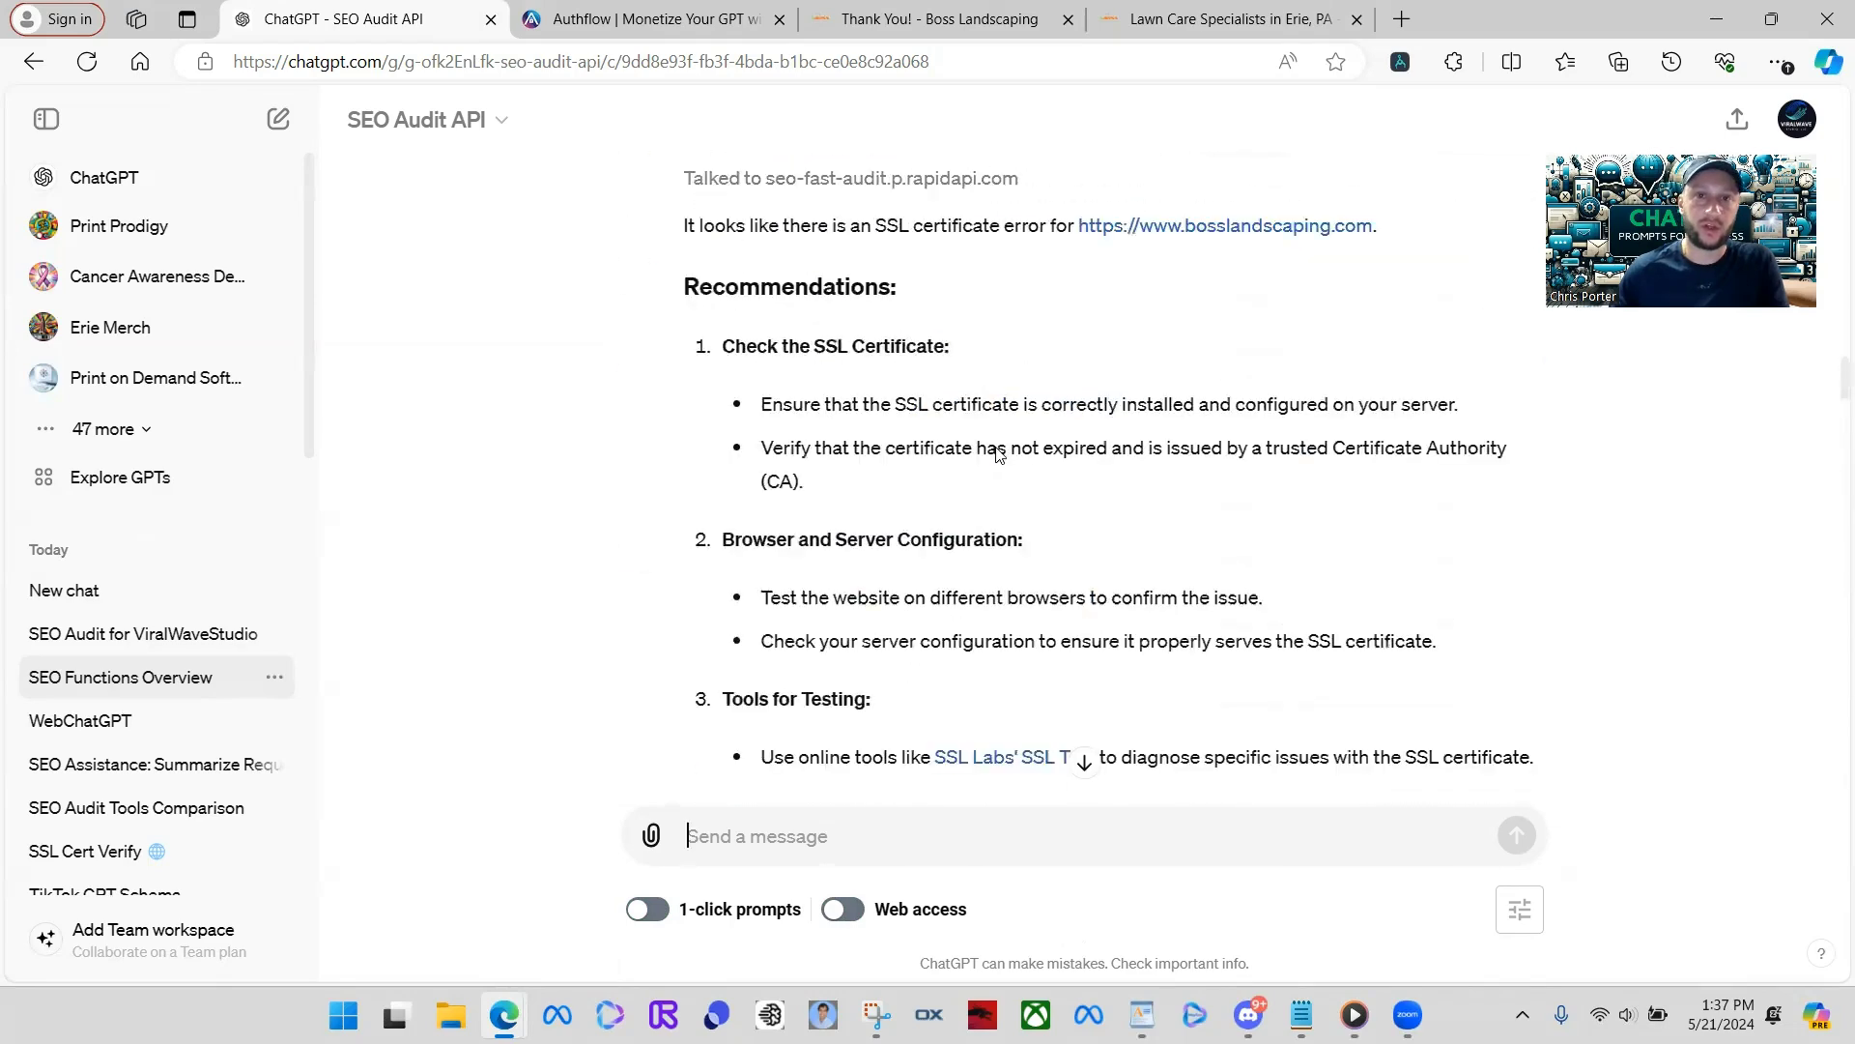
{"action": "scroll", "coordinate": [999, 454], "scroll_direction": "up", "scroll_amount": 10}
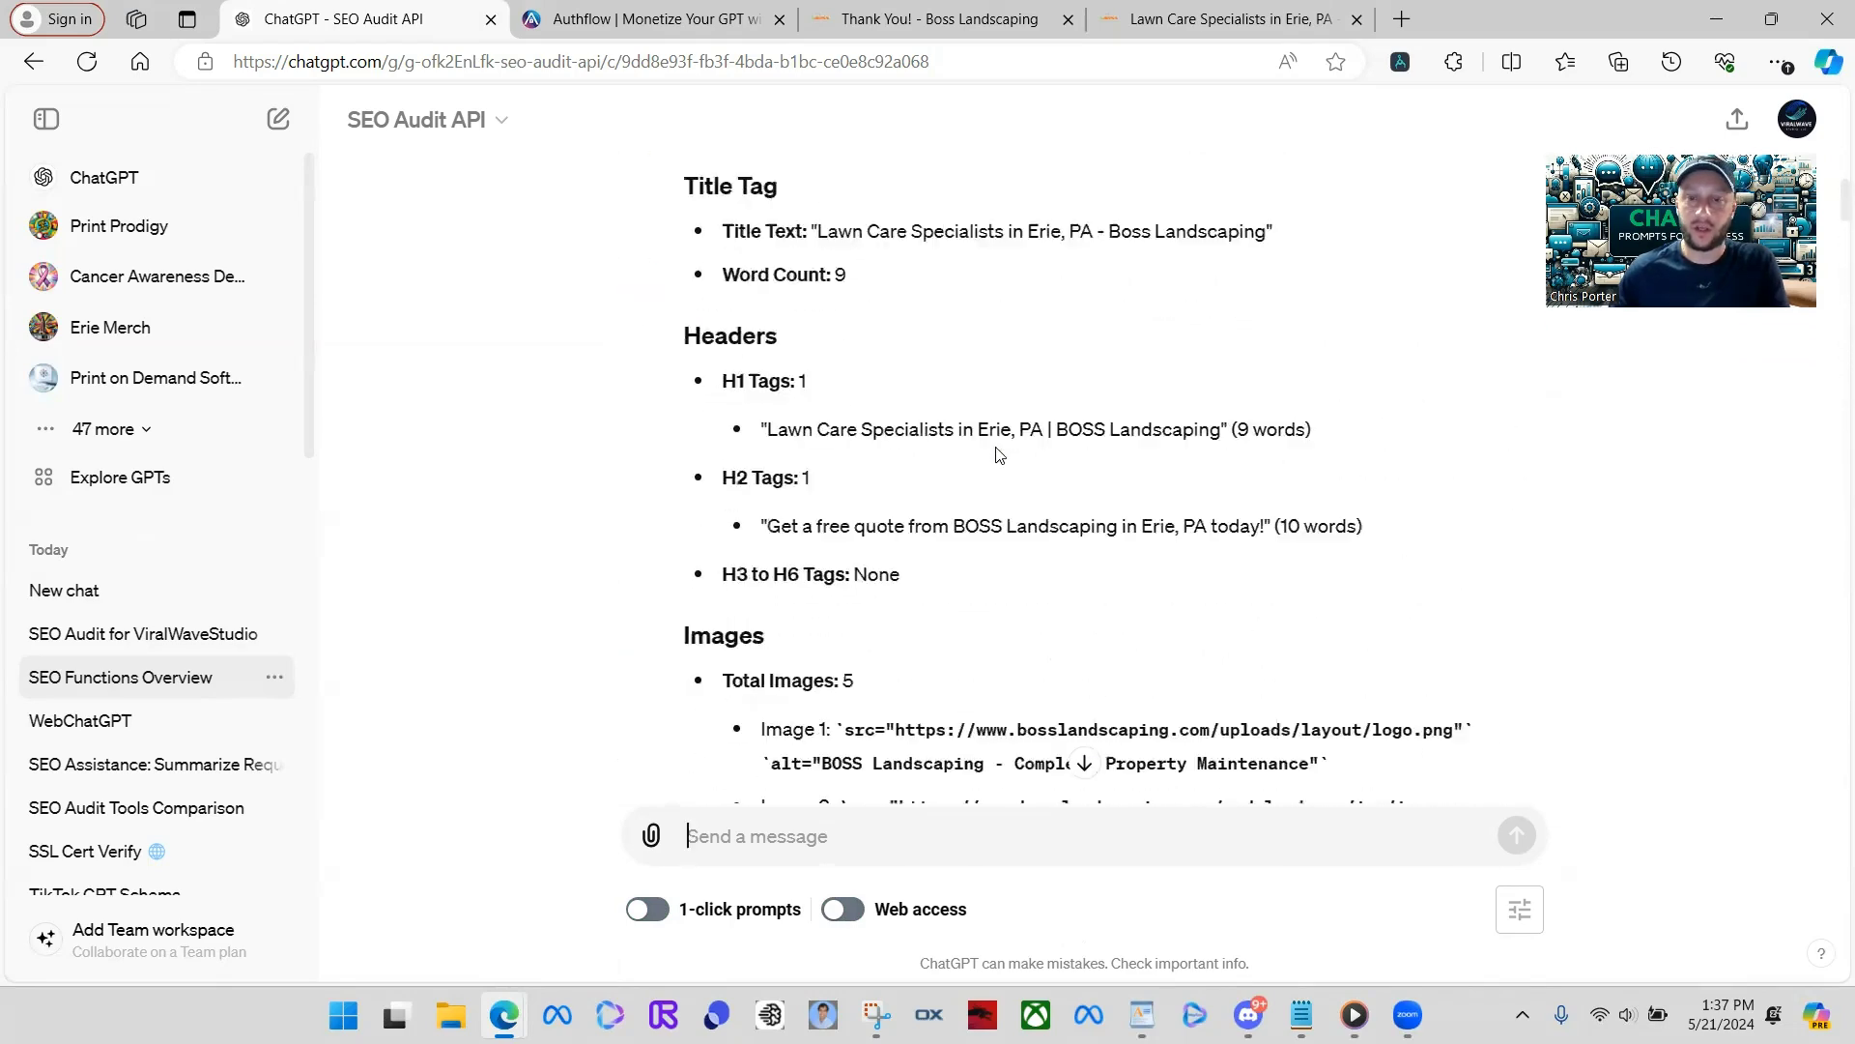
{"action": "scroll", "coordinate": [938, 392], "scroll_direction": "down", "scroll_amount": 5}
{"action": "scroll", "coordinate": [937, 392], "scroll_direction": "up", "scroll_amount": 20}
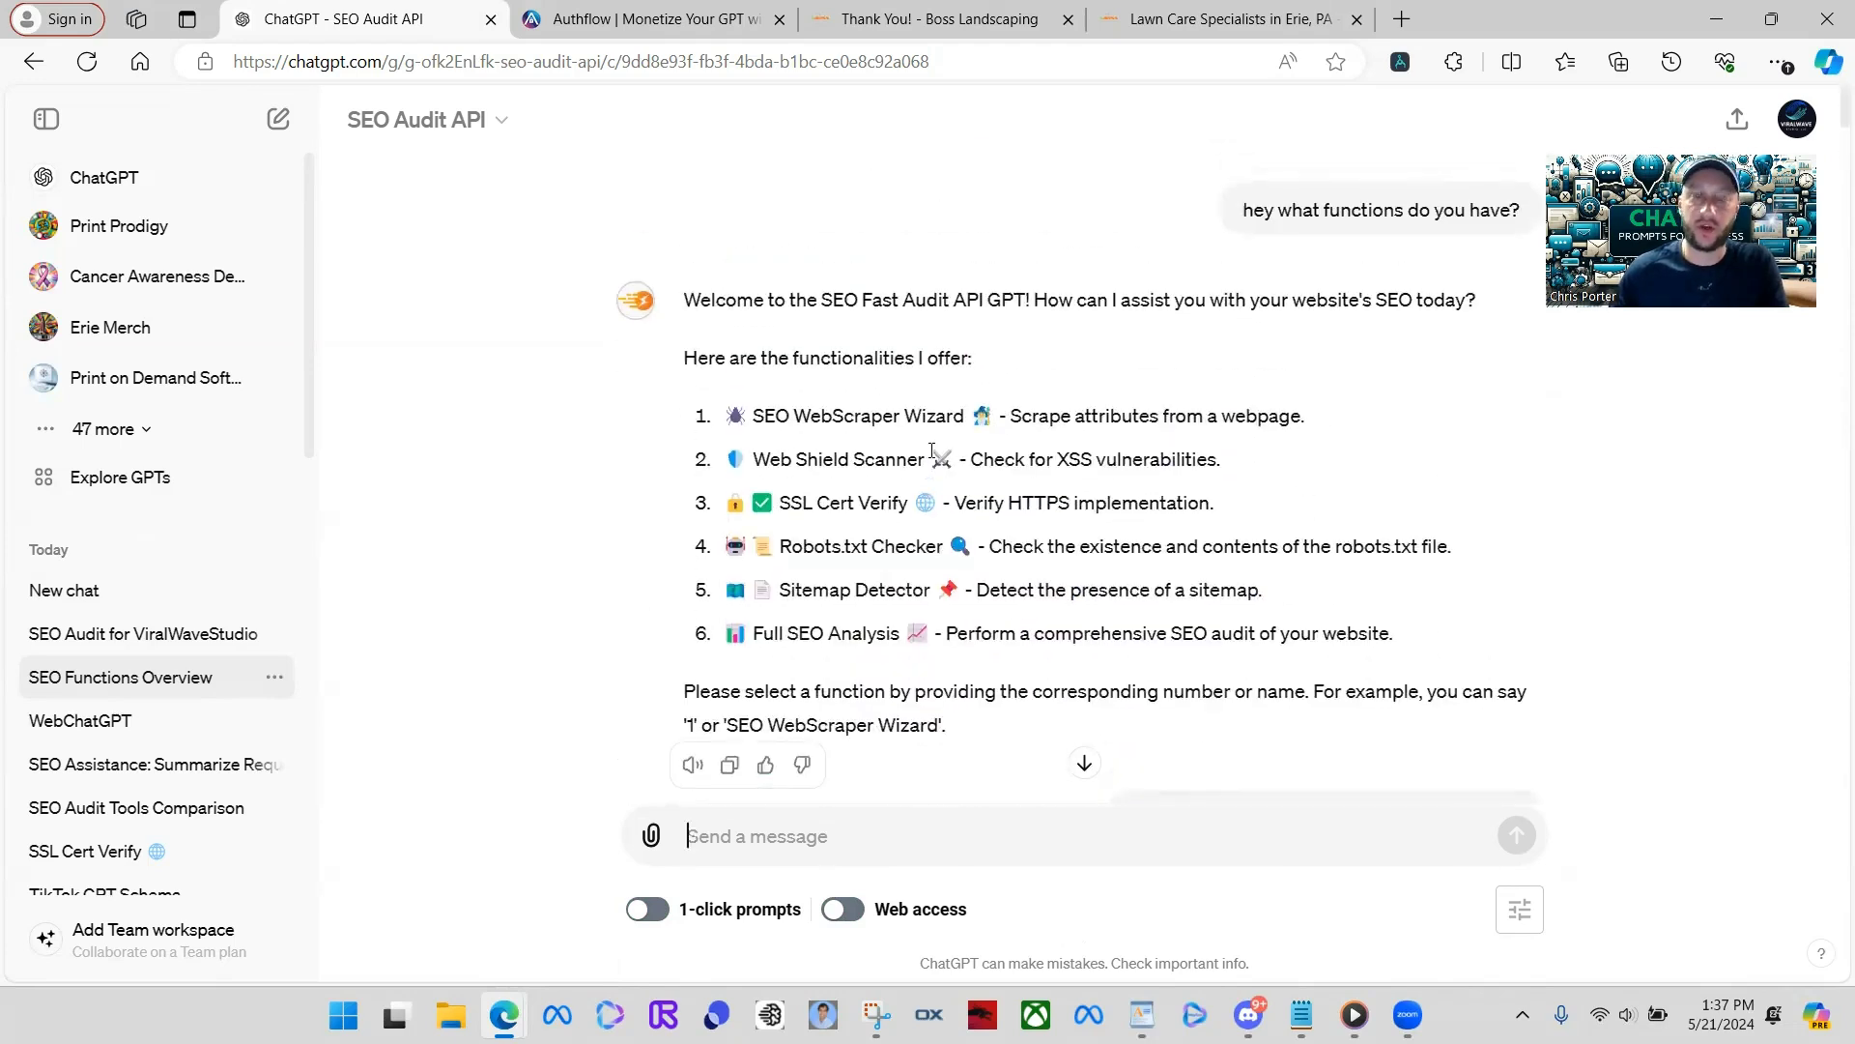
{"action": "scroll", "coordinate": [933, 450], "scroll_direction": "down", "scroll_amount": 5}
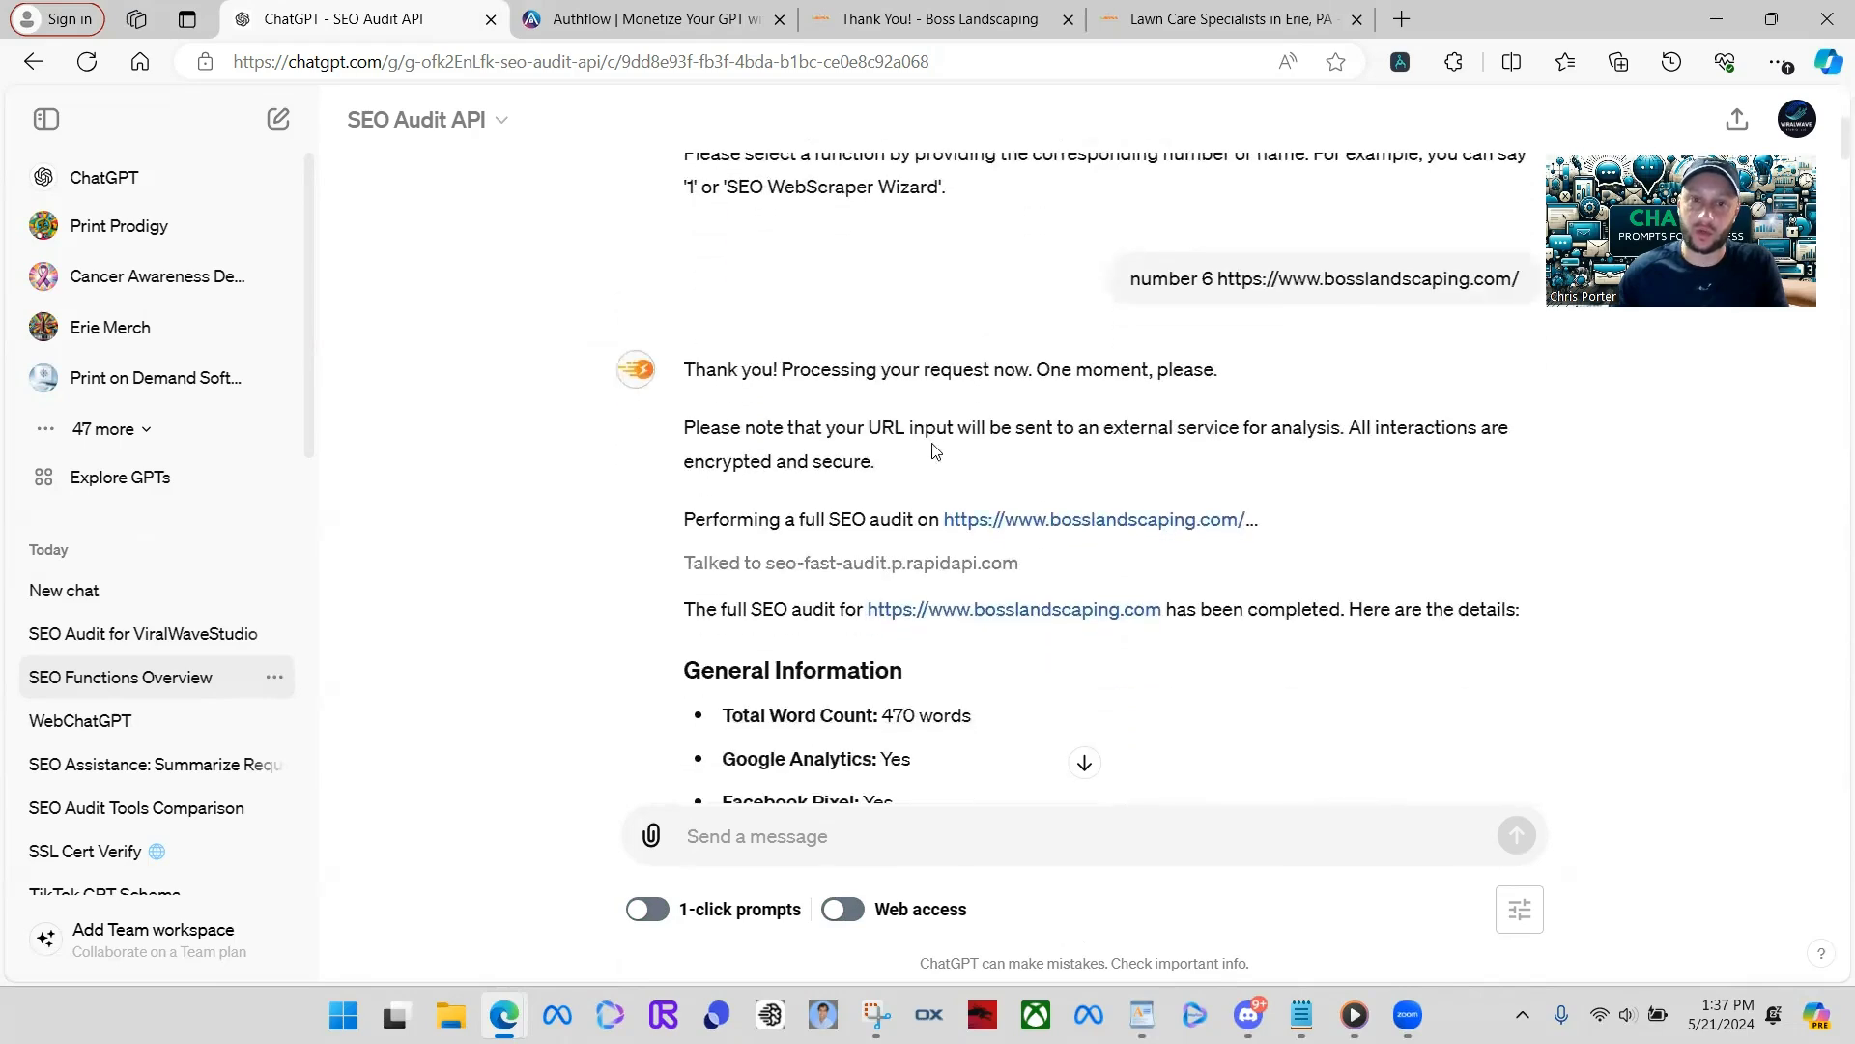
{"action": "scroll", "coordinate": [934, 451], "scroll_direction": "down", "scroll_amount": 3}
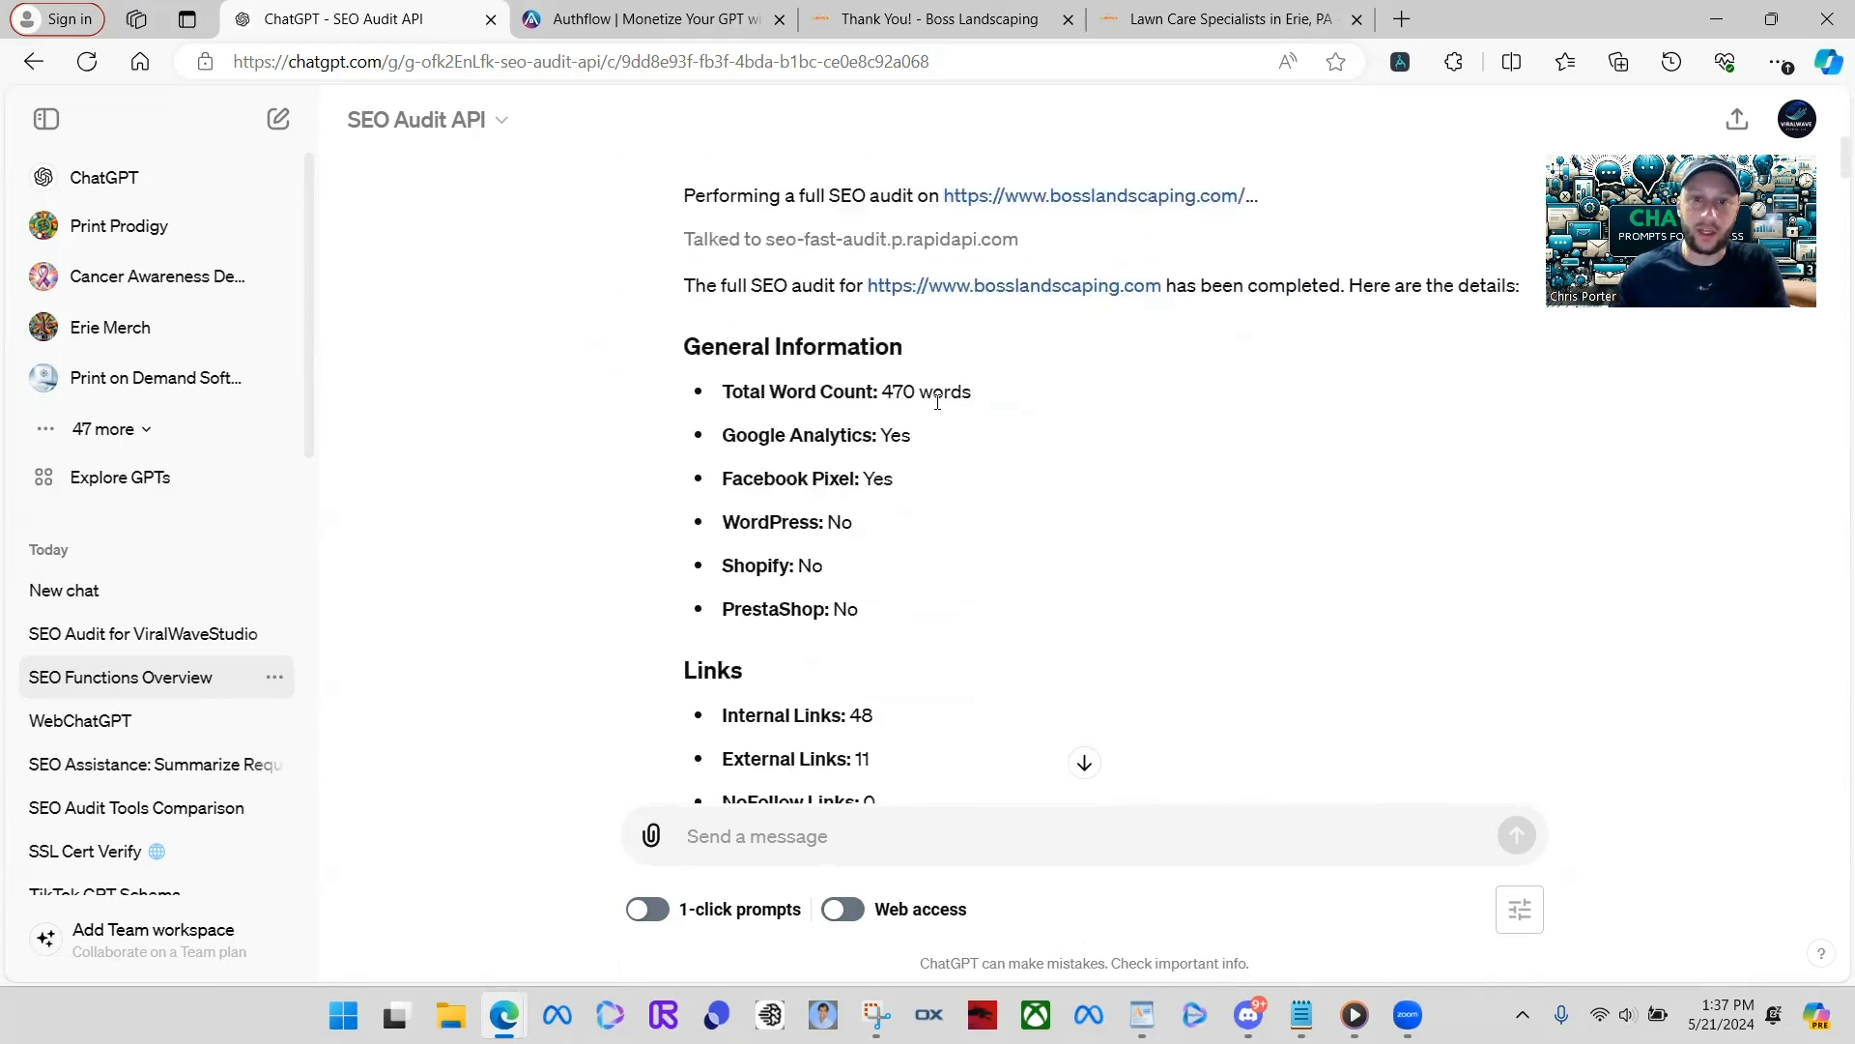
{"action": "scroll", "coordinate": [908, 435], "scroll_direction": "down", "scroll_amount": 4}
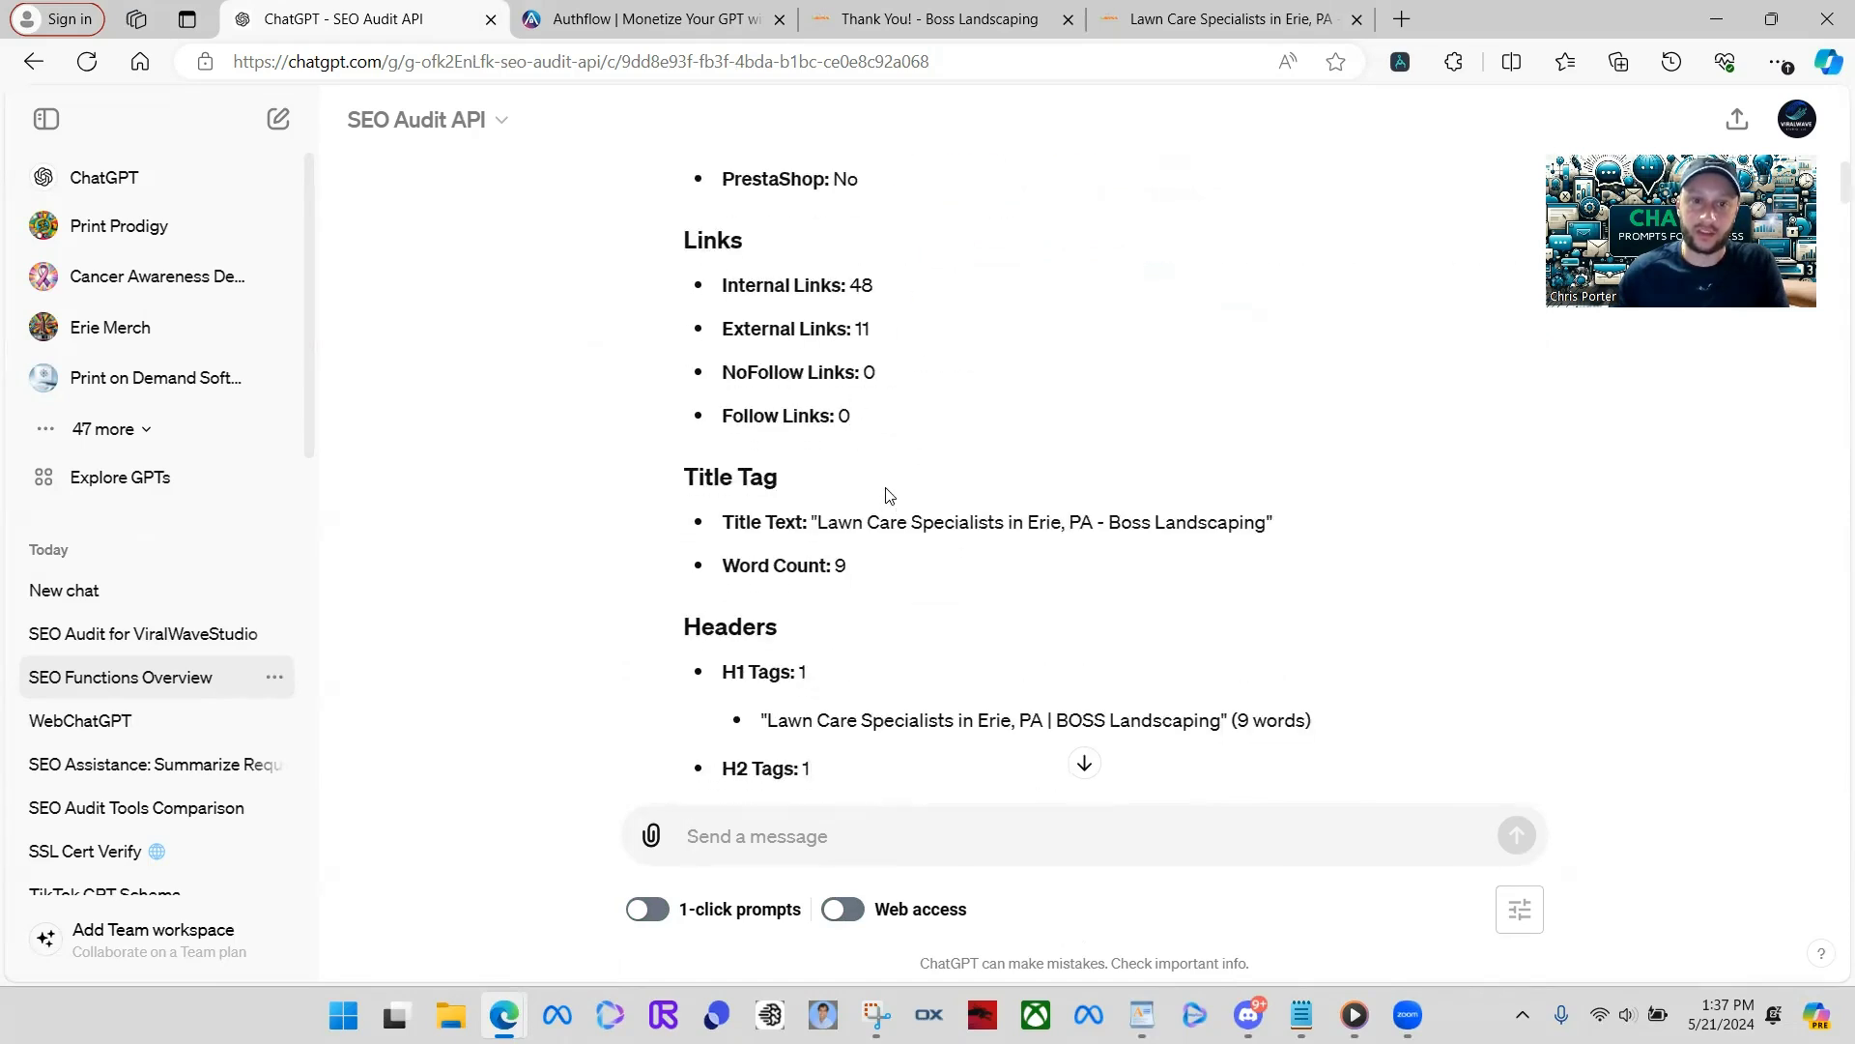
{"action": "scroll", "coordinate": [888, 491], "scroll_direction": "down", "scroll_amount": 3}
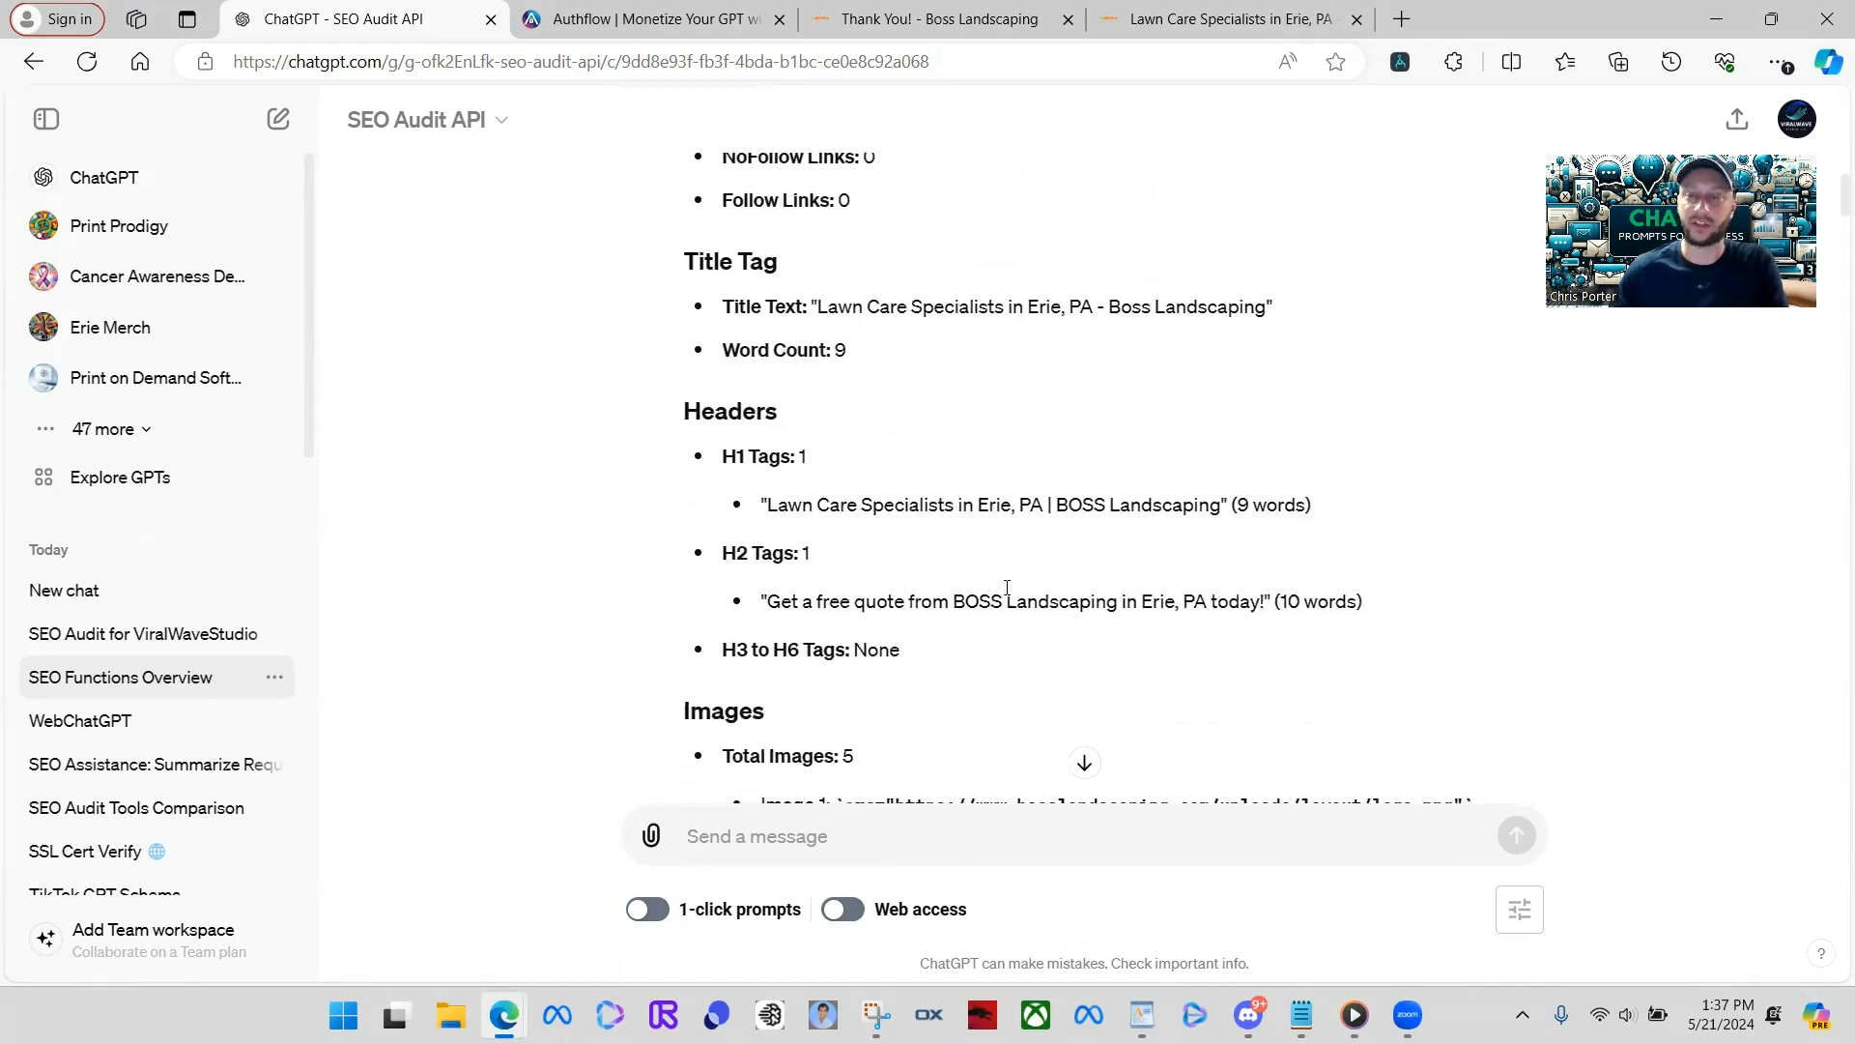
{"action": "scroll", "coordinate": [991, 575], "scroll_direction": "down", "scroll_amount": 2}
{"action": "scroll", "coordinate": [984, 567], "scroll_direction": "up", "scroll_amount": 15}
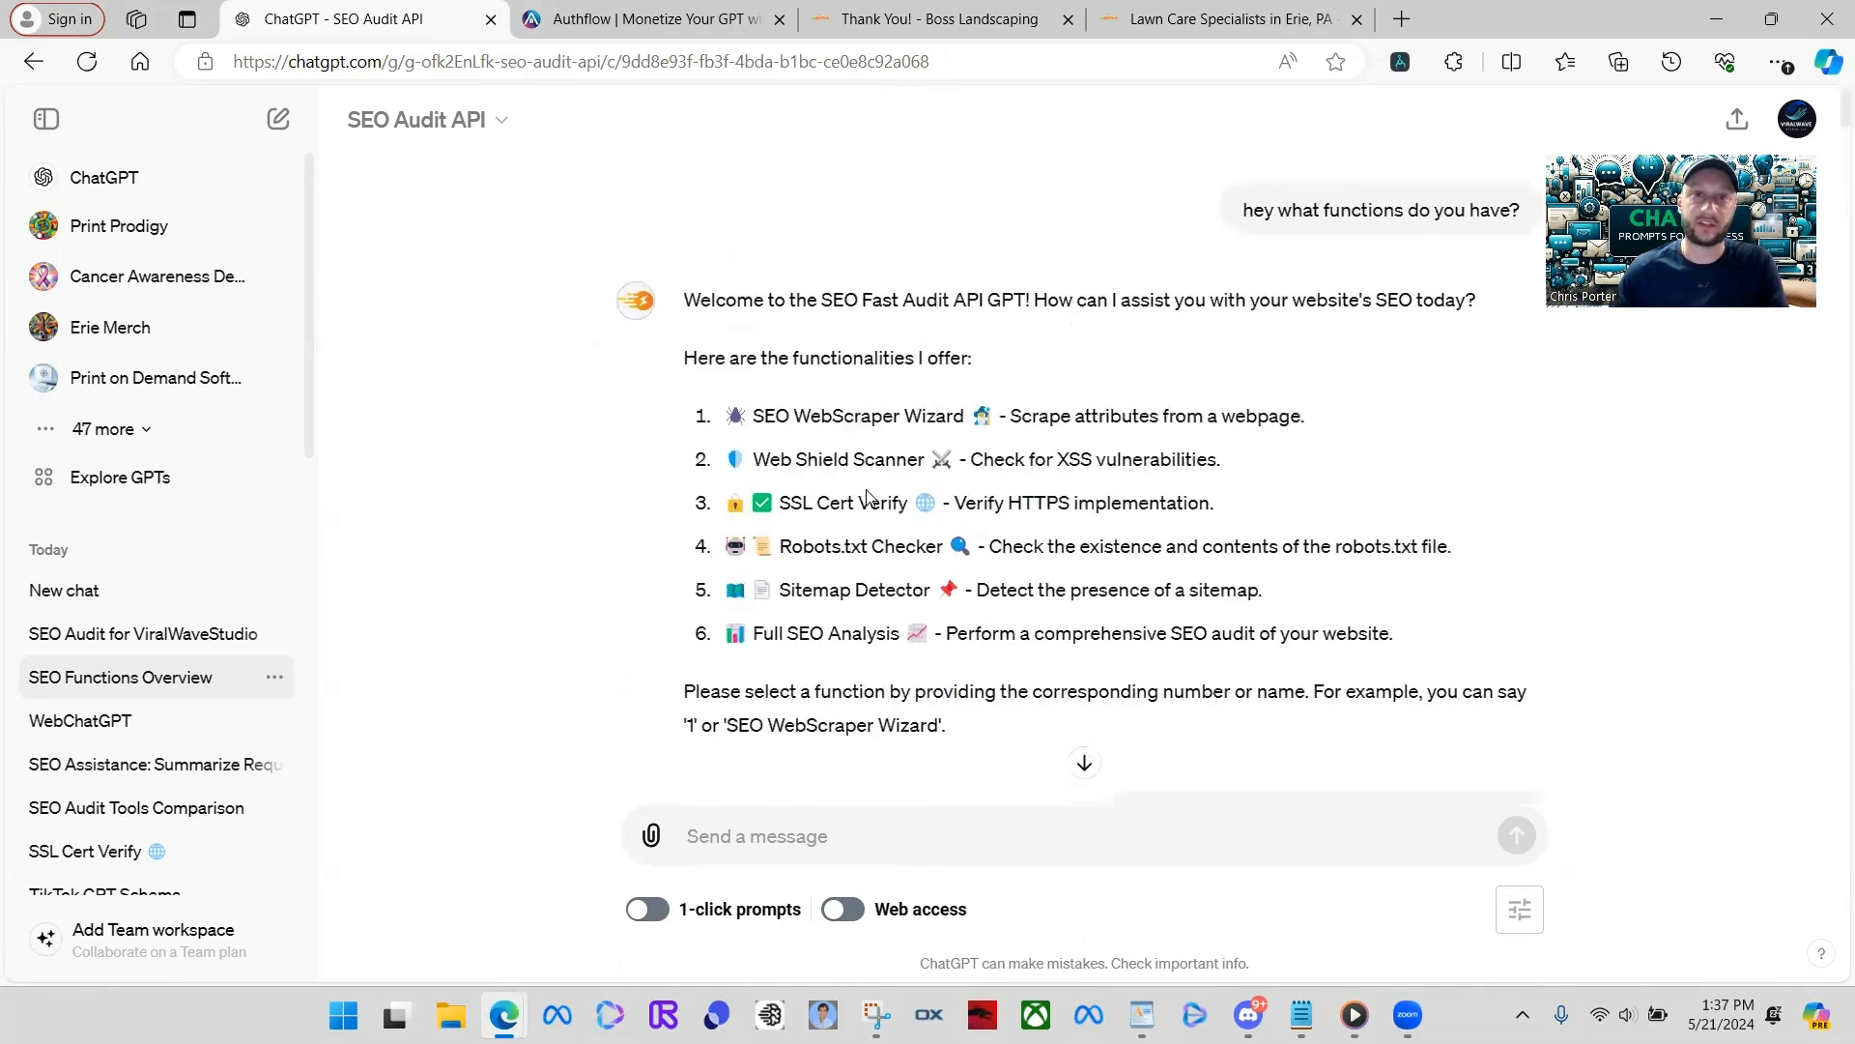